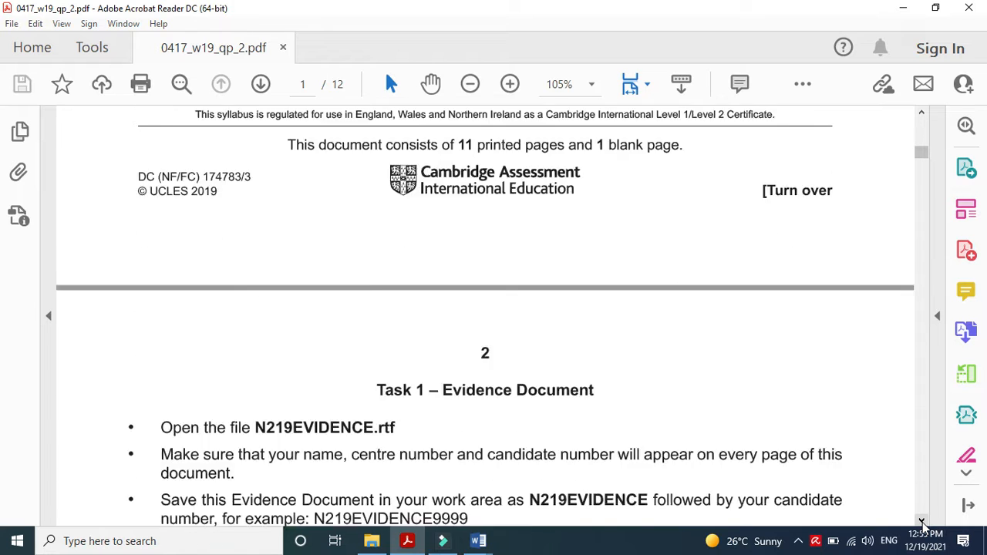
- Review the Task 1 instructions in the question paper and switch to the N219EVIDENCE document in Word
click(922, 523)
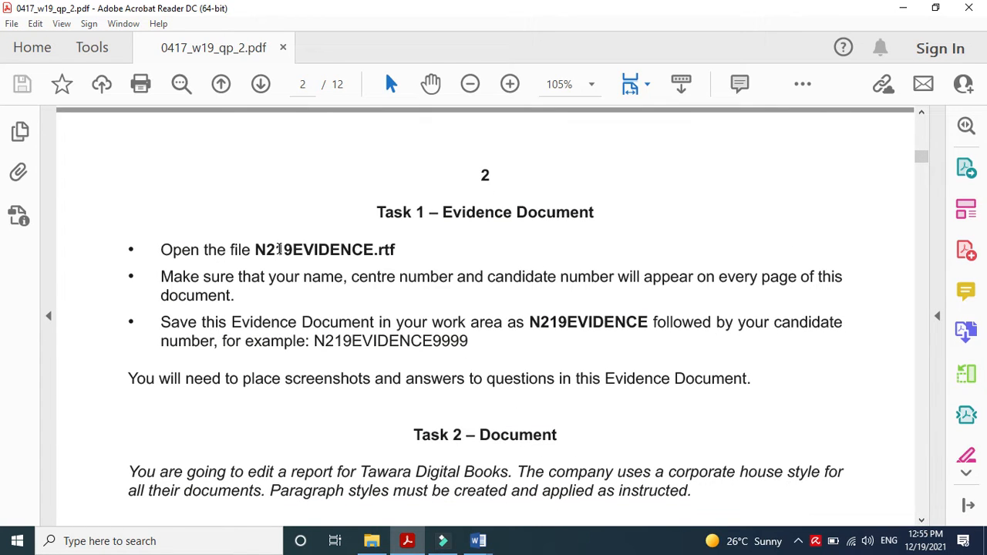
drag(260, 250, 362, 250)
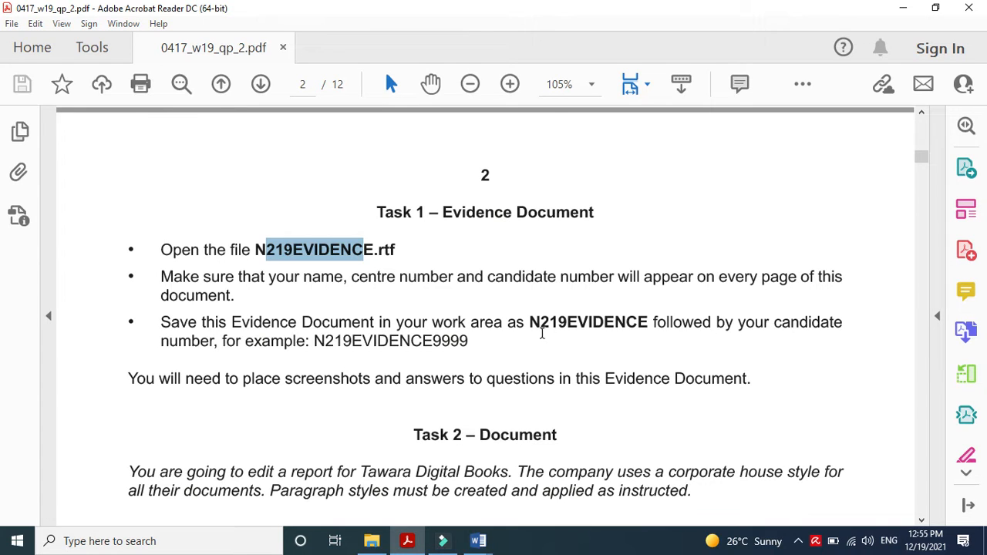
mouse_move(477, 540)
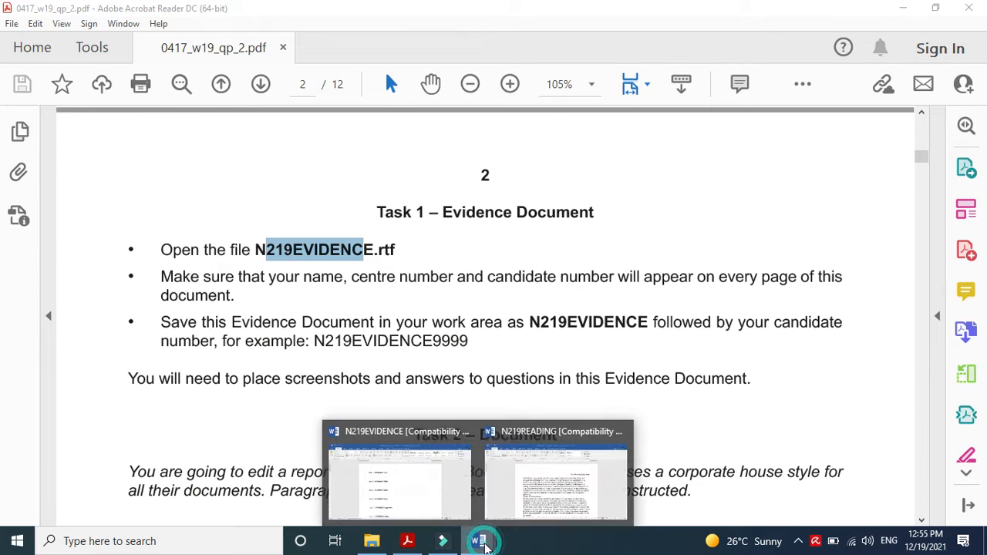
click(407, 488)
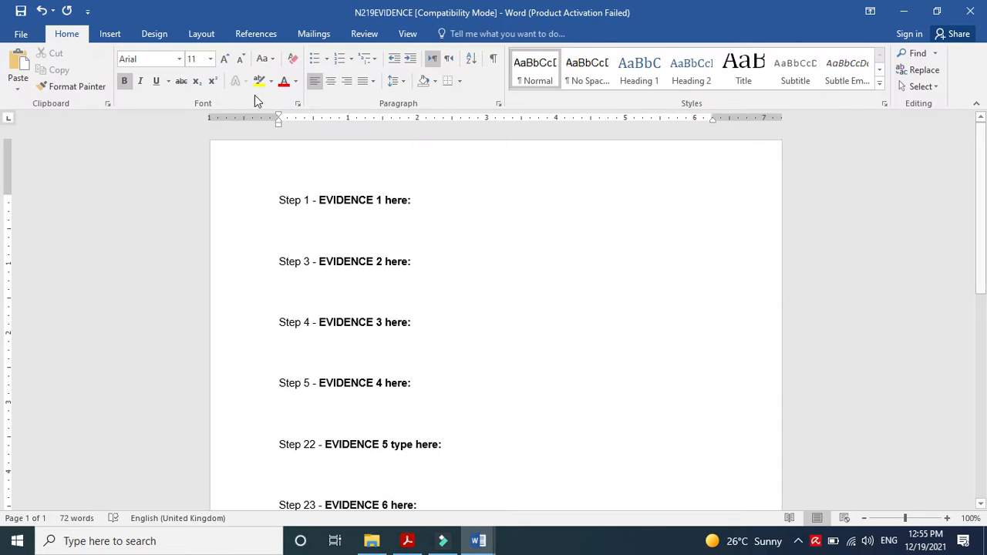
- Insert a Blank (Three Columns) header into the evidence document
click(109, 34)
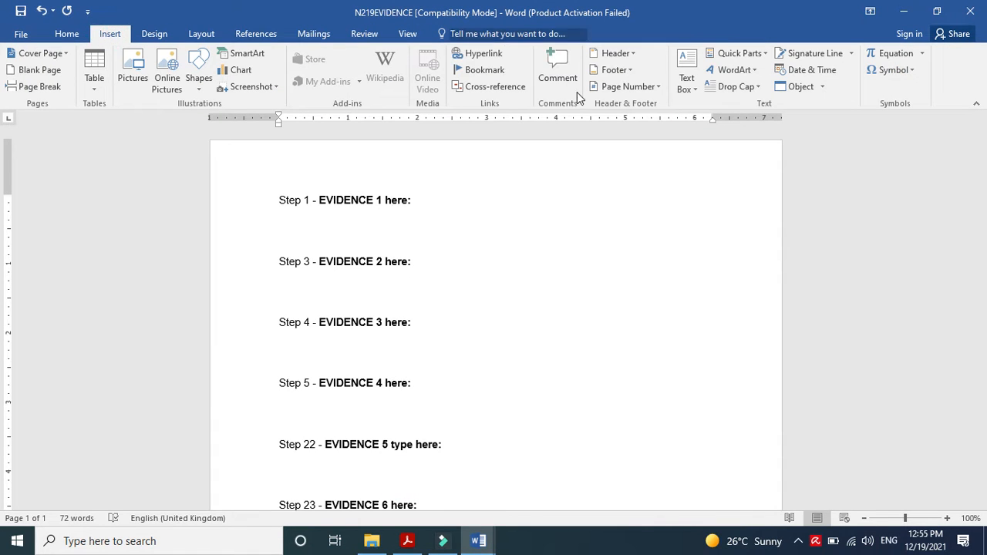
click(615, 53)
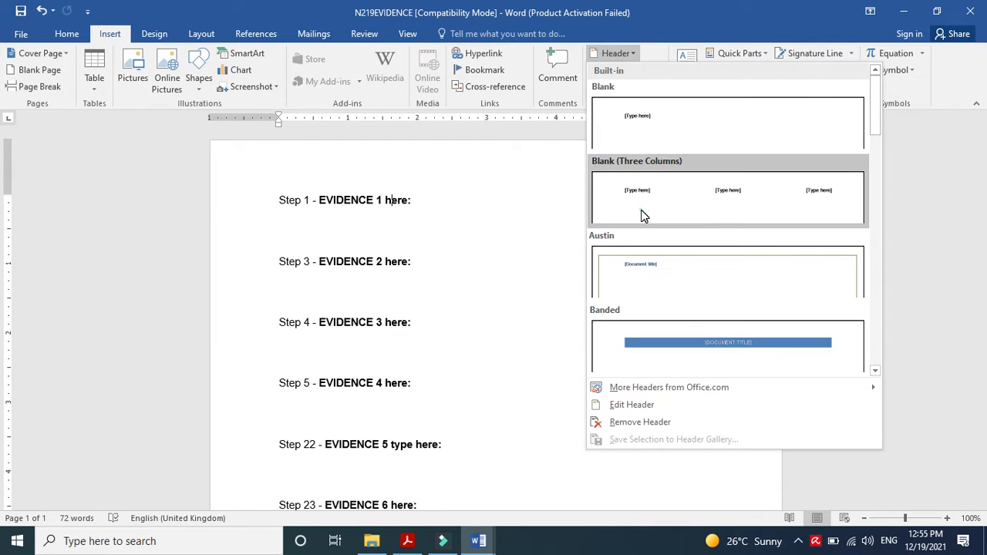
click(644, 216)
- Fill the header placeholders with the candidate's name, the text "Centre number" and the candidate number, and close the header
click(313, 187)
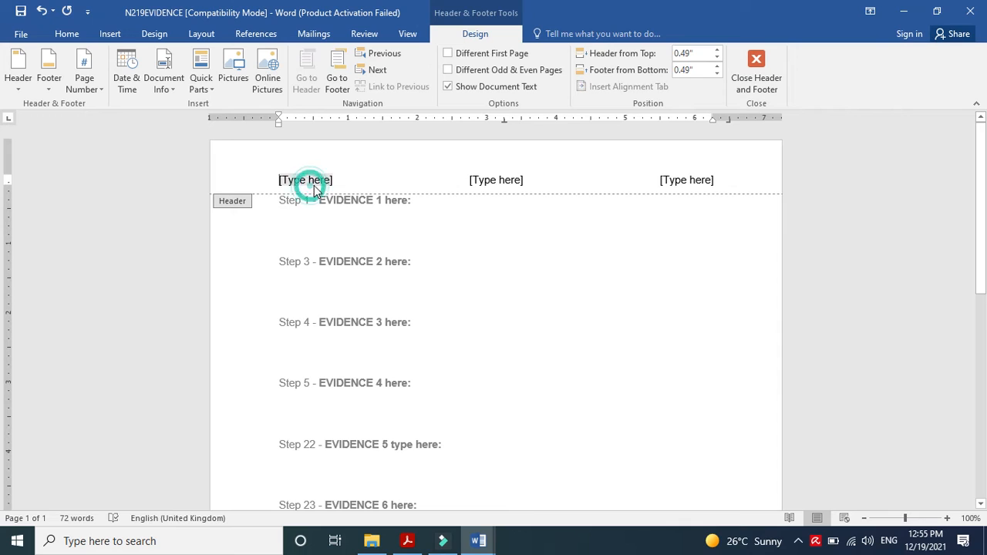
text(Jazeela)
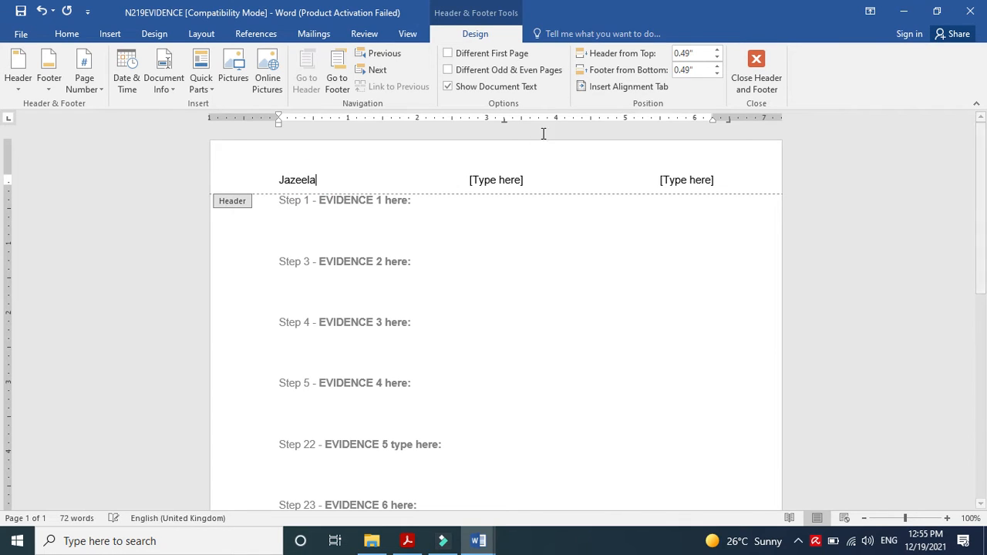
click(473, 181)
text(Ce)
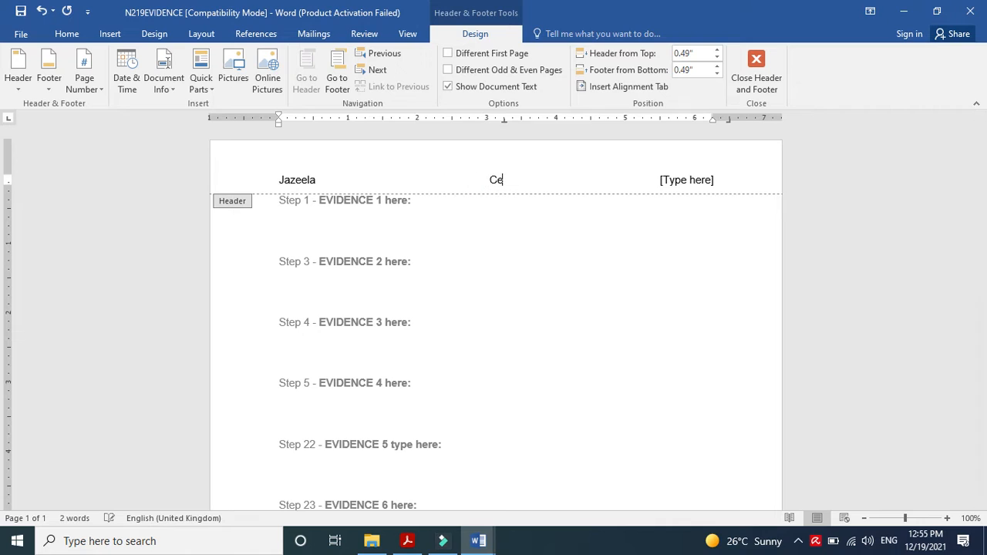
text(ntre number)
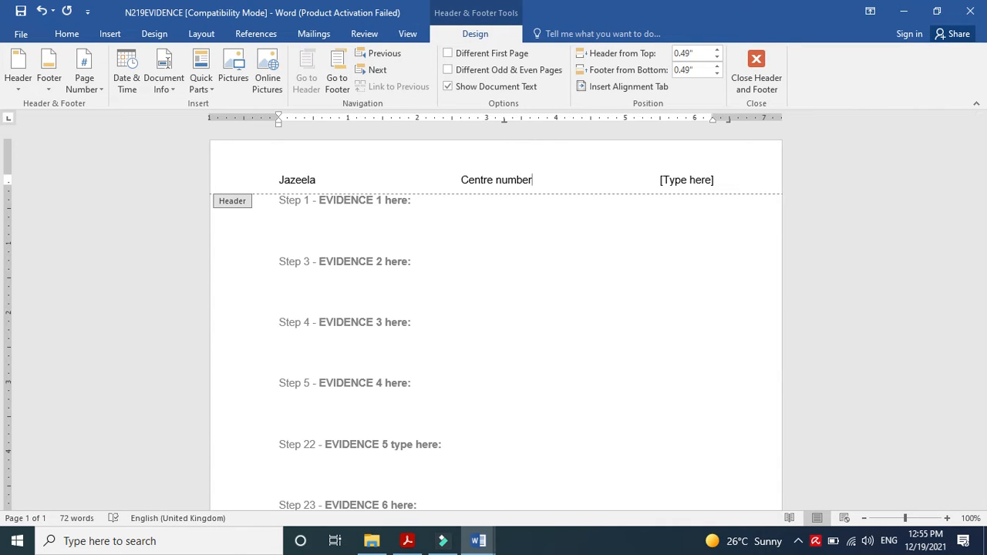
click(691, 182)
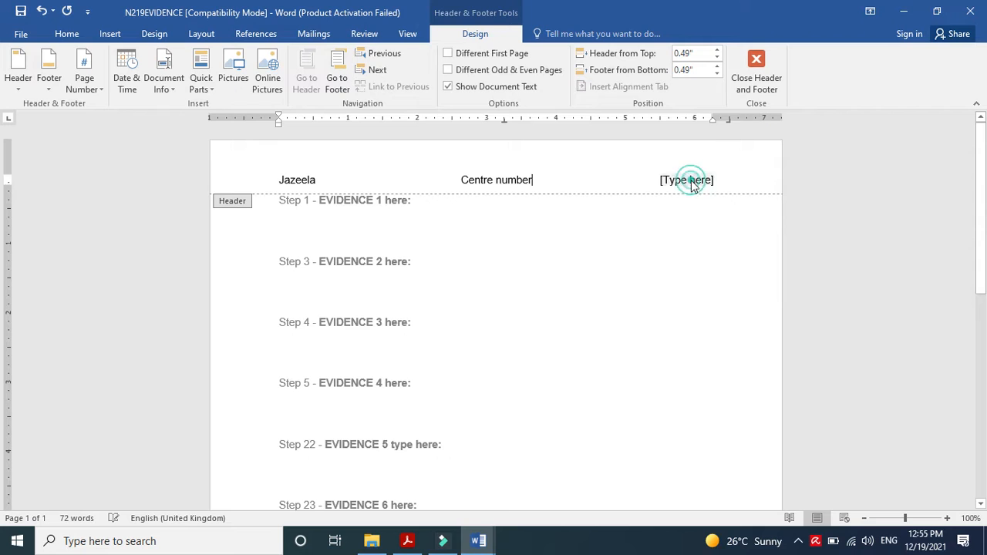
text(0001)
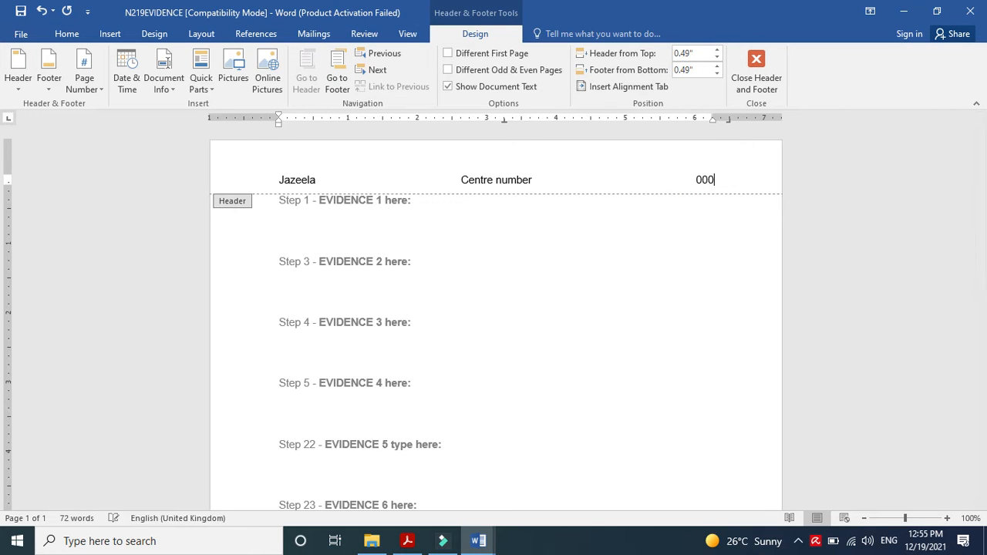
click(760, 81)
- Start saving a copy of the evidence document and choose the Past Paper > 0417_w19_sf_02 folder on the Desktop
click(21, 33)
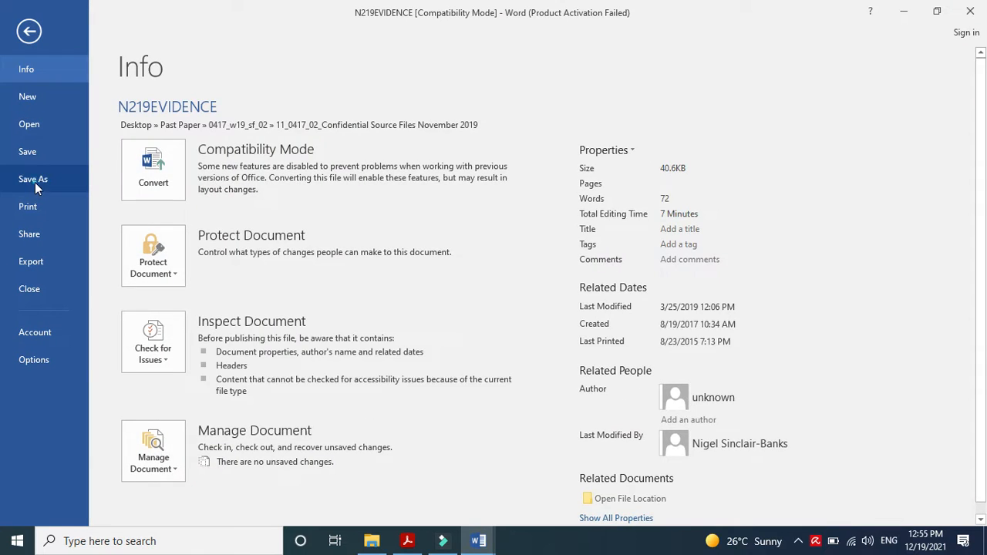
click(35, 181)
click(389, 304)
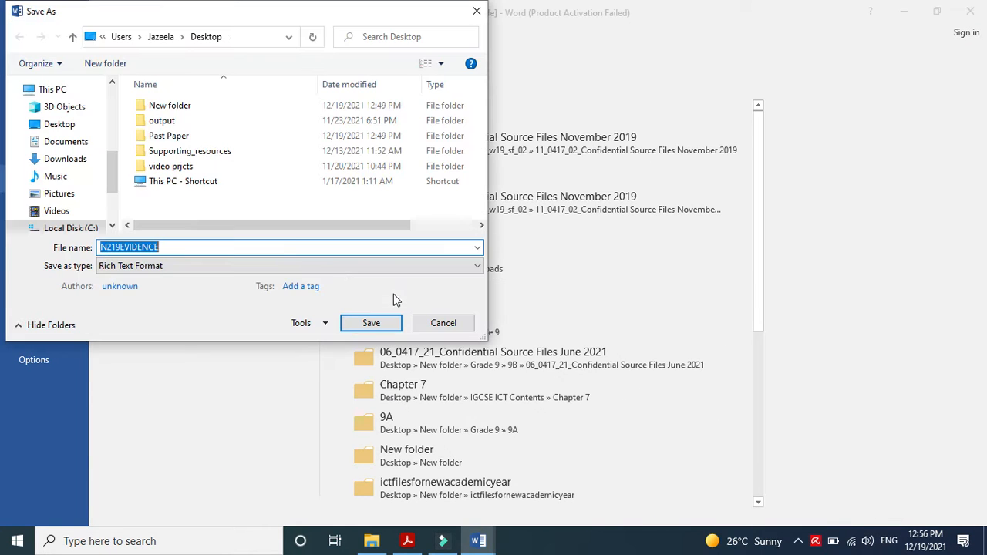
click(196, 142)
double_click(196, 142)
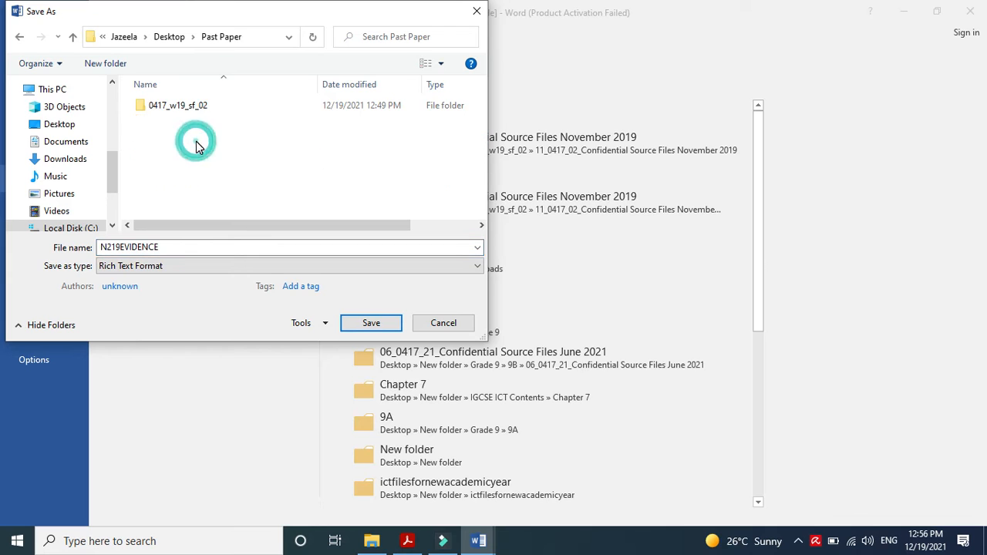
click(196, 110)
double_click(196, 110)
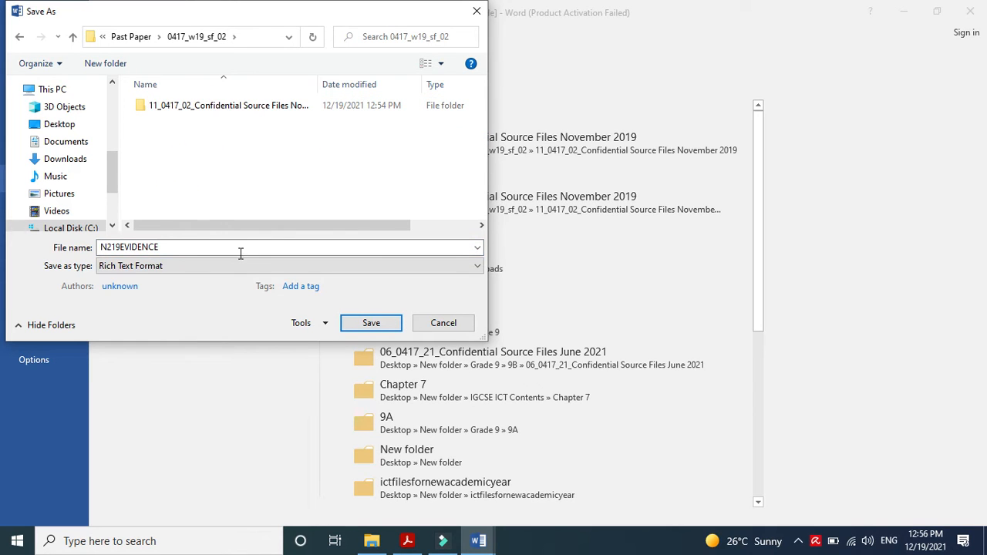
- Check the required file name in the question paper and name the copy N219EVIDENCE followed by the candidate number
click(405, 544)
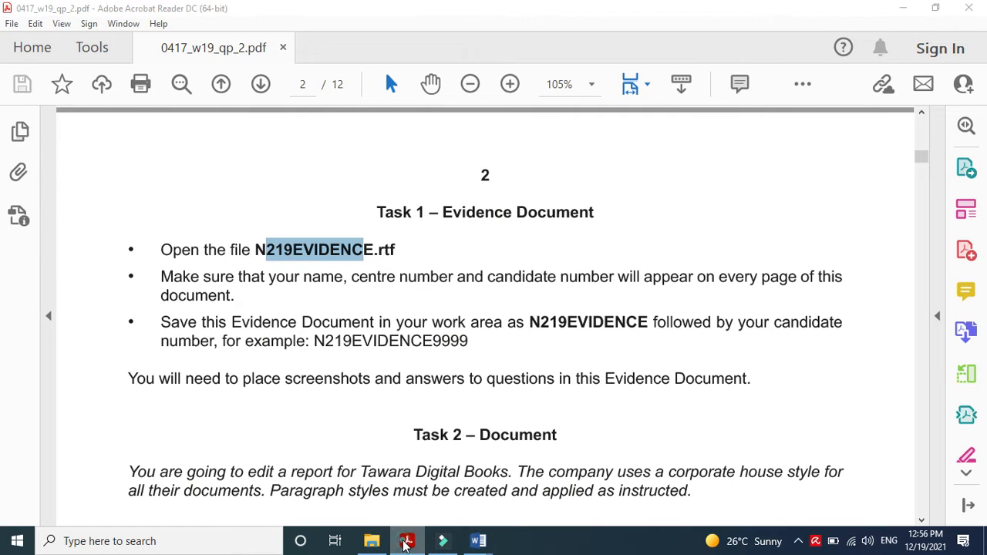
click(405, 544)
click(182, 247)
double_click(182, 247)
click(182, 247)
text(0001)
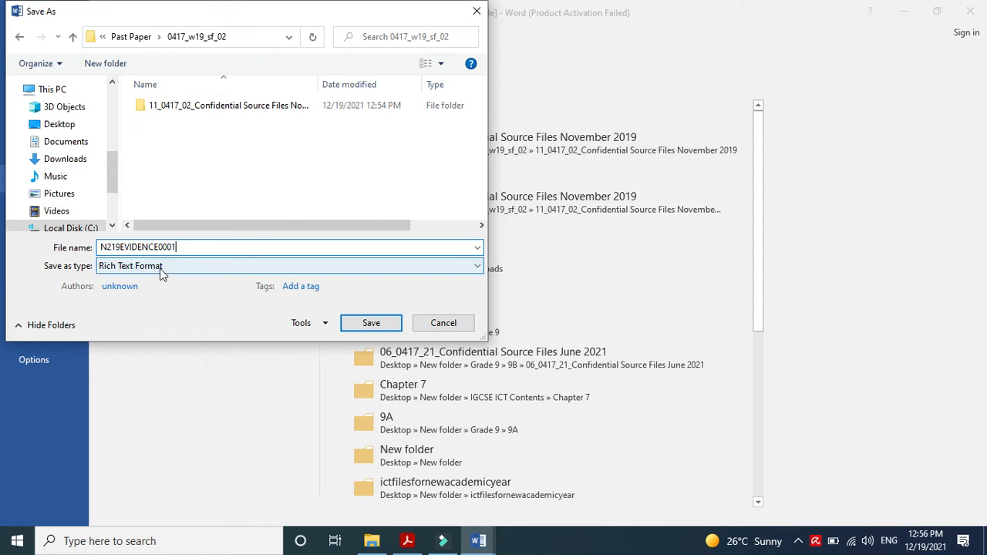
- Recheck the Task 1 instructions and save the evidence copy as a Word Document, accepting the upgrade to the newest file format
click(414, 547)
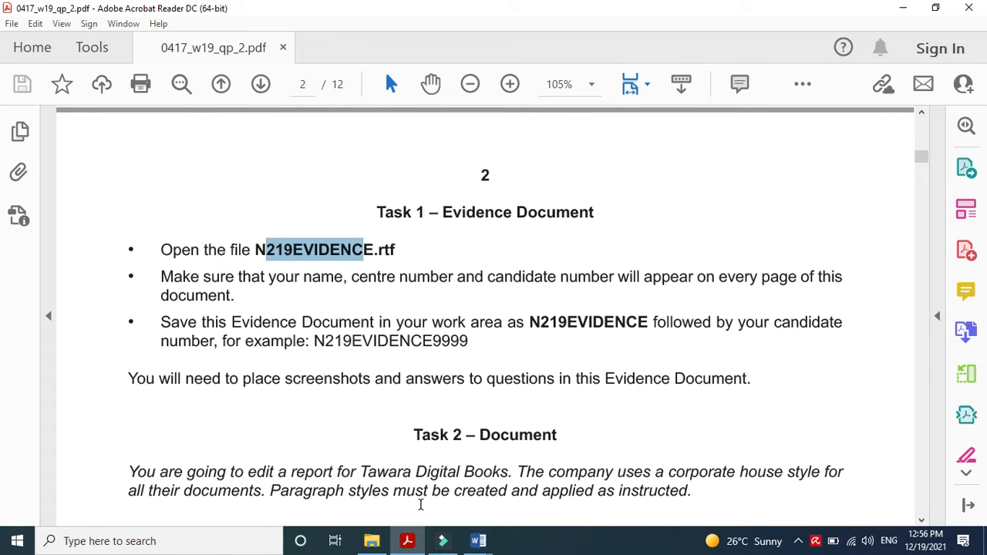
click(408, 541)
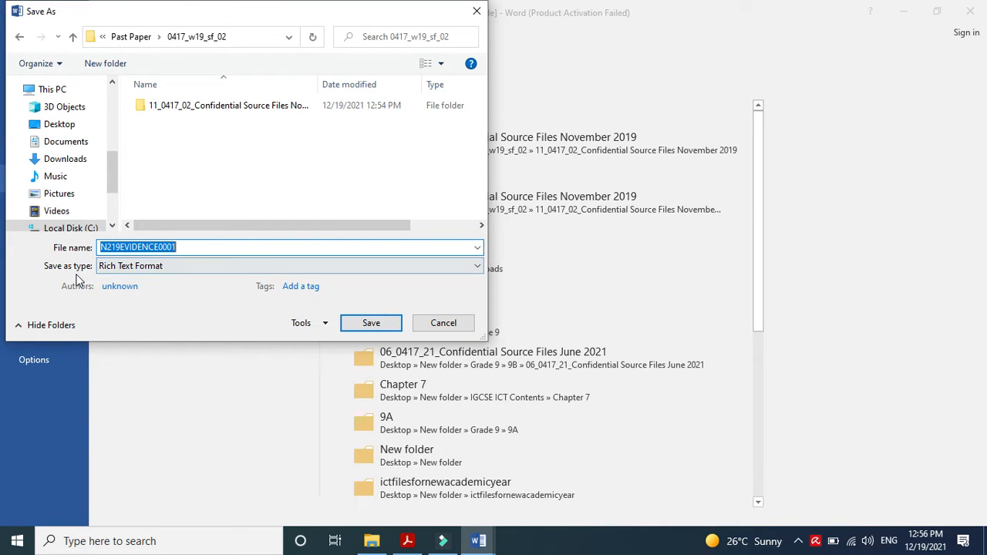
click(115, 271)
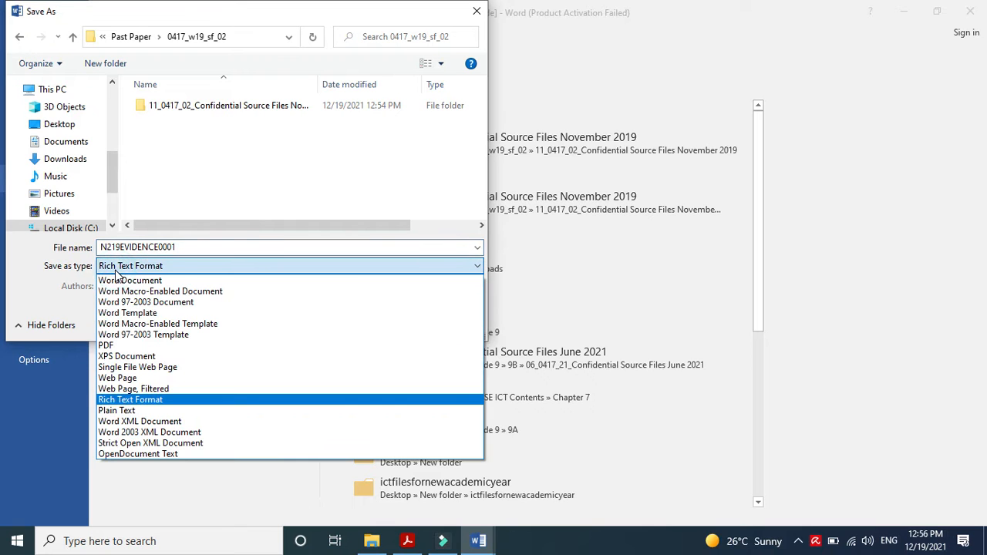
click(125, 281)
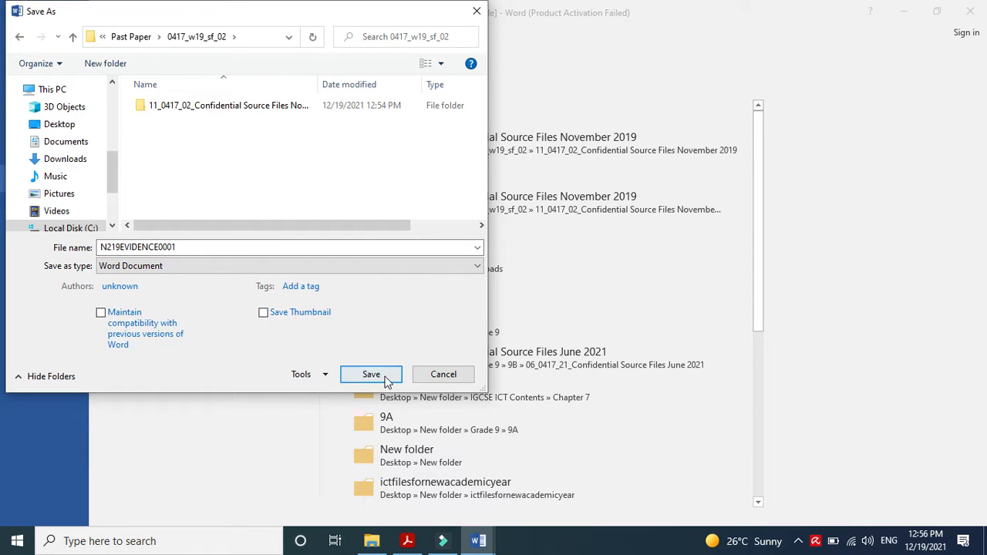
click(371, 375)
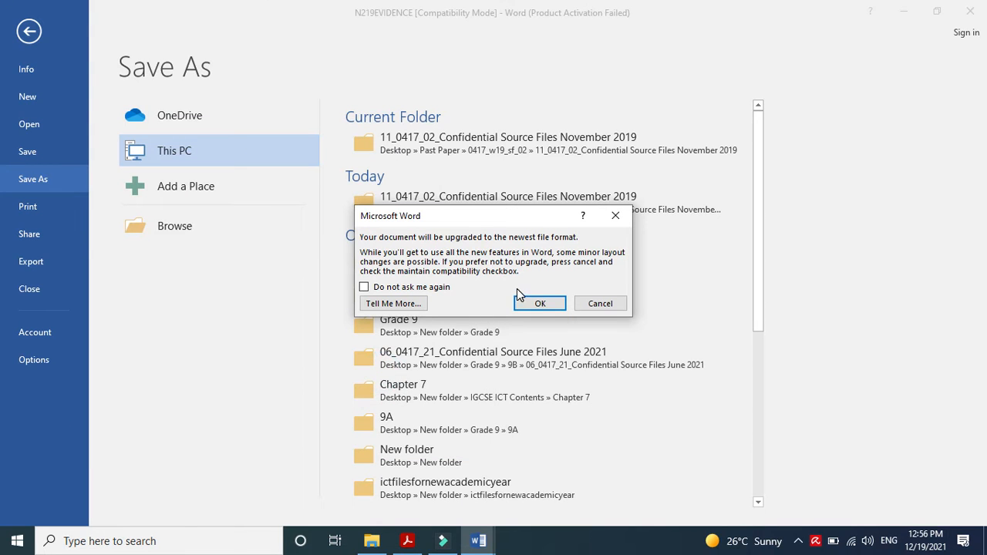
click(544, 305)
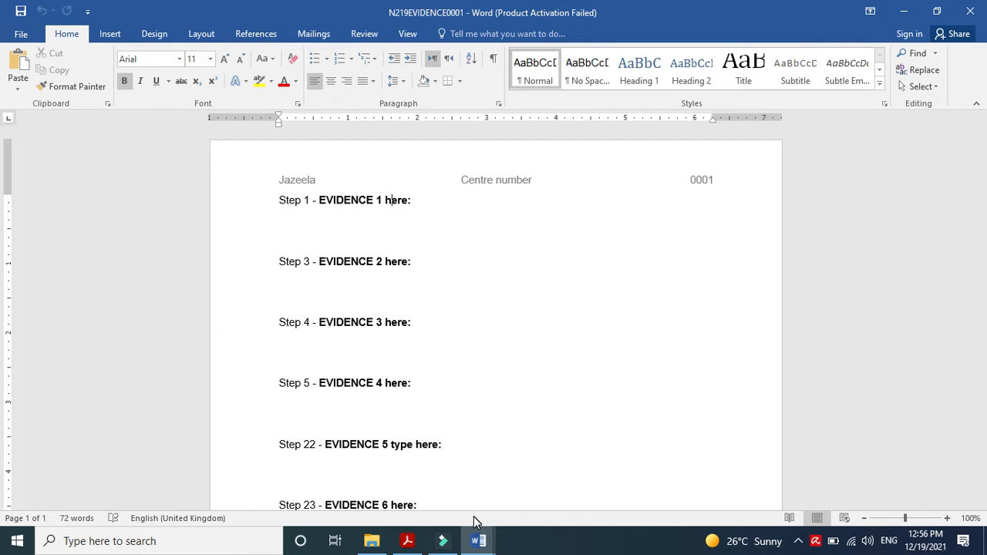
- Read step 1 of Task 2 in the question paper and switch to the N219READING document in Word
click(477, 543)
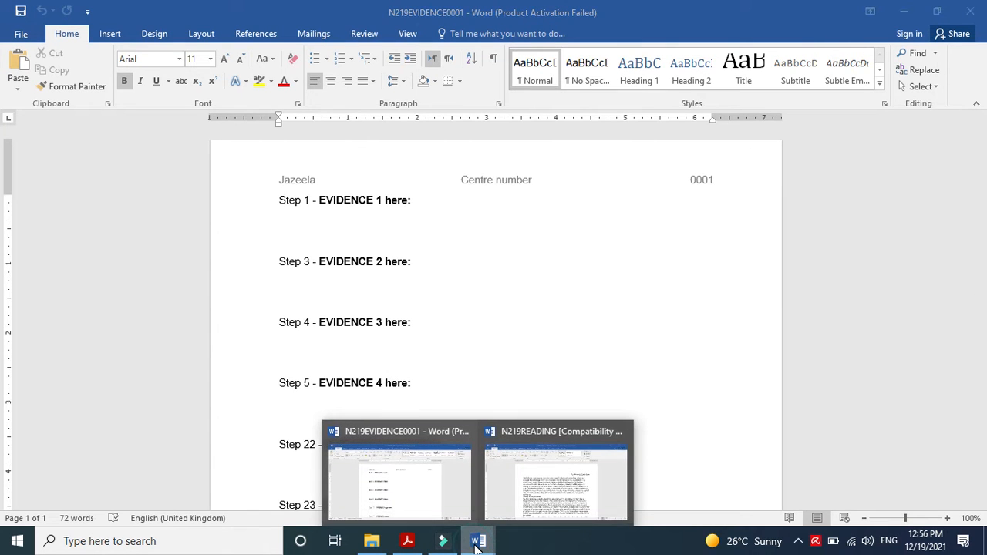
click(409, 544)
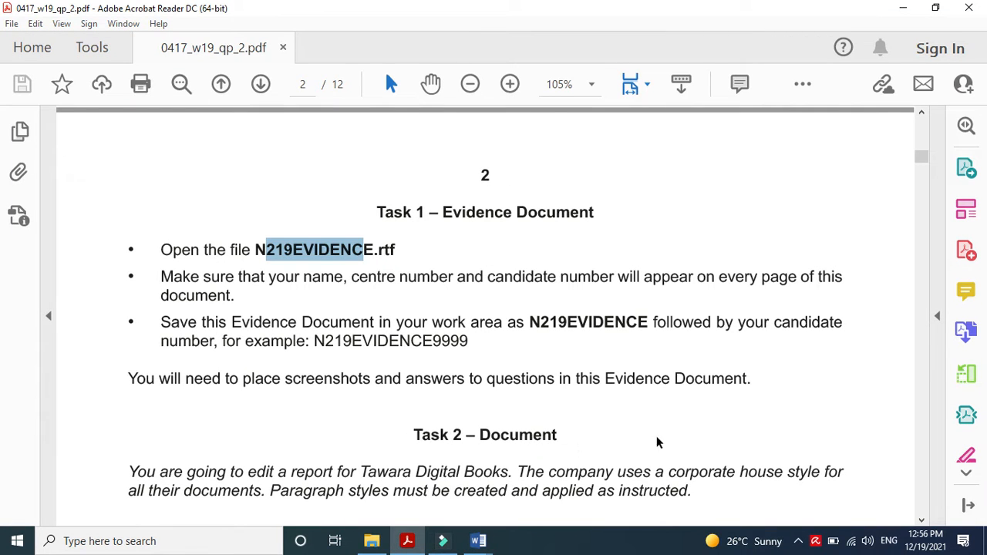
click(922, 520)
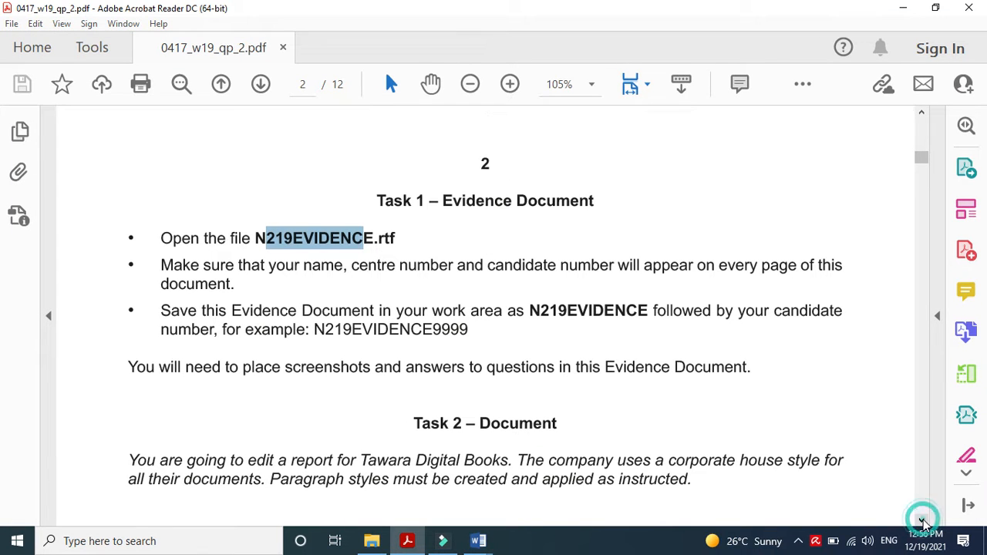
click(922, 521)
click(921, 521)
click(922, 521)
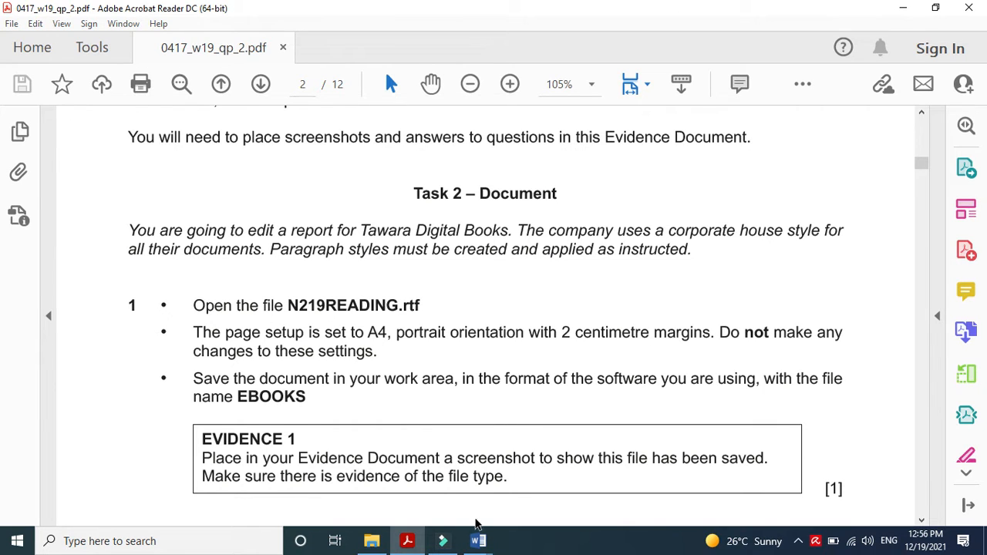
mouse_move(475, 541)
click(530, 489)
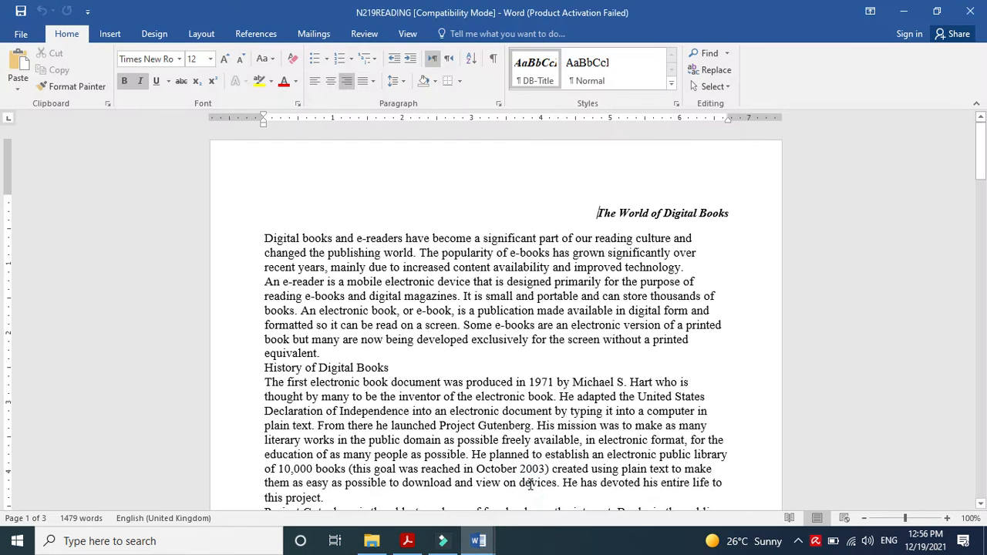
click(445, 541)
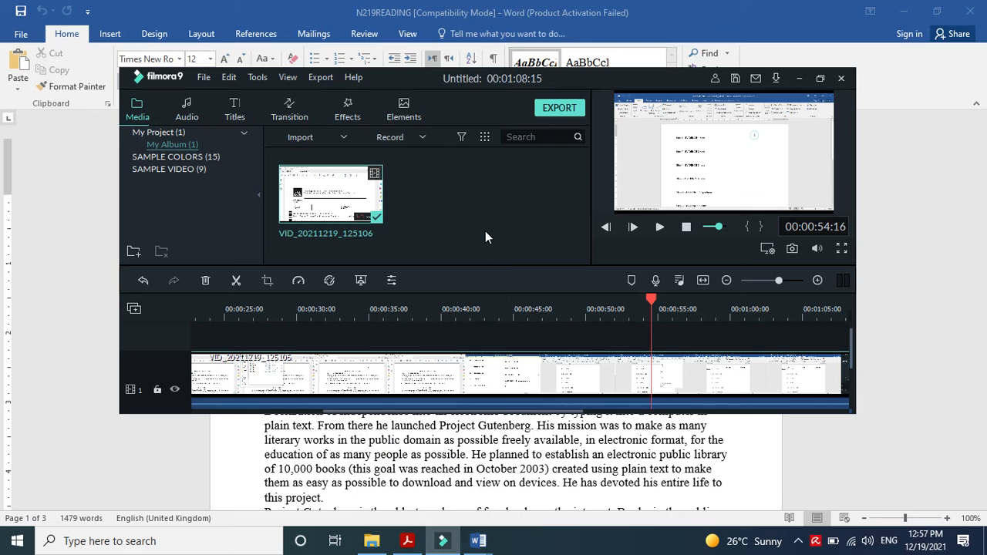
click(423, 138)
click(419, 169)
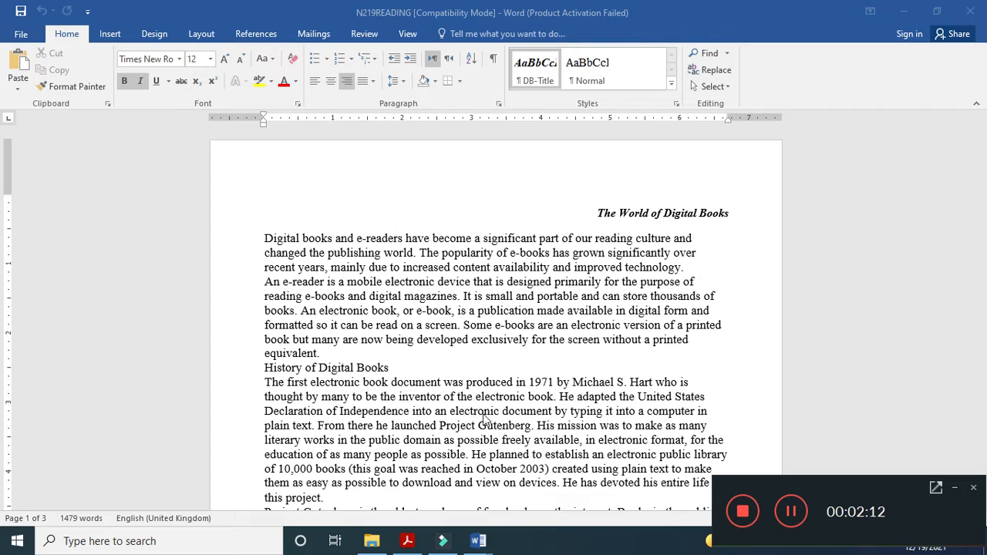
click(407, 540)
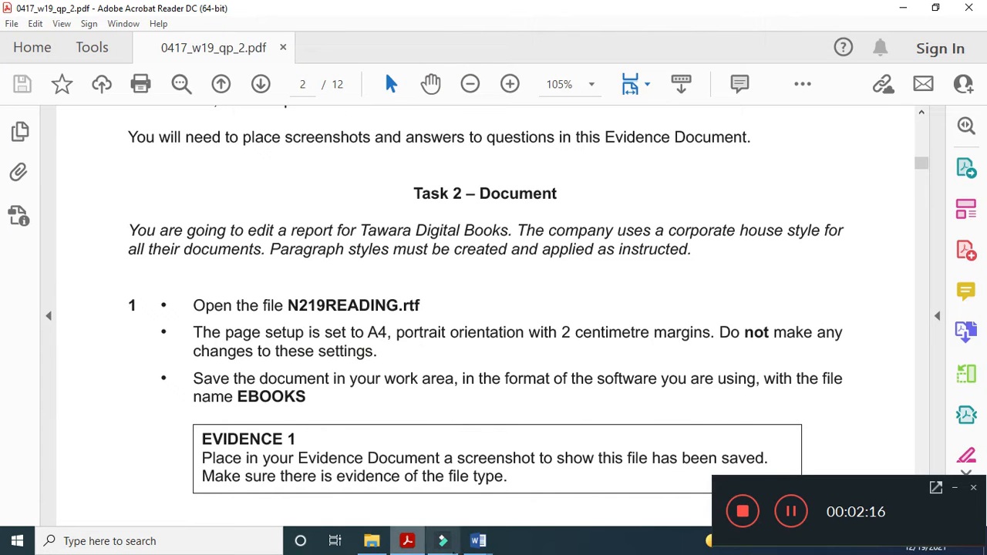
click(954, 488)
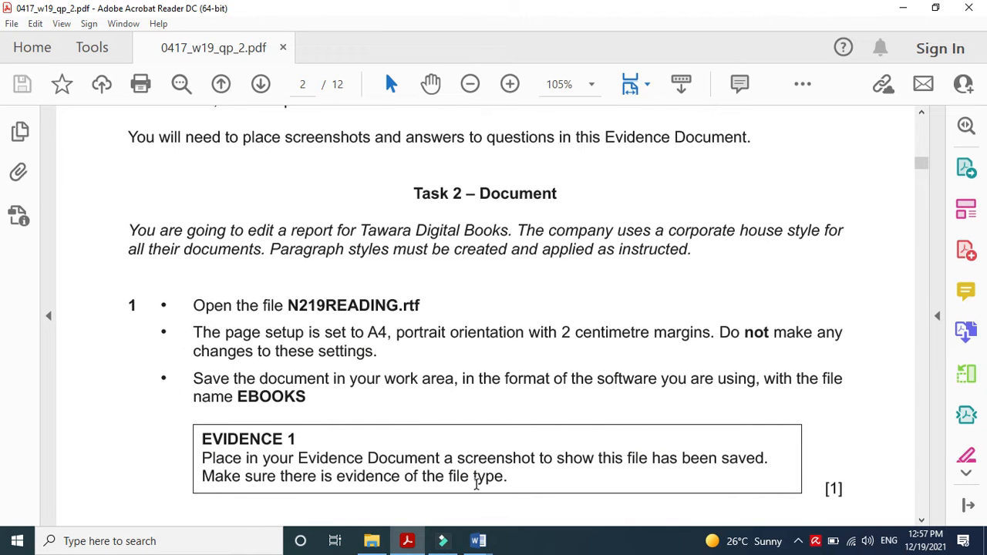
- Start saving a copy of the N219READING document in Word and choose the Past Paper > 0417_w19_sf_02 folder
mouse_move(480, 533)
click(533, 482)
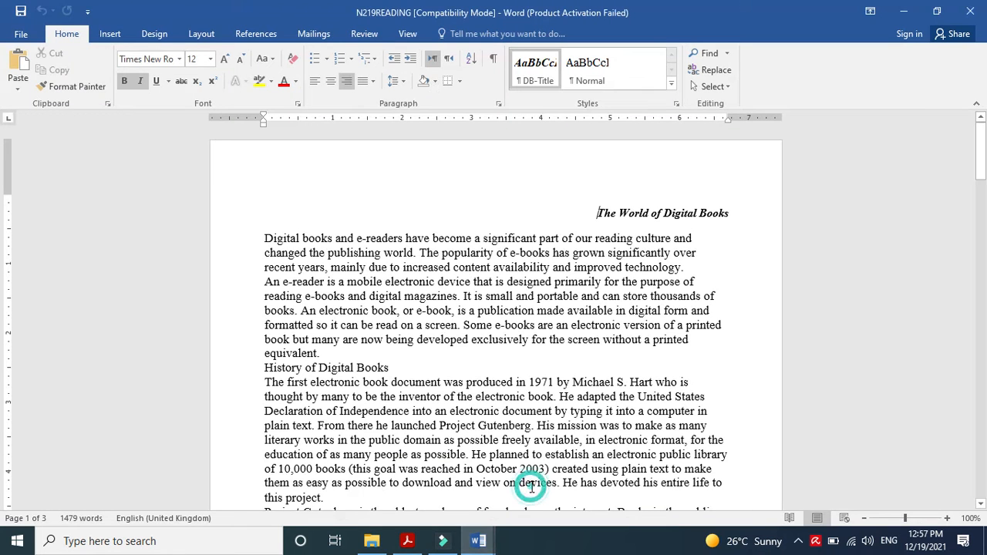
click(21, 34)
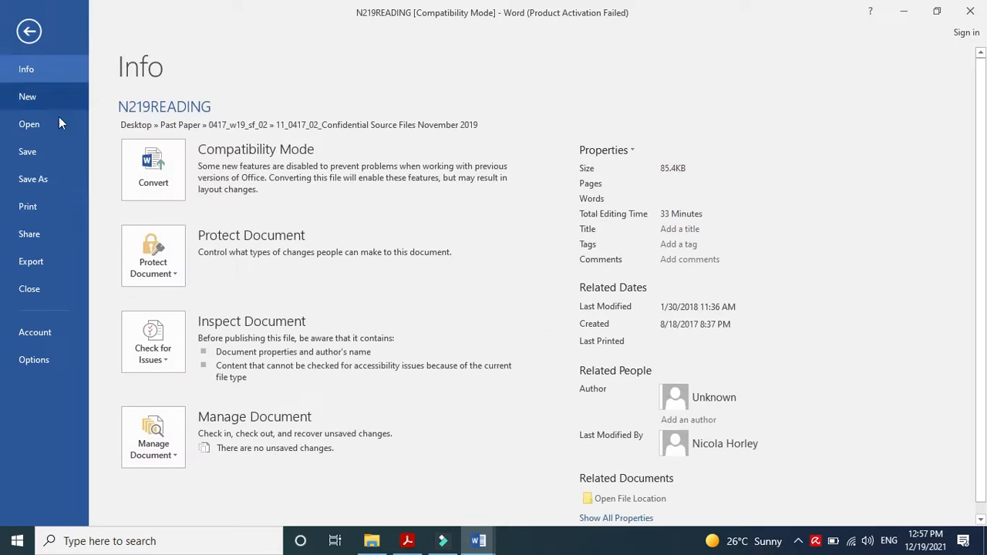
click(31, 179)
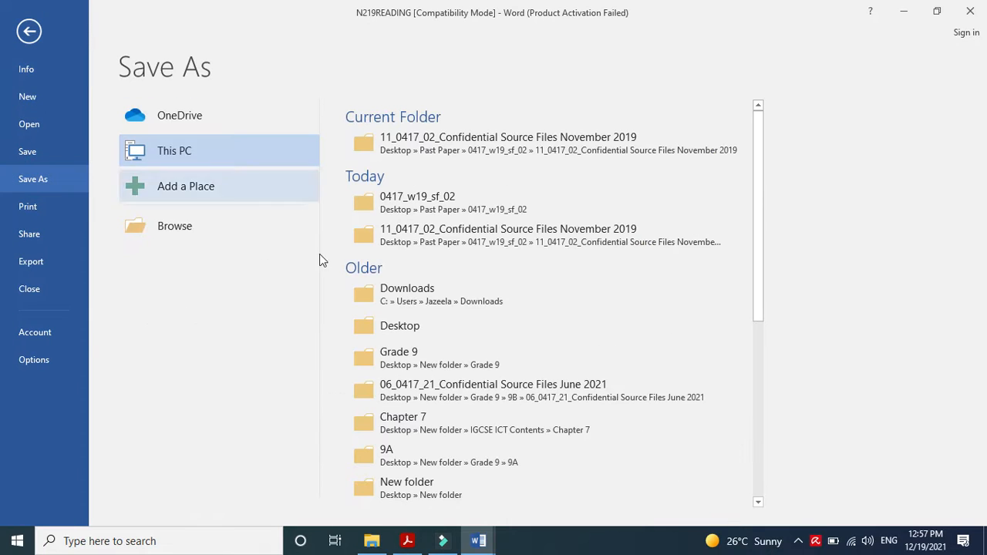
click(454, 241)
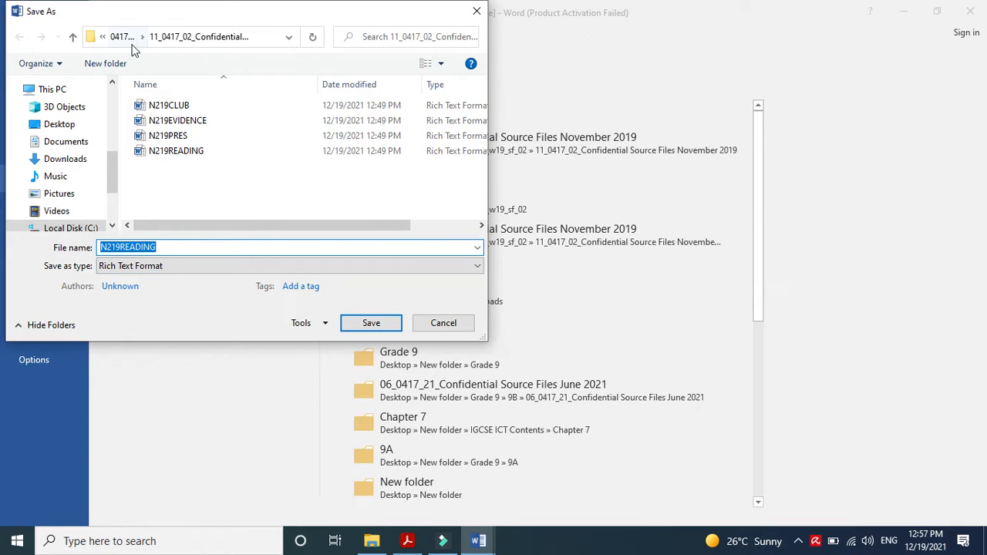
click(127, 37)
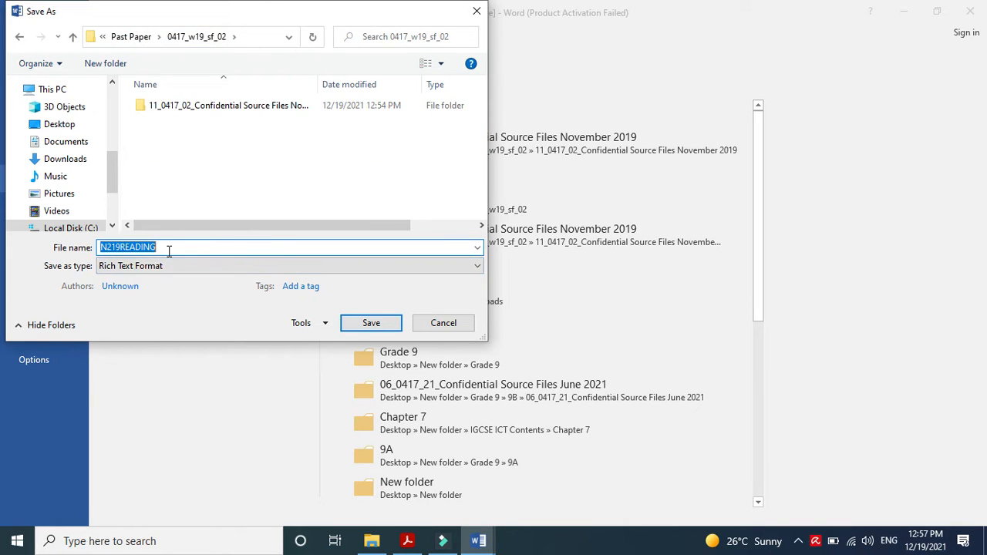
- Name the copy EBOOKS, checking the required file name in the question paper
text(E)
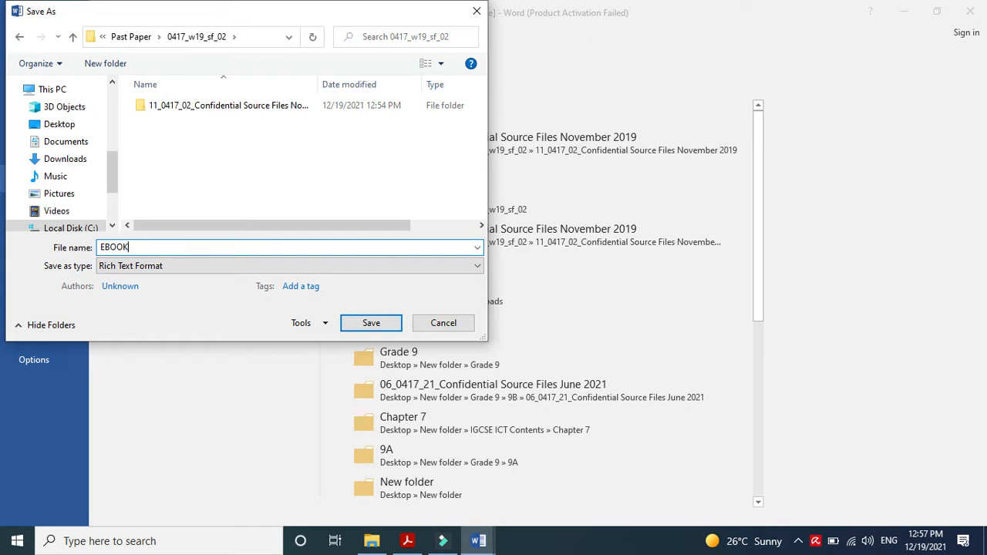
text(BOOK)
click(407, 541)
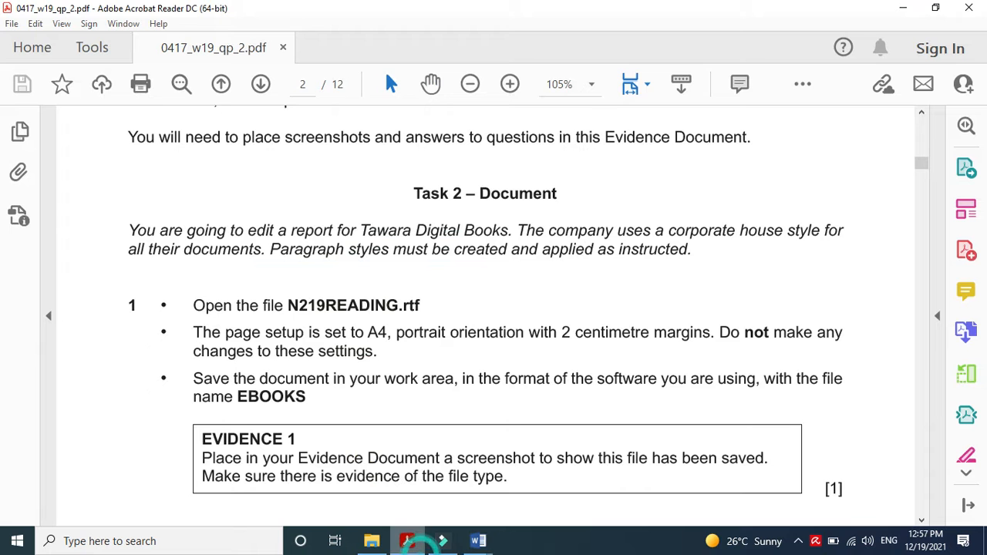
click(479, 541)
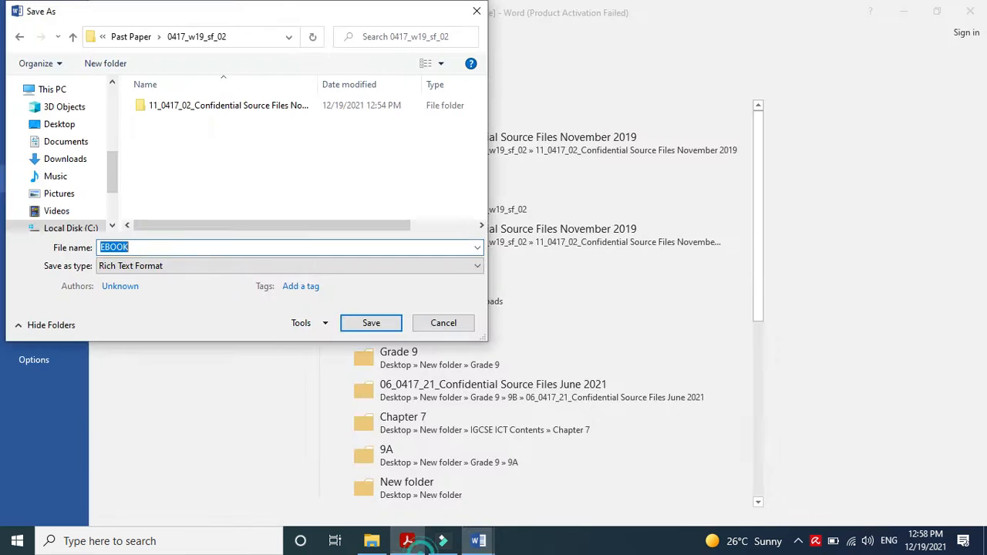
click(290, 246)
text(S)
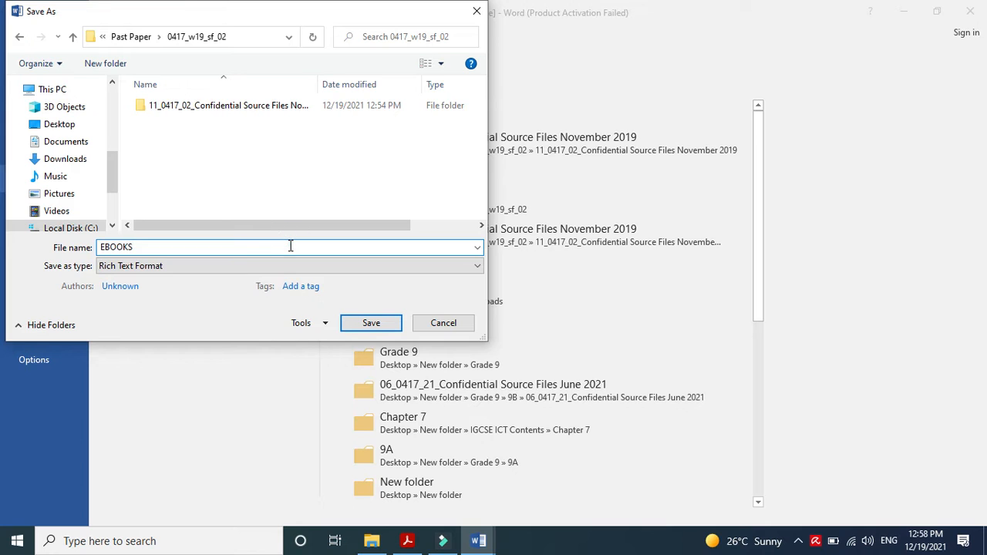
- Save the EBOOKS copy as a Word Document and accept the upgrade to the newest file format
click(245, 266)
click(181, 281)
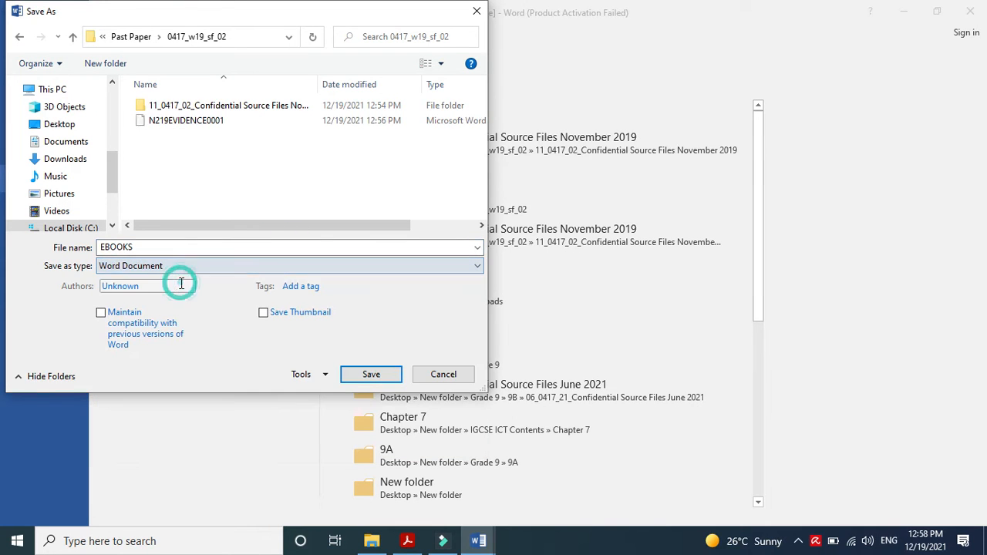
click(386, 376)
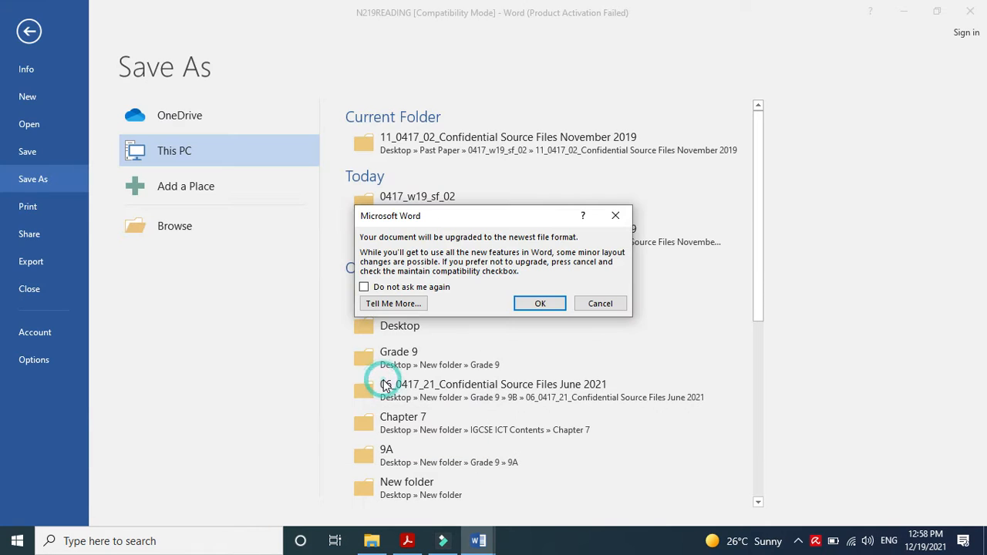
click(544, 301)
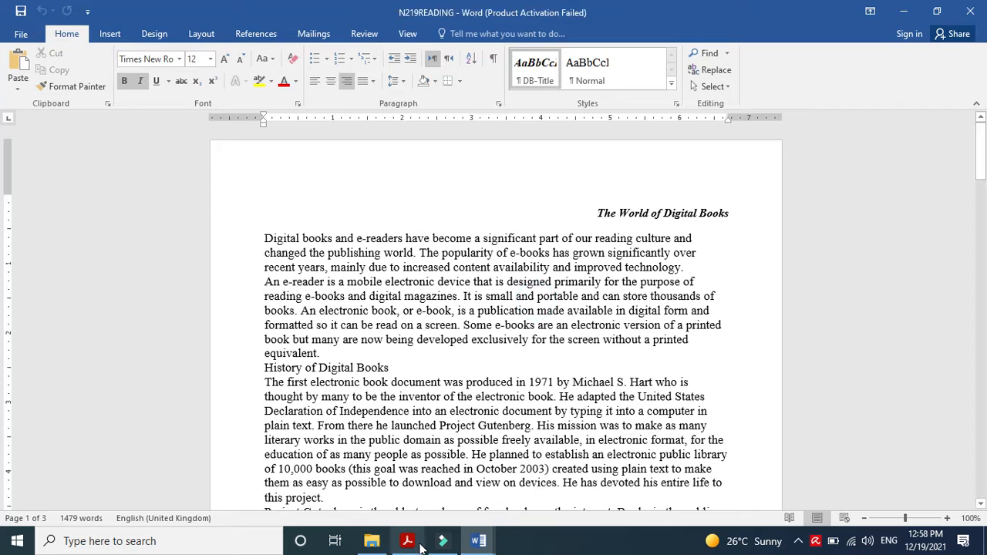
- Check the EVIDENCE 1 instructions in the question paper and select the EBOOKS file in the 0417_w19_sf_02 folder in File Explorer
click(407, 541)
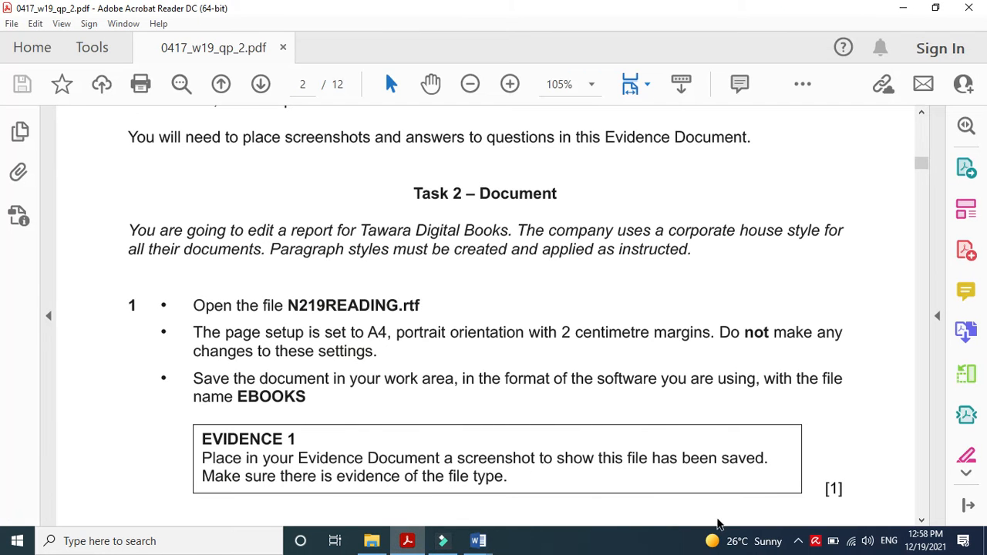
click(921, 521)
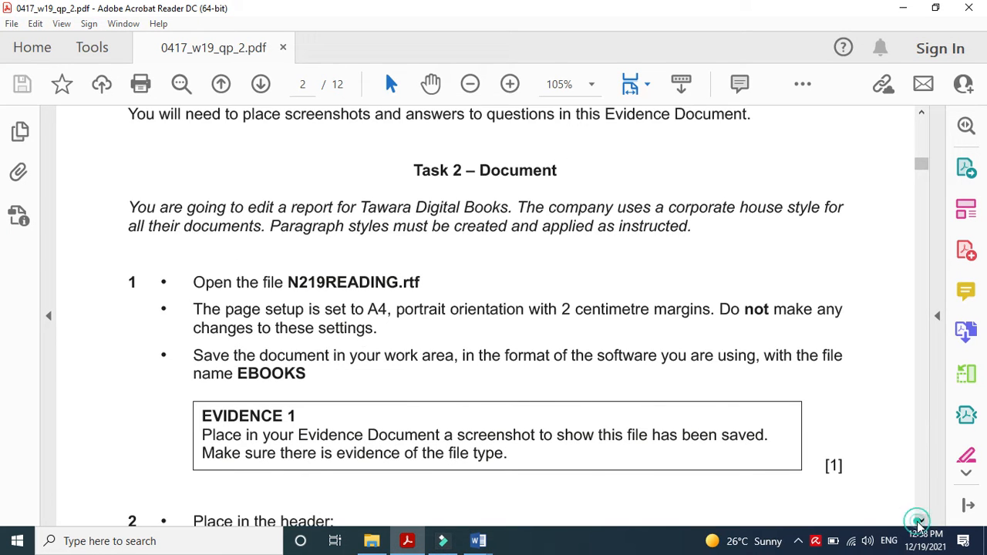
click(922, 522)
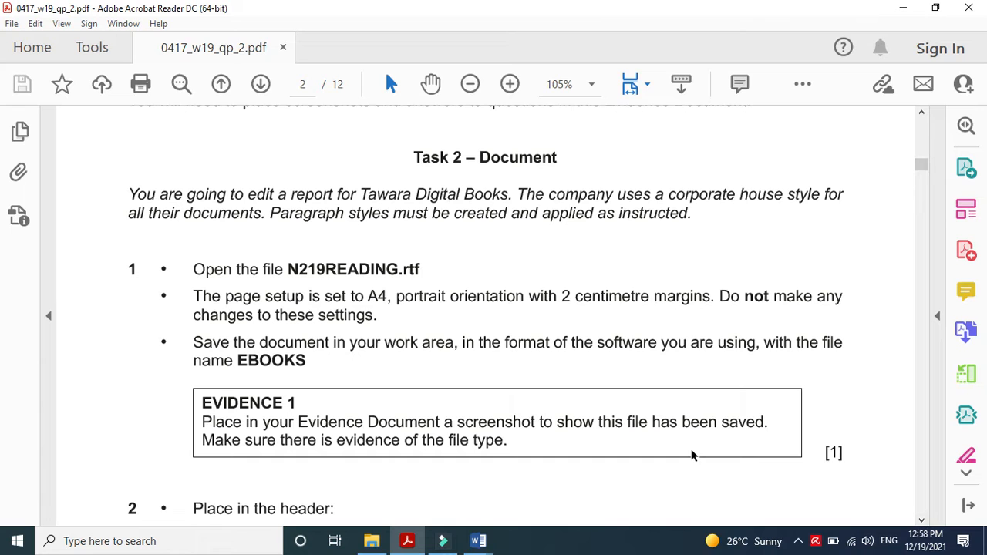
click(371, 540)
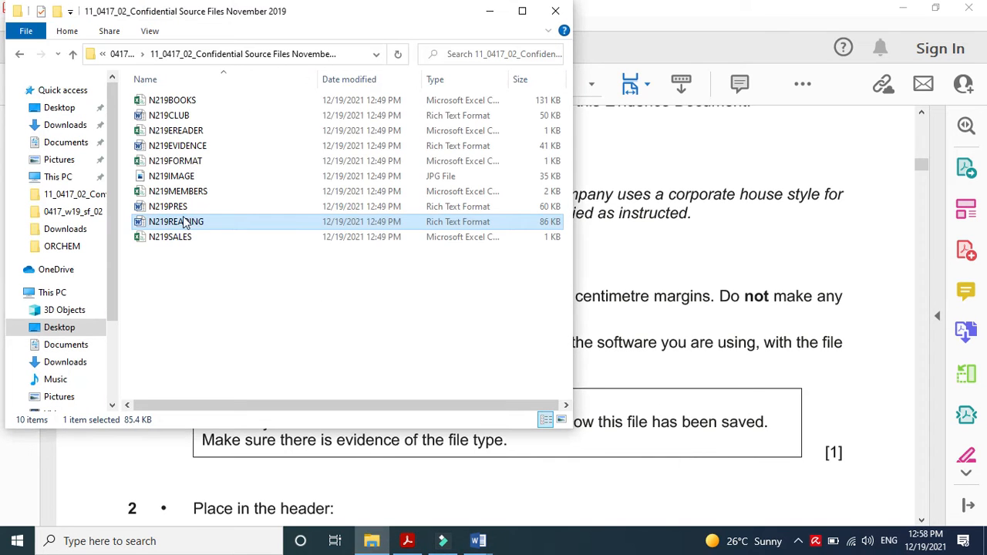
click(122, 54)
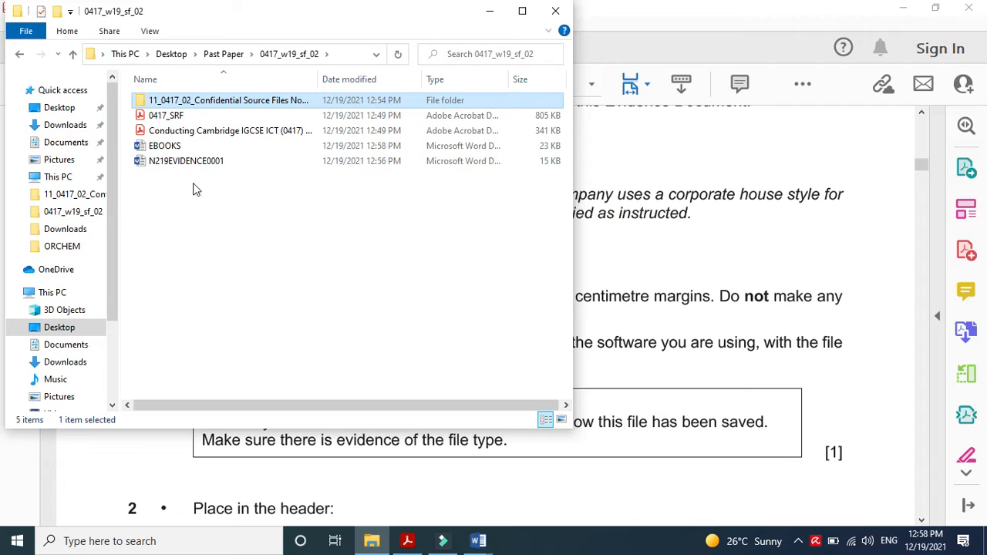
click(183, 152)
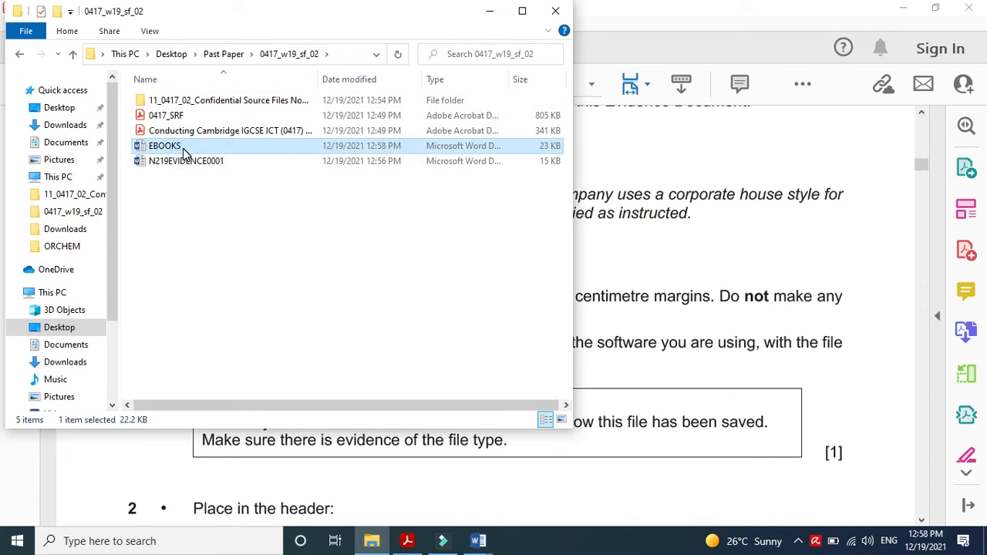
- Show the EBOOKS file's properties beside the folder's file list for the evidence screenshot, then close them
right_click(185, 152)
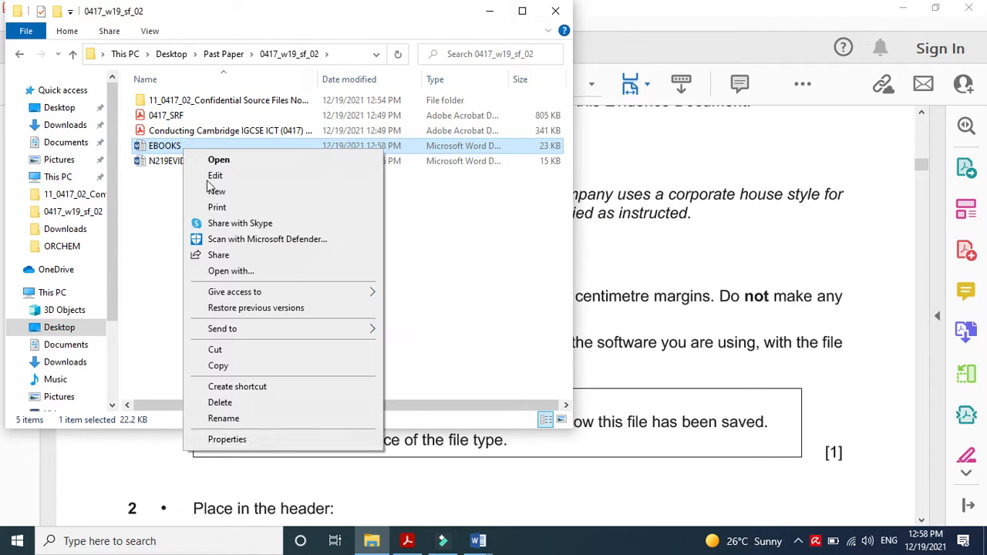
click(249, 441)
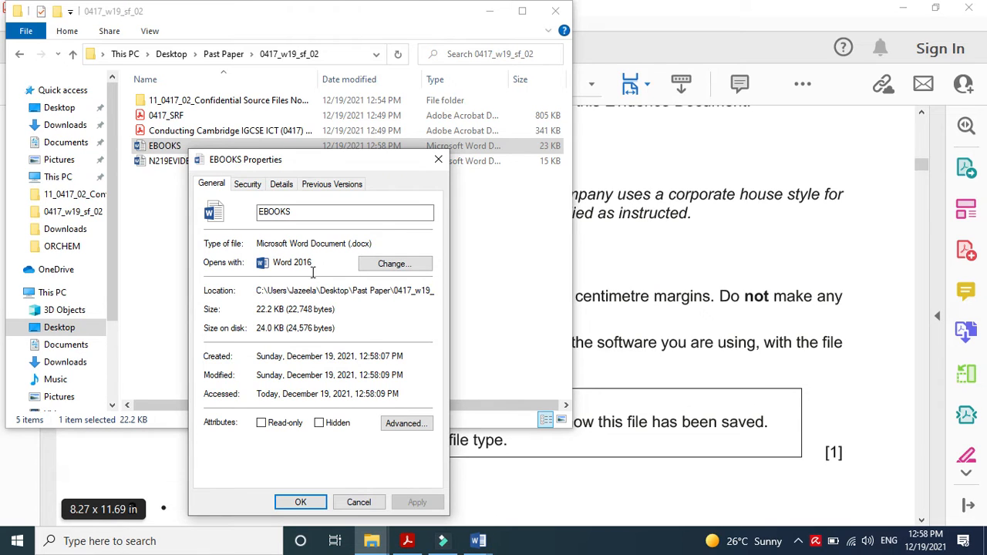
click(291, 218)
drag(378, 170, 778, 51)
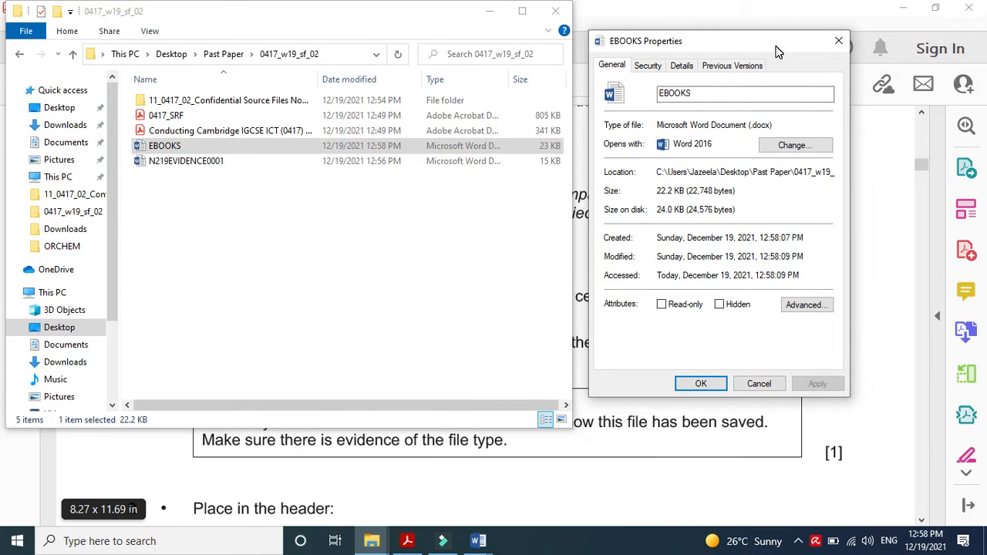
click(701, 384)
- Switch to the evidence document in Word and paste the screenshot on the blank line below Step 1 - EVIDENCE 1
mouse_move(478, 542)
click(401, 463)
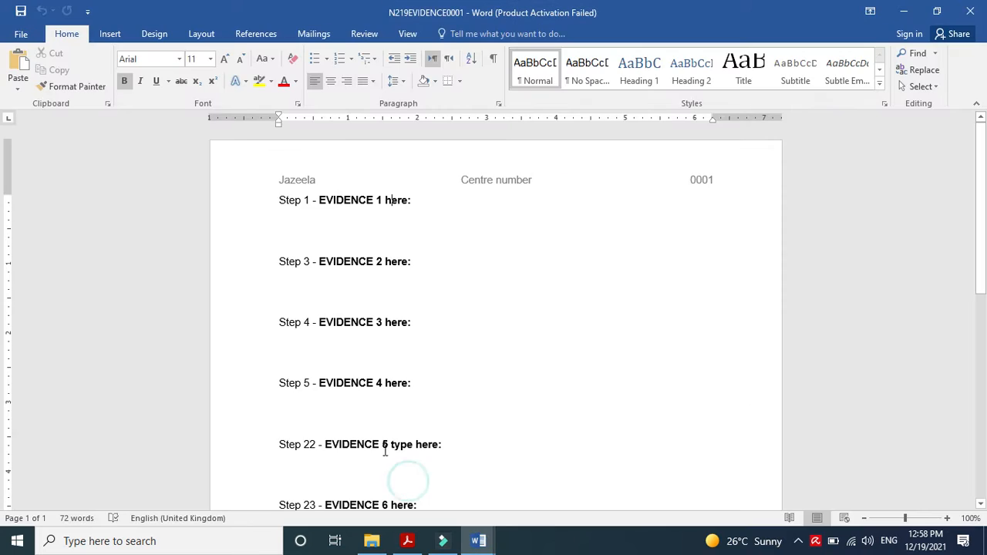
click(320, 225)
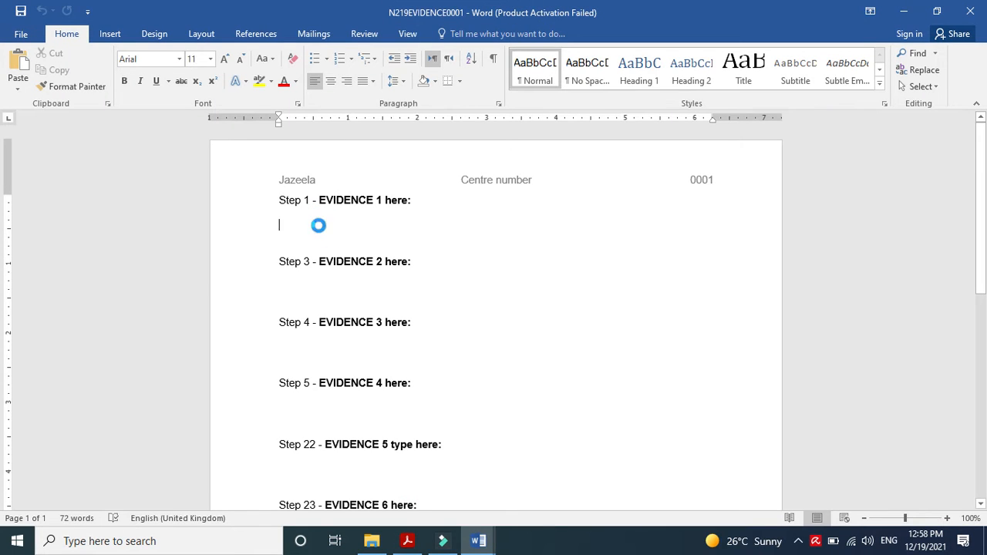
key(ctrl+v)
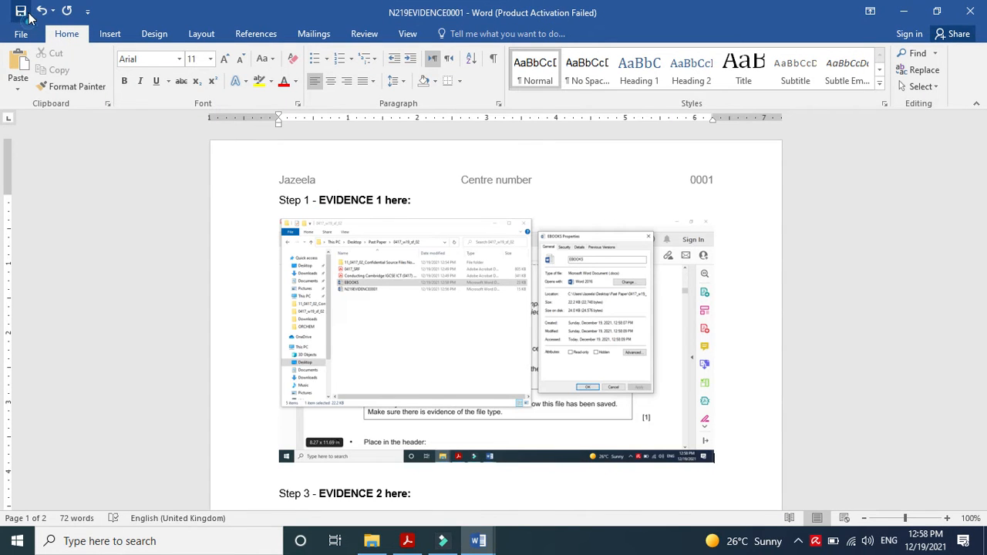
- Read step 2 in the question paper and insert a Blank (Three Columns) header in the EBOOKS document in Word
click(408, 541)
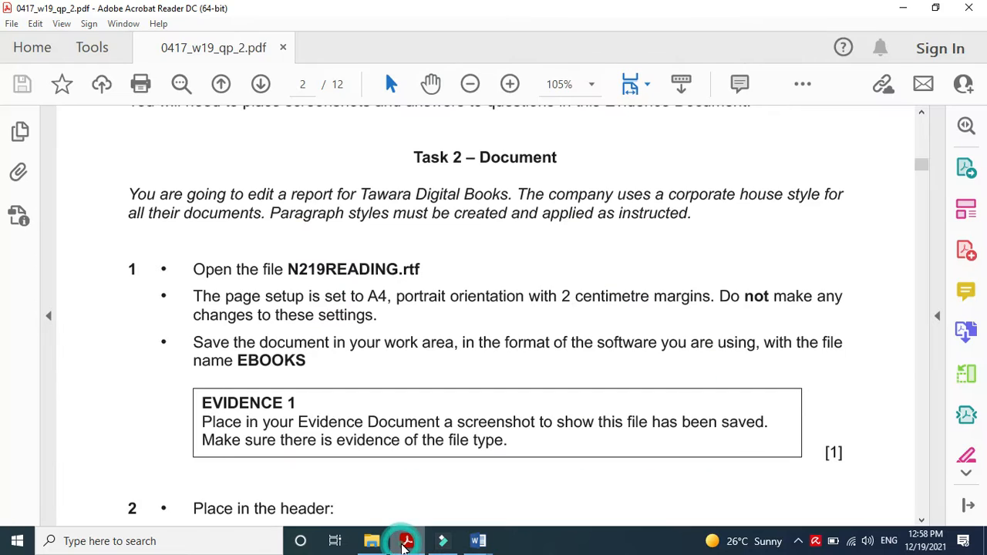
click(922, 524)
click(922, 524)
click(922, 524)
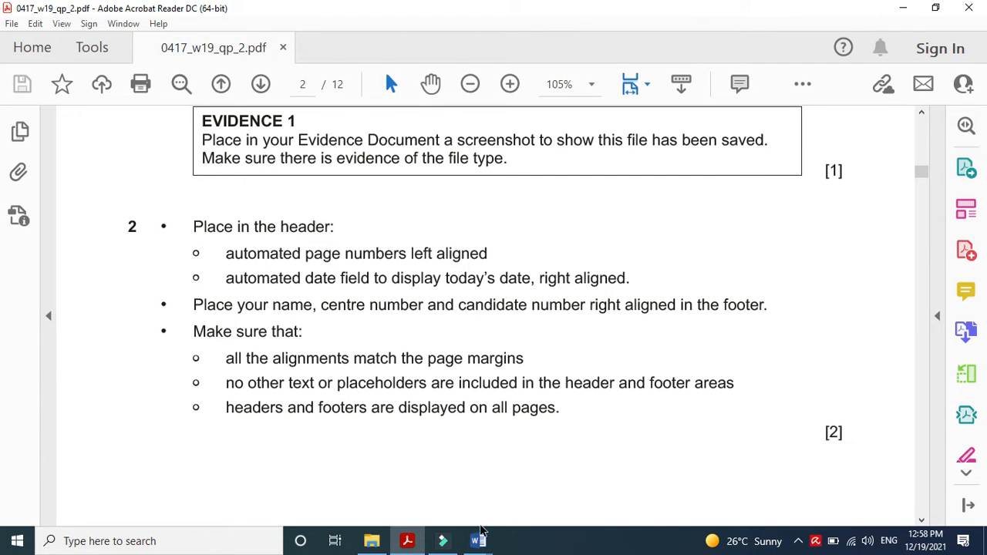
mouse_move(480, 538)
click(525, 499)
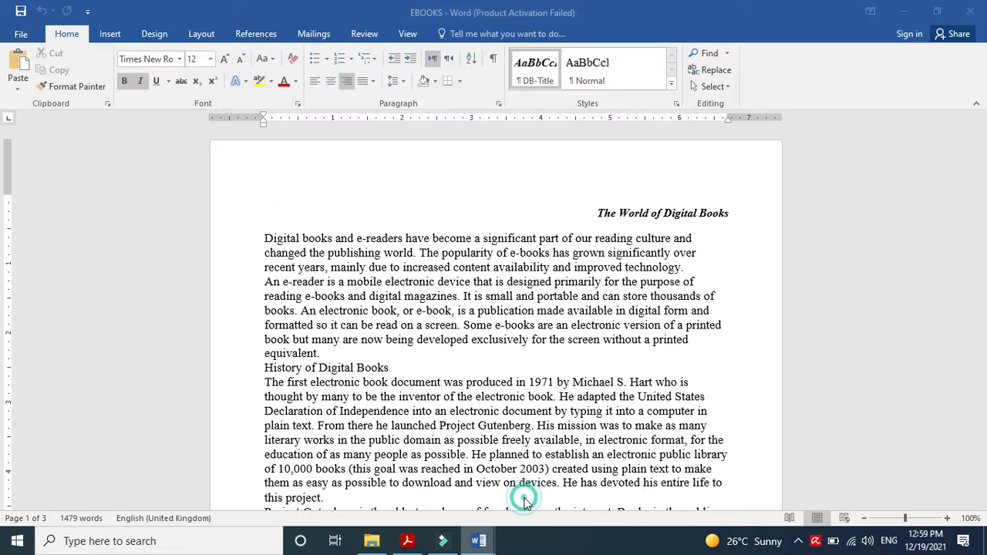
click(110, 34)
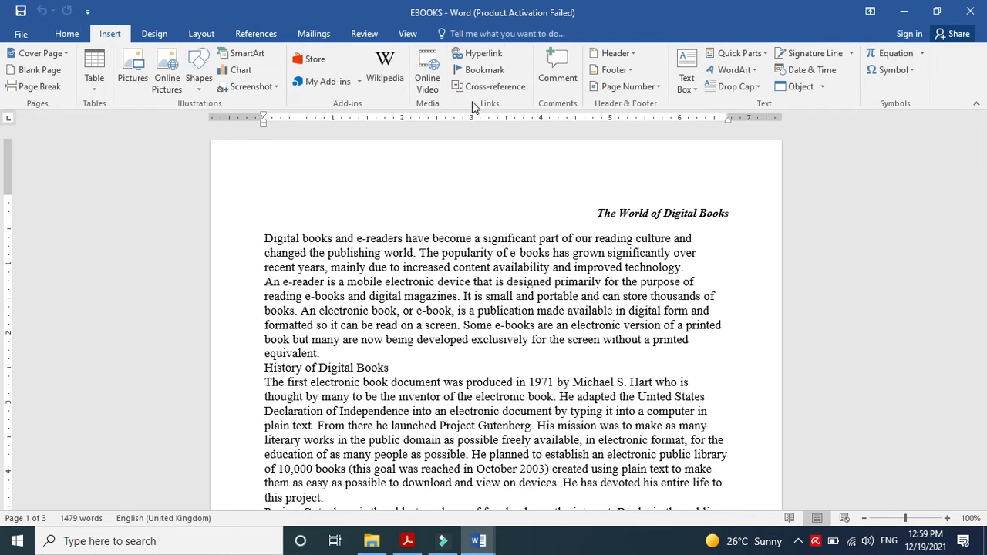
click(615, 55)
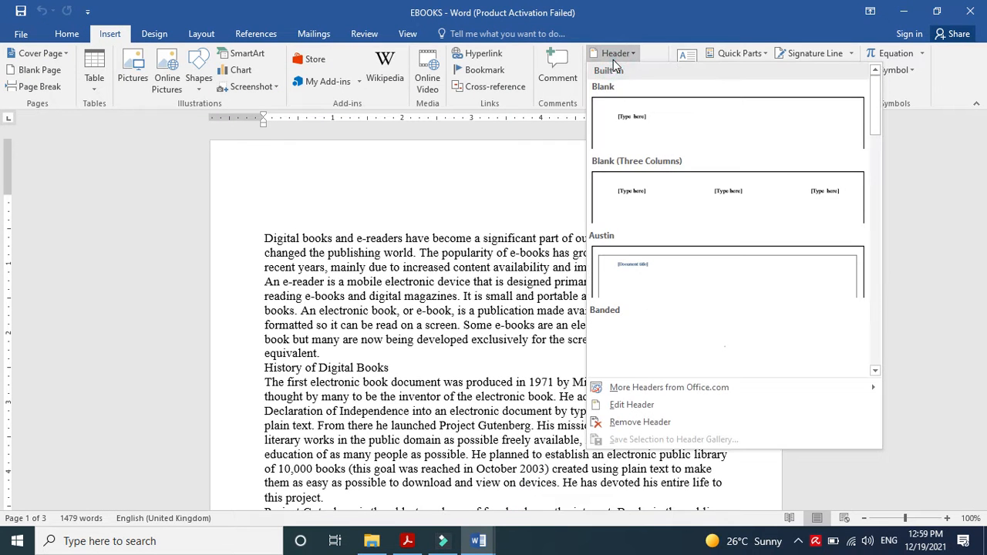
click(622, 185)
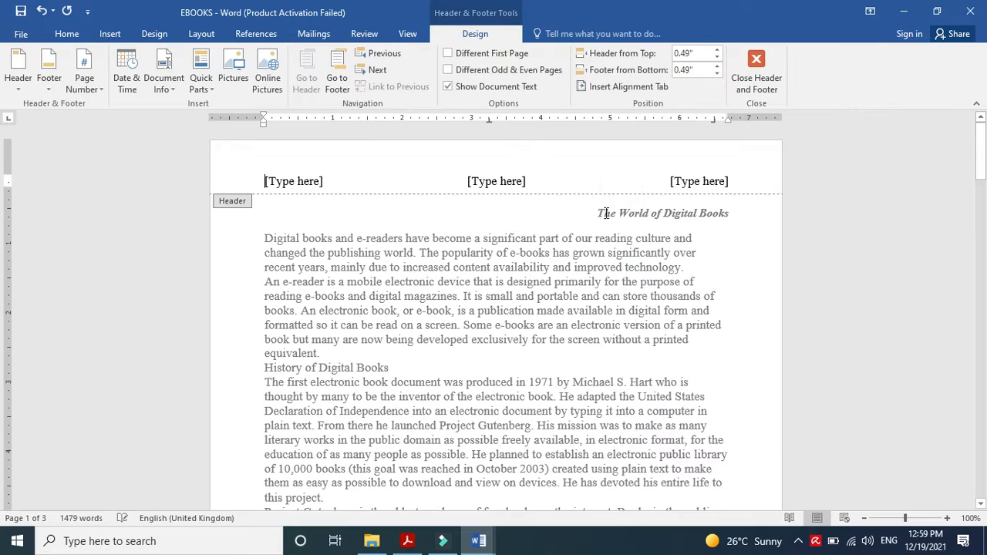
- Check the header requirements in the question paper and replace the left header placeholder in EBOOKS with a Page field in 1, 2, 3 format
click(406, 541)
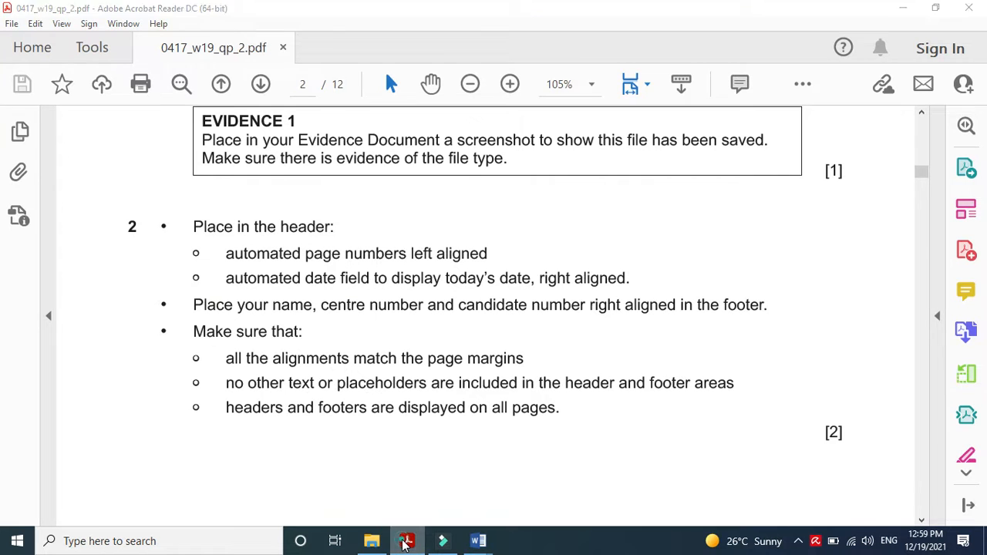
click(406, 541)
click(290, 183)
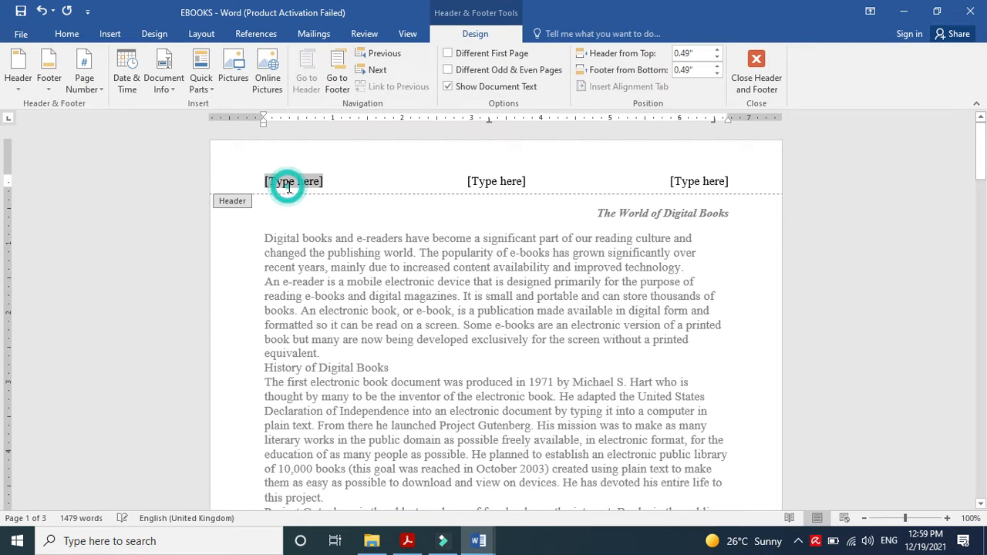
click(407, 540)
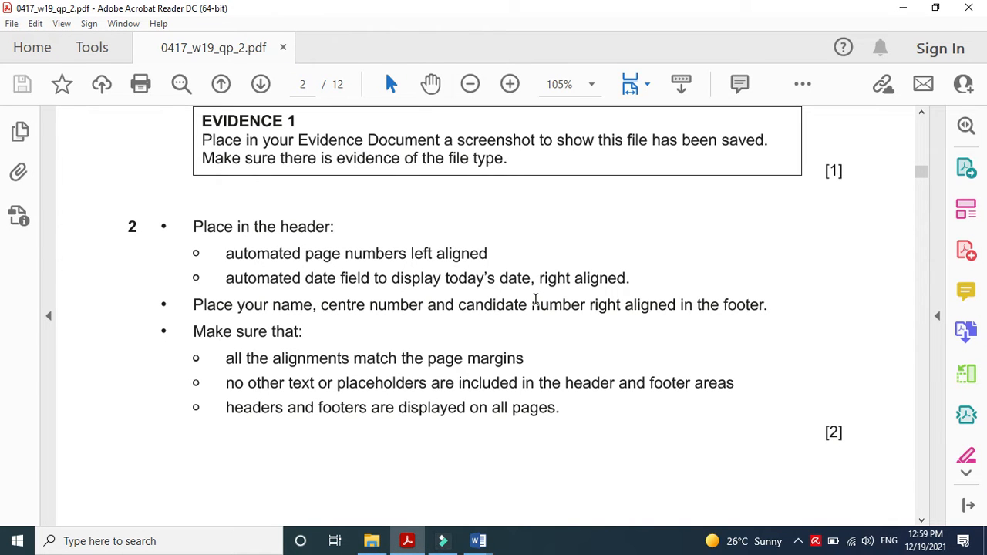
click(407, 540)
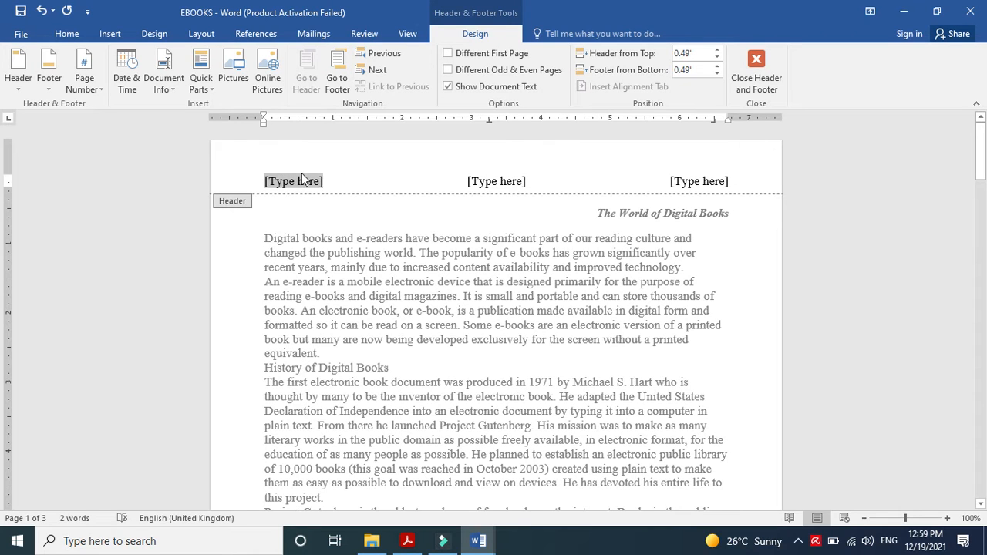
click(208, 89)
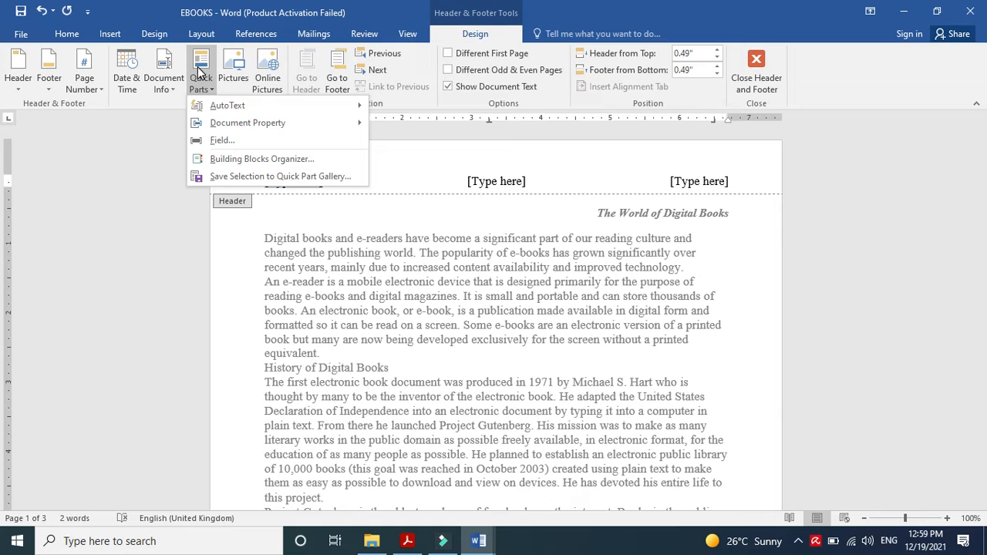
click(218, 145)
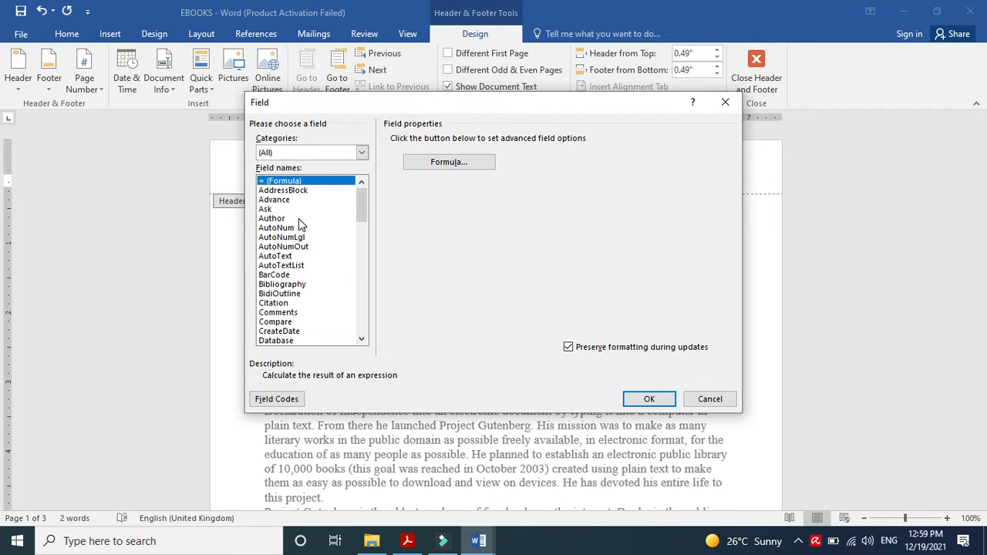
click(278, 256)
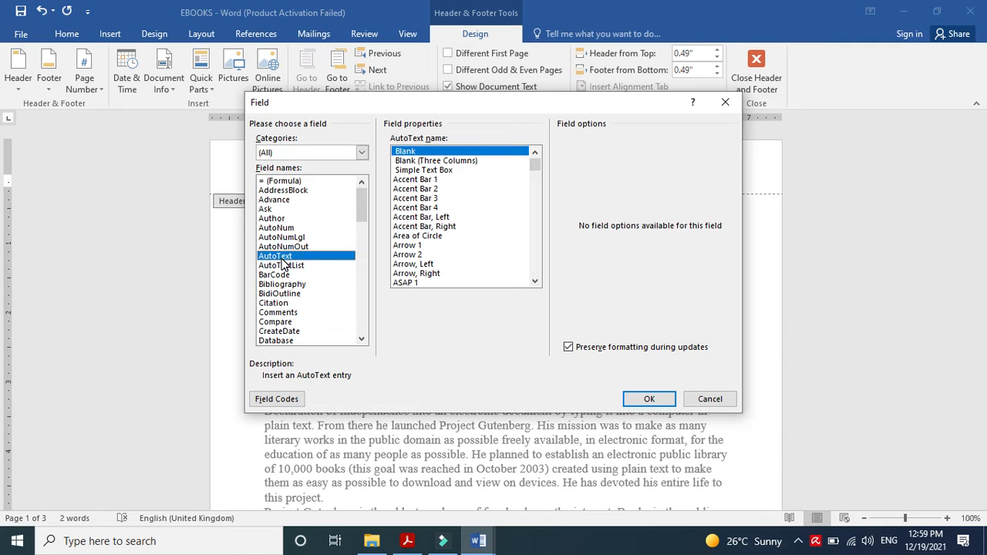
key(p)
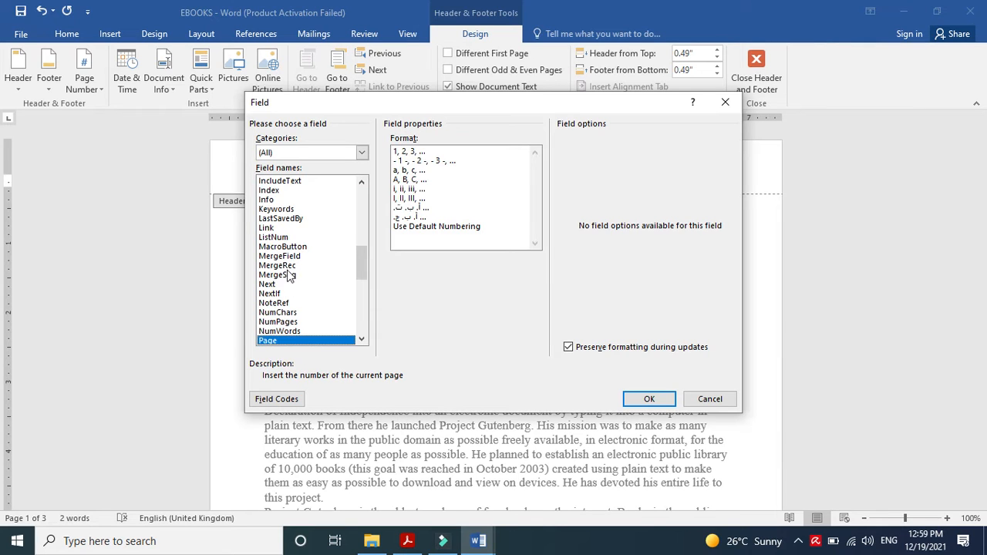
click(362, 340)
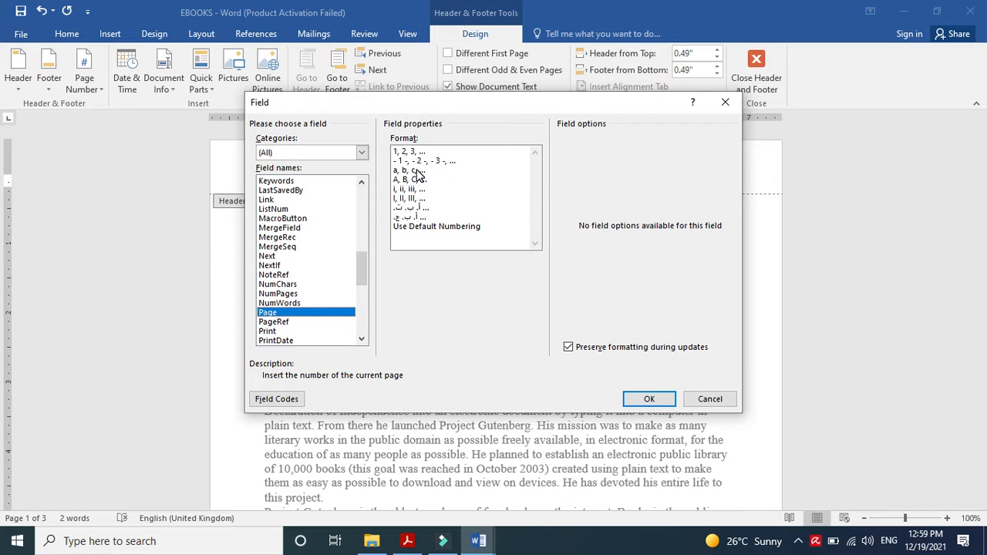
click(414, 152)
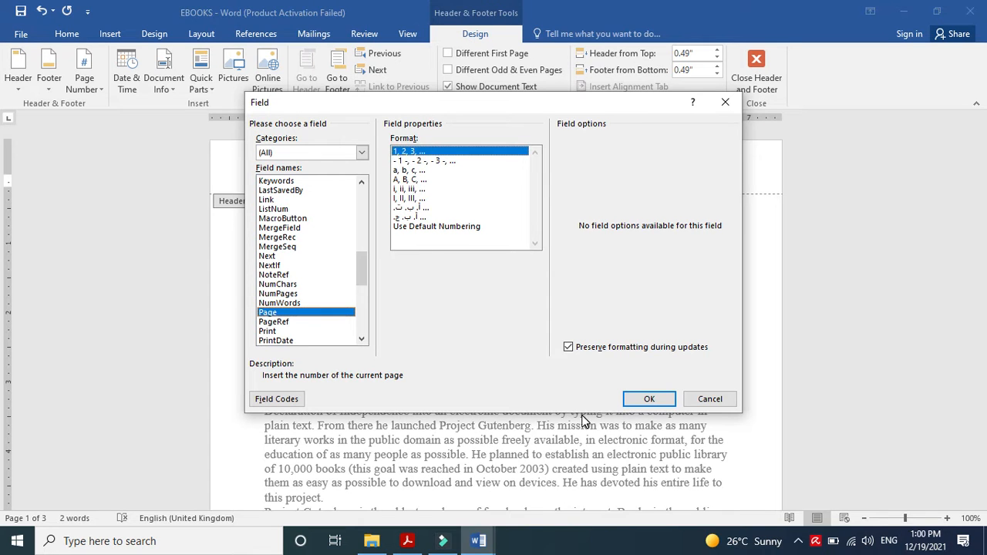
click(640, 400)
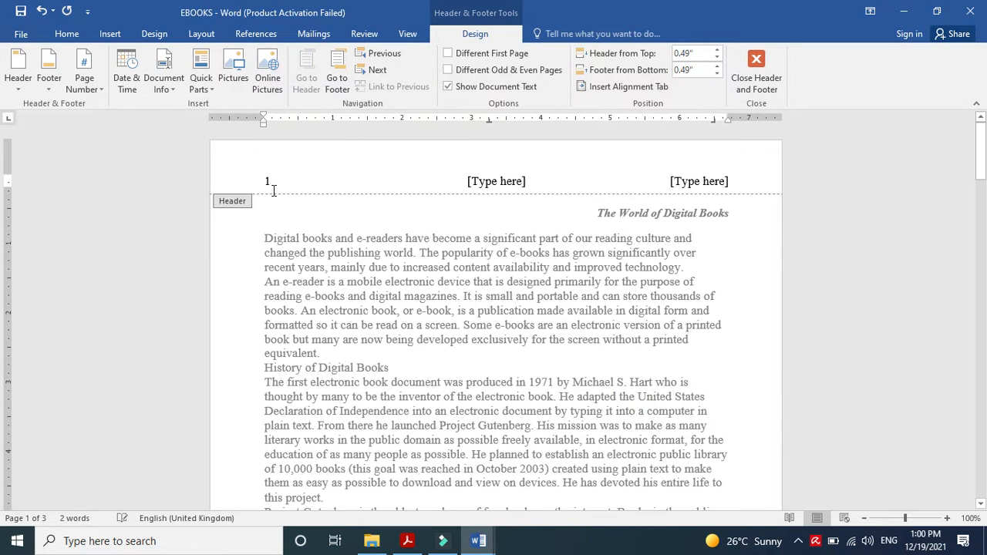
- Delete the middle header placeholder and choose the Date field as the replacement for the right-aligned placeholder
click(521, 179)
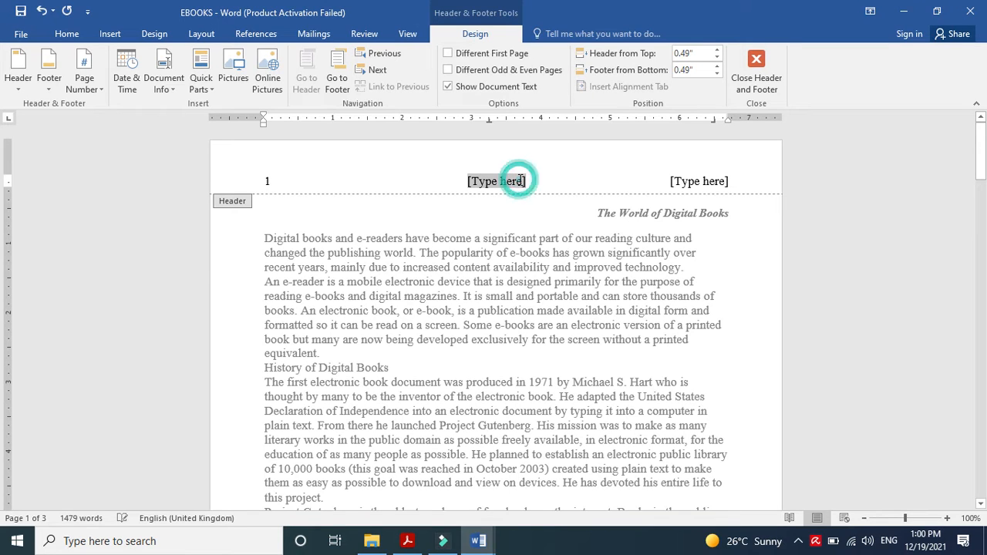
key(Delete)
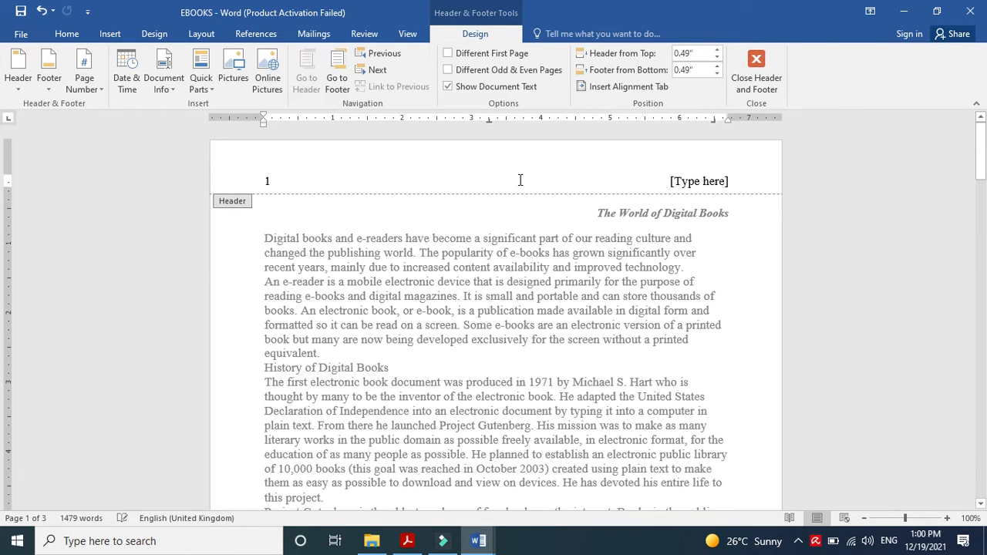
click(683, 185)
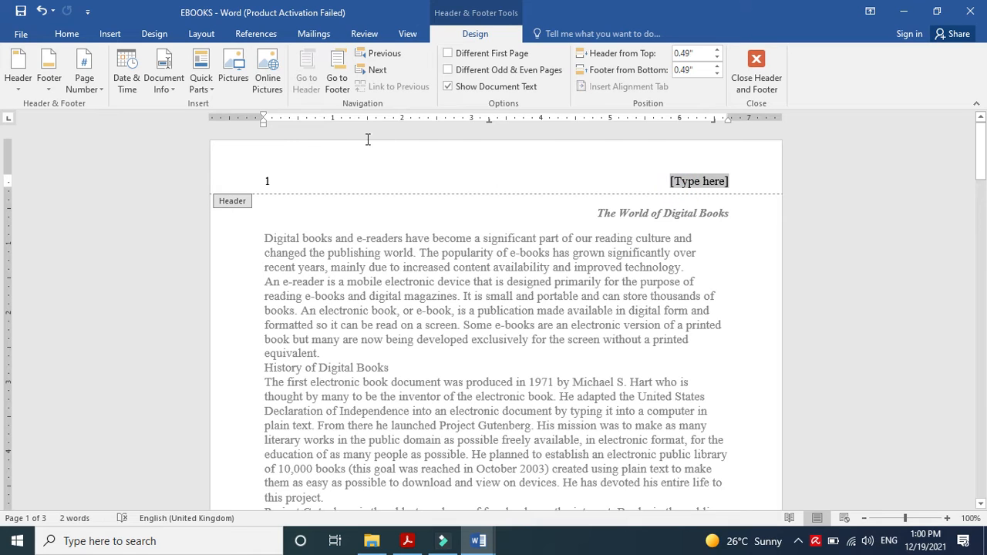
click(208, 86)
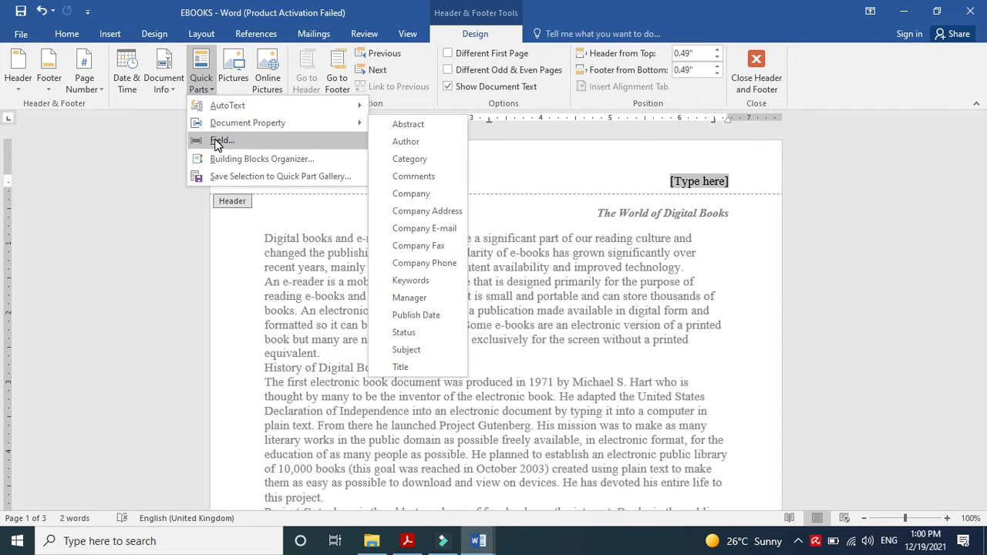
click(219, 139)
click(283, 257)
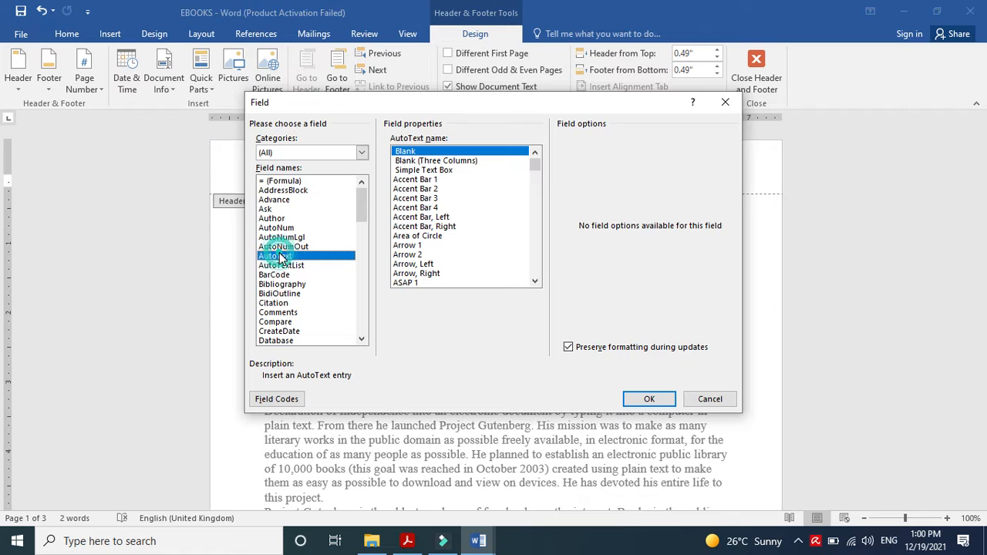
key(d)
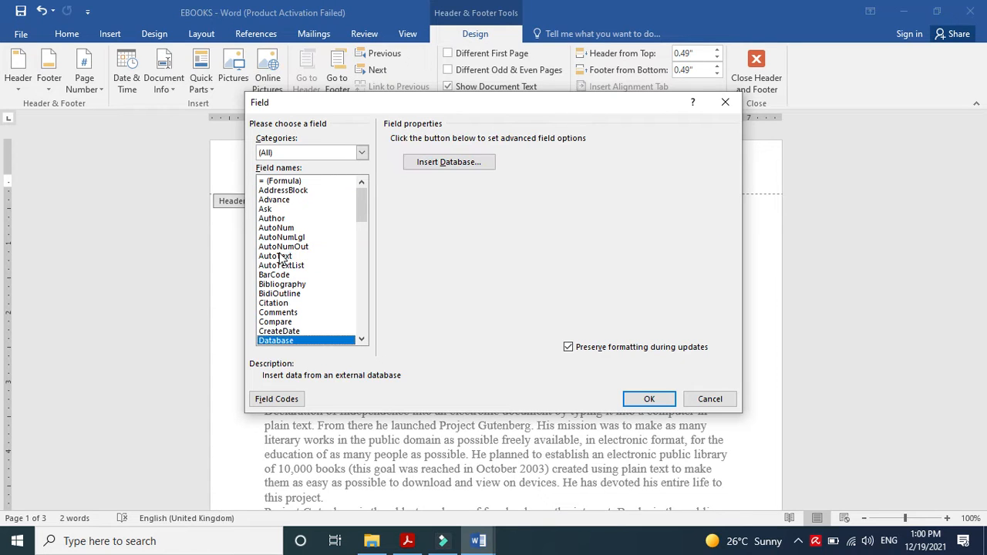
click(362, 340)
click(362, 339)
click(362, 339)
click(362, 339)
click(362, 340)
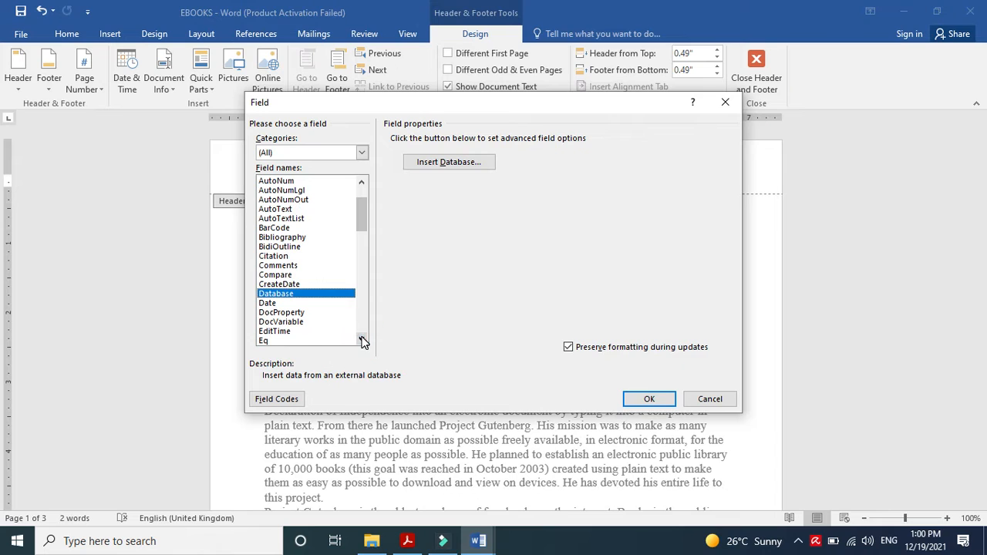
click(361, 154)
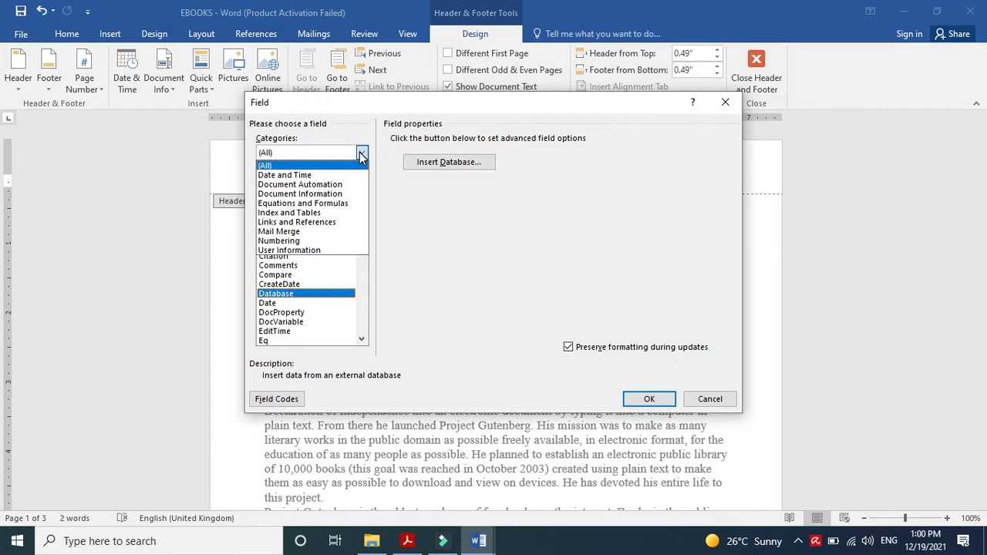
click(272, 306)
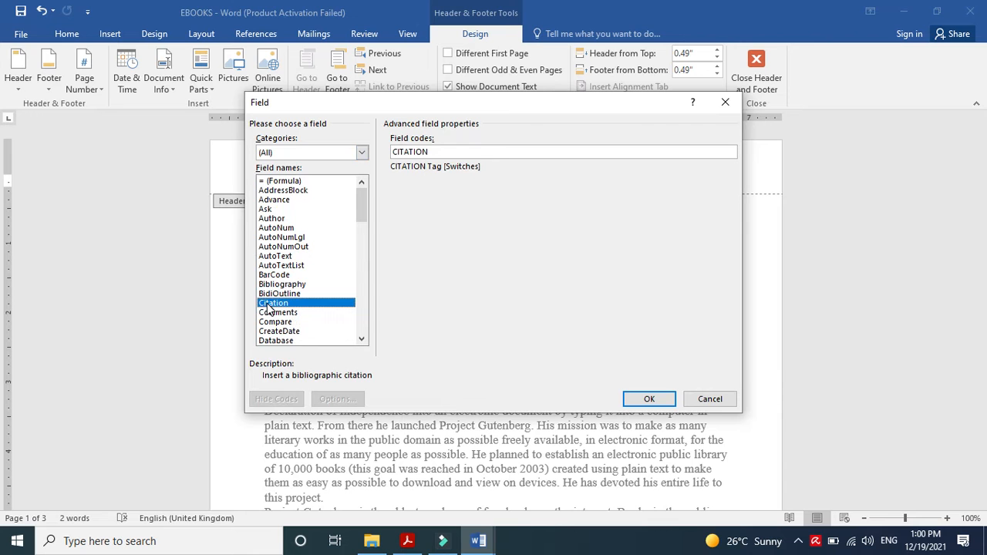
key(d)
key(d)
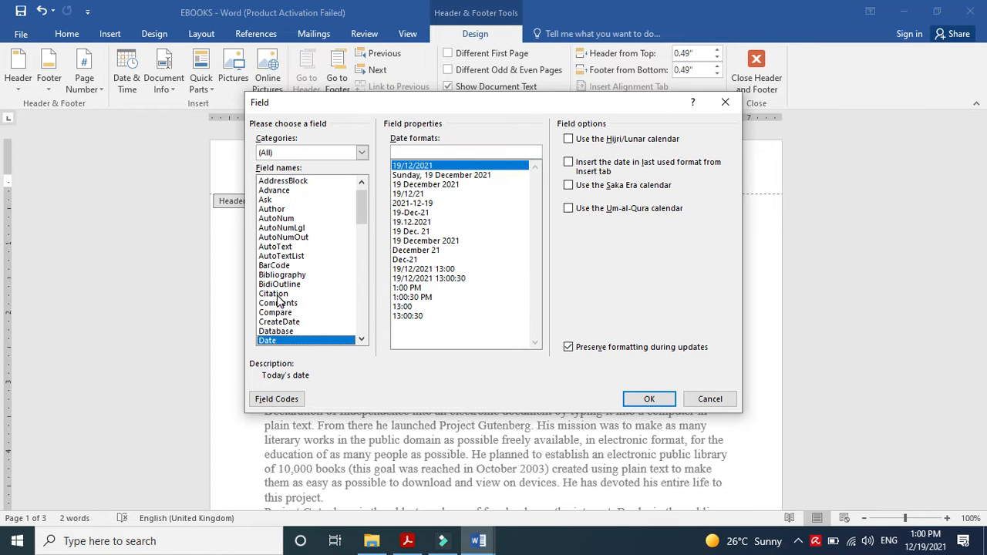
- Check the date requirement in the question paper, insert the date field in dd/MM/yyyy format, and leave header editing
click(409, 543)
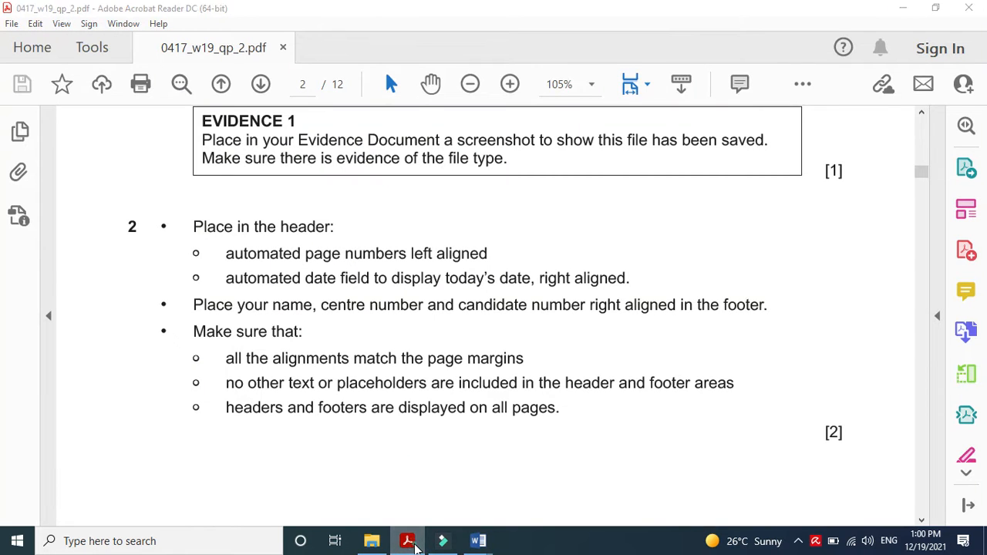
click(408, 543)
click(444, 166)
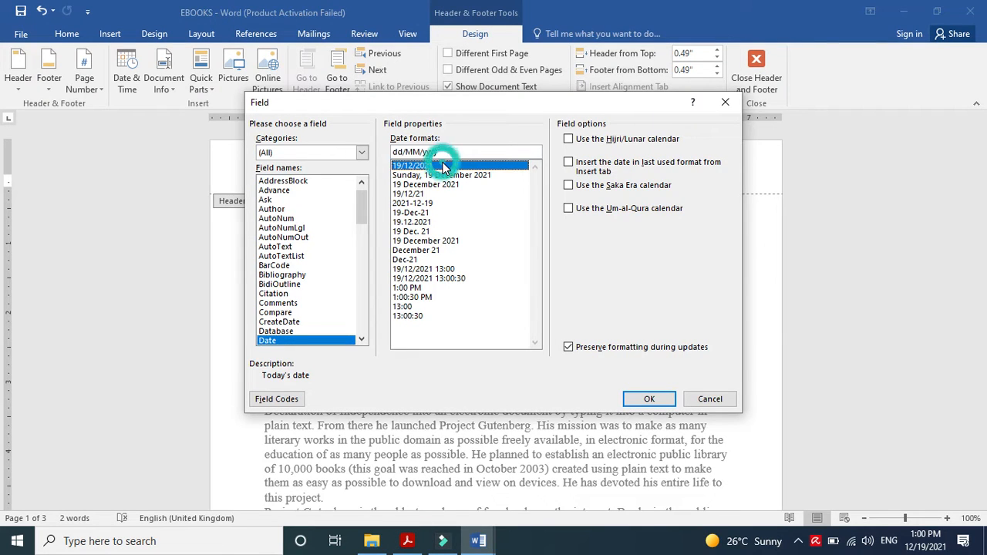
click(650, 399)
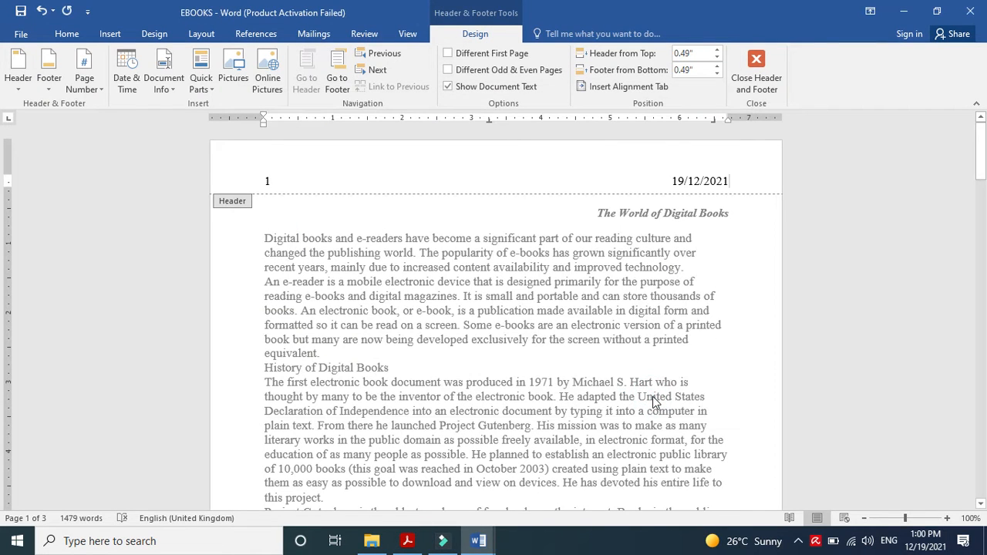
click(756, 73)
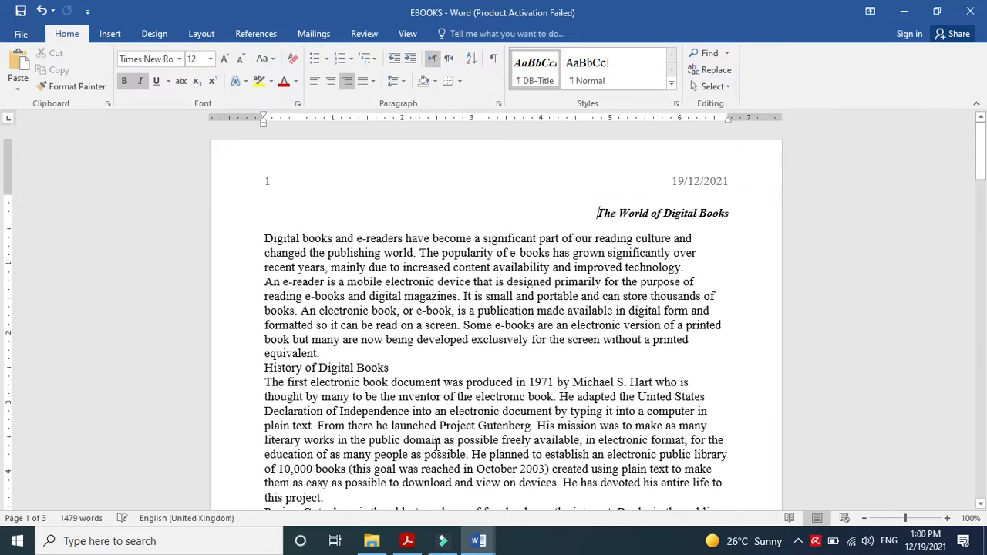
- Read the footer requirement in the question paper, insert a Blank (Three Columns) footer in EBOOKS, and delete its left and middle placeholders
click(407, 540)
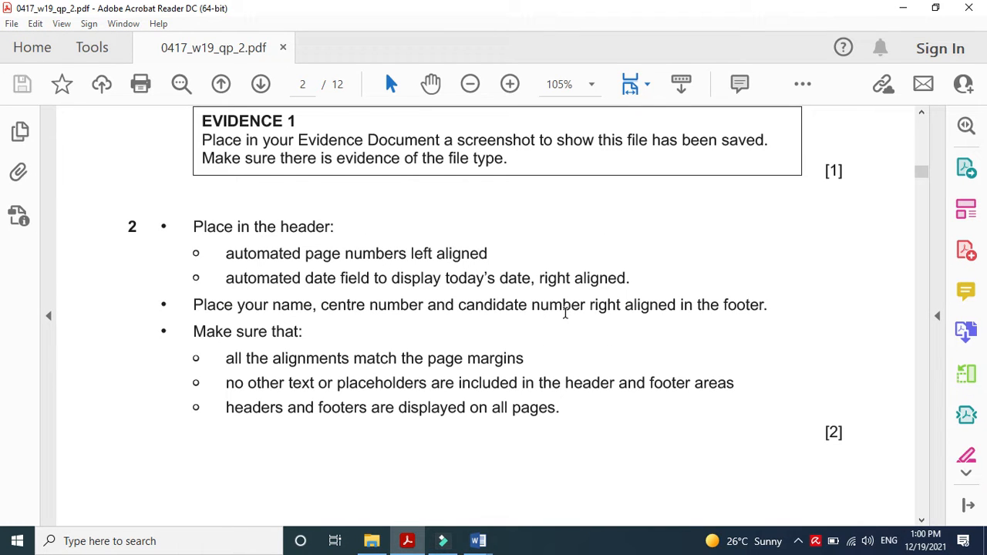
click(412, 538)
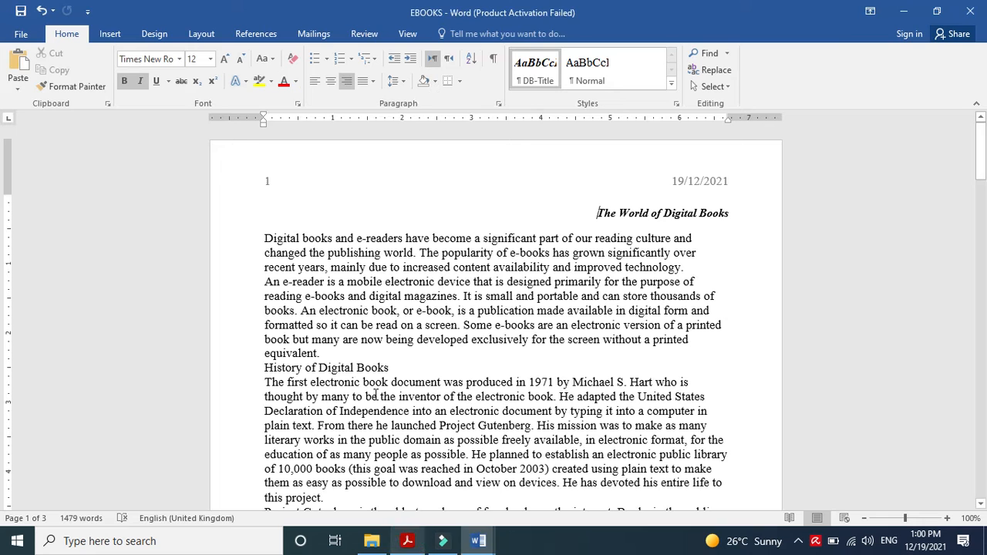
click(106, 36)
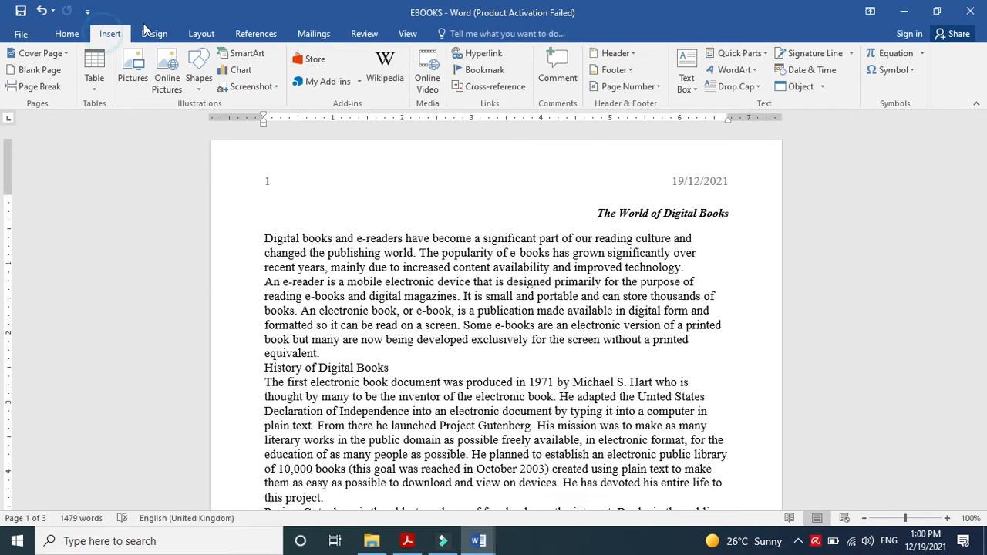
click(623, 72)
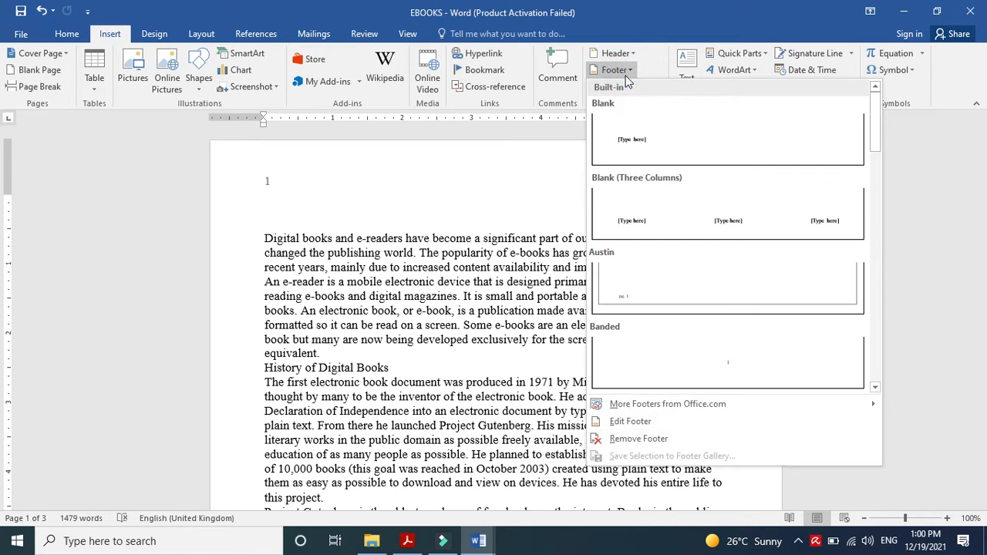
click(689, 203)
click(311, 457)
key(Delete)
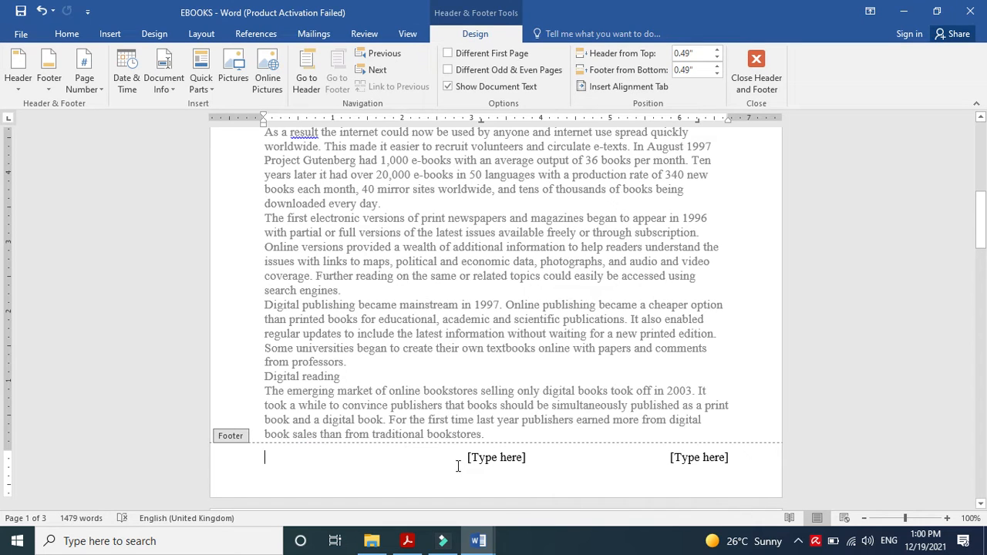
click(482, 460)
key(Delete)
- Replace the right-aligned footer placeholder with the candidate's name, centrenumber and candidate number separated by slashes, close the footer, and return to the question paper
click(690, 459)
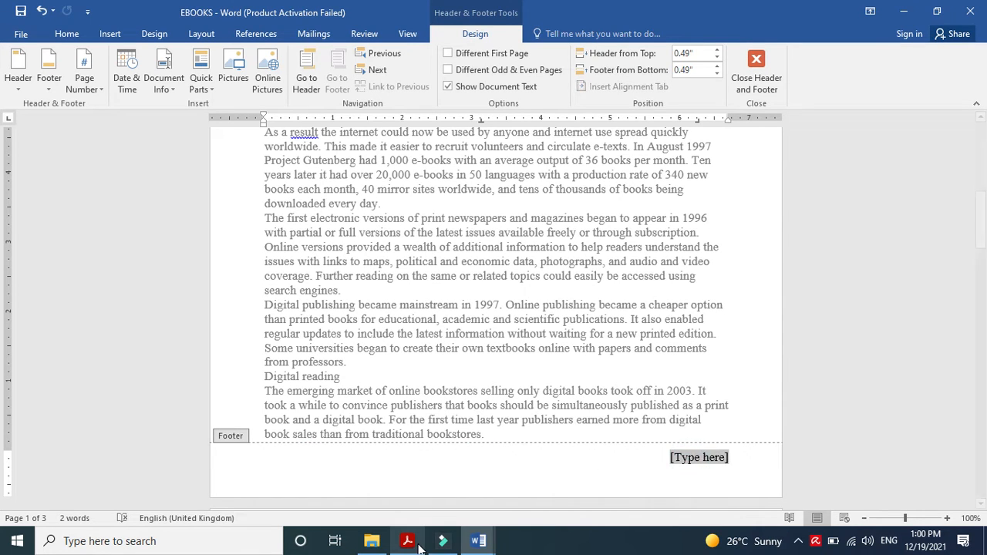
mouse_move(417, 546)
text(Jaz)
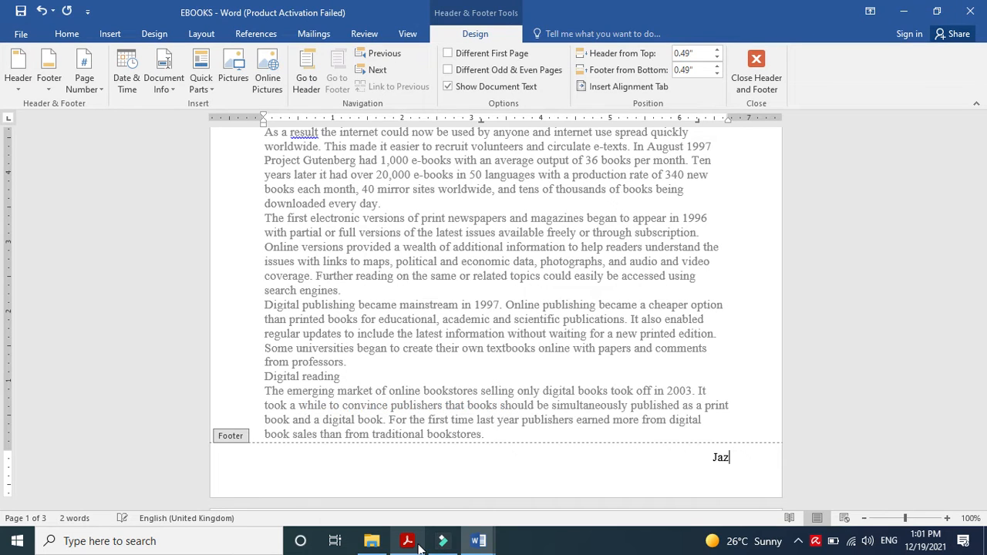
text(eela/centrenumber/0001)
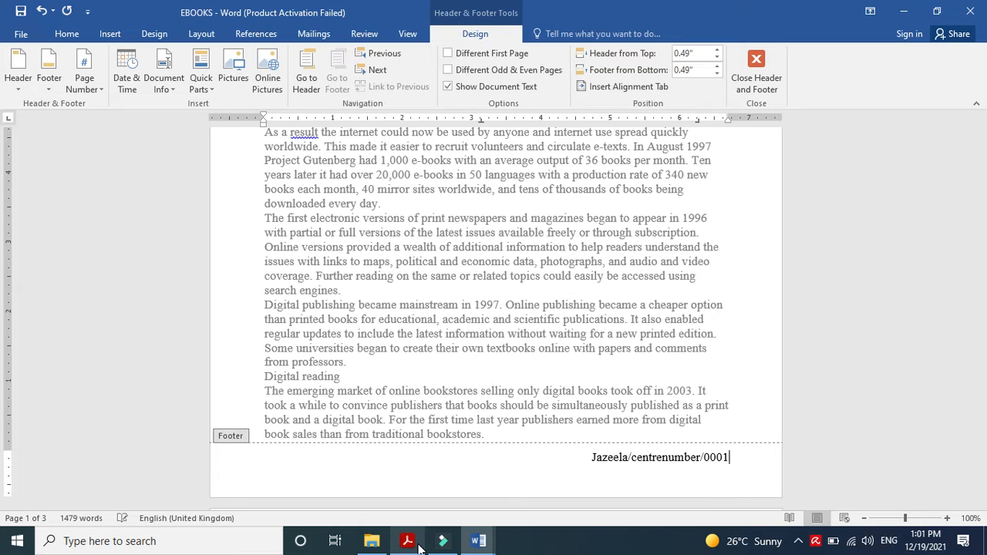
click(756, 73)
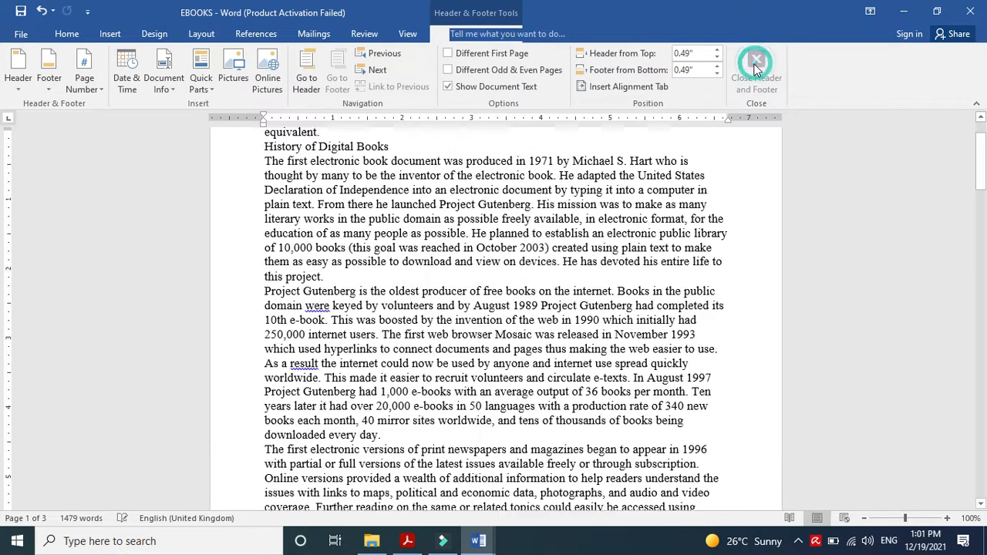
click(406, 542)
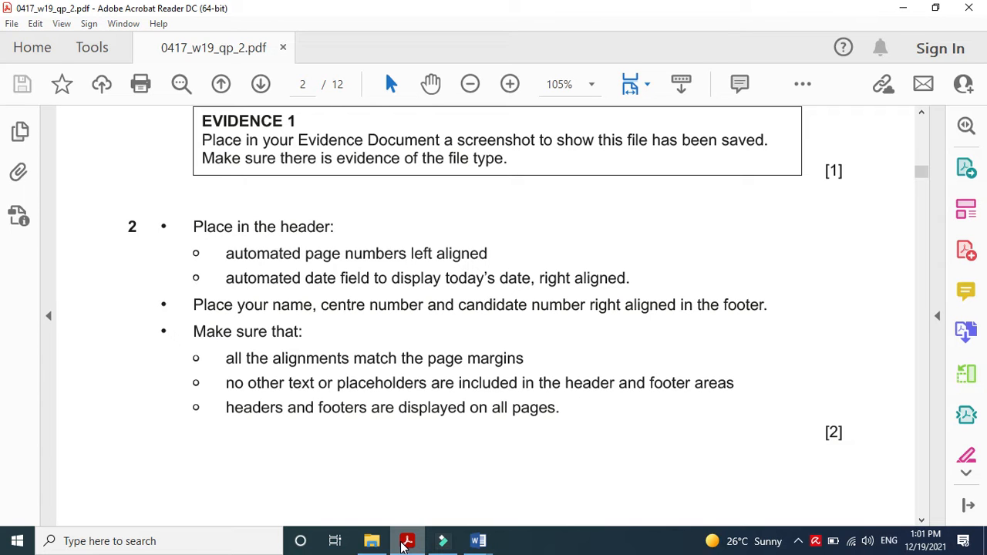
- Review the header in EBOOKS against the question paper, and find the house style specifications in question 3
click(405, 541)
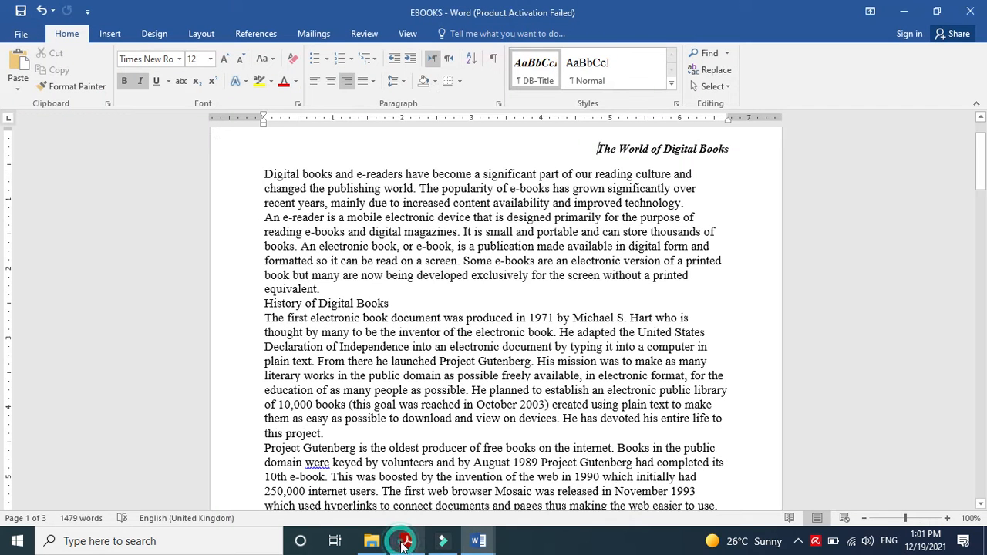
drag(983, 151, 982, 121)
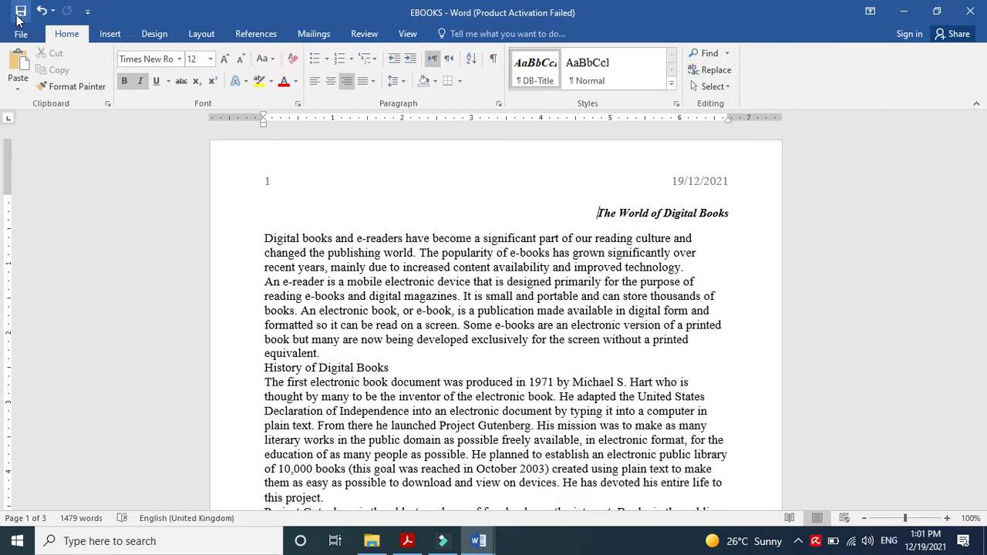
click(409, 543)
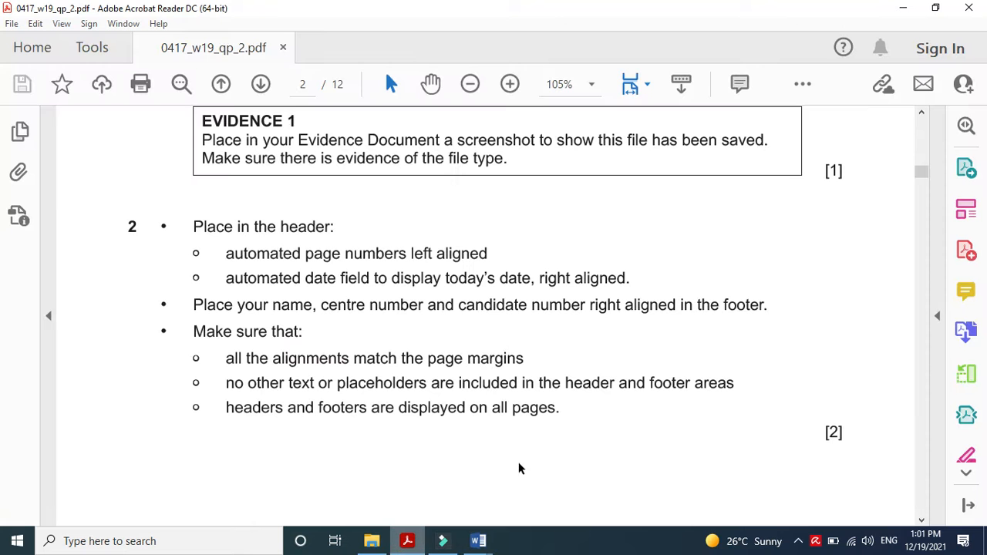
click(922, 521)
drag(923, 522, 927, 527)
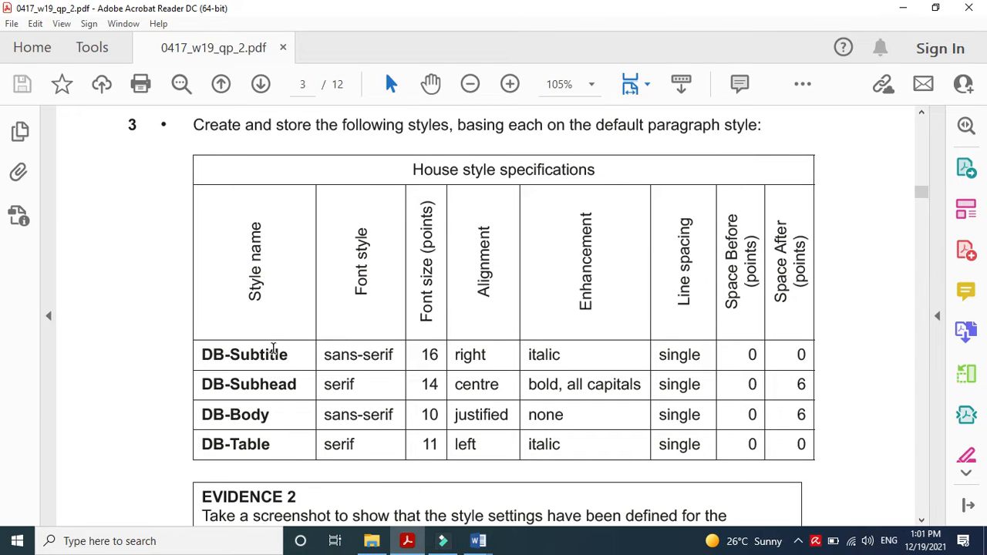
- Start a new paragraph style in EBOOKS and name it DB-Subtitle, copying the name from the question paper's house style table
click(409, 542)
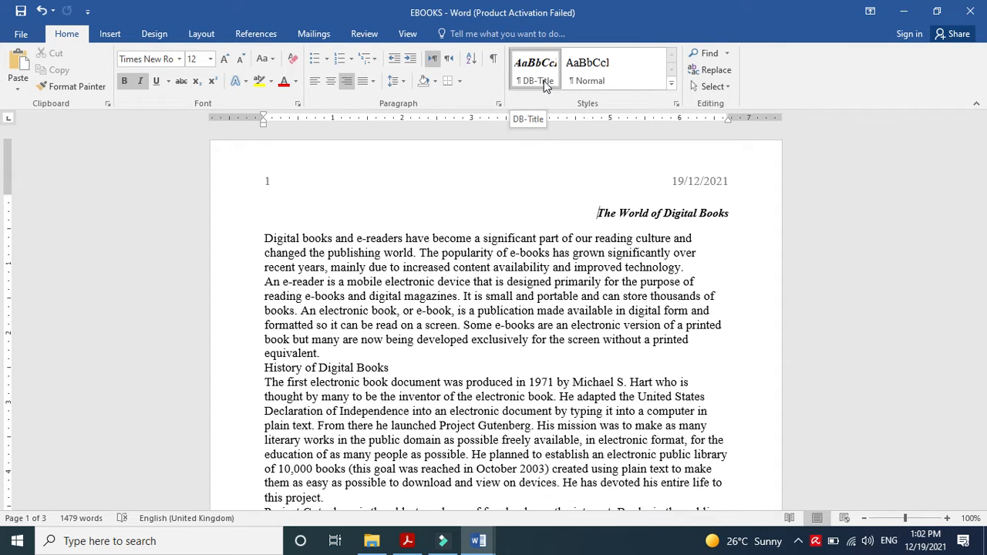
click(677, 107)
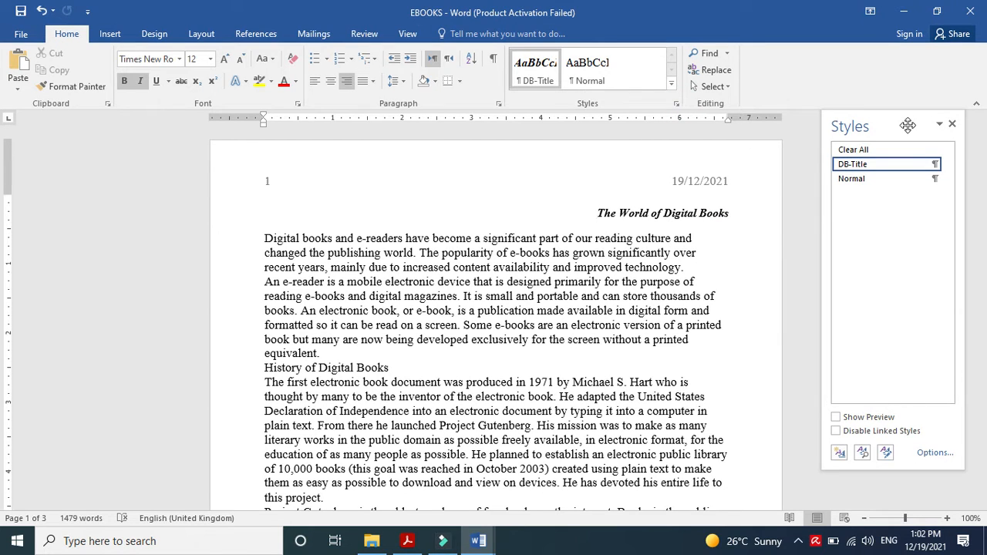
click(840, 456)
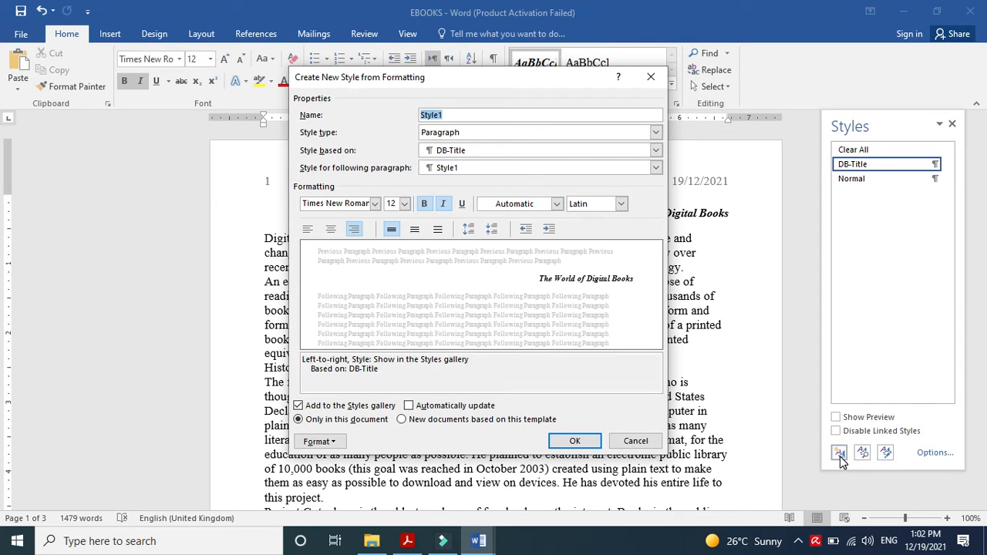
click(406, 541)
click(406, 541)
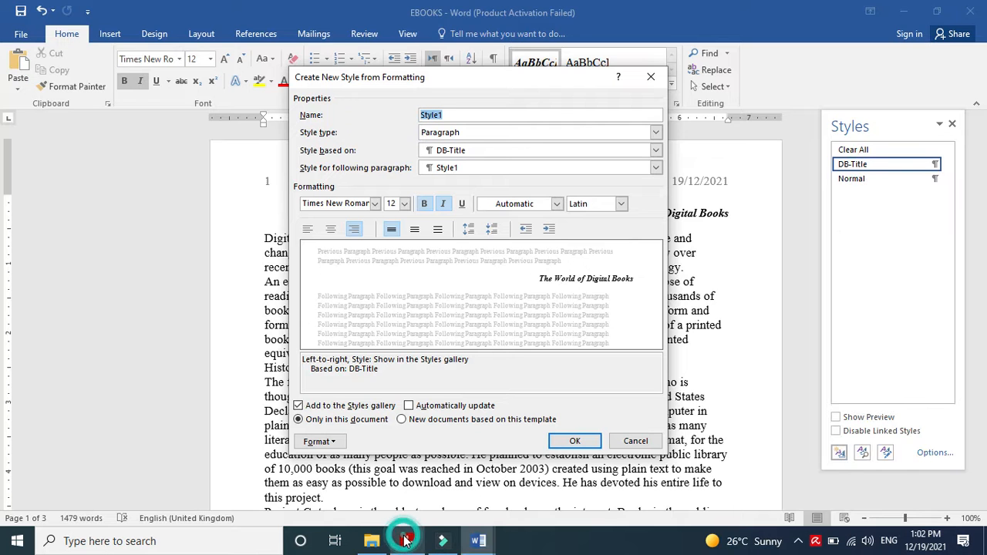
click(406, 543)
mouse_move(294, 355)
mouse_down()
mouse_move(302, 359)
mouse_move(222, 362)
mouse_move(292, 351)
mouse_up()
key(ctrl+c)
click(220, 361)
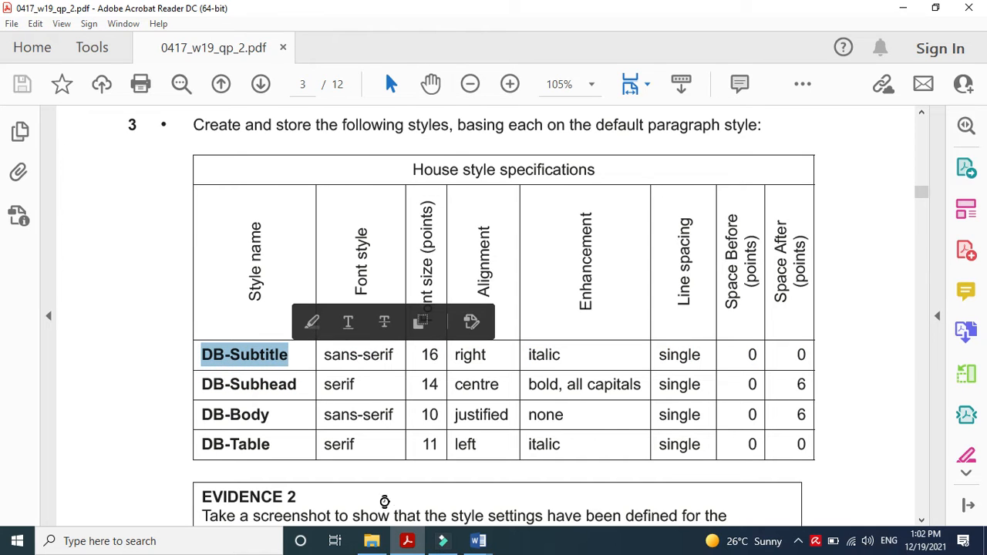
click(407, 541)
key(ctrl+v)
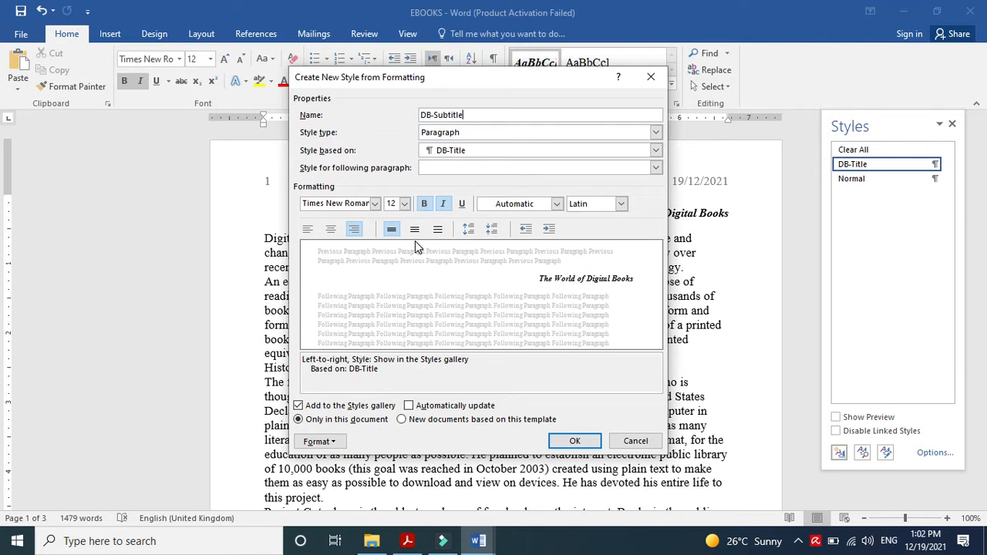
- Check the base style requirement in the question paper and base the DB-Subtitle style on (no style)
click(407, 541)
drag(648, 128, 714, 131)
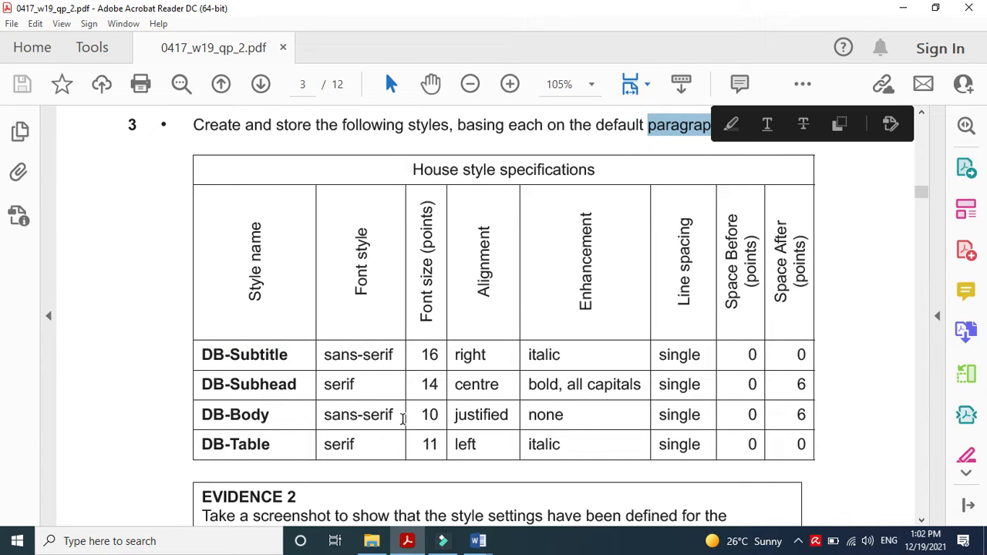
key(alt+Tab)
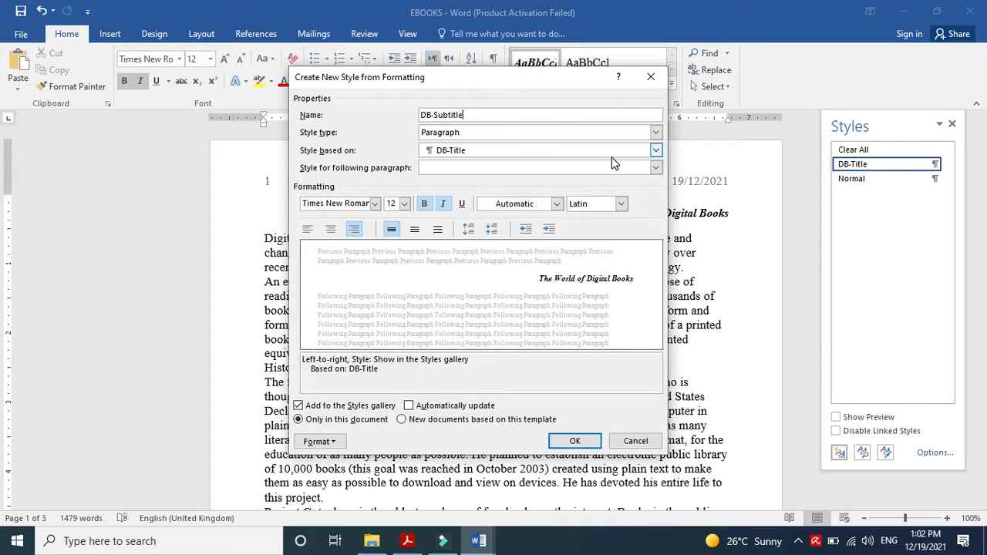
click(654, 151)
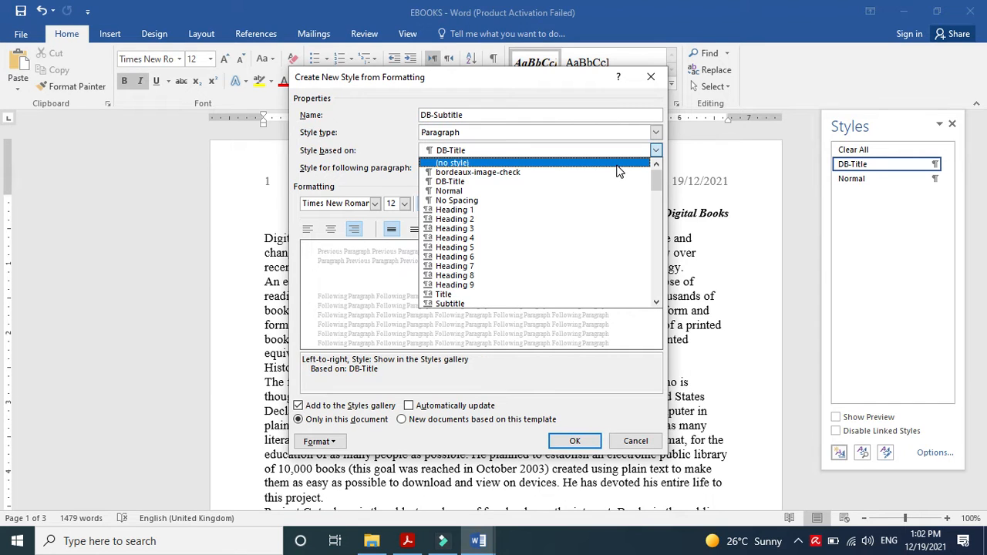
click(587, 163)
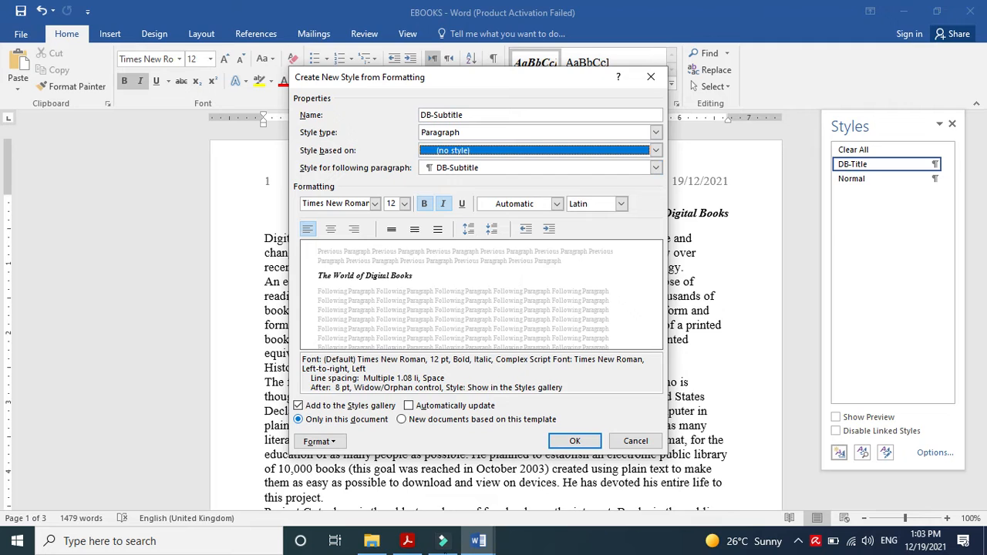
- Check the font requirements in the question paper and set the DB-Subtitle style to Arial, size 16
click(407, 541)
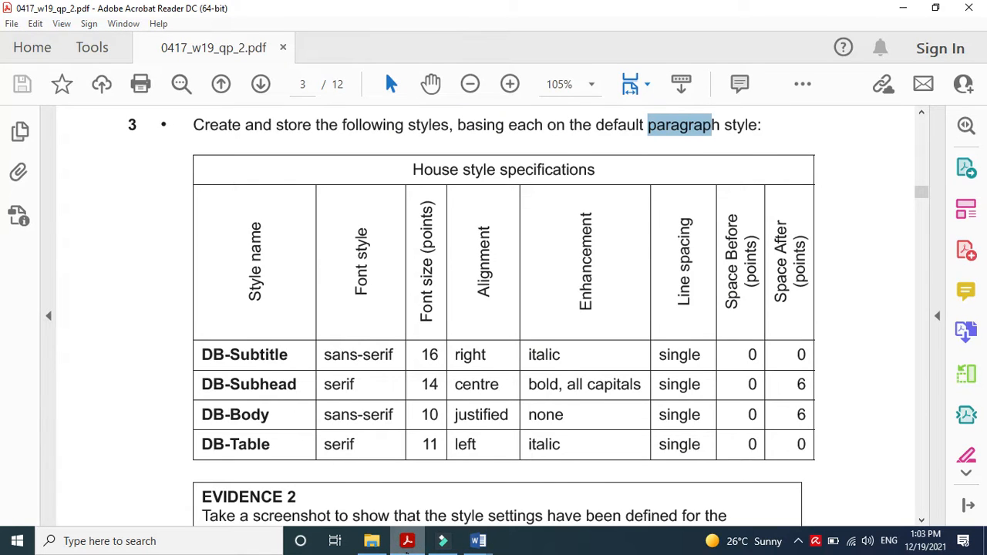
click(406, 542)
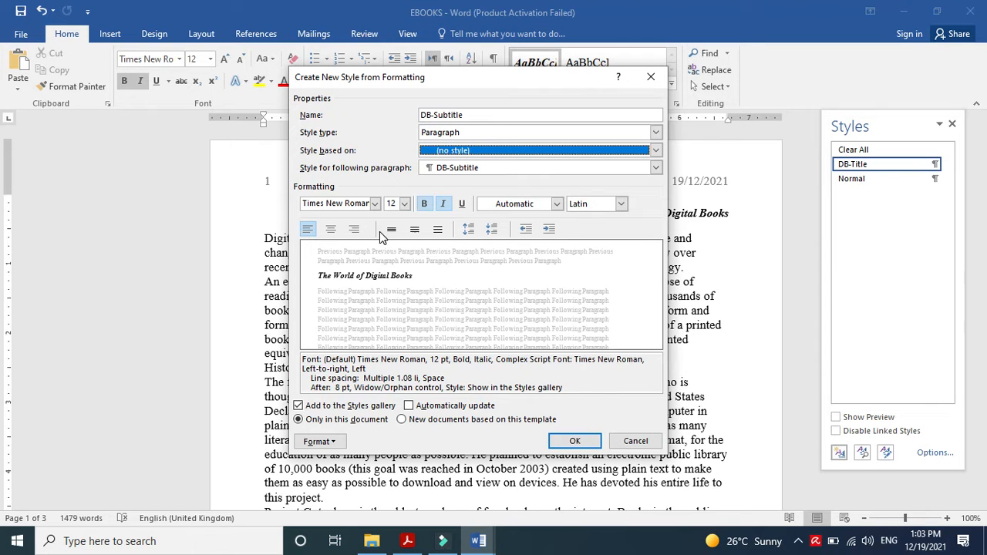
click(375, 205)
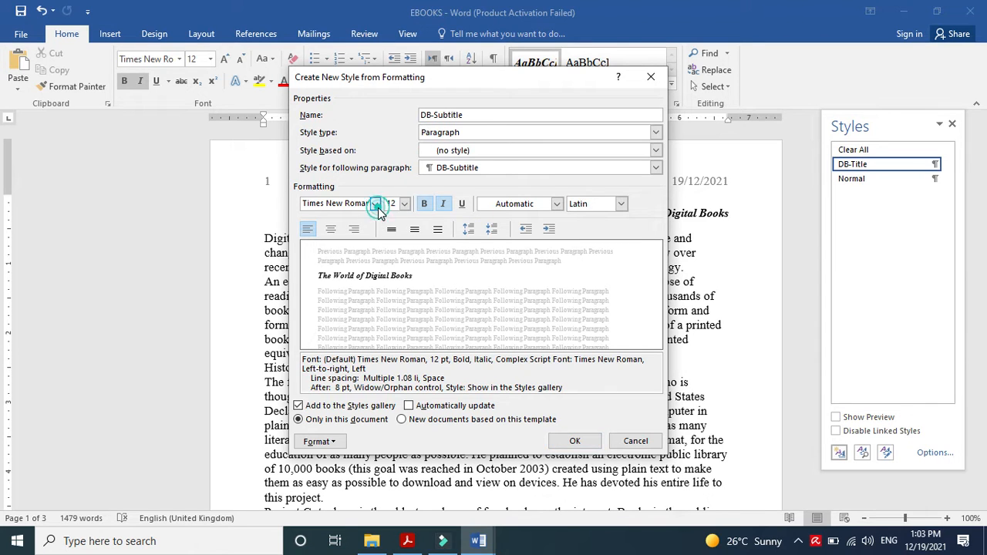
click(357, 309)
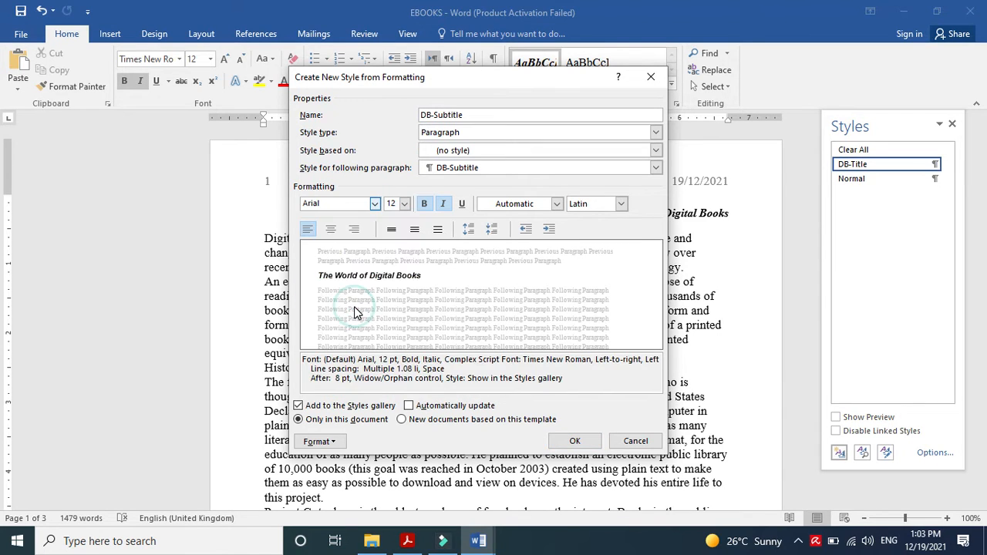
click(408, 541)
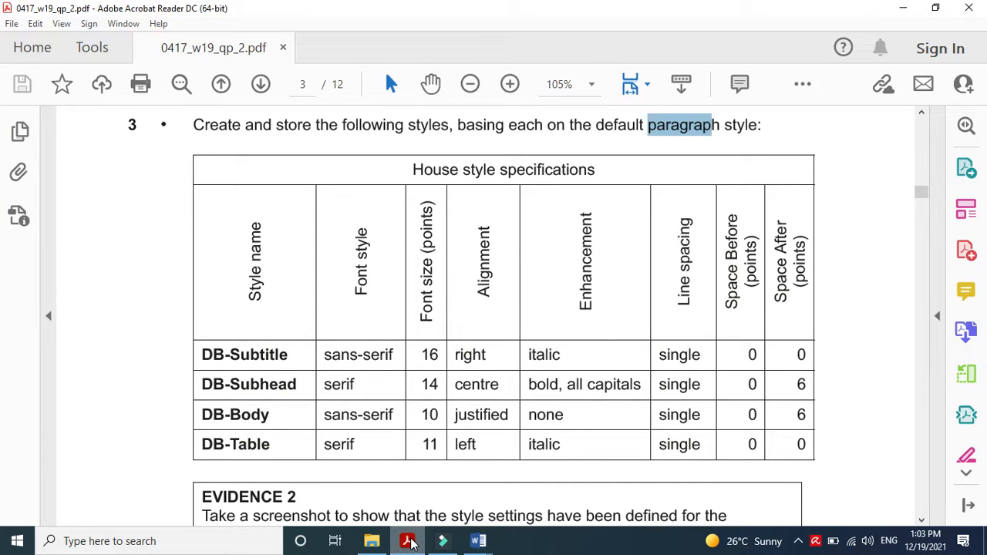
click(409, 541)
double_click(392, 203)
text(16)
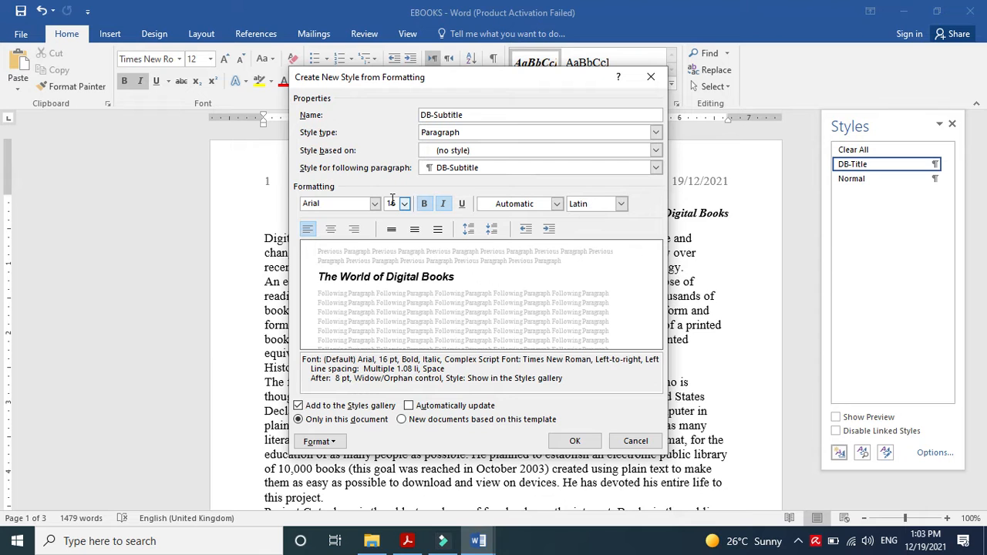
- Right-align the DB-Subtitle style and remove its bold formatting, following the alignment and enhancement listed in the question paper
click(409, 542)
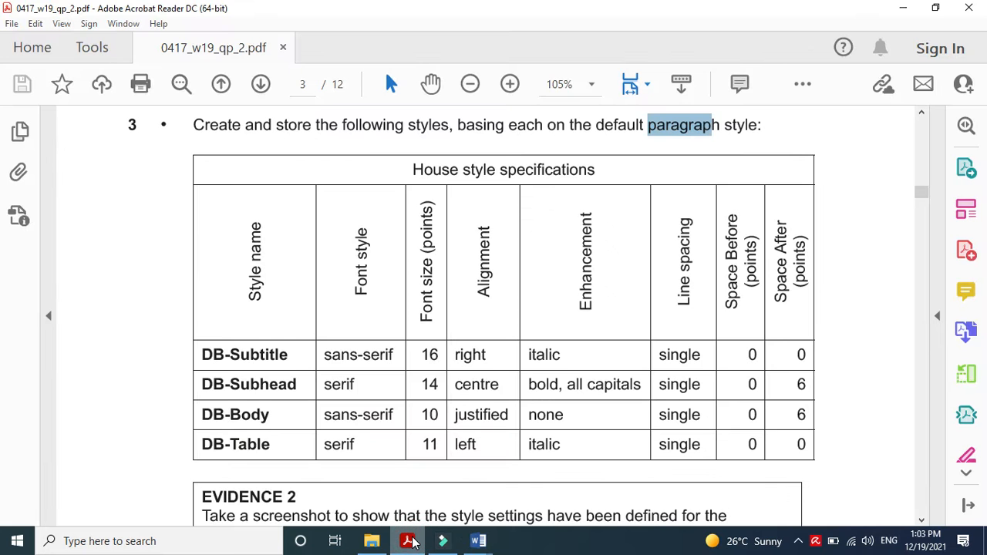
click(414, 542)
click(353, 230)
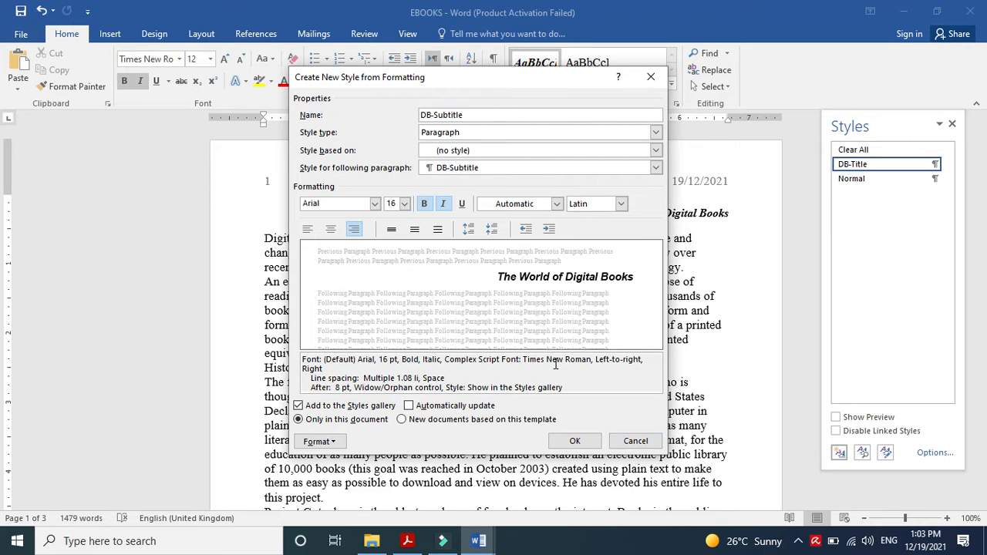
click(412, 546)
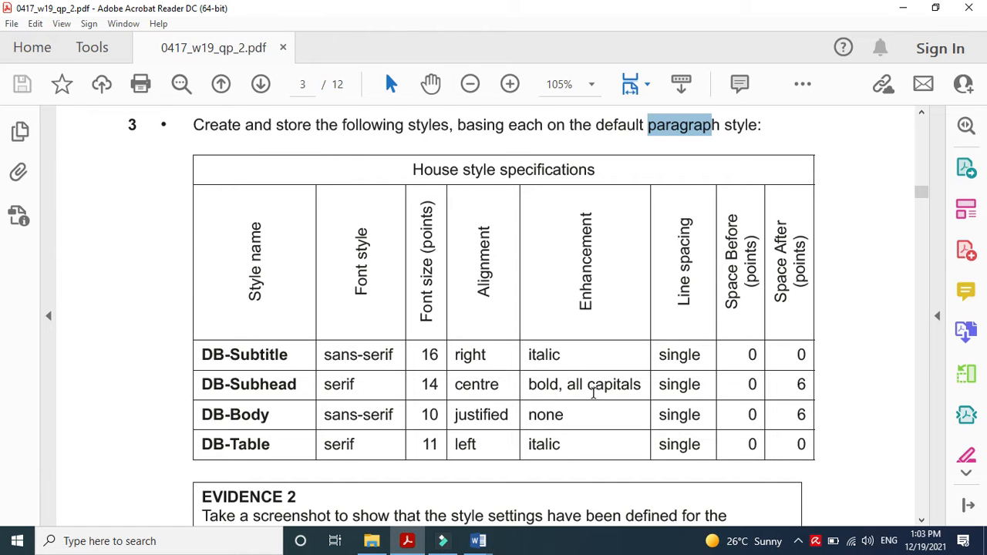
click(478, 541)
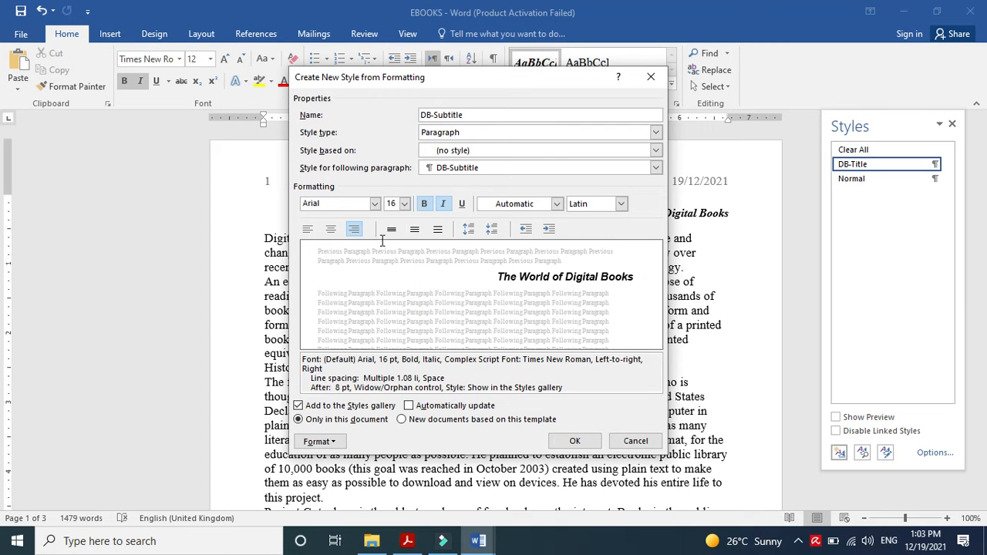
click(425, 205)
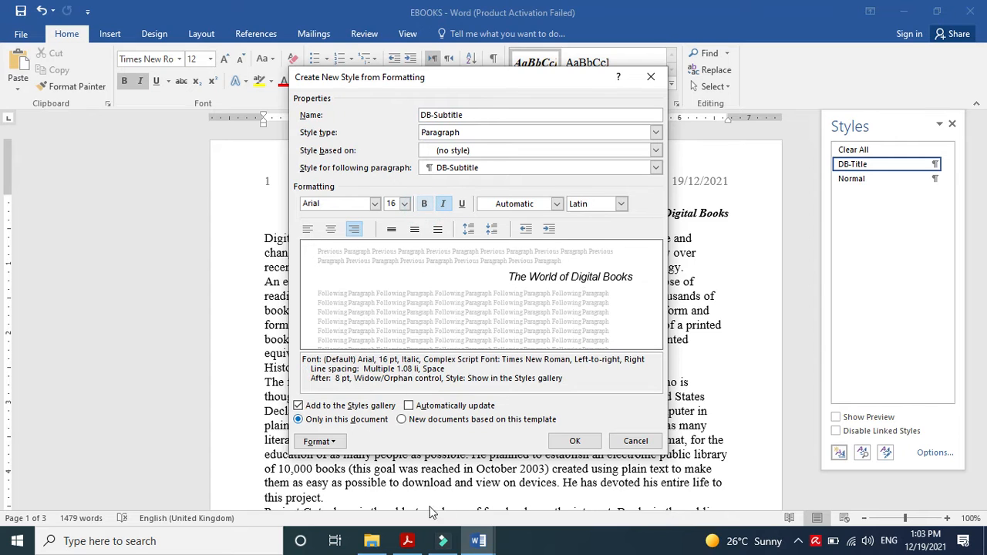
- Set the DB-Subtitle paragraph format to single line spacing with 0 pt after, and save the new style
click(324, 443)
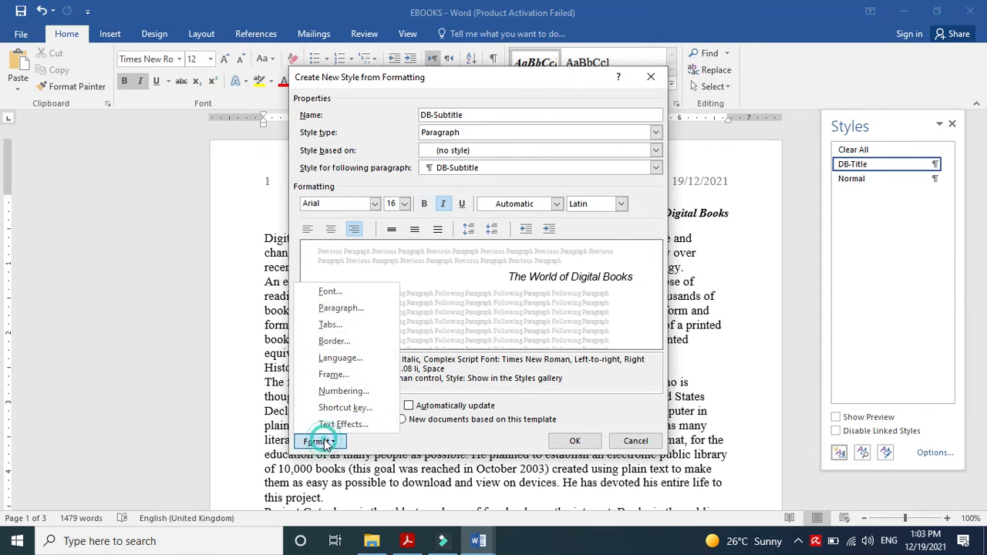
click(356, 309)
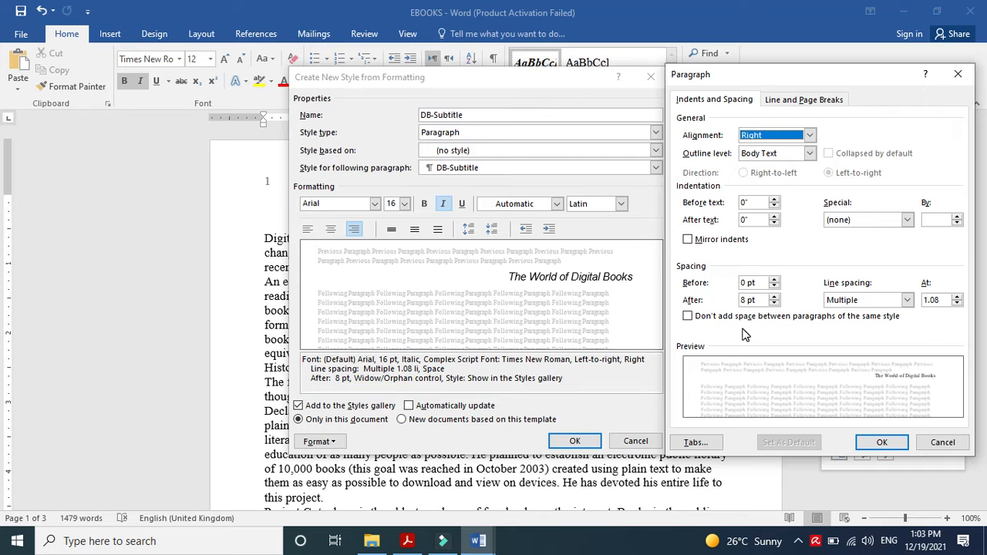
click(909, 301)
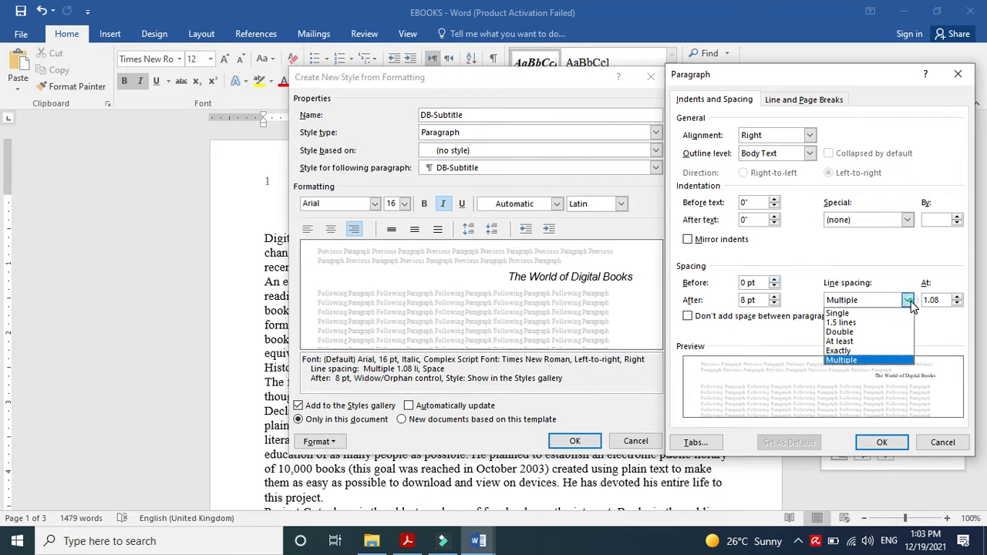
click(893, 314)
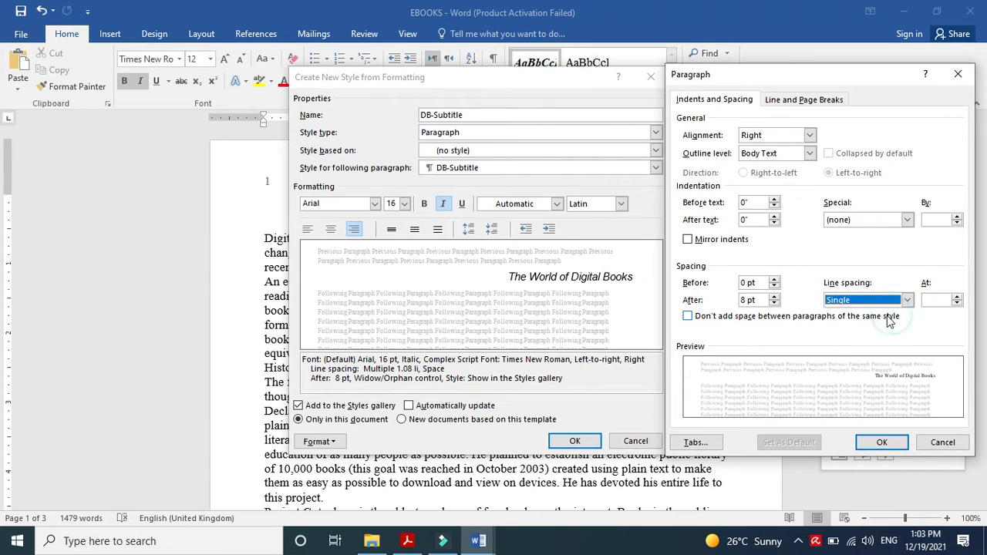
click(776, 303)
click(776, 304)
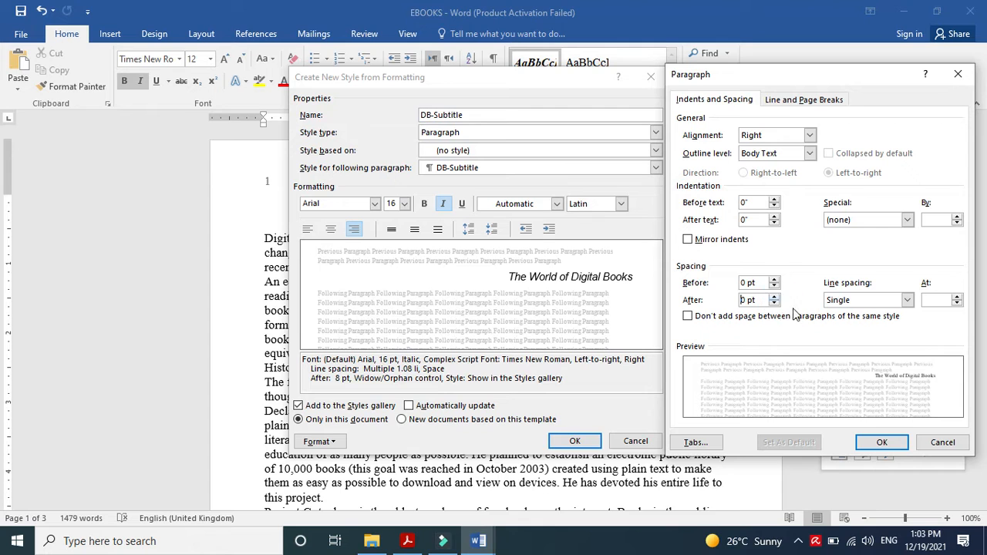
click(882, 442)
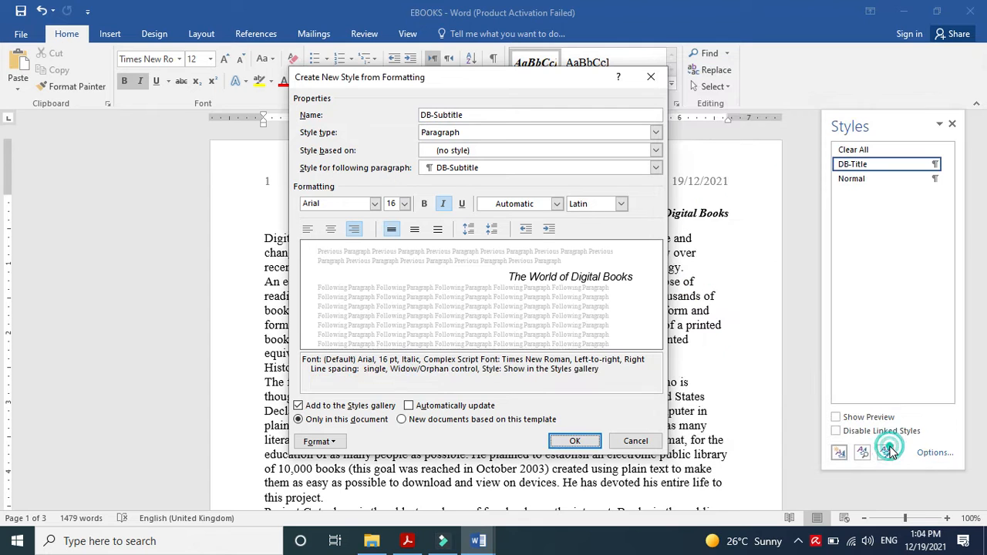
click(575, 441)
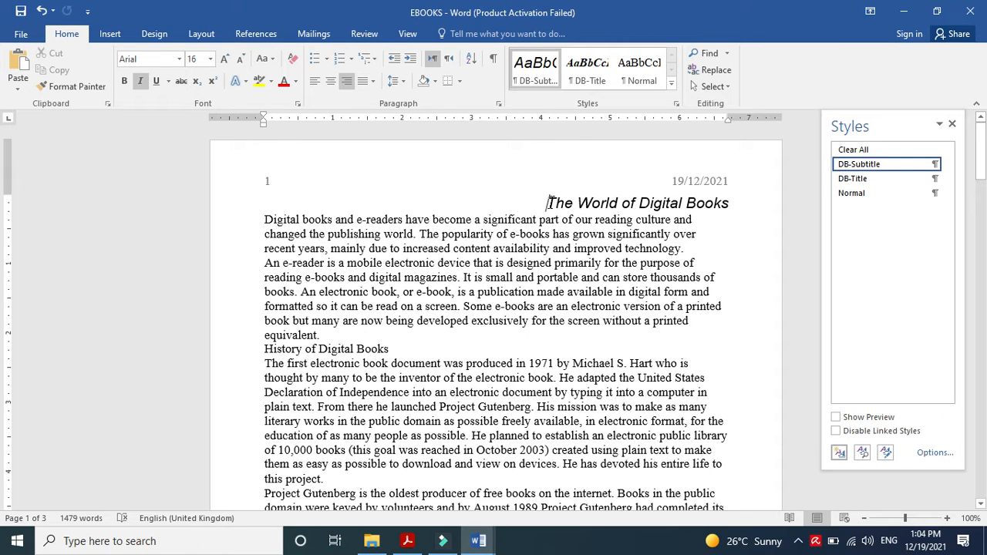
- Reapply the DB-Title style to the heading "The World of Digital Books" and return to the question paper's style specifications
drag(546, 202, 777, 176)
click(852, 178)
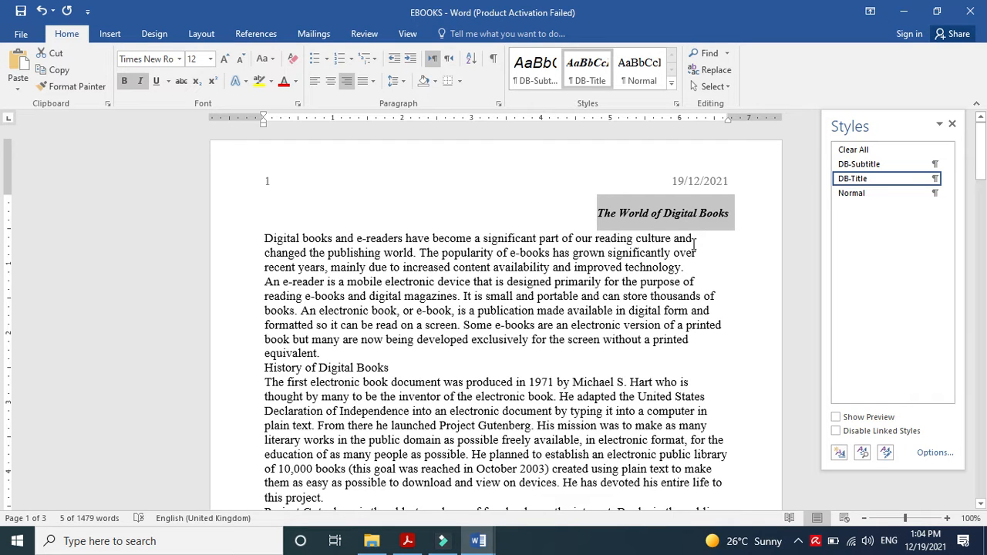
click(676, 262)
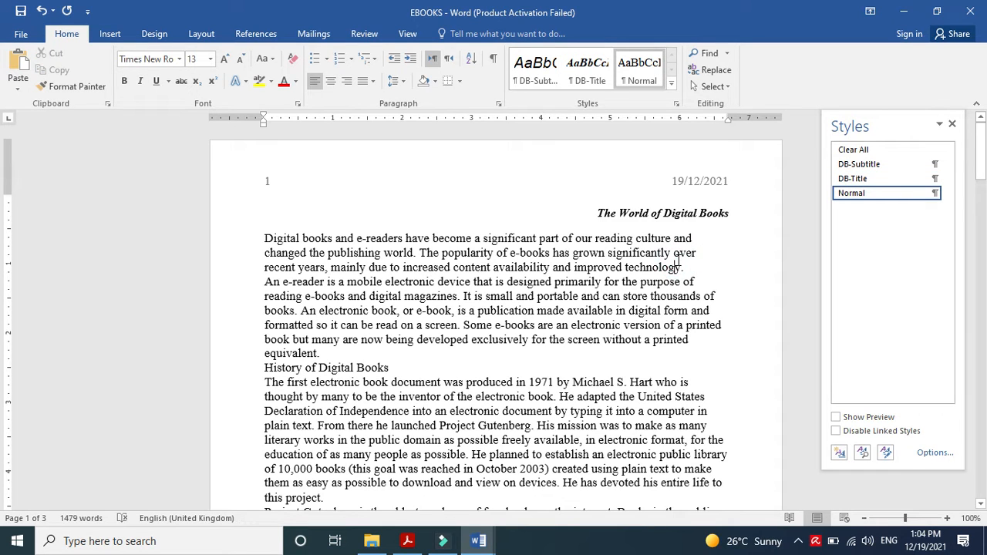
click(407, 543)
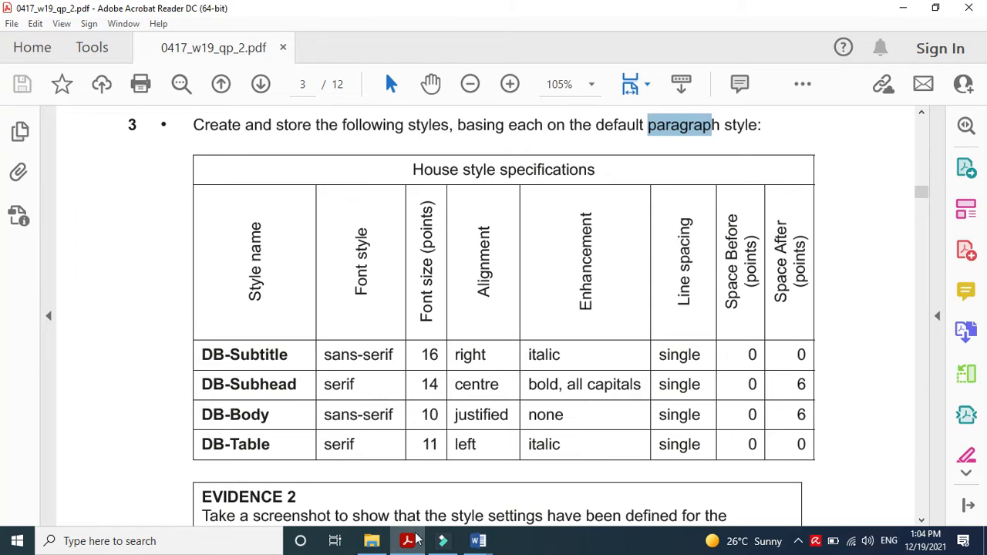
- Create a new paragraph style named DB-Subhead, copying the name from the question paper, and base it on (no style)
drag(296, 387, 196, 388)
key(ctrl+c)
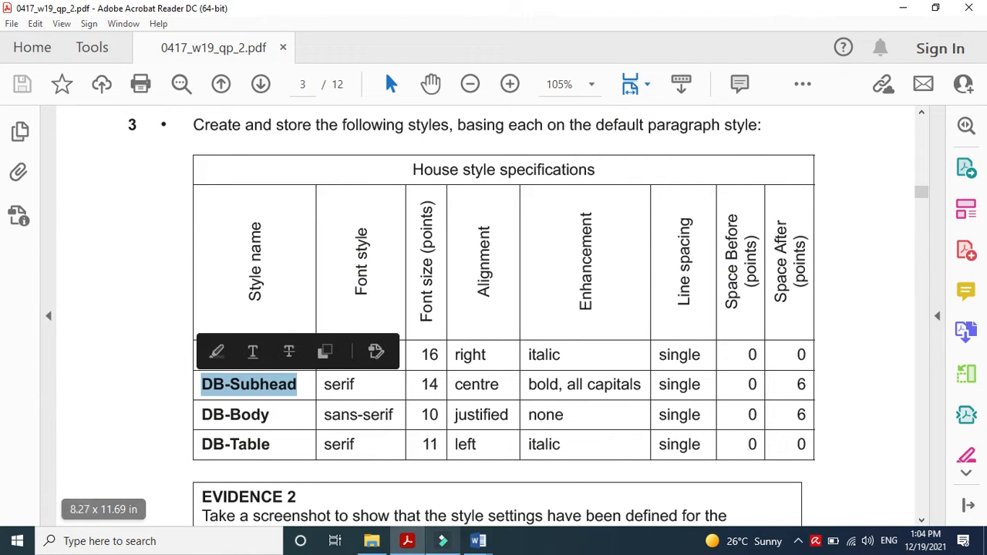
click(479, 541)
click(840, 453)
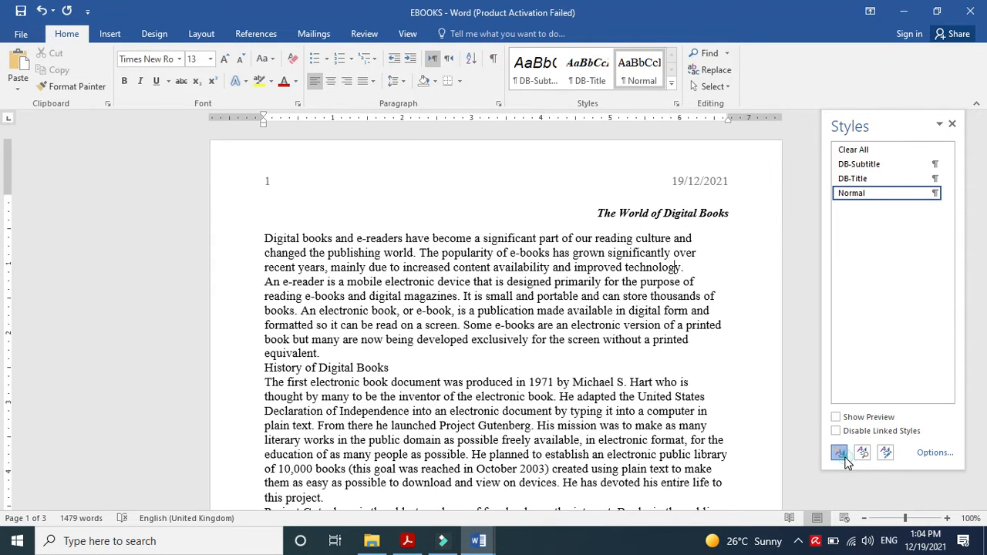
key(ctrl+v)
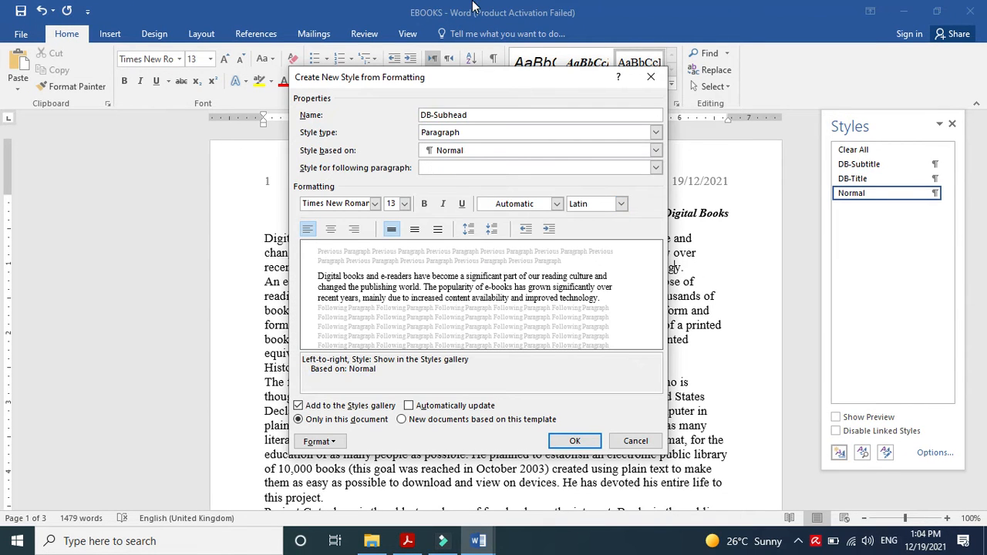
click(655, 152)
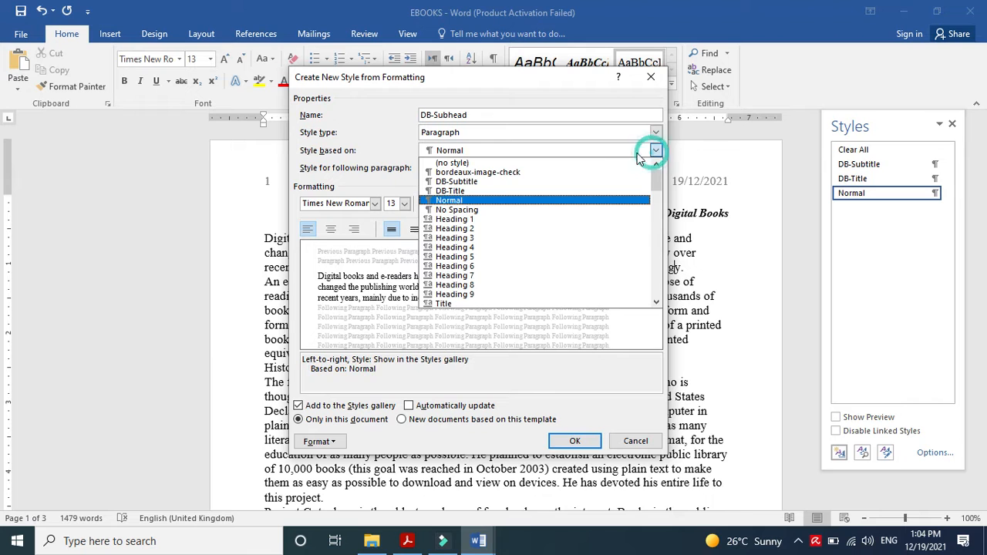
click(609, 160)
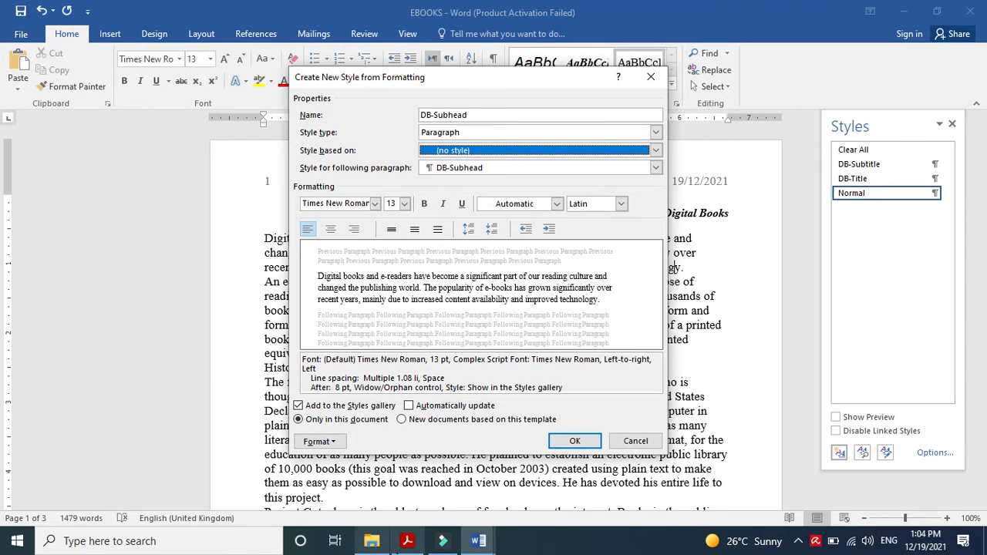
- Check the DB-Subhead specification in the question paper, then set the style's font size to 14 and centre its alignment
click(406, 543)
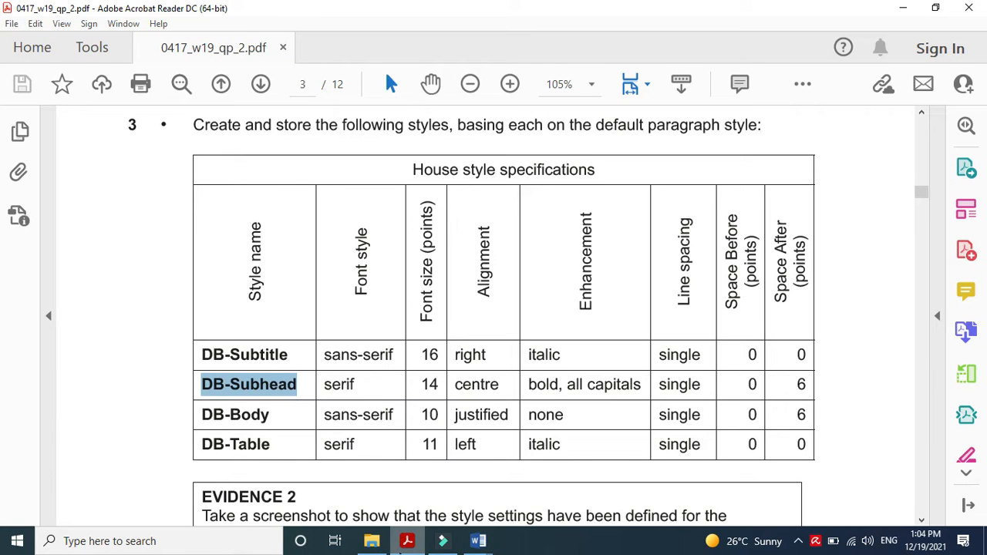
click(406, 543)
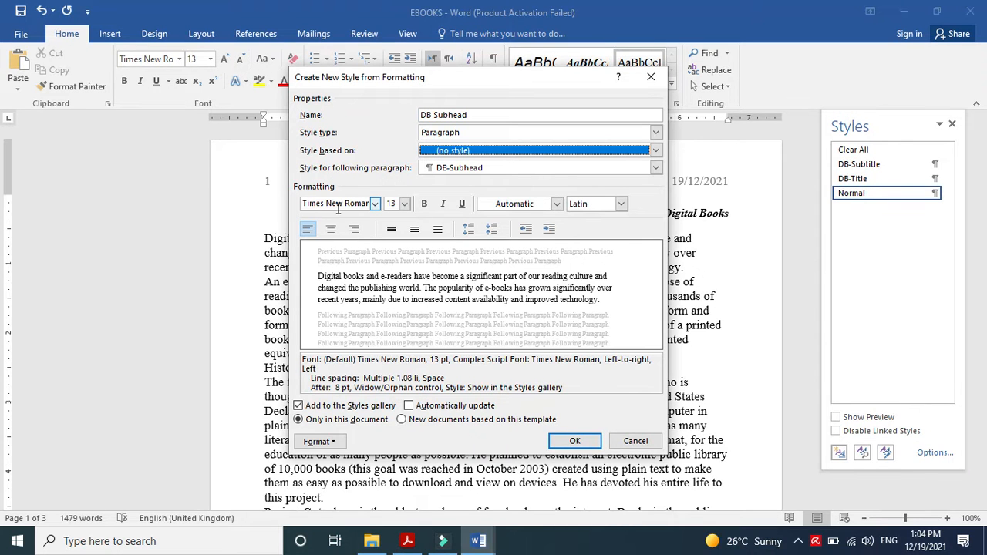
click(391, 204)
text(14)
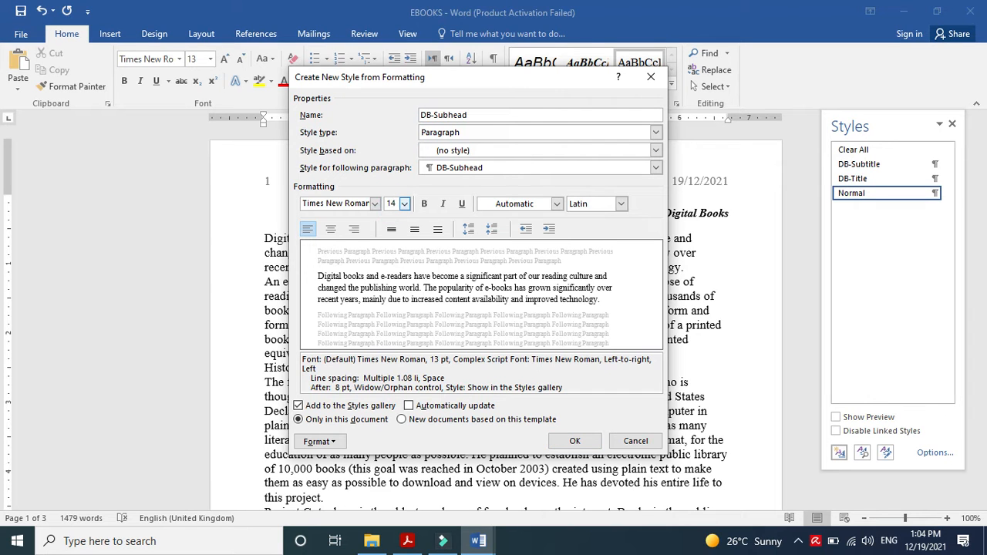
click(330, 230)
- Check the DB-Subhead enhancement in the question paper and make the style bold with all caps
click(408, 541)
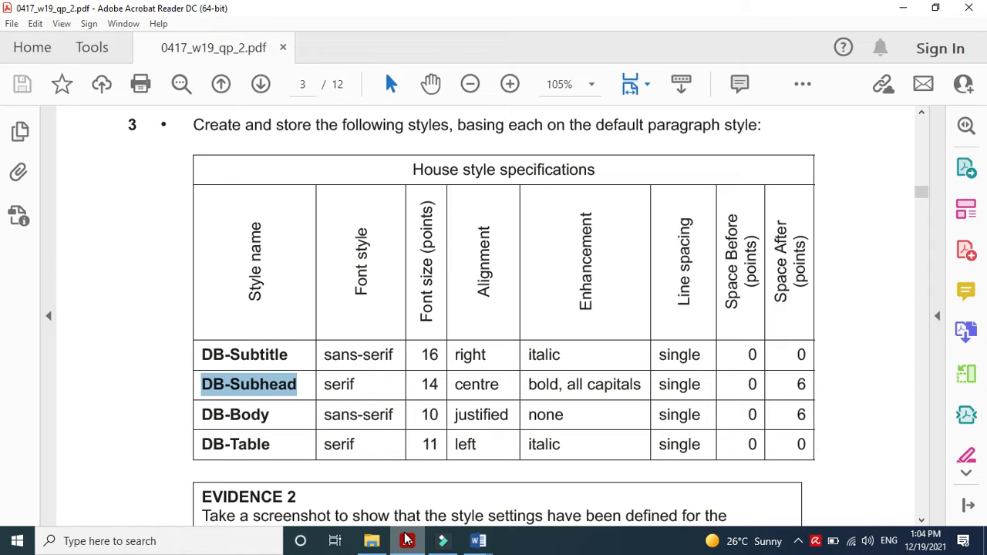
click(407, 541)
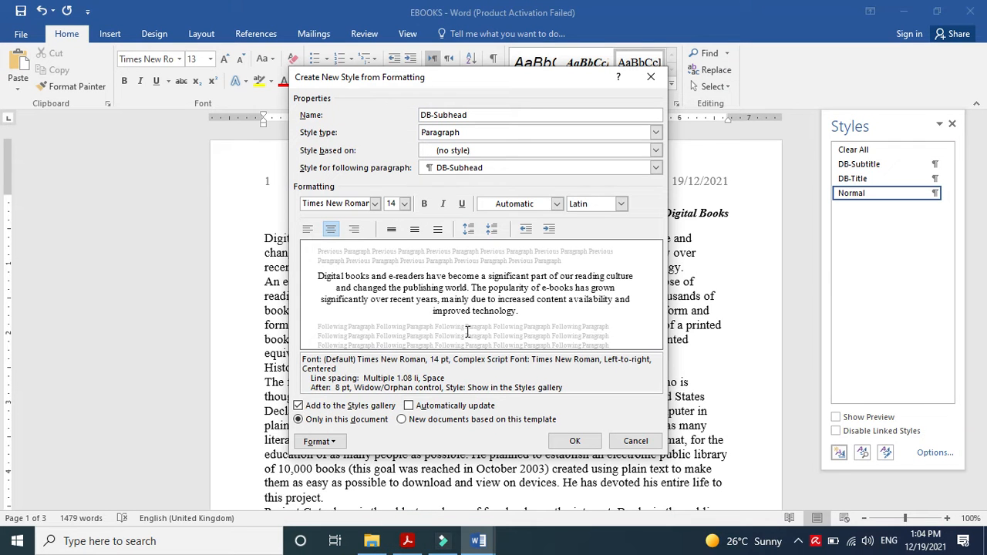
click(424, 204)
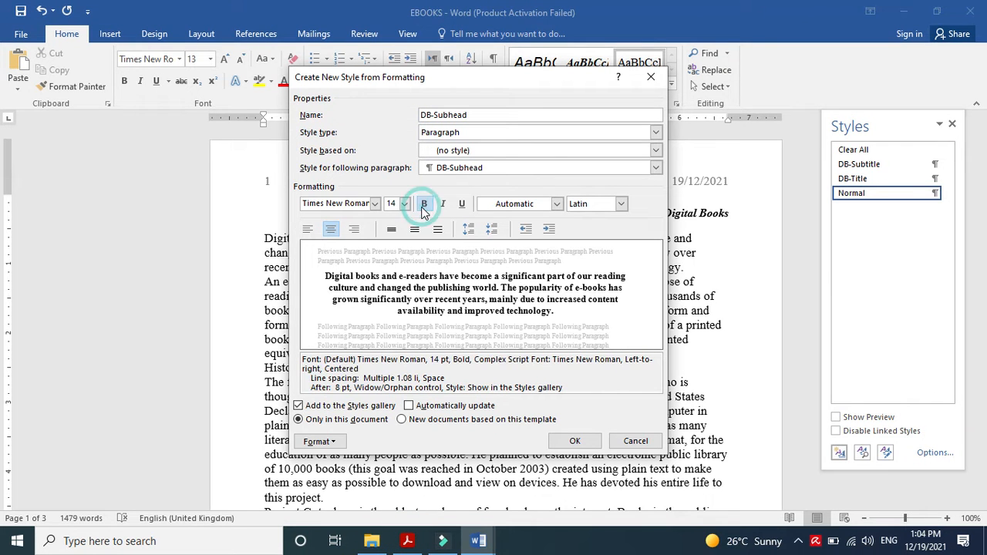
click(319, 442)
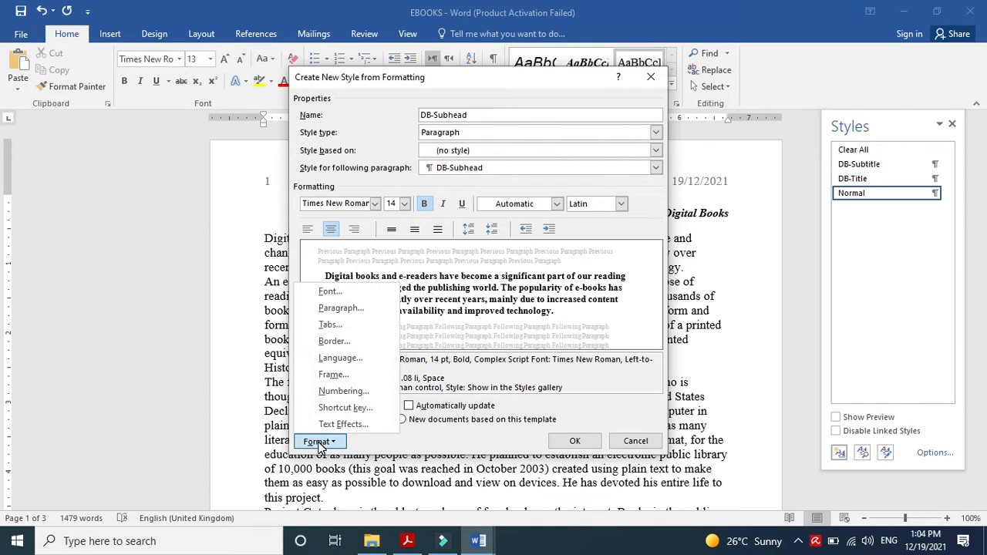
click(330, 291)
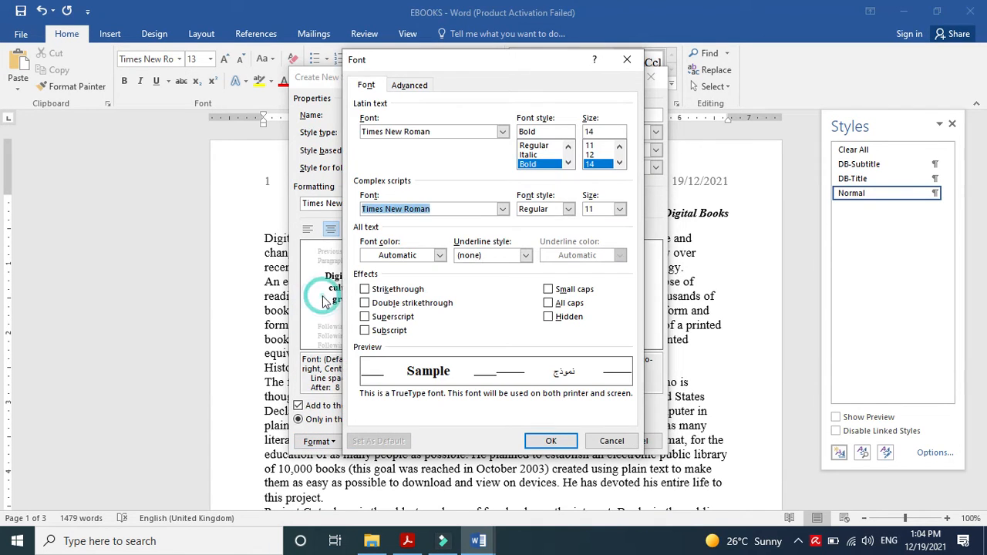
click(548, 303)
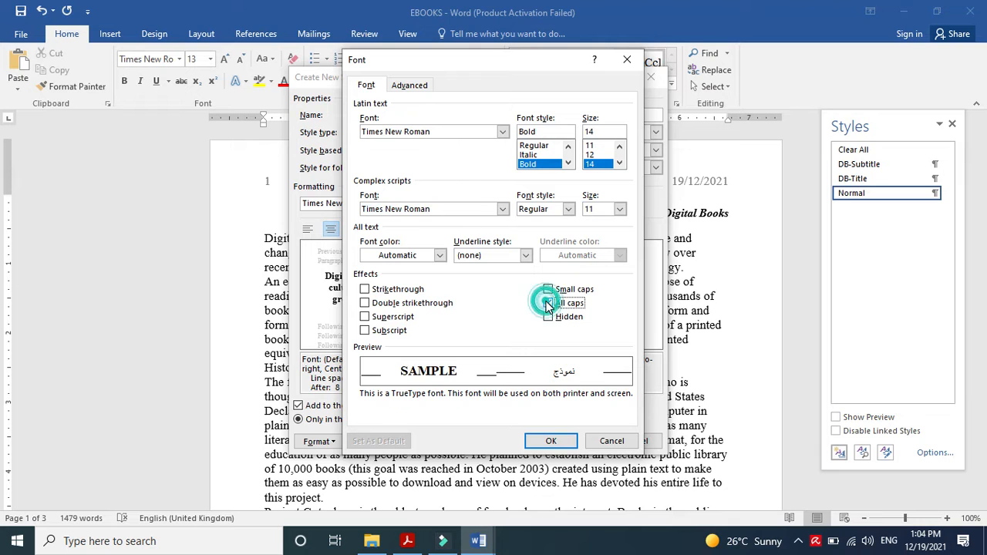
click(552, 443)
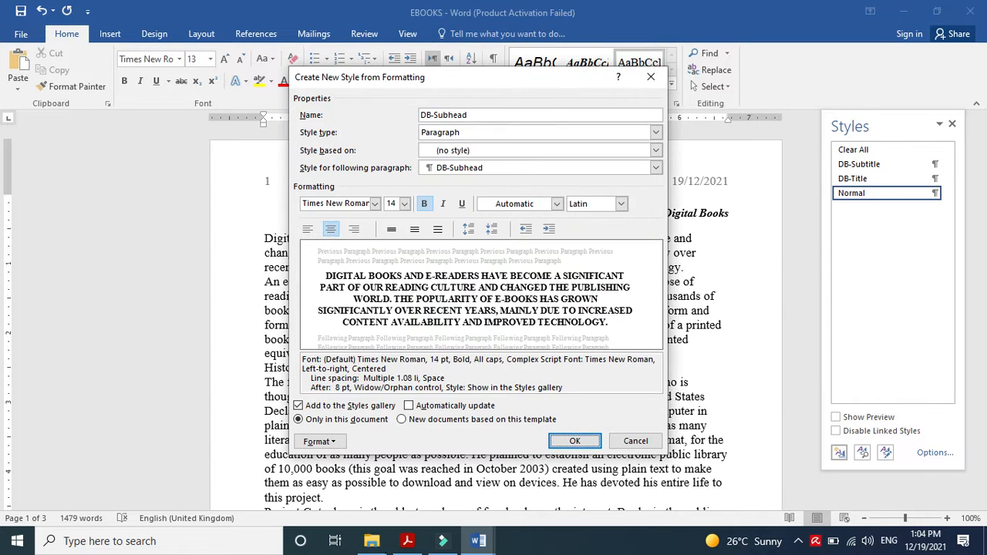
click(408, 541)
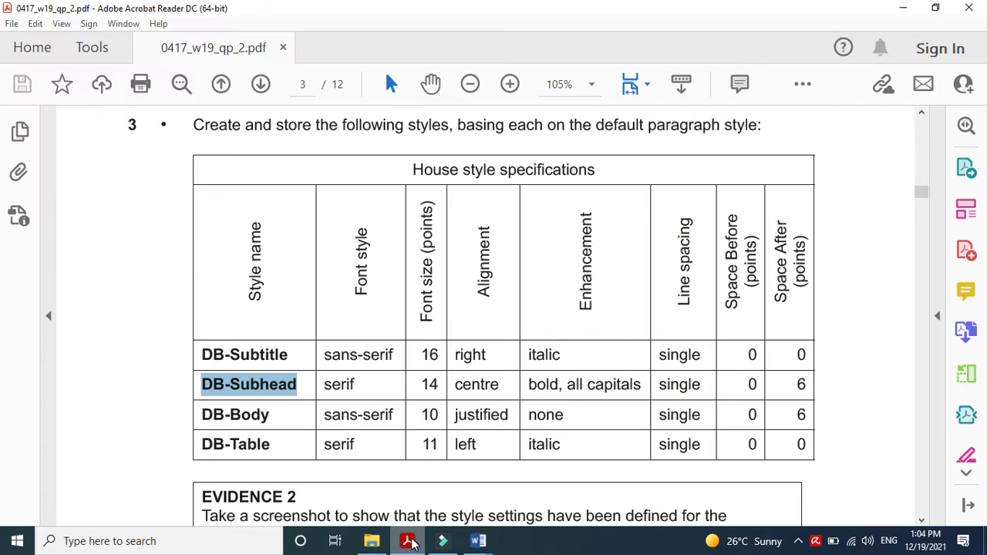
click(410, 540)
click(324, 444)
click(327, 293)
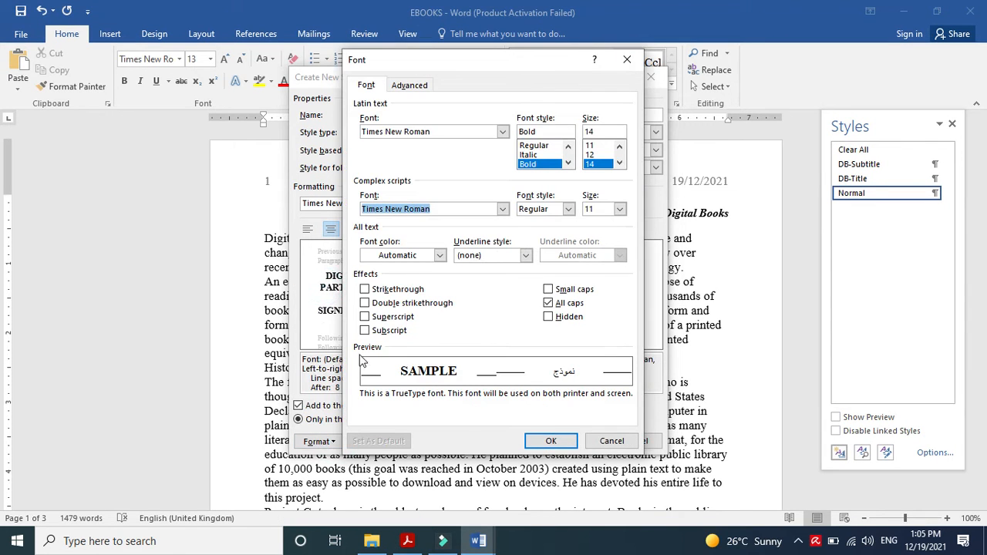
click(597, 452)
- Set the DB-Subhead paragraph format to single line spacing with 6 pt after, and save the new style
click(319, 442)
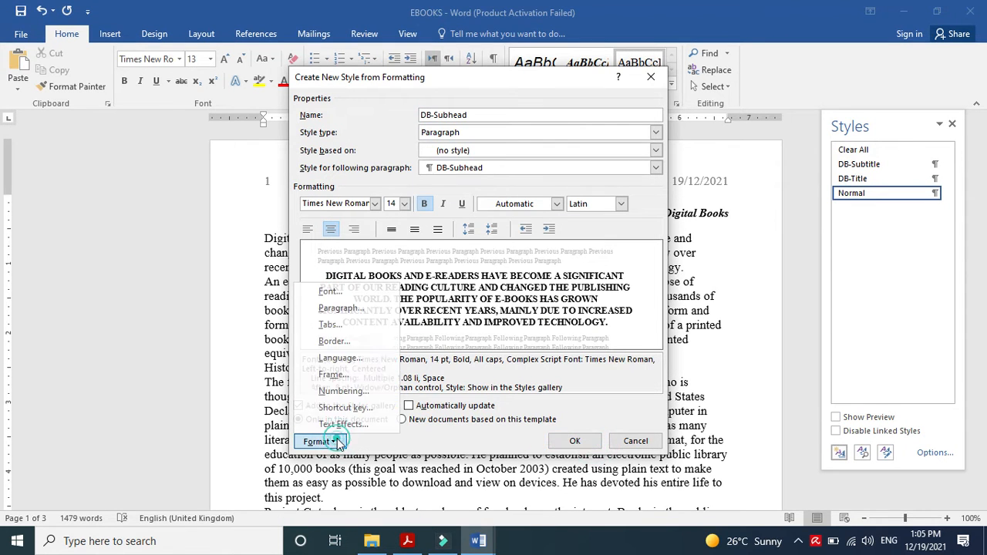
click(342, 309)
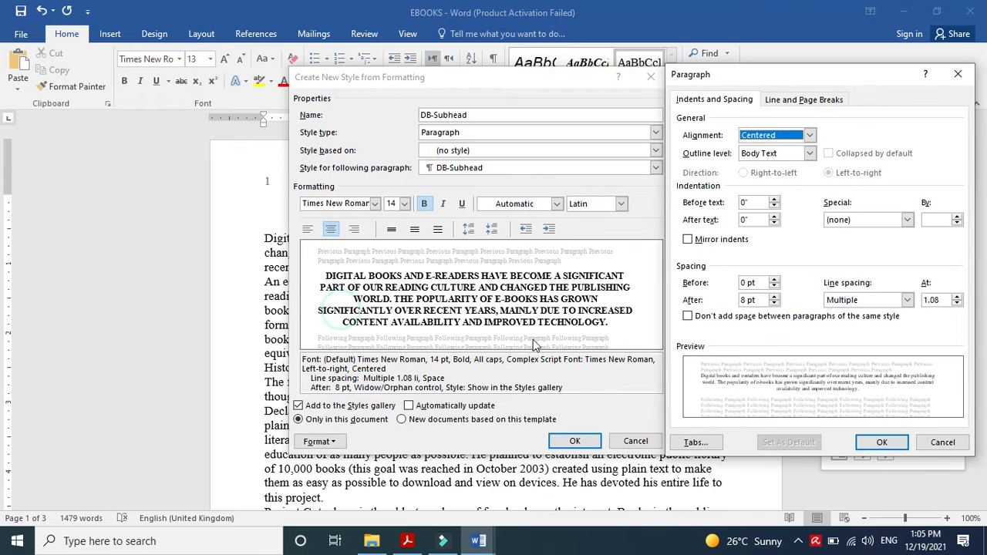
click(905, 300)
click(871, 313)
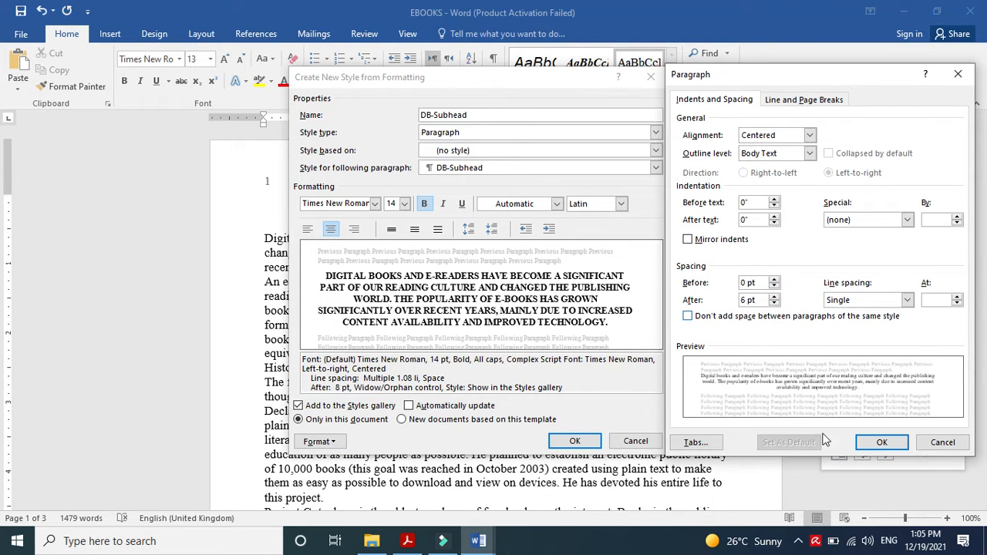
click(882, 442)
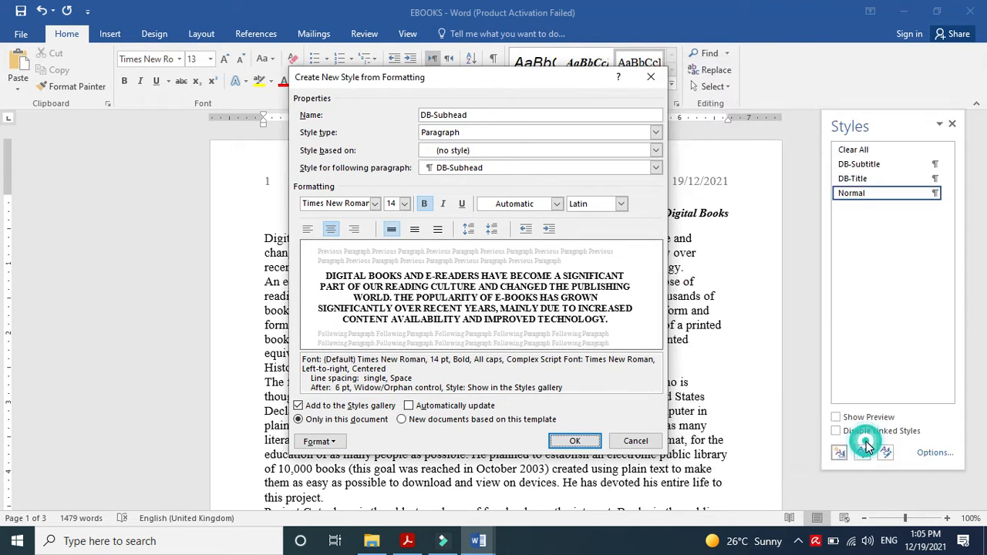
click(575, 444)
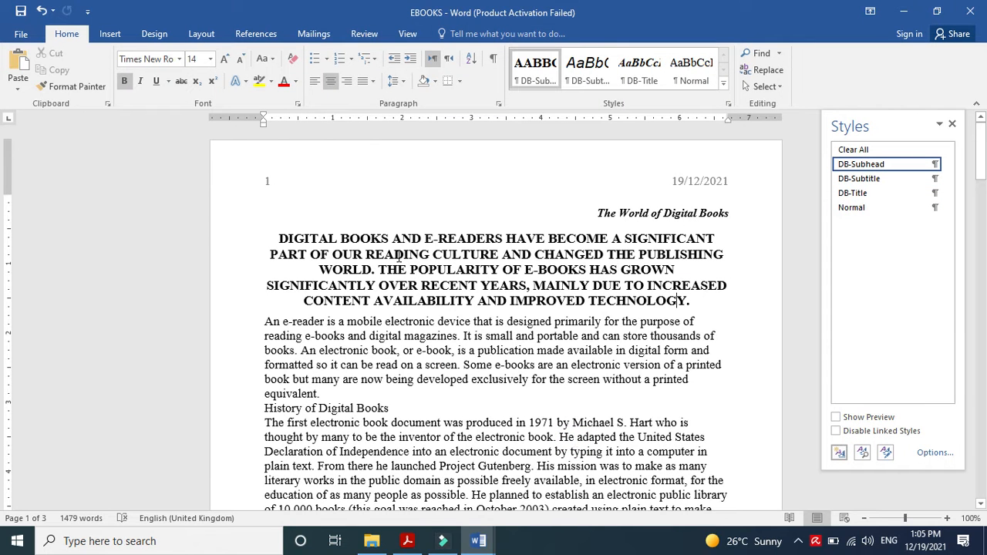
- Restore the Normal style on the first body paragraph and return to the question paper's style specifications
drag(276, 237, 694, 303)
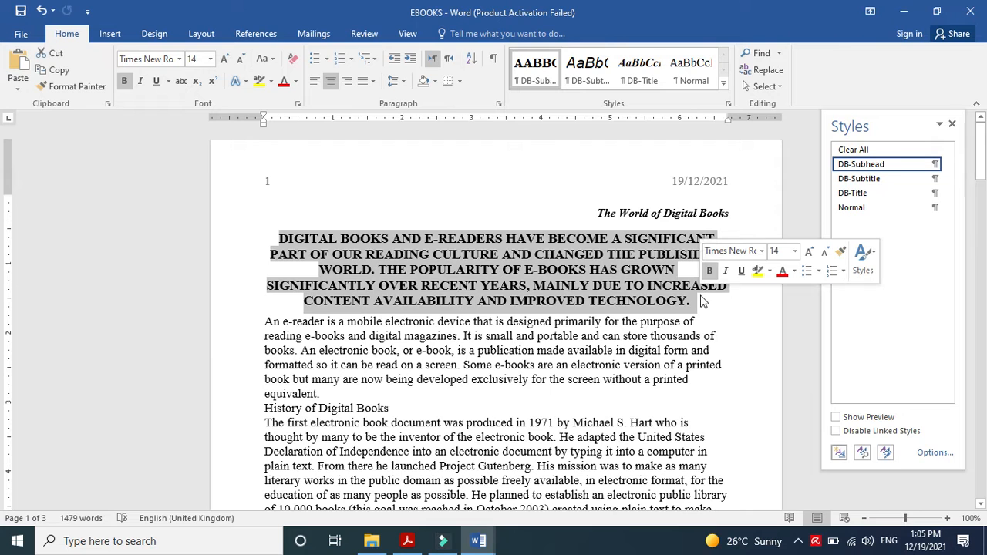
click(848, 208)
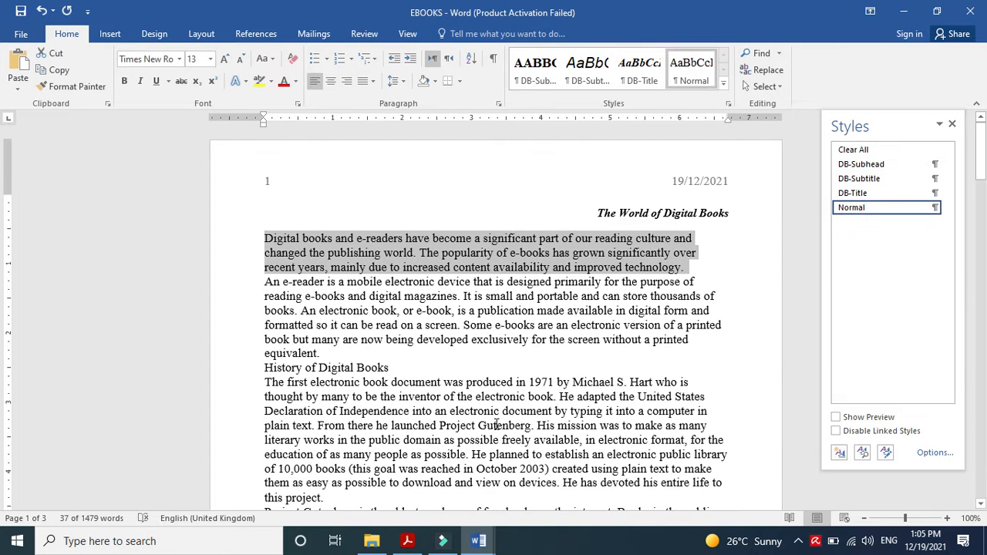
click(409, 541)
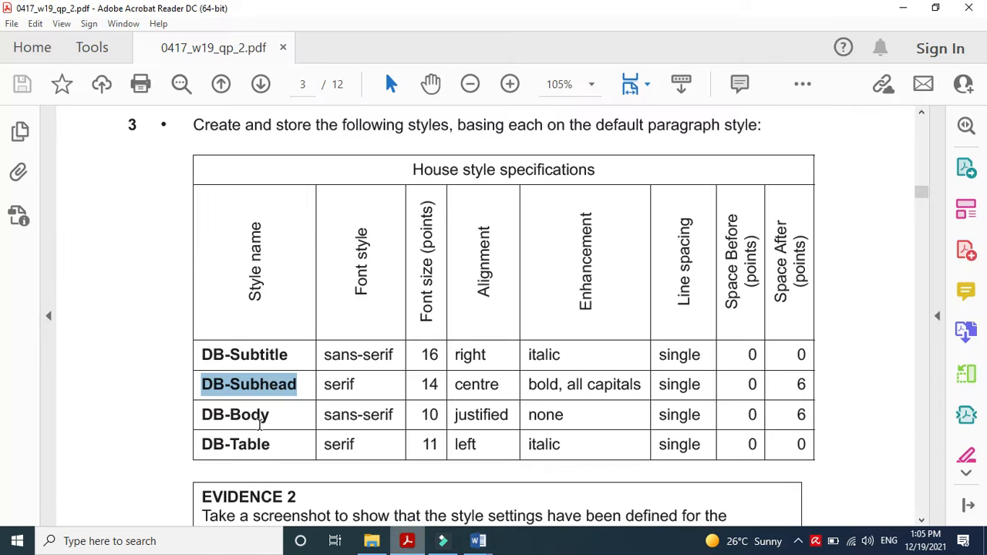
- Create a new paragraph style from the e-reader paragraph, named DB-Body as in the question paper and based on (no style)
drag(270, 417, 191, 416)
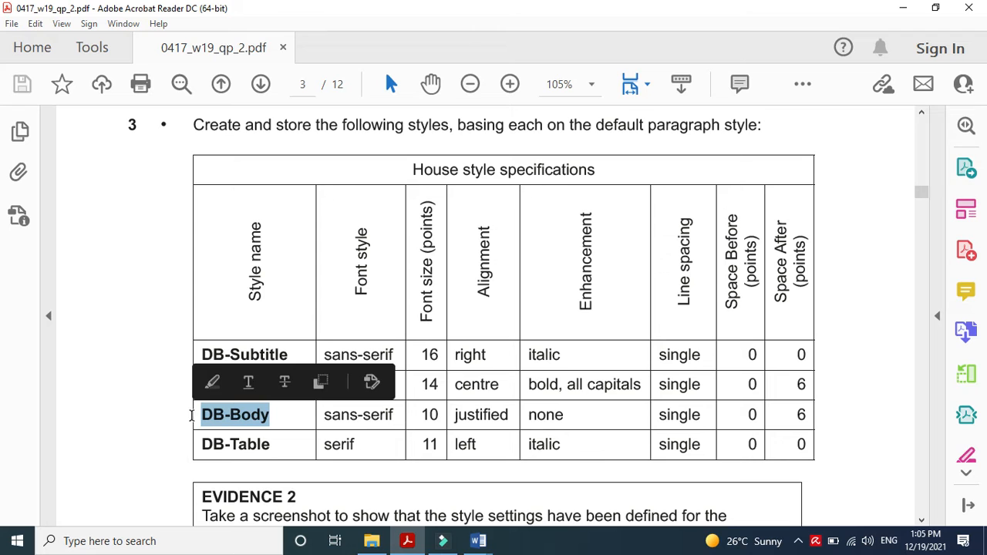
click(407, 541)
click(549, 329)
click(839, 453)
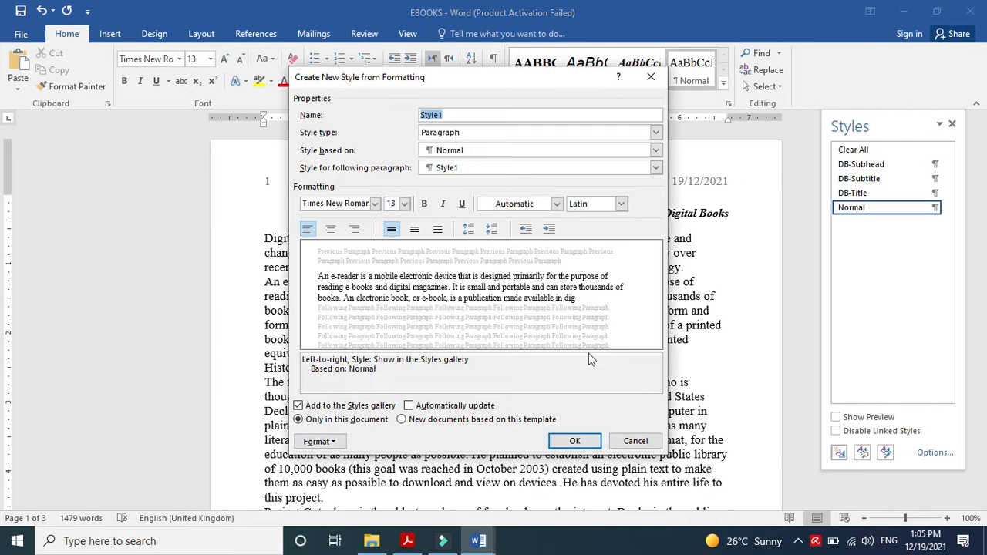
text(DB-Body)
click(458, 149)
click(455, 161)
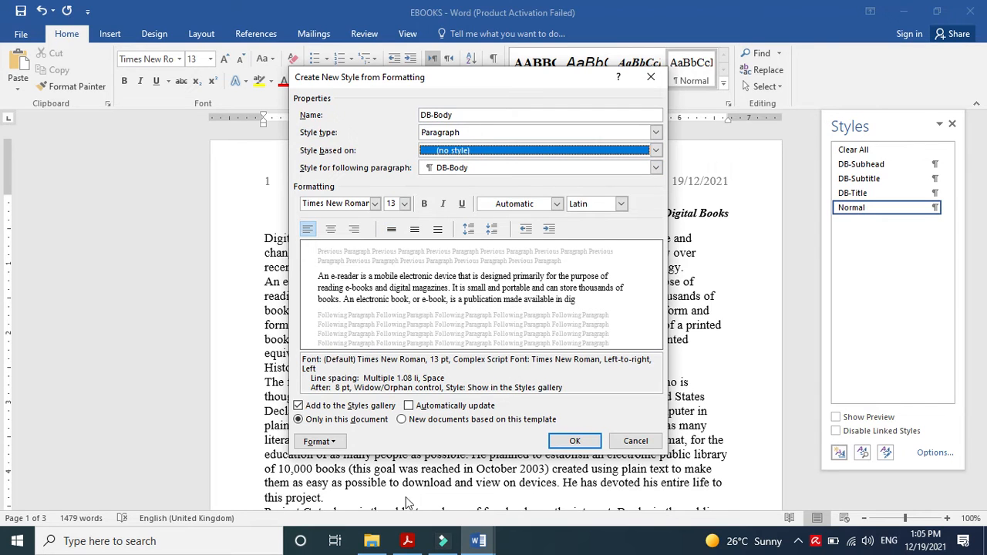
- Check the DB-Body font requirements in the question paper and set the style to Arial, size 10
click(408, 541)
click(408, 542)
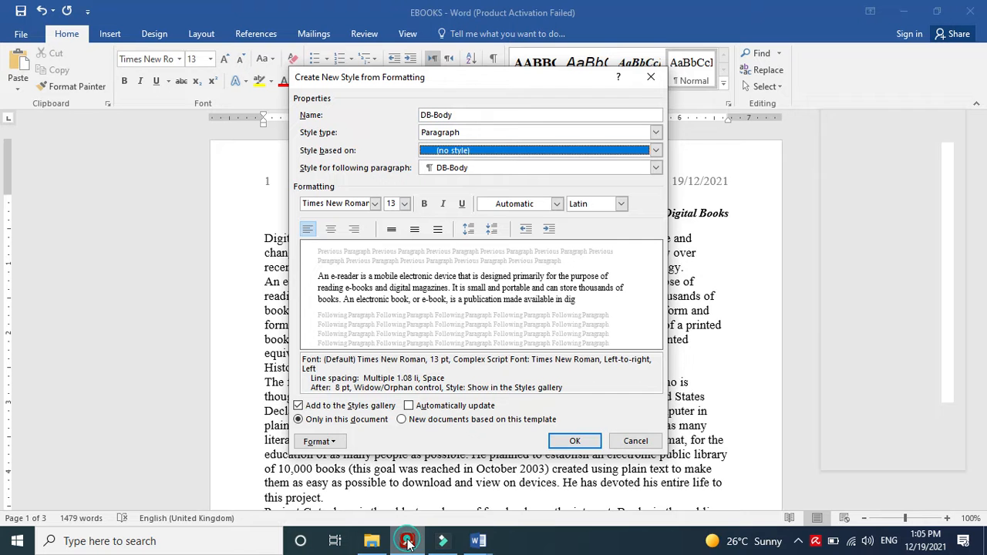
click(374, 204)
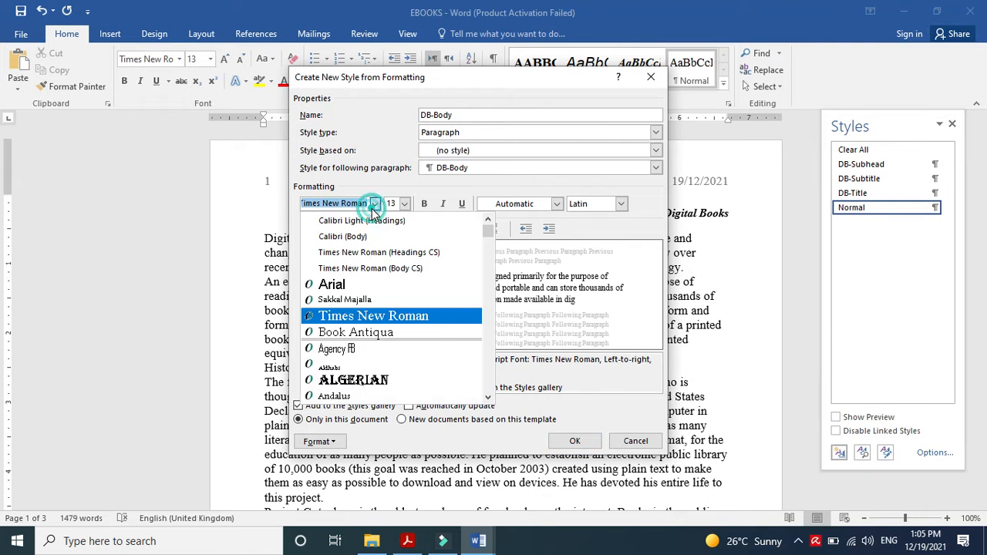
click(324, 220)
click(395, 203)
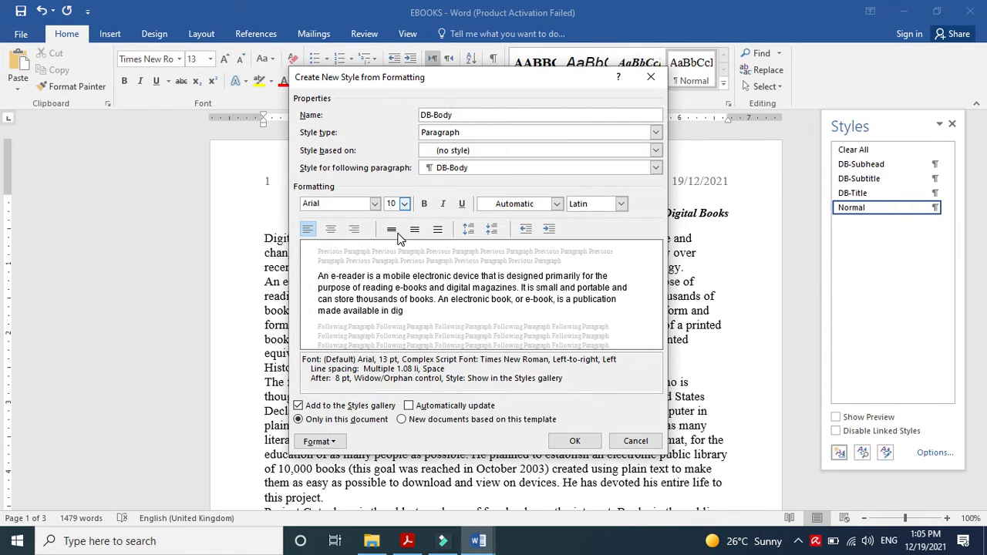
- Set the DB-Body paragraph alignment to Justified and check the question paper for its spacing requirements
click(320, 447)
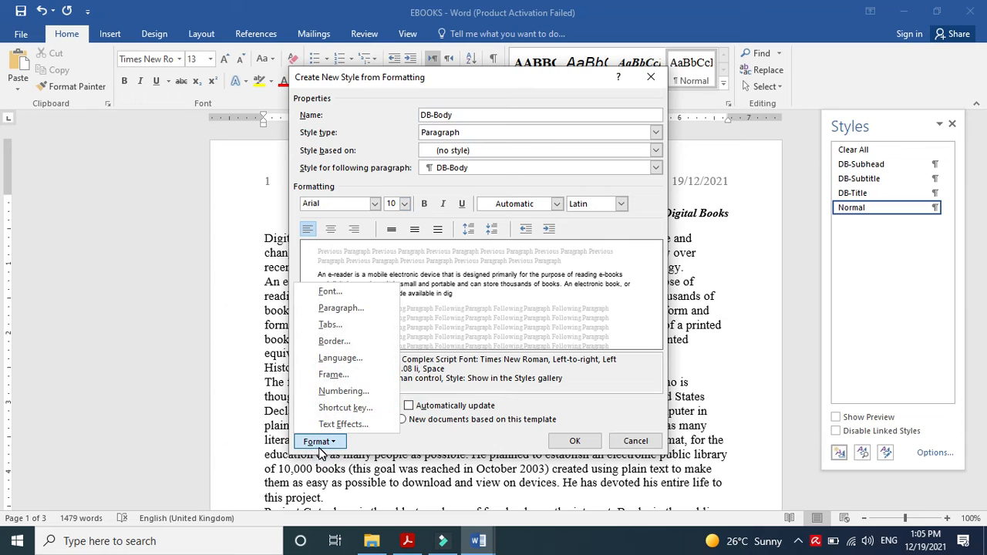
click(341, 307)
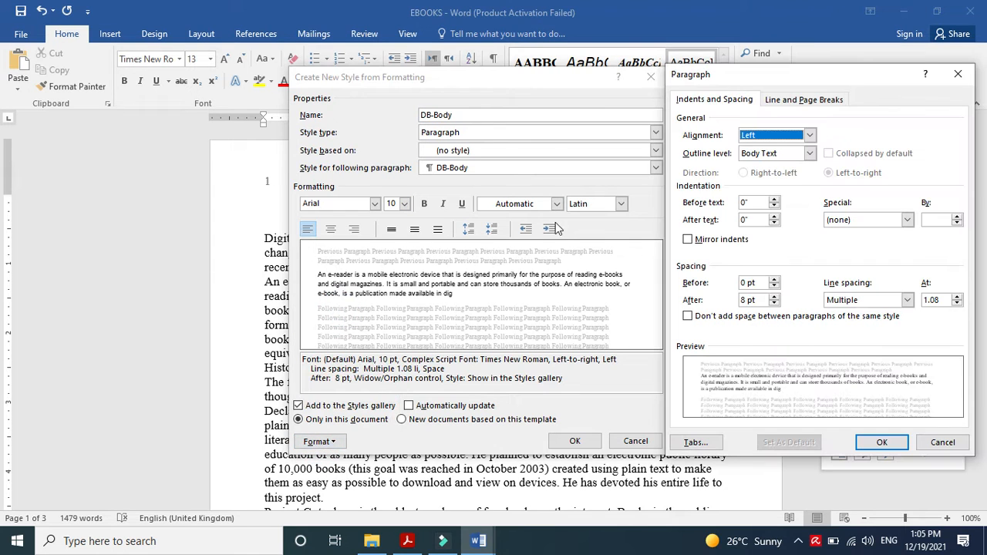
click(809, 136)
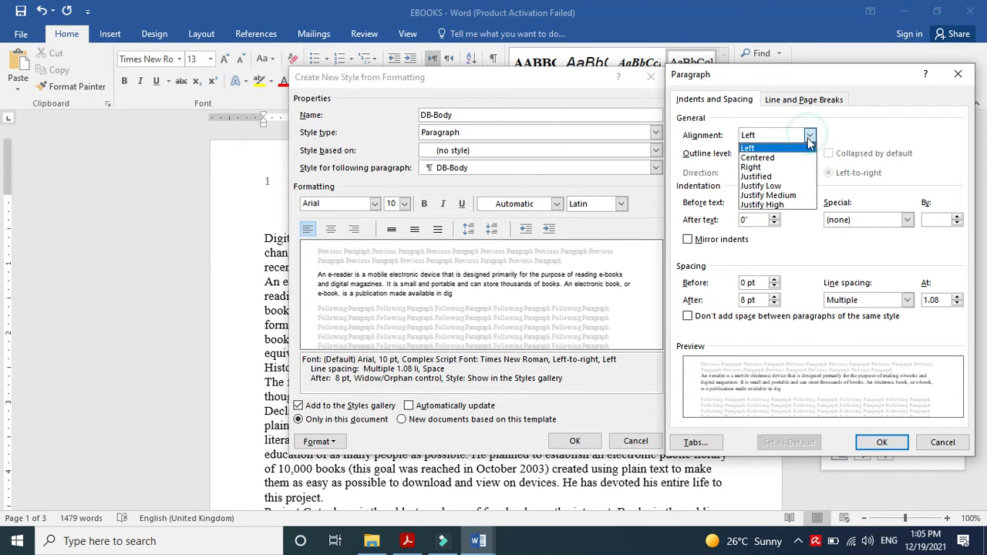
click(785, 177)
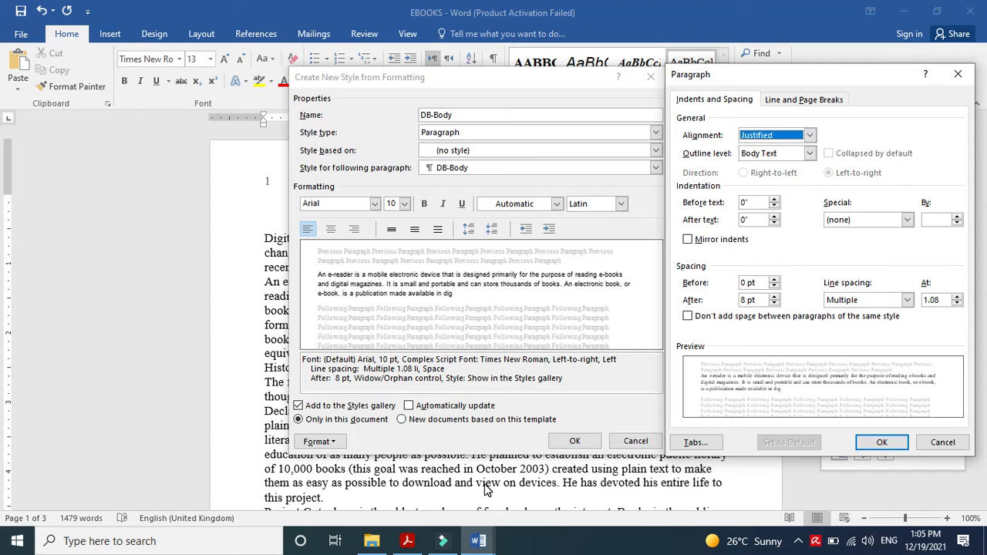
click(408, 542)
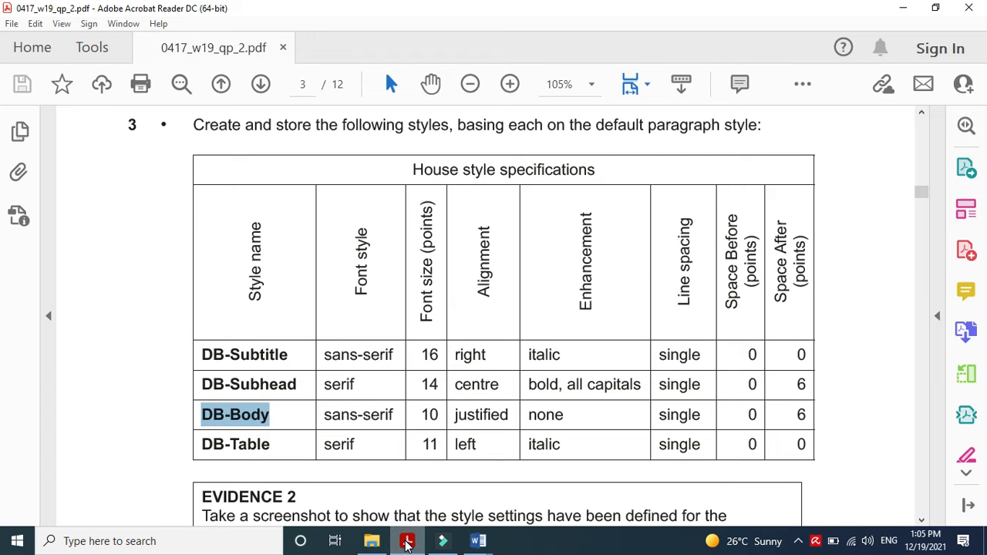
click(407, 543)
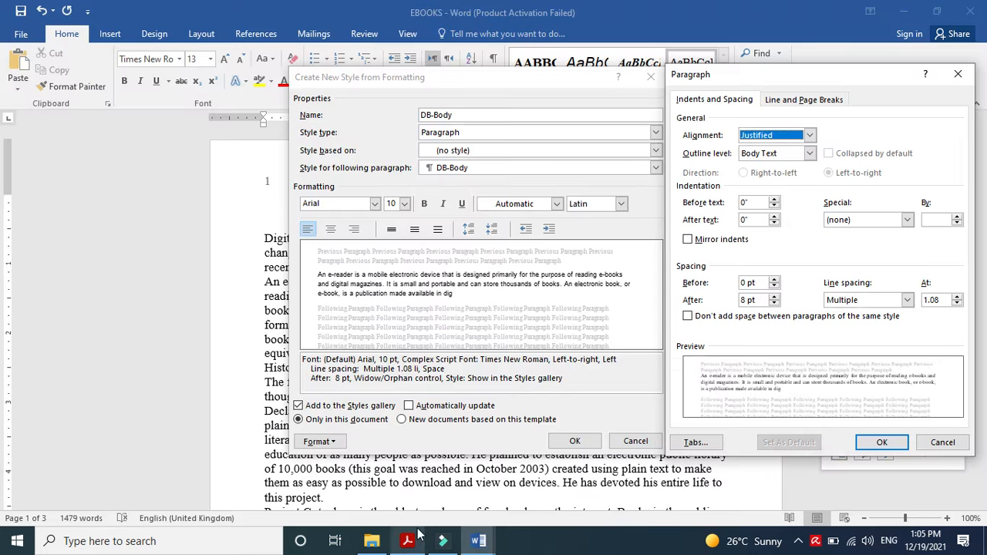
- Give DB-Body single line spacing with 0 pt after, and save the new style
click(908, 301)
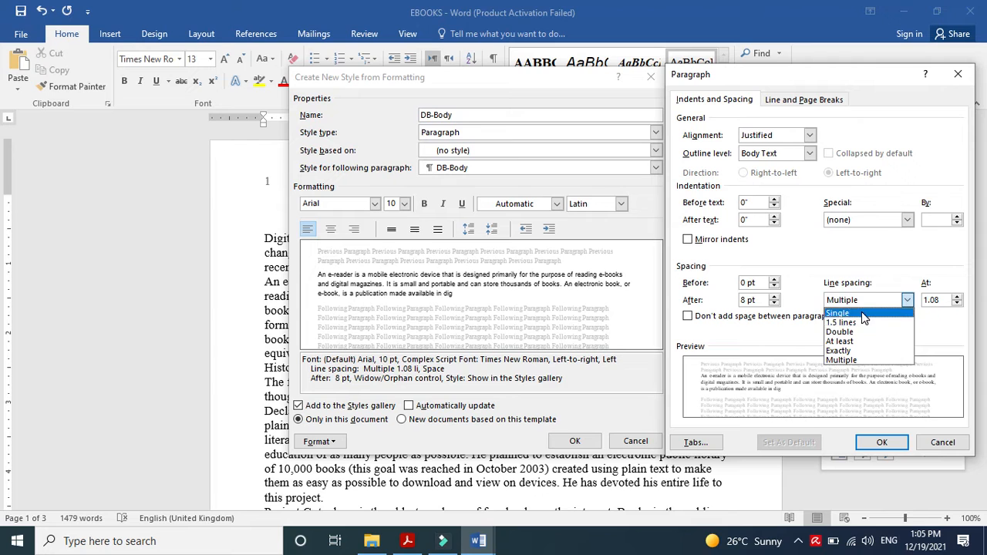
click(860, 312)
click(773, 303)
click(773, 303)
click(886, 446)
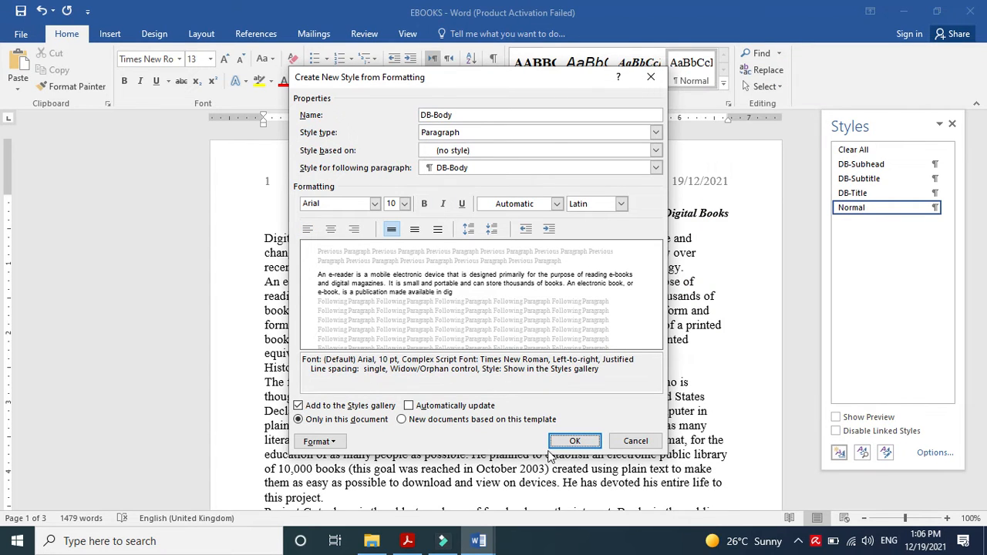
click(575, 441)
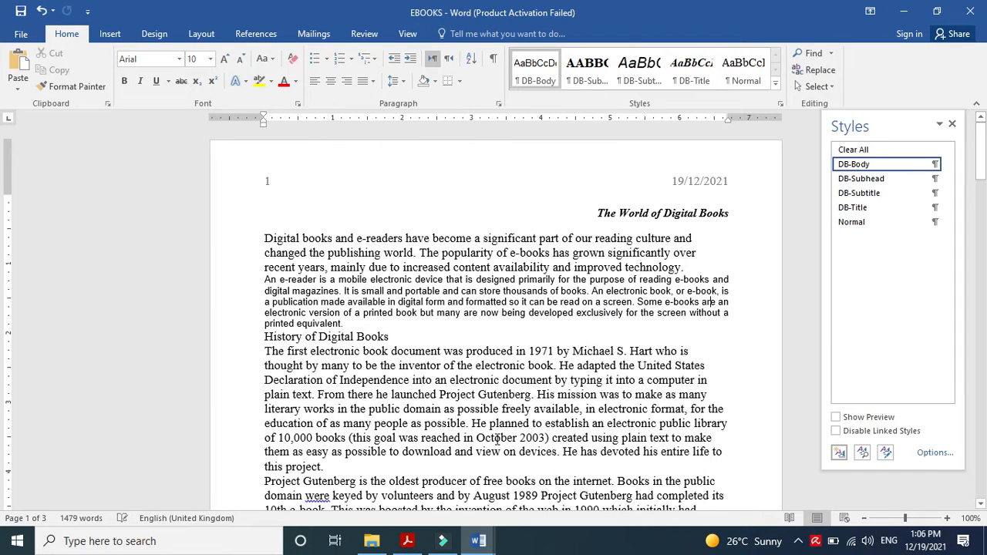
- Create a new paragraph style named DB-Table as in the question paper, based on (no style)
click(409, 542)
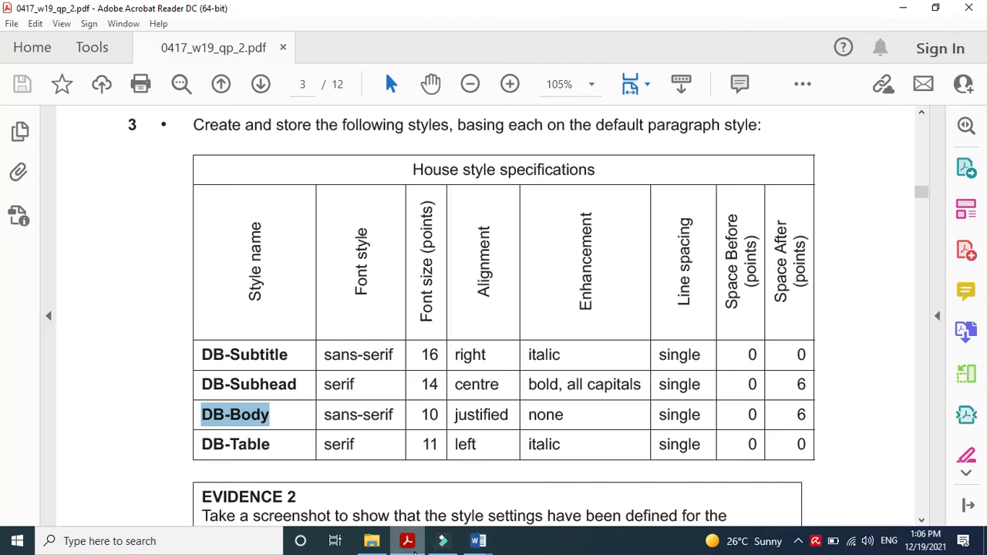
click(479, 540)
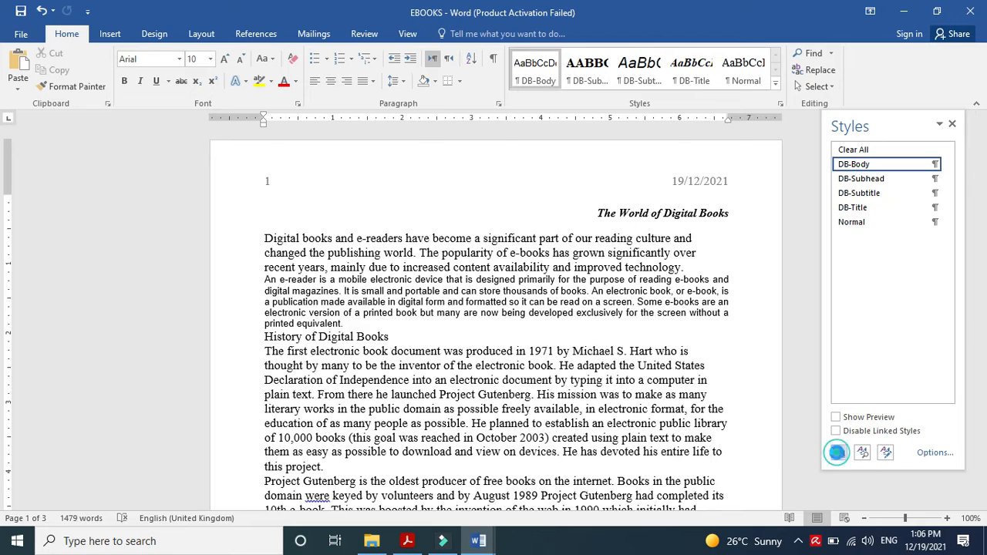
click(840, 453)
text(DB-Table)
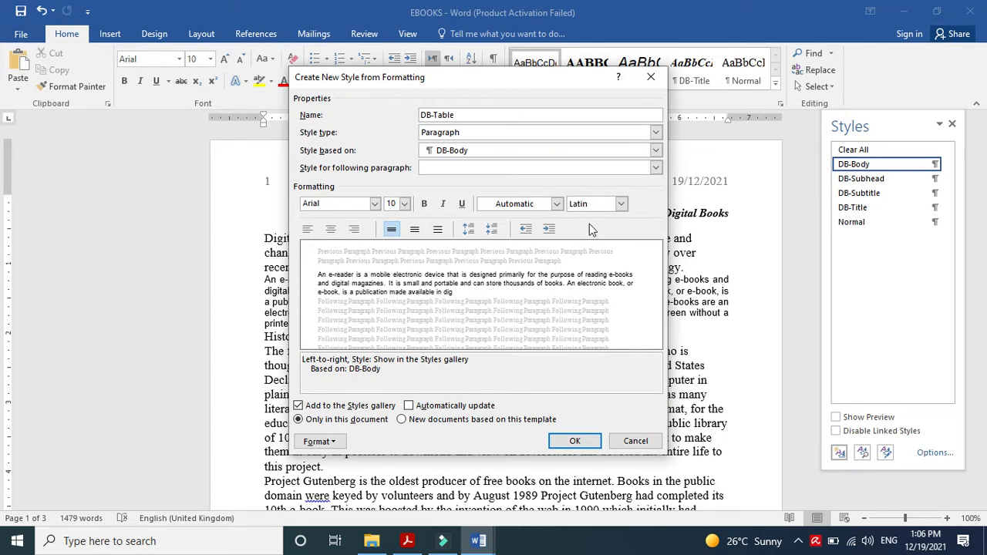
click(613, 150)
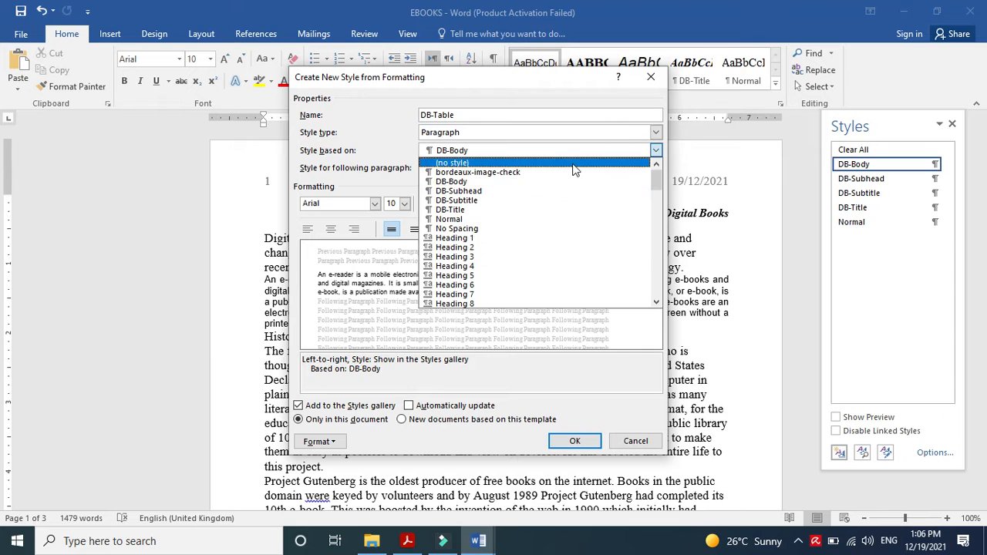
click(571, 164)
- Set the DB-Table font to Times New Roman, size 11, italic, checking the specification in the question paper
click(408, 540)
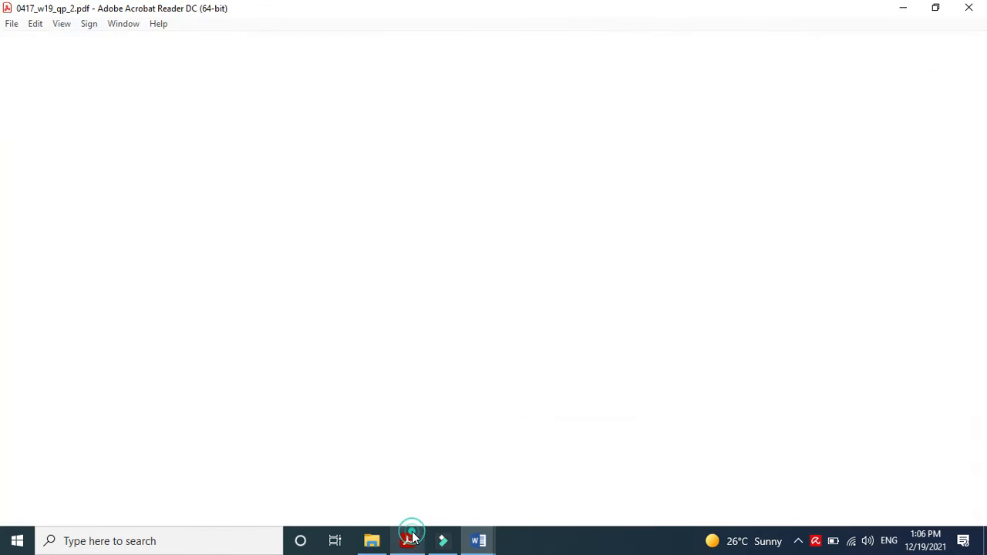
click(478, 540)
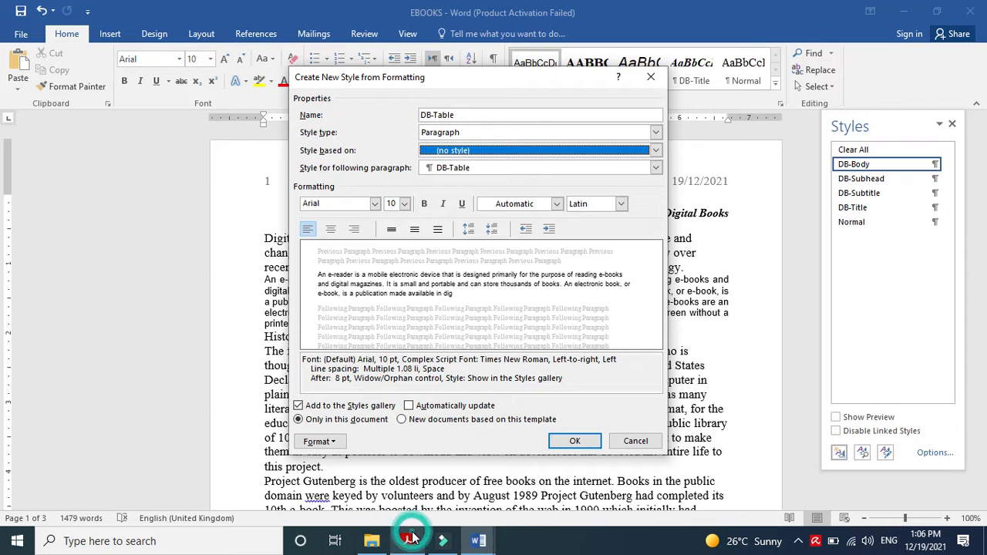
click(375, 204)
click(357, 316)
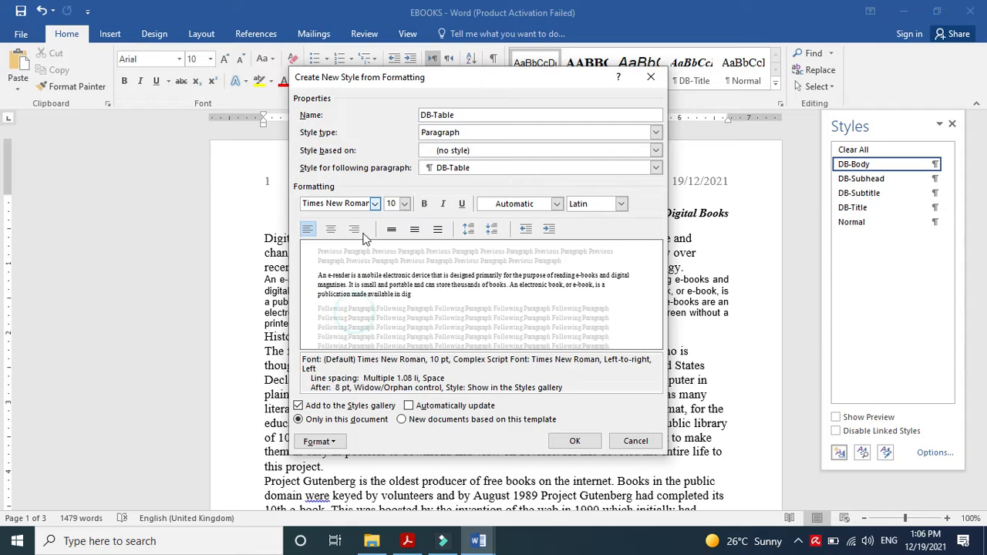
click(393, 204)
text(1)
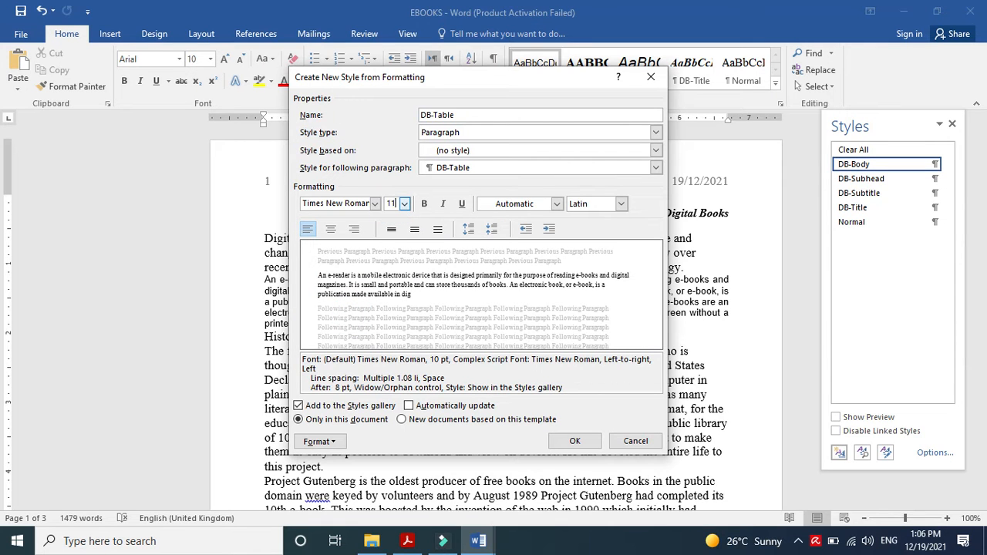
click(407, 541)
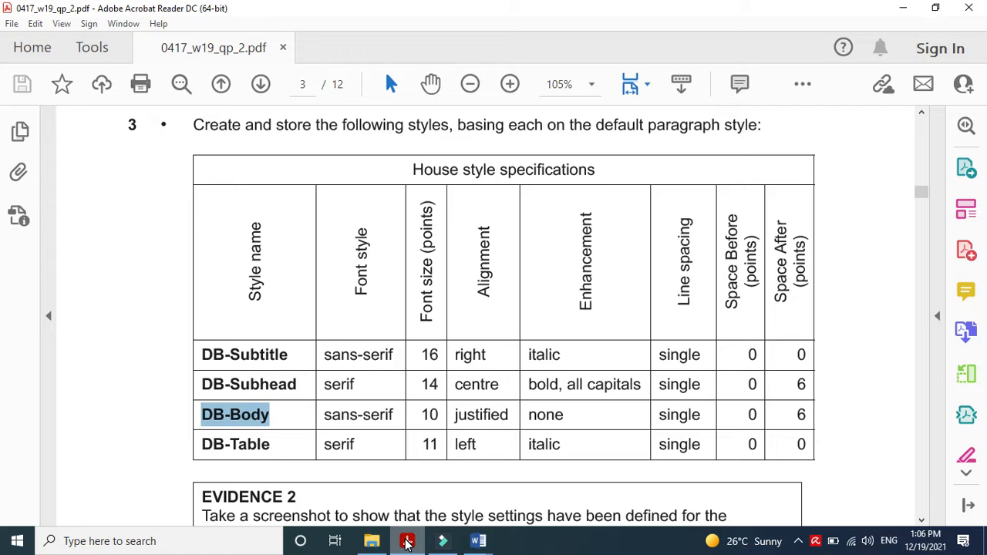
click(478, 541)
click(443, 205)
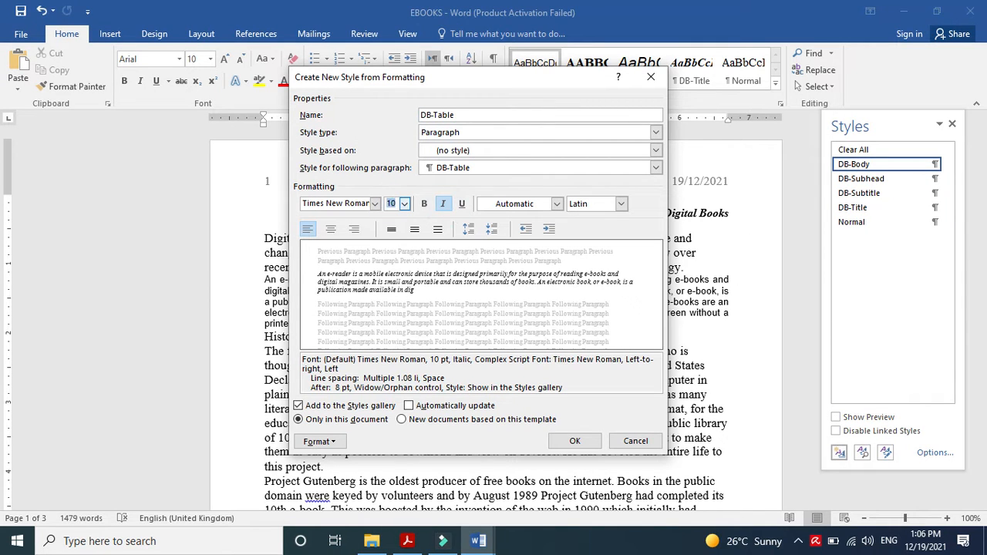
text(11)
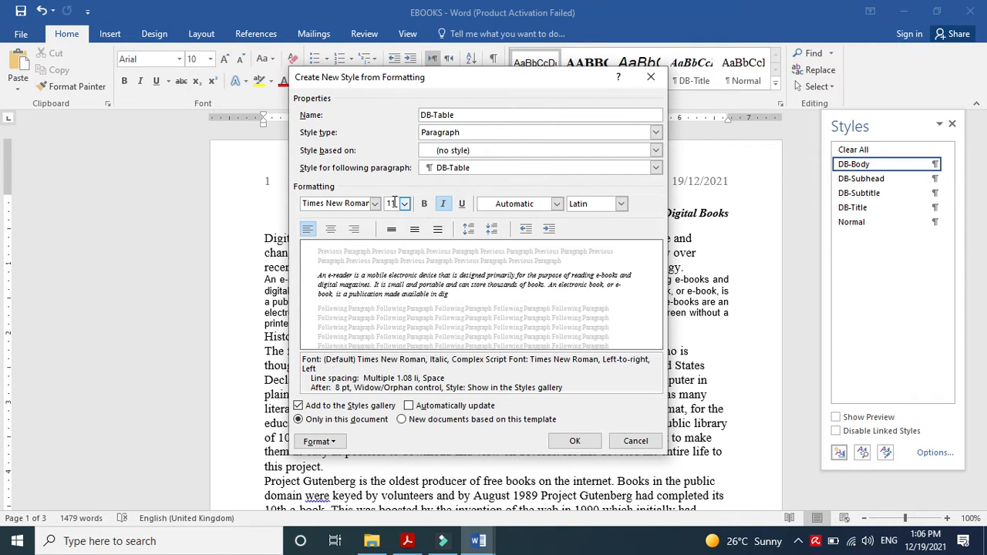
- Set the DB-Table paragraph format to single line spacing with 0 pt after, and save the style
click(331, 444)
click(359, 305)
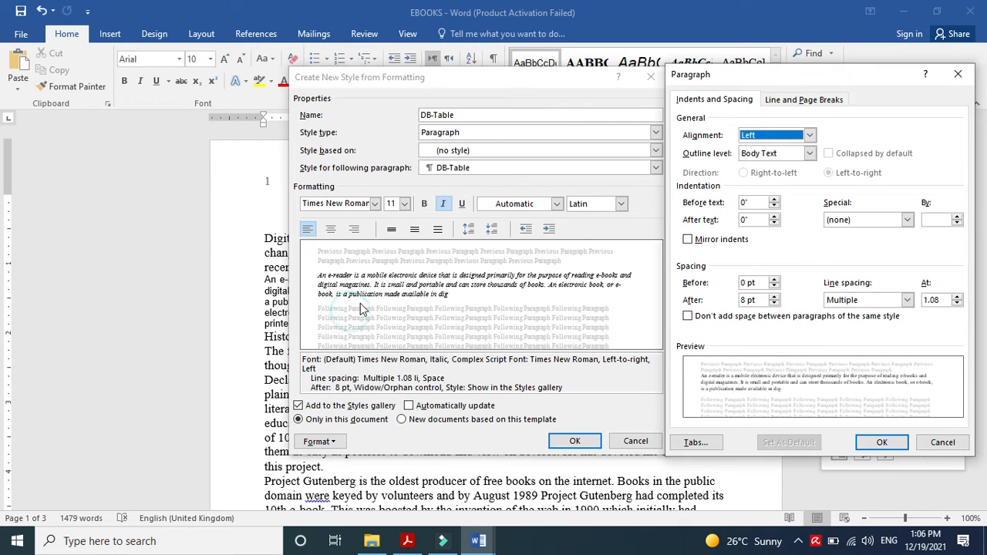
click(908, 300)
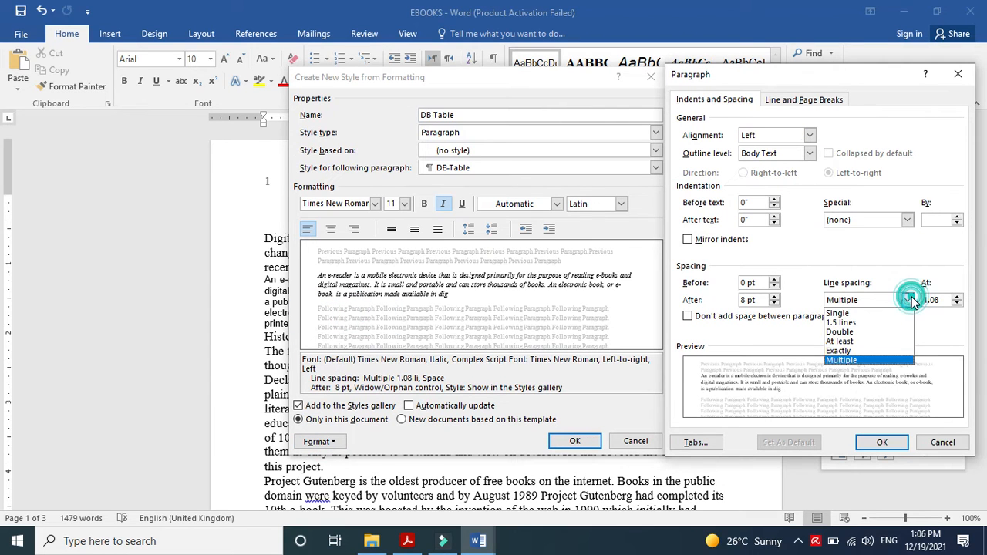
click(870, 311)
click(773, 304)
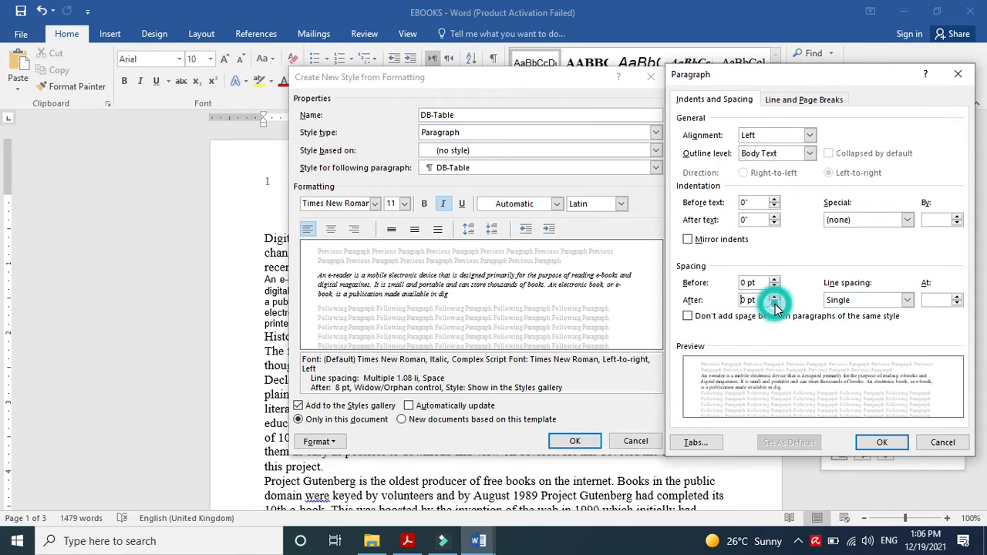
click(881, 443)
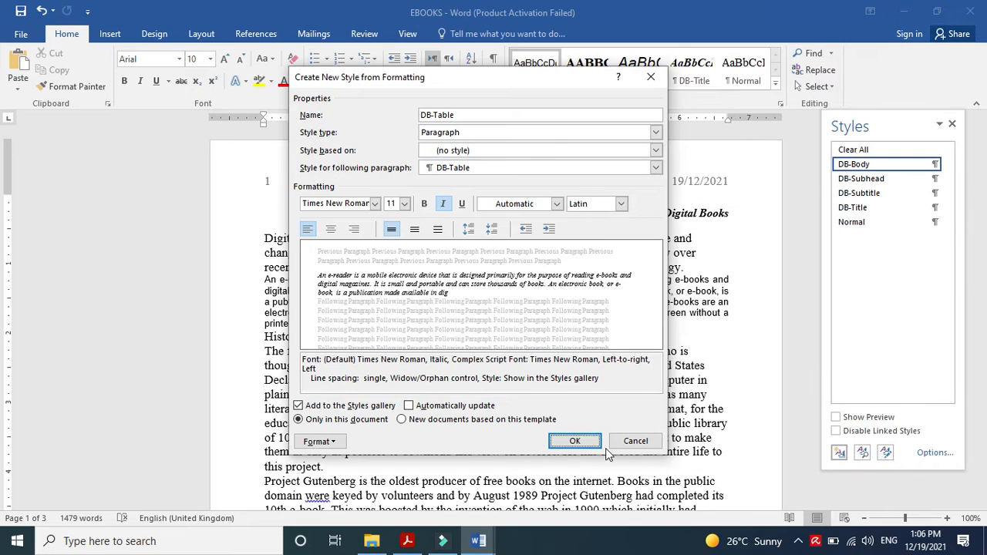
click(575, 441)
- Restore the Normal style on the e-reader paragraph and read the Evidence 2 instructions in the question paper
drag(265, 280, 417, 332)
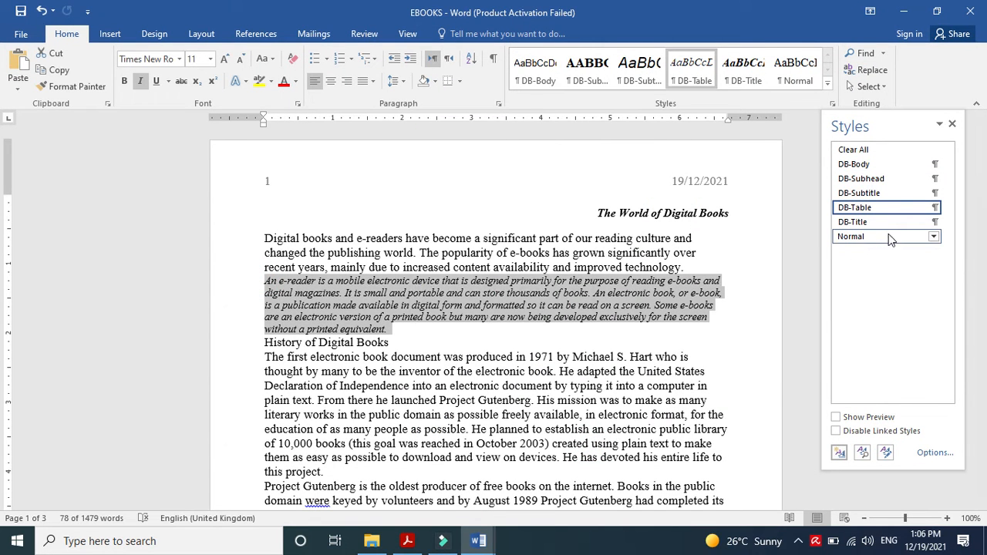
click(891, 237)
click(378, 384)
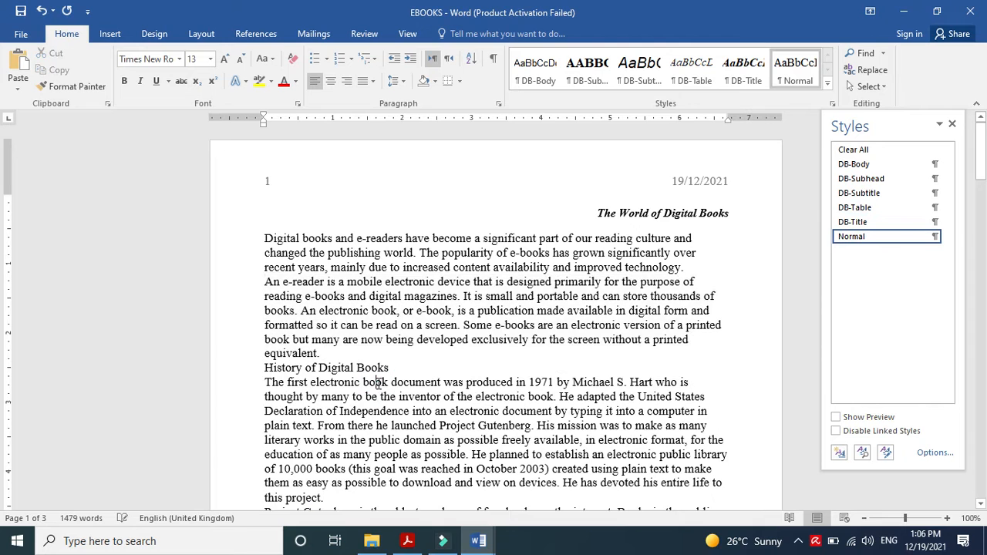
click(408, 541)
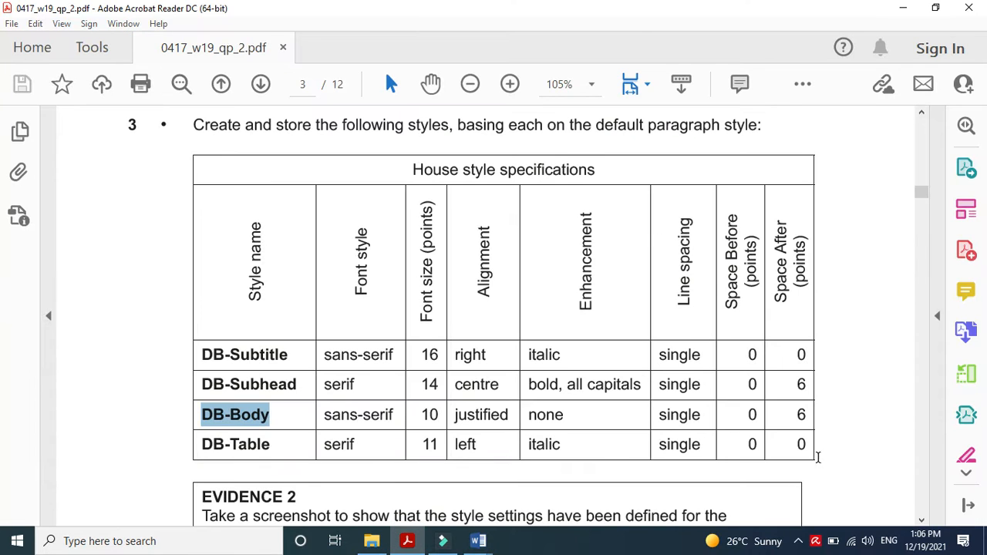
click(924, 522)
click(923, 521)
click(923, 521)
click(924, 522)
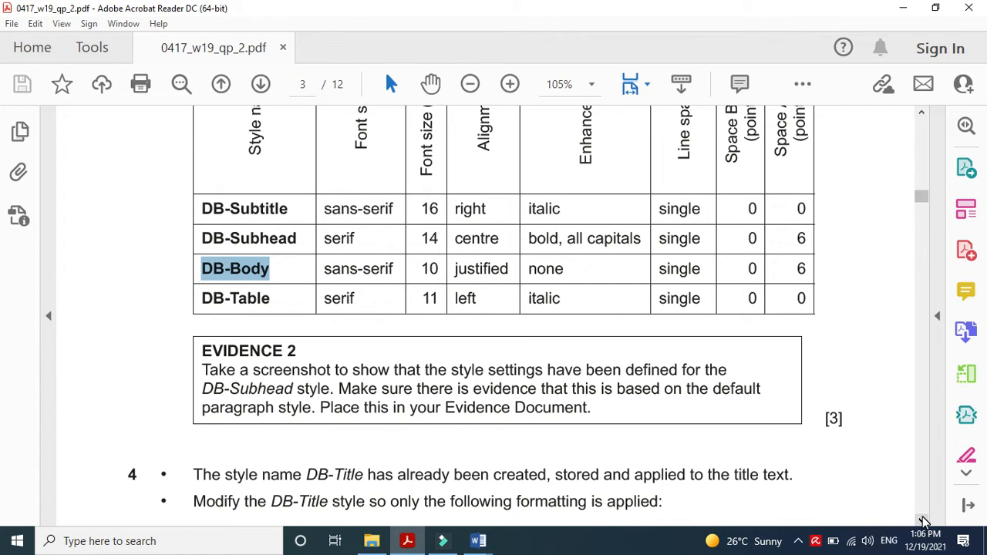
- Open the DB-Subhead style definition in Word, move its dialog aside and inspect its paragraph settings without changing them
click(417, 545)
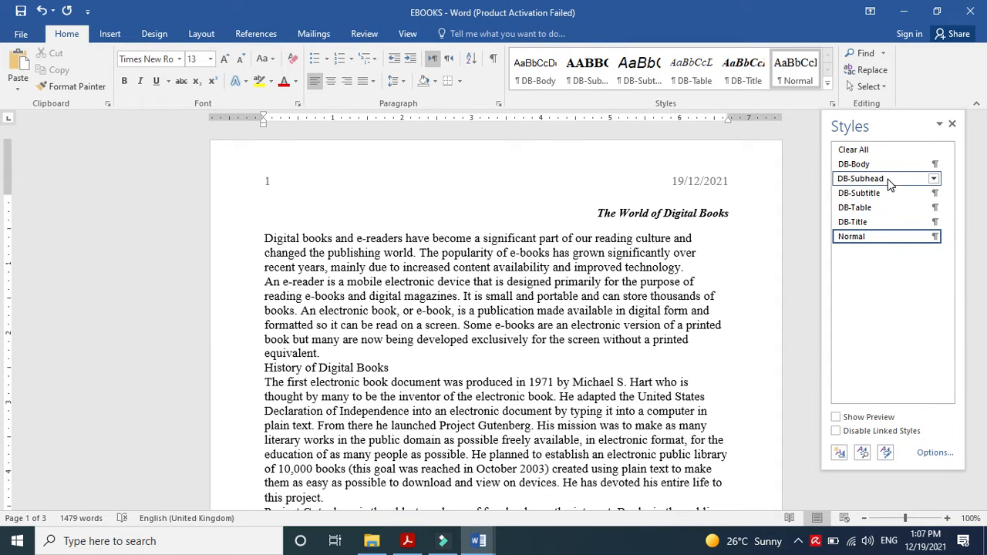
right_click(889, 183)
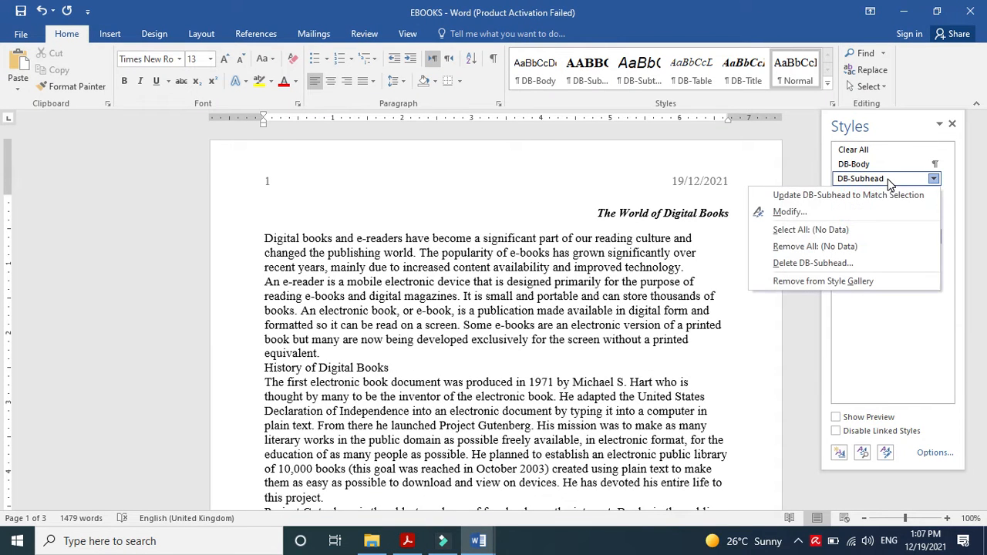
click(831, 215)
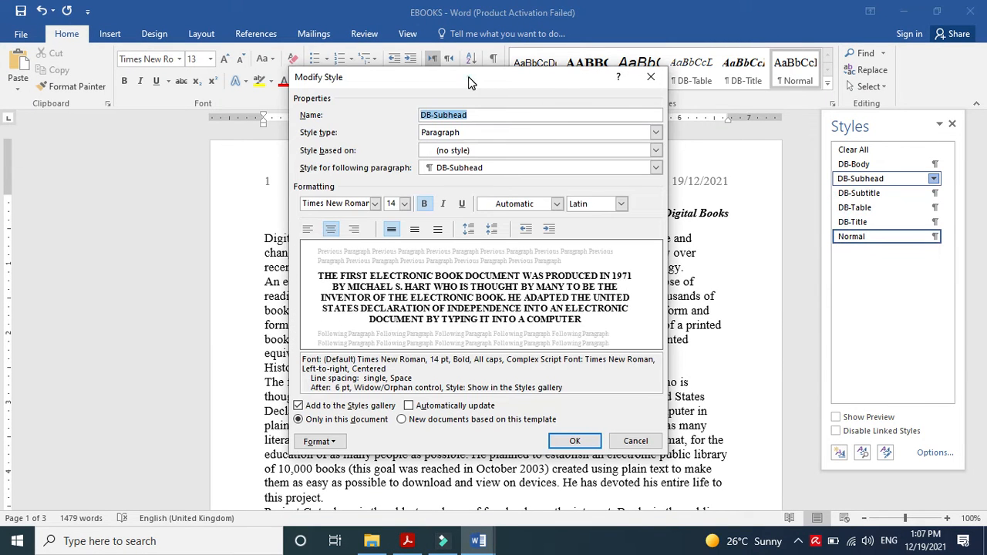
drag(470, 81, 287, 84)
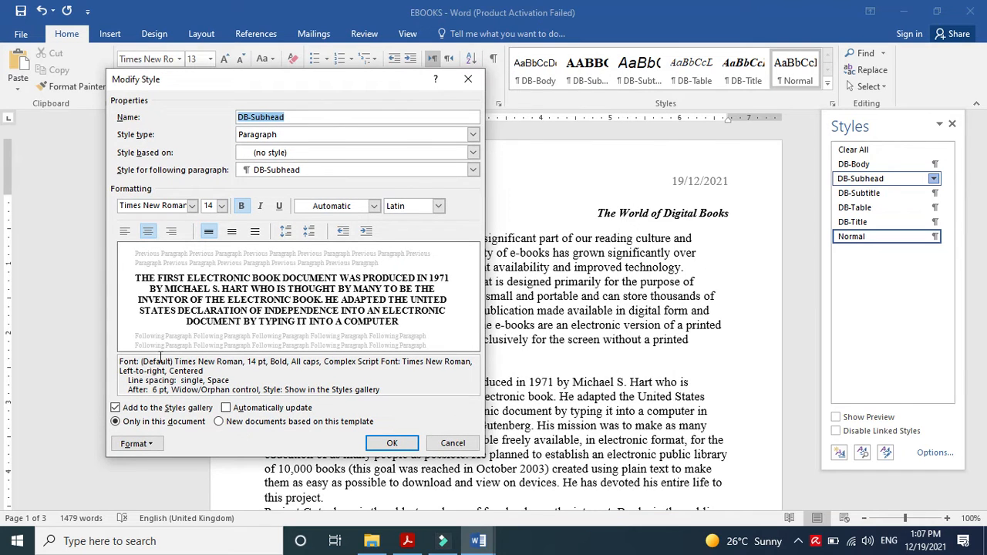
click(143, 444)
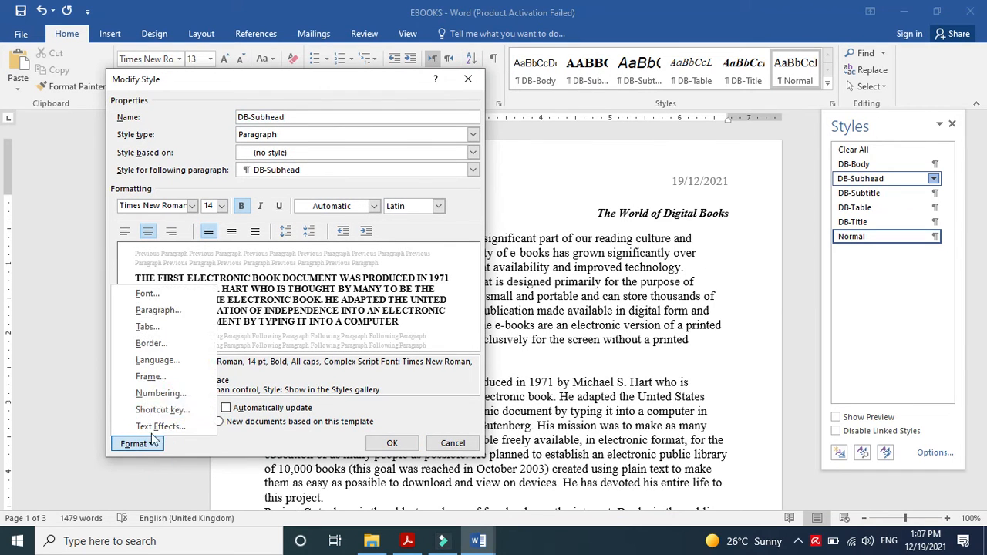
click(170, 311)
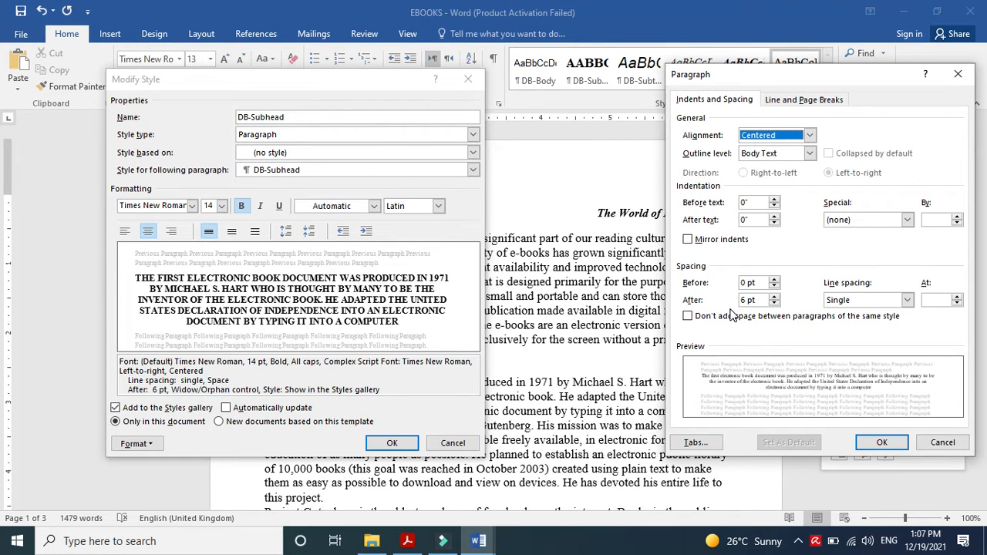
click(958, 73)
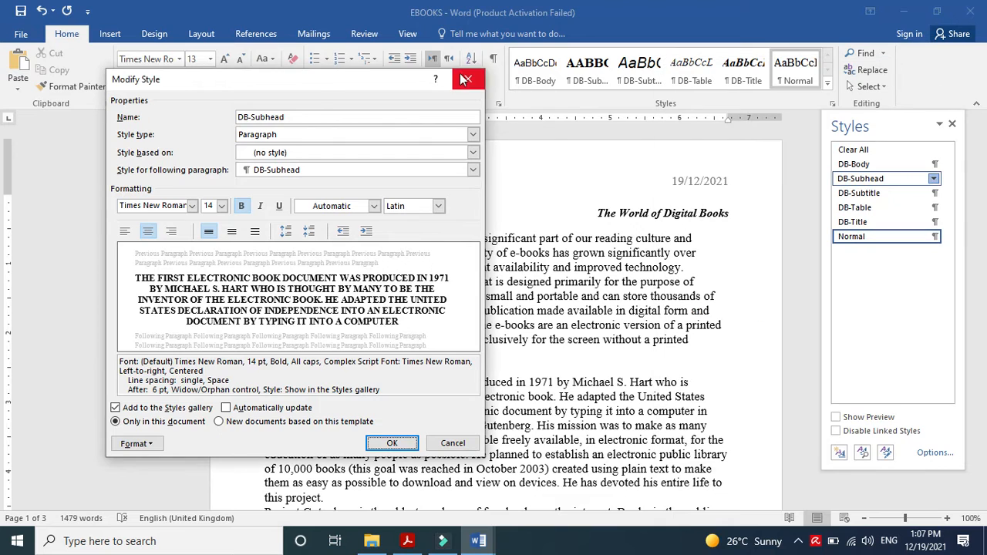
- Close the DB-Subhead style definition and paste its screenshot under the EVIDENCE 2 heading in the N219EVIDENCE0001 document
click(468, 79)
click(478, 541)
click(425, 480)
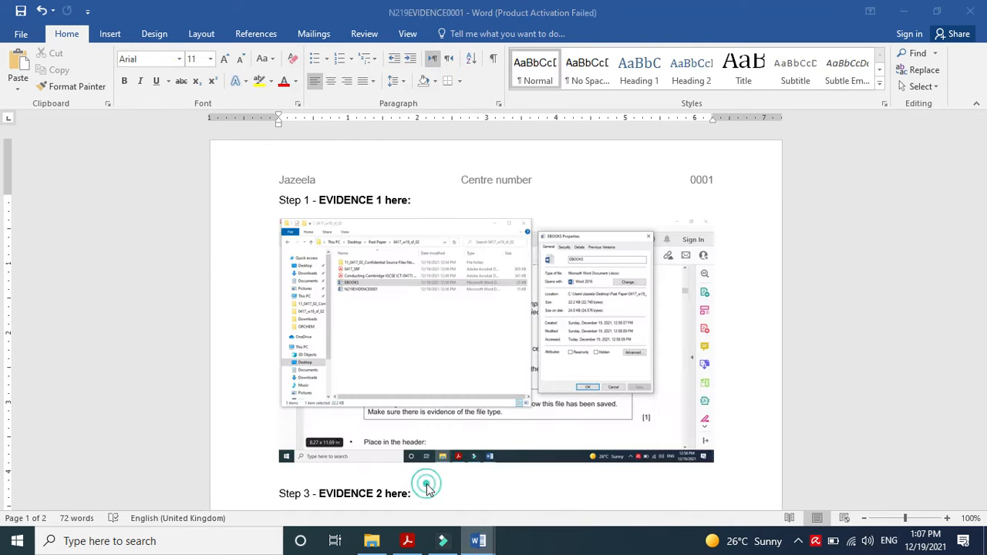
click(436, 497)
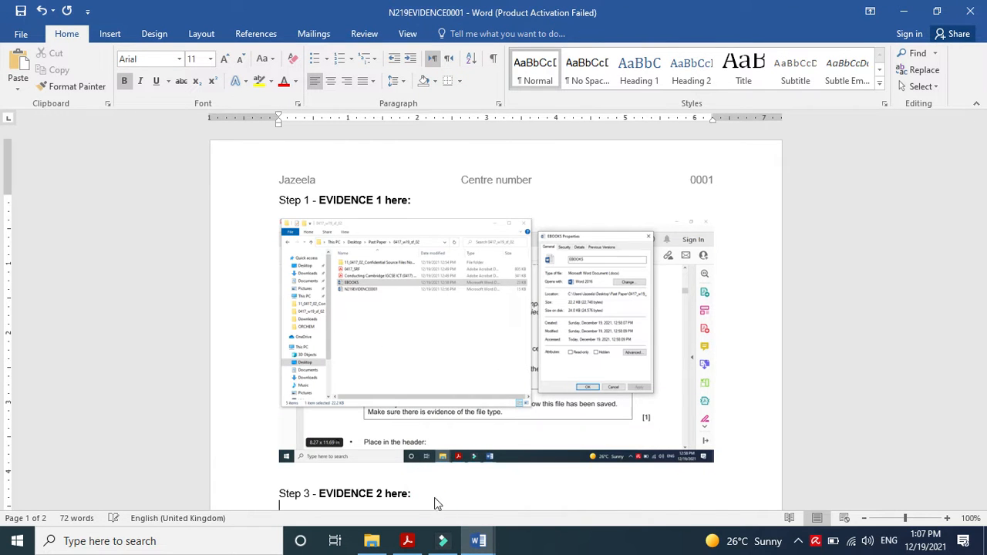
key(ctrl+v)
- Return to the EBOOKS document, switch to the question paper in Adobe Acrobat Reader and read task 4 on modifying the DB-Title style
click(479, 541)
click(551, 486)
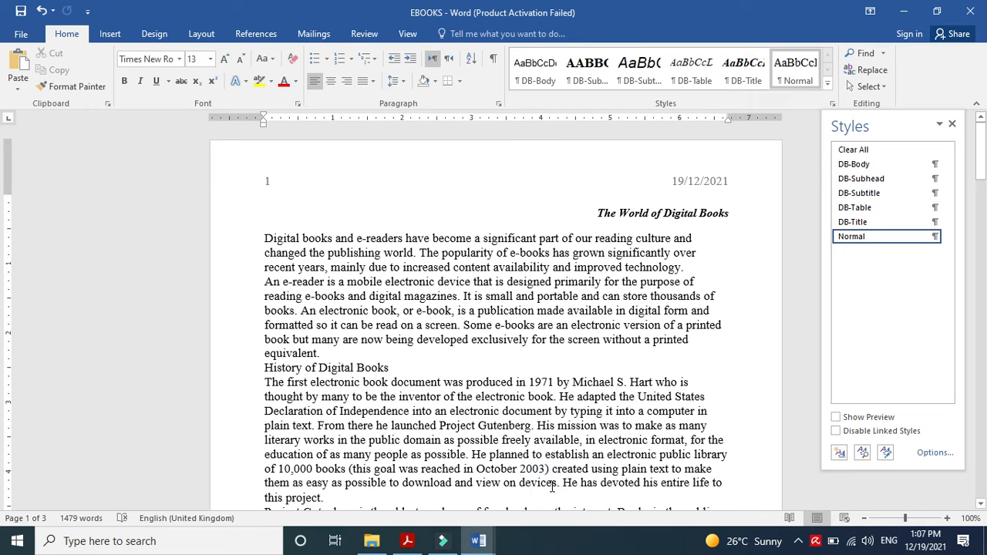
click(408, 540)
click(486, 476)
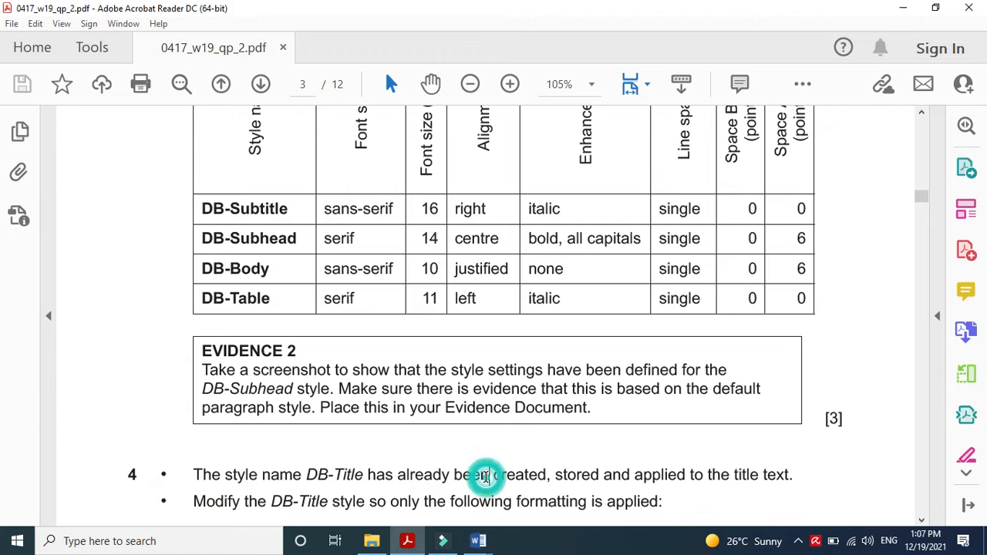
scroll(486, 478, down, 2)
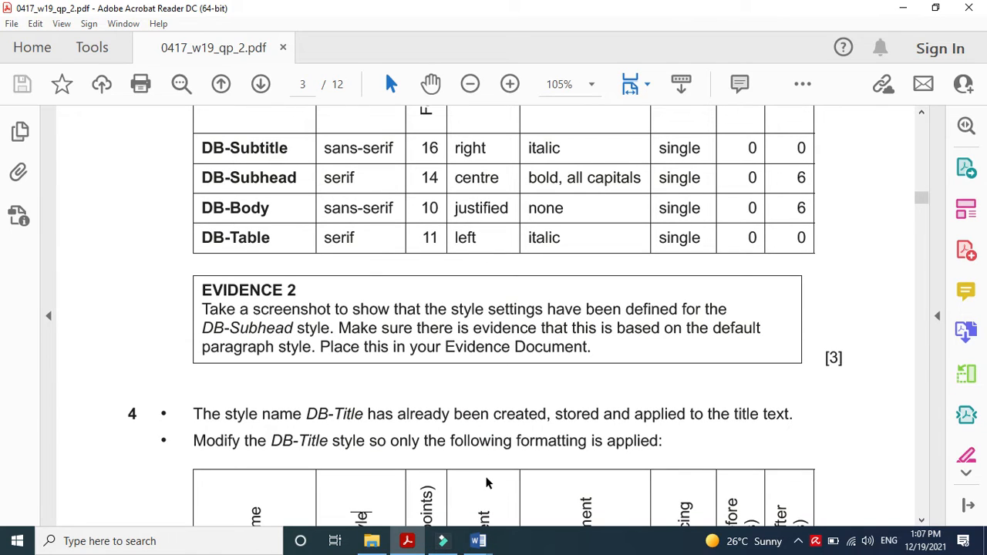
scroll(486, 483, down, 5)
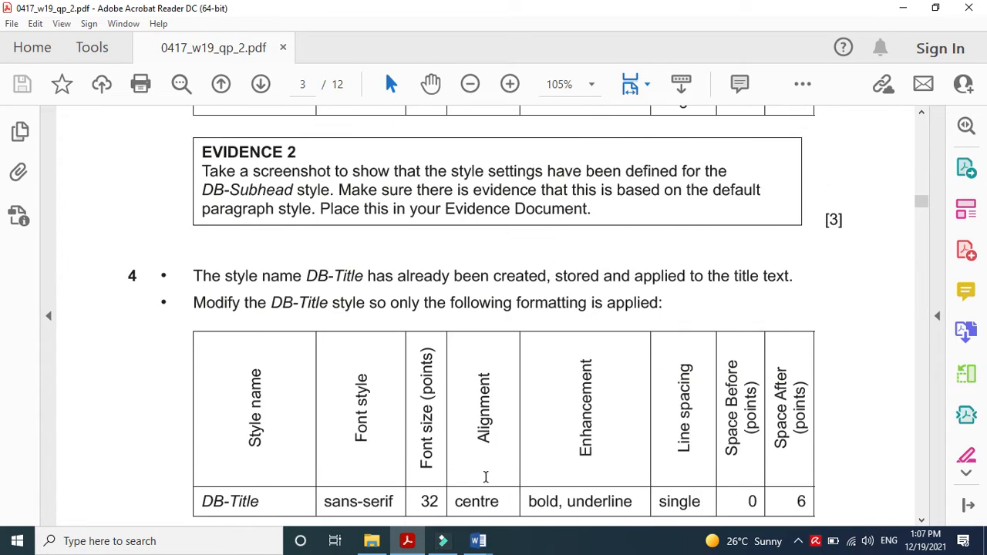
scroll(486, 482, down, 1)
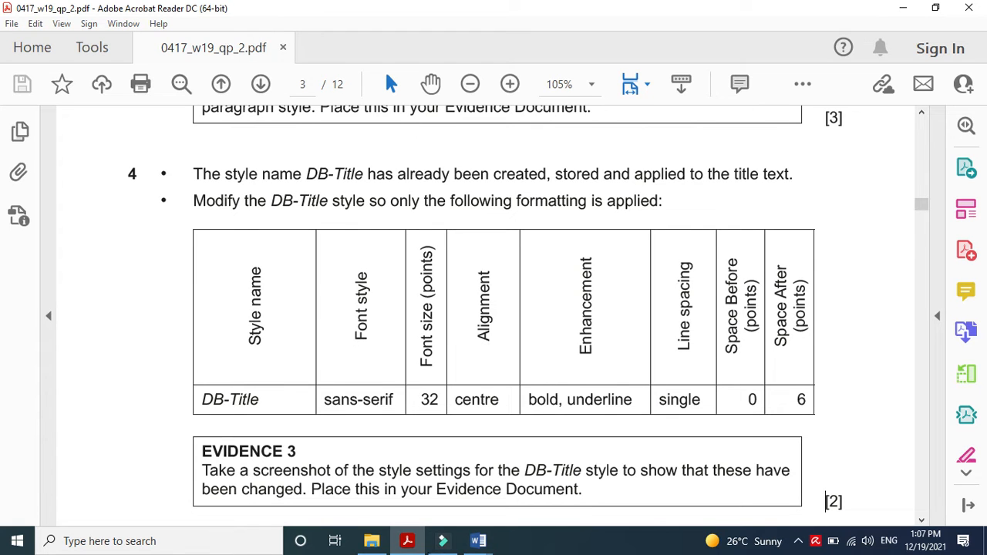
- In the EBOOKS document in Word, open the DB-Title style for modification and set its font to Arial, checking the specification in the question paper
click(478, 540)
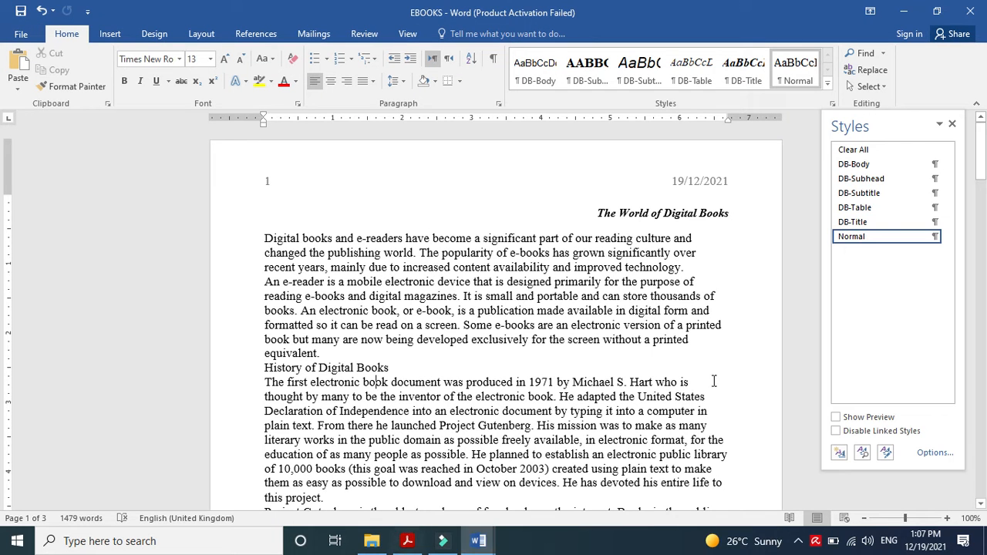
click(884, 223)
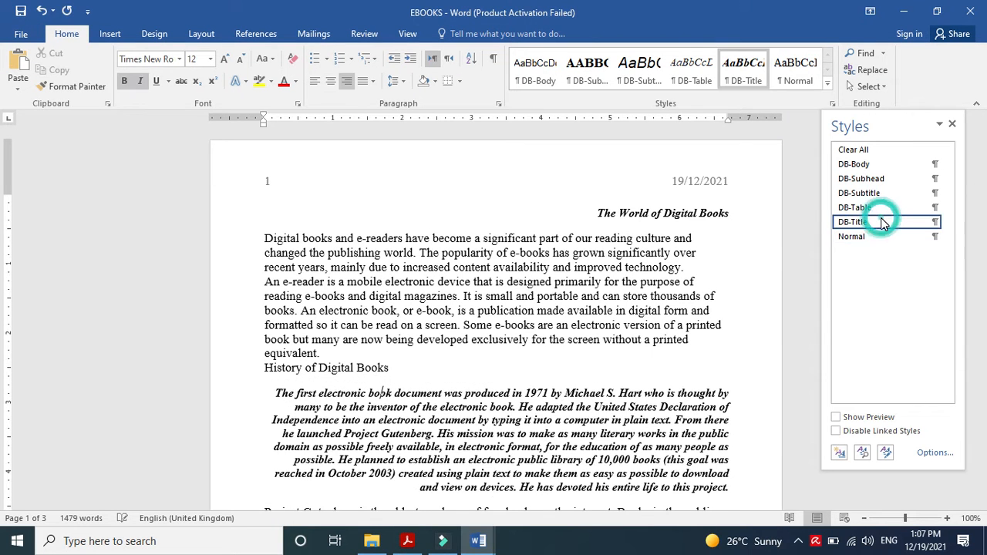
right_click(884, 223)
click(849, 262)
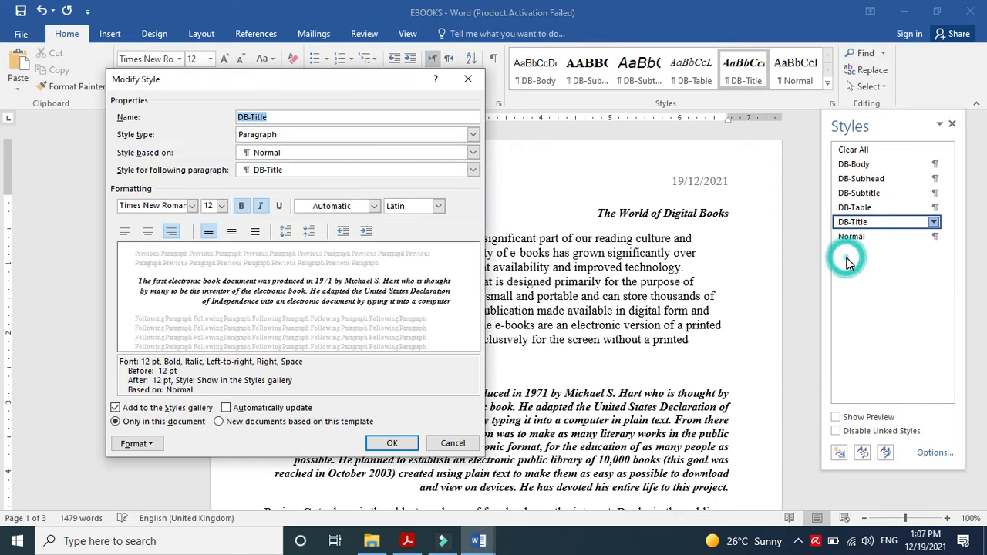
click(407, 541)
click(407, 541)
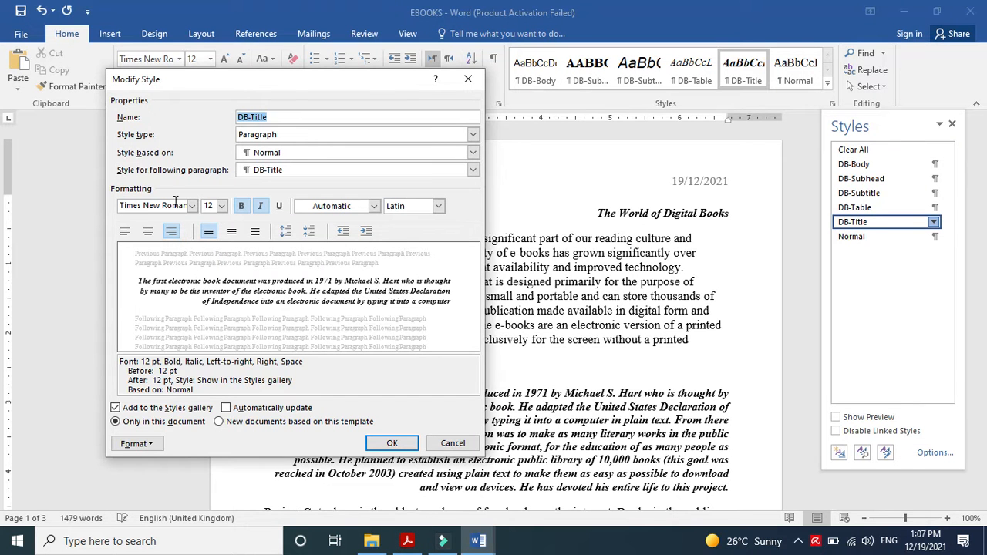
click(191, 208)
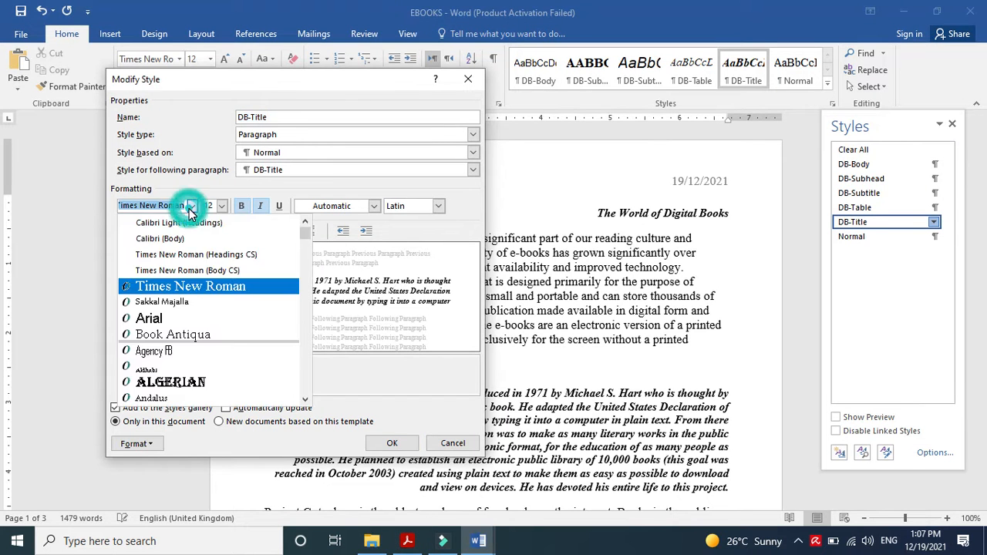
click(155, 317)
click(407, 541)
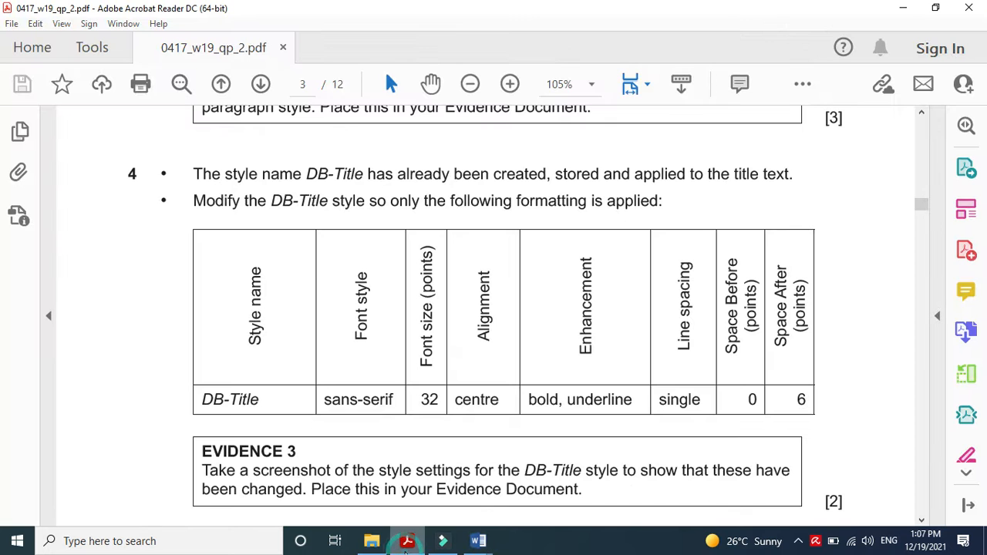
click(407, 549)
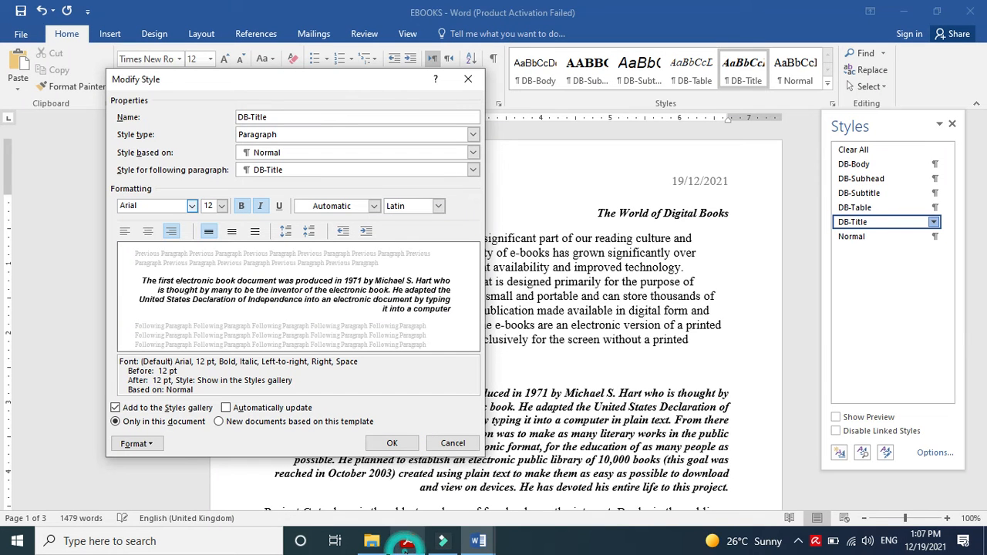
- Set the DB-Title style to font size 32, centred, with single line spacing
click(208, 205)
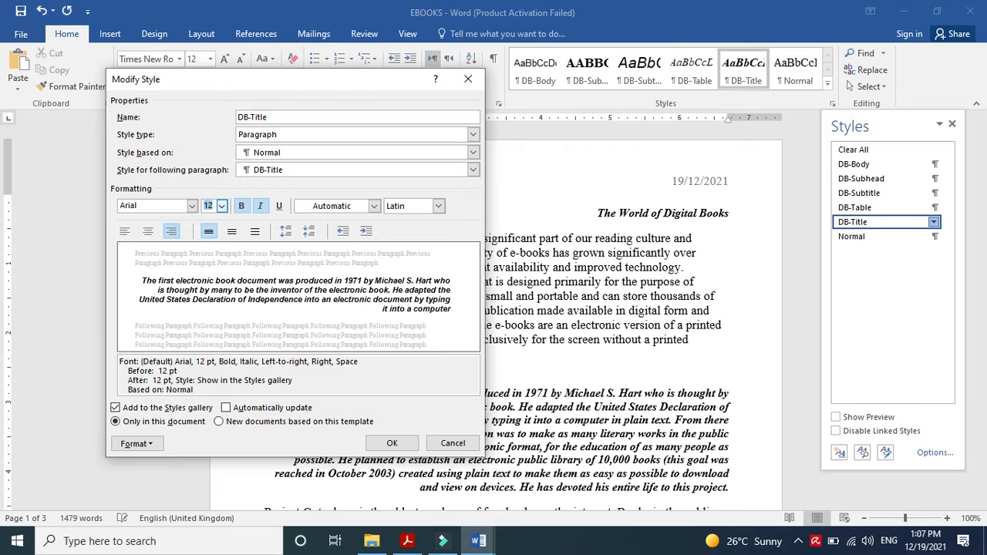
click(147, 230)
click(213, 232)
click(211, 235)
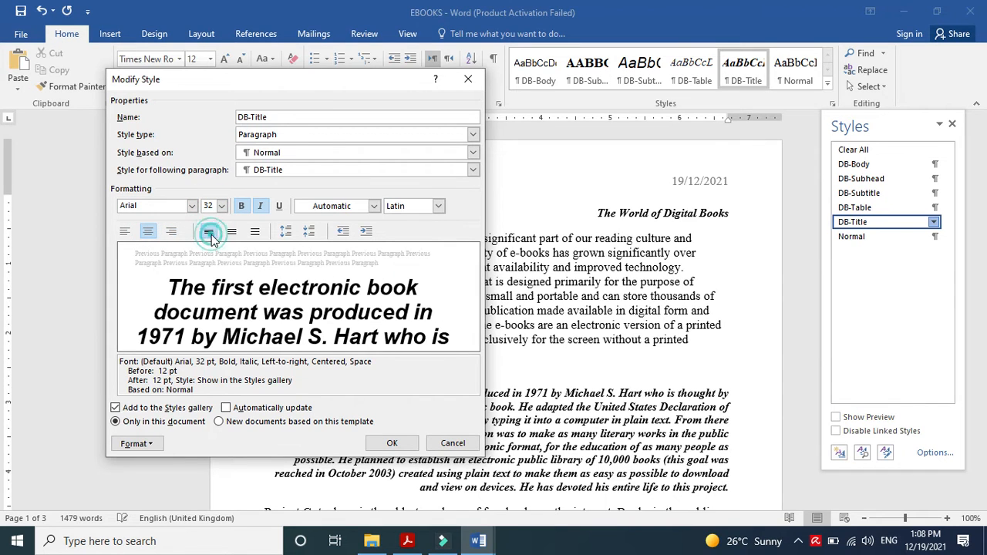
- Check the required enhancements in the question paper, then remove italic from the DB-Title style and add underline
click(406, 542)
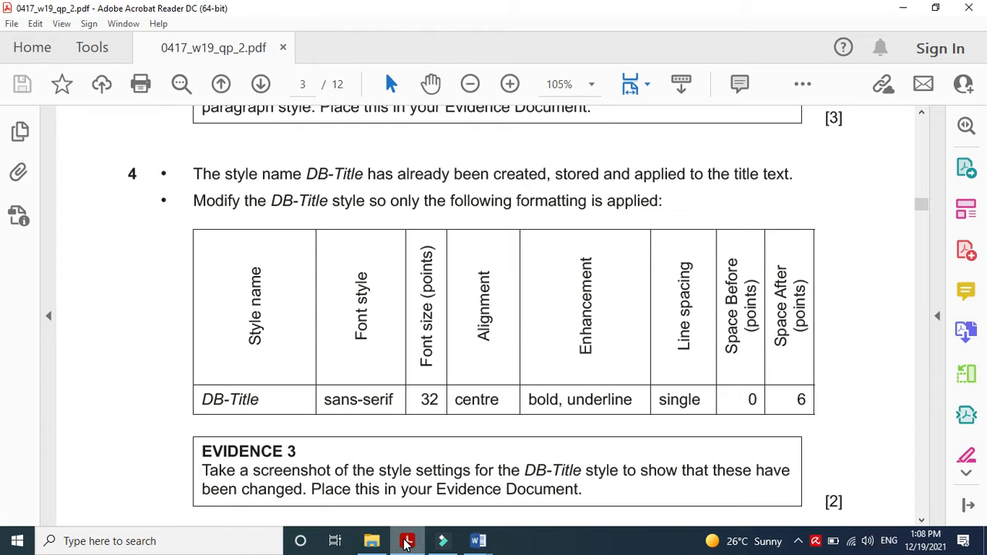
click(406, 542)
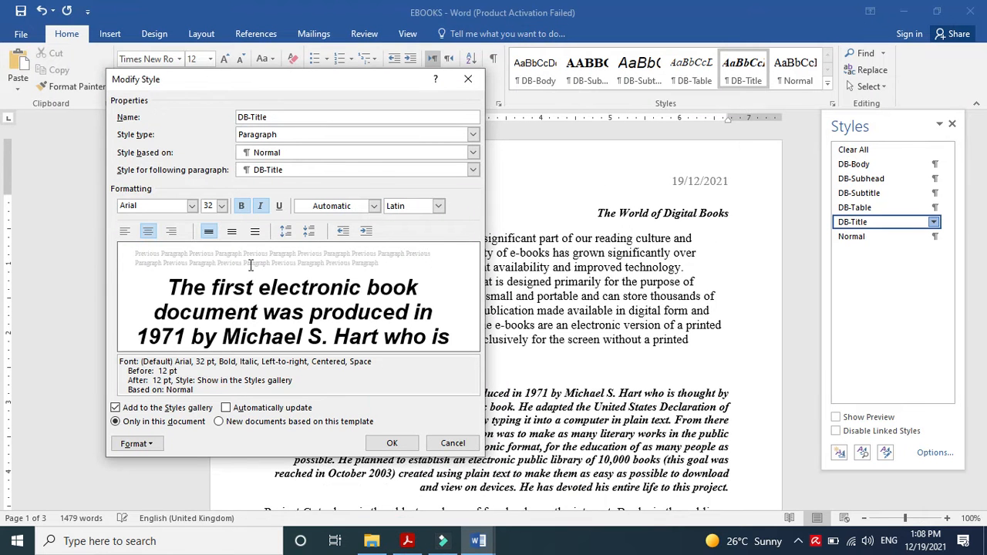
click(262, 207)
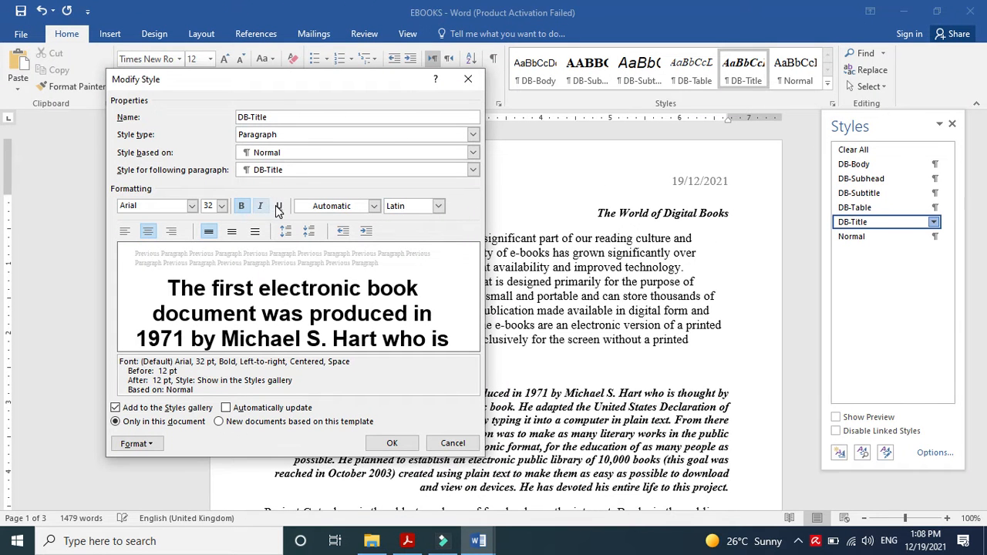
click(278, 207)
click(406, 542)
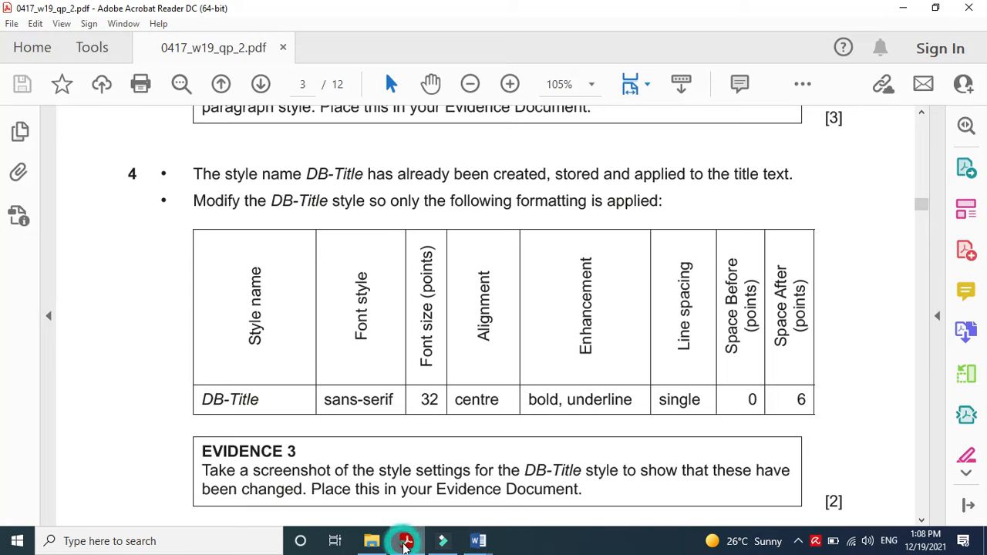
click(406, 542)
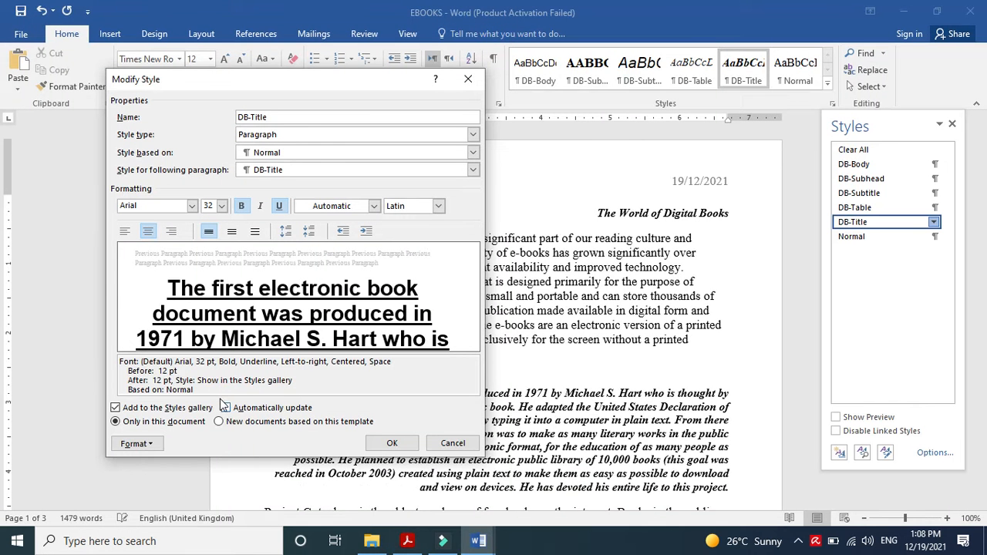
- Set DB-Title's paragraph spacing to 0 pt before and 6 pt after, and save the style
click(136, 444)
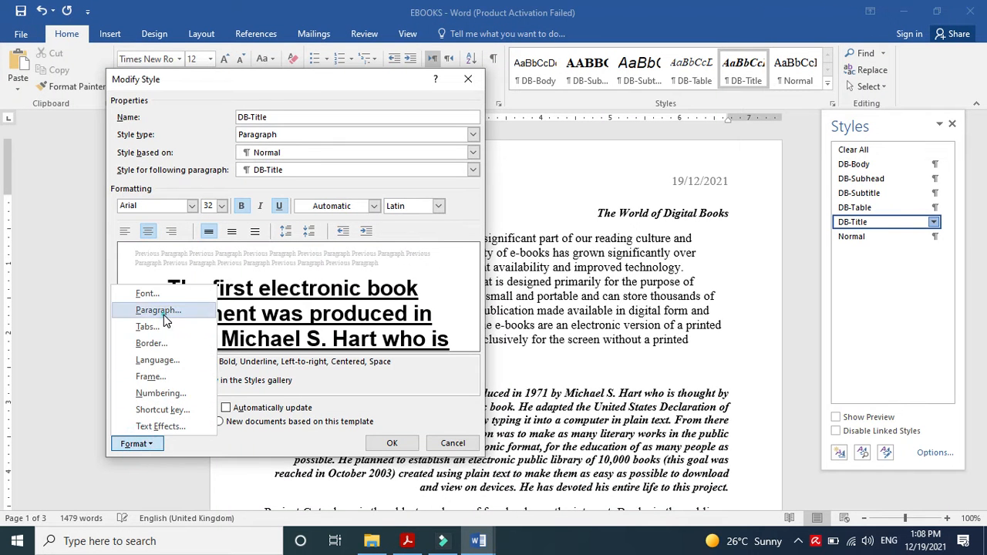
click(137, 310)
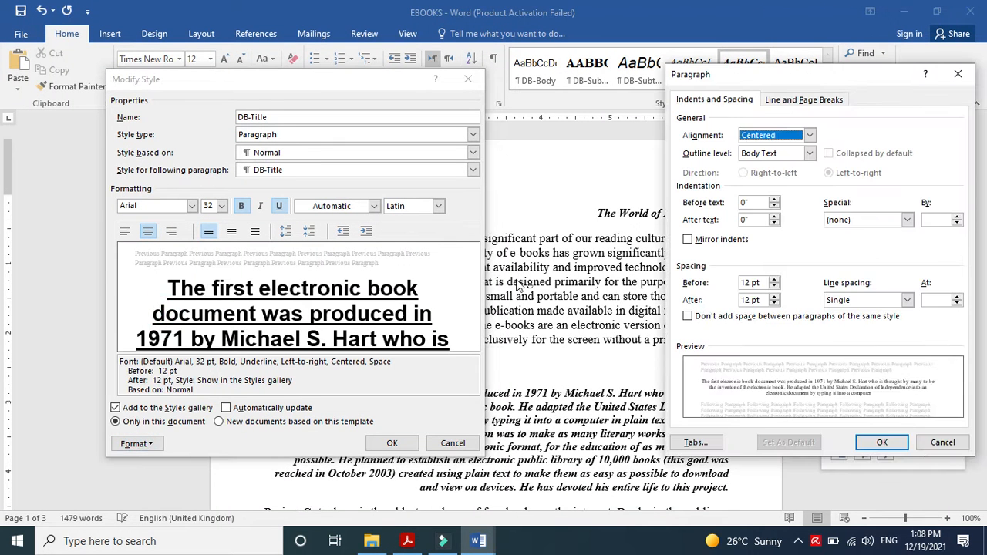
click(773, 287)
click(774, 287)
click(774, 303)
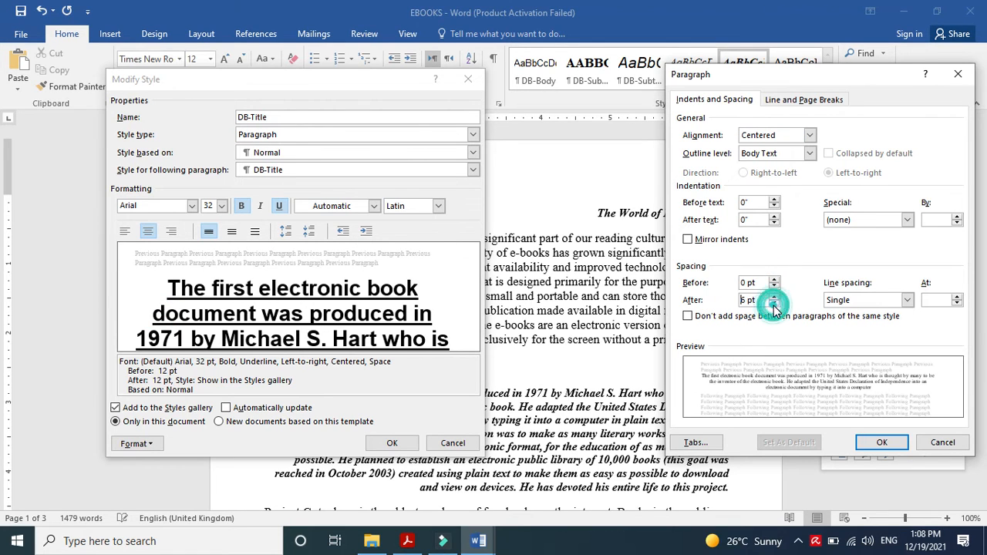
click(878, 442)
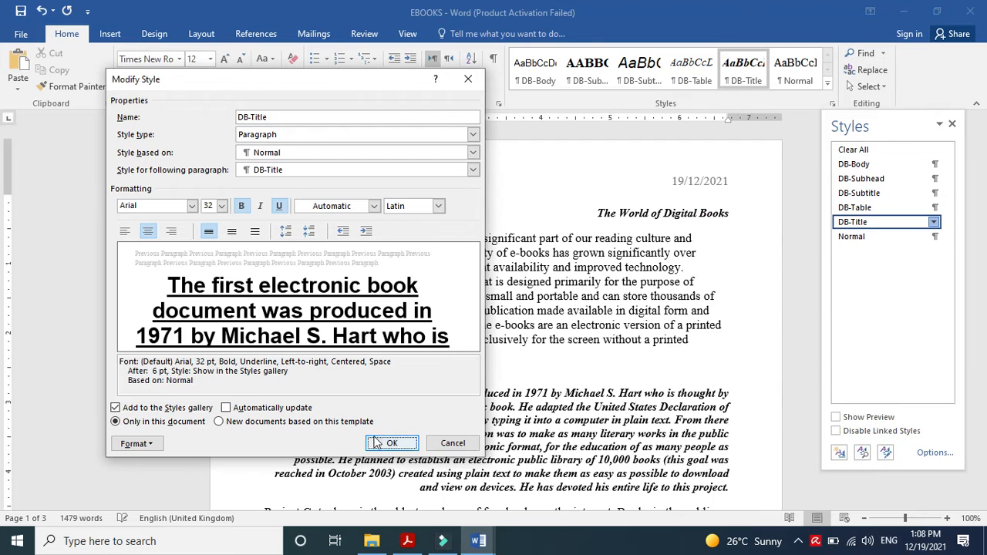
click(389, 443)
- Apply the Normal style to the text from the first electronic book paragraph onward, and place the cursor in the document title
drag(298, 402, 717, 511)
drag(708, 513, 703, 506)
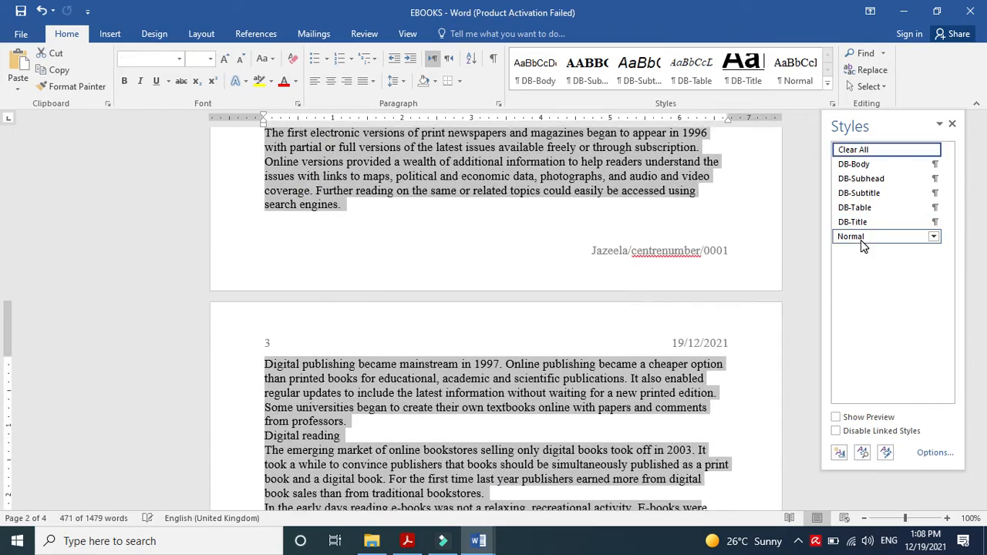
click(861, 240)
drag(983, 282, 982, 154)
click(621, 215)
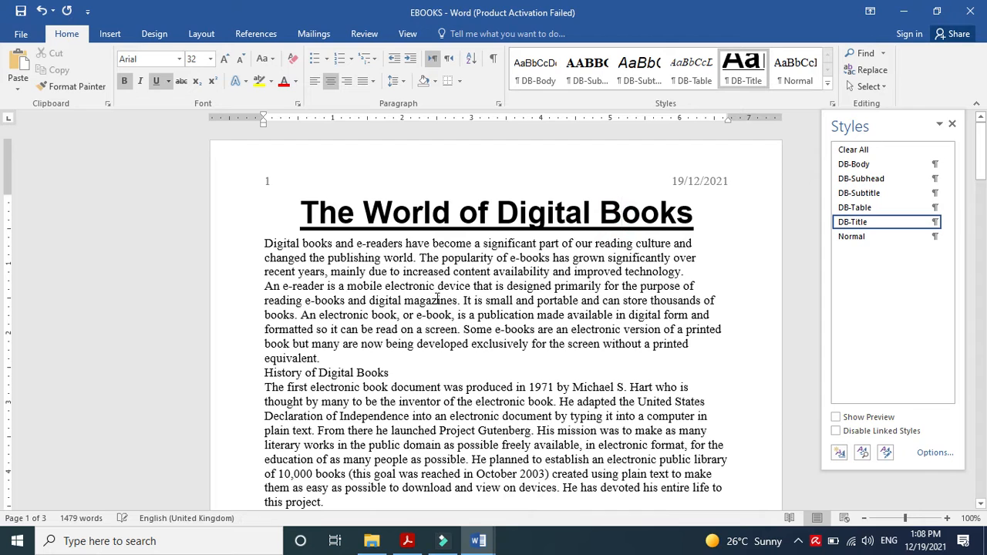
- Read the Evidence 3 instructions, display DB-Title's style definition with its paragraph settings in EBOOKS for the screenshot, and close both without changes
click(407, 541)
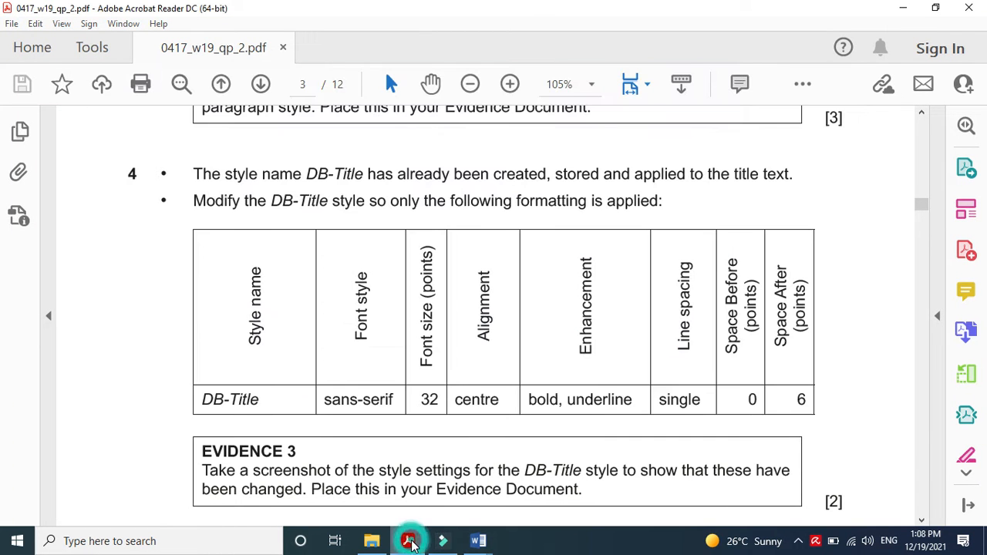
mouse_move(481, 536)
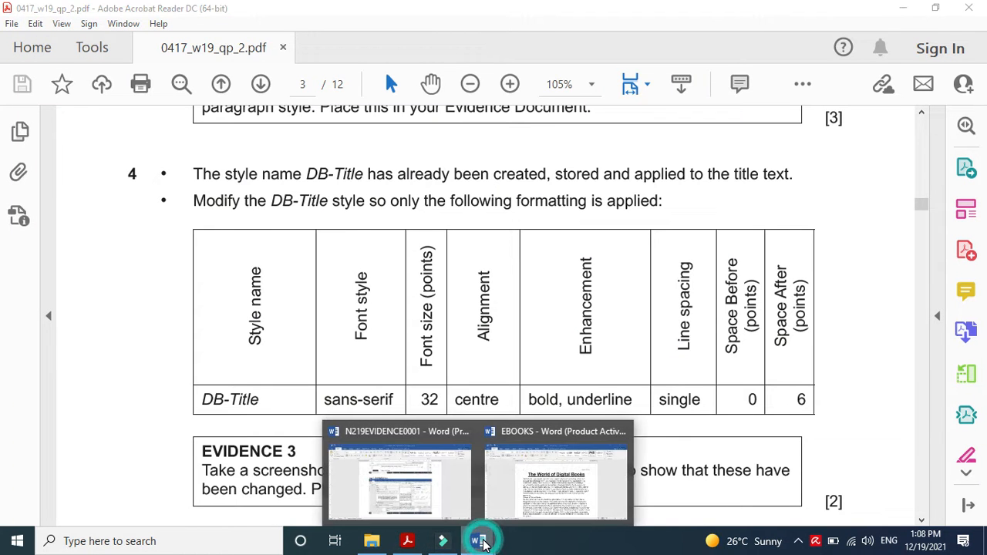
click(551, 491)
right_click(875, 228)
click(774, 255)
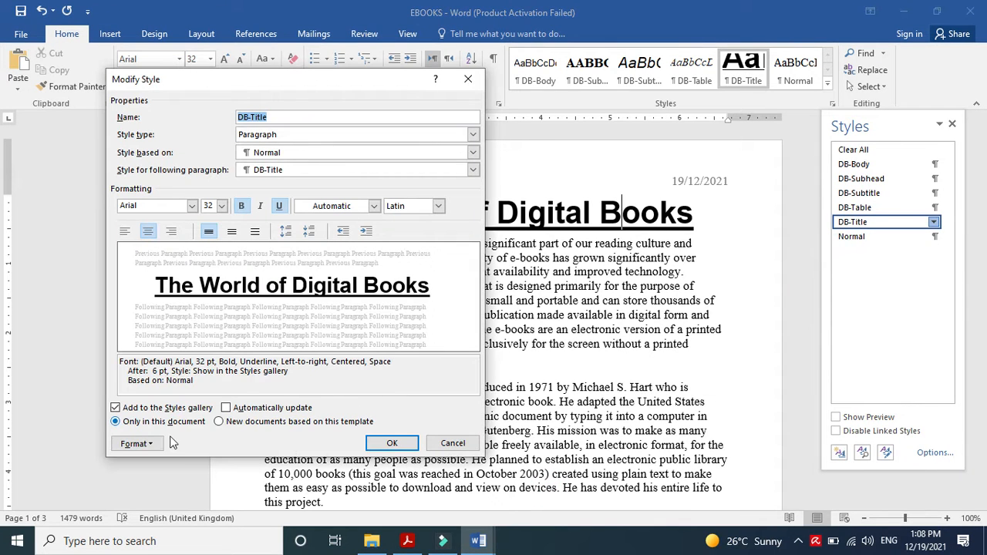
click(154, 442)
click(183, 318)
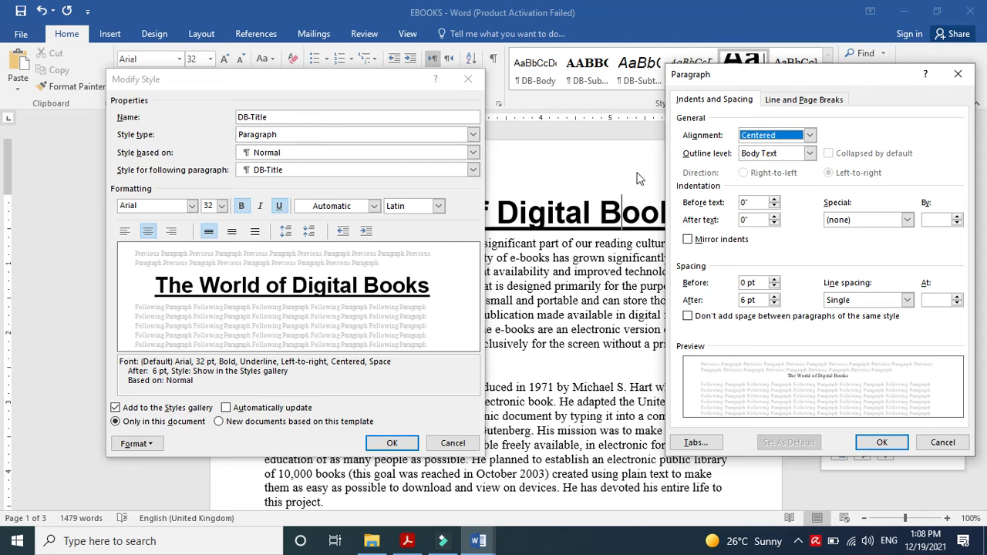
click(958, 74)
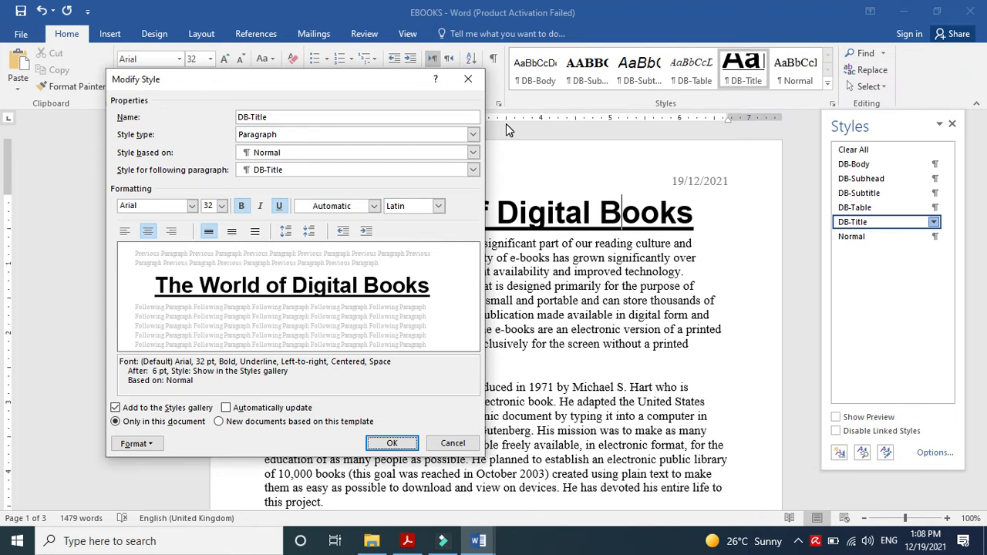
click(468, 79)
- Paste the DB-Title style screenshot under the EVIDENCE 3 heading in the N219EVIDENCE0001 document
mouse_move(478, 541)
click(370, 482)
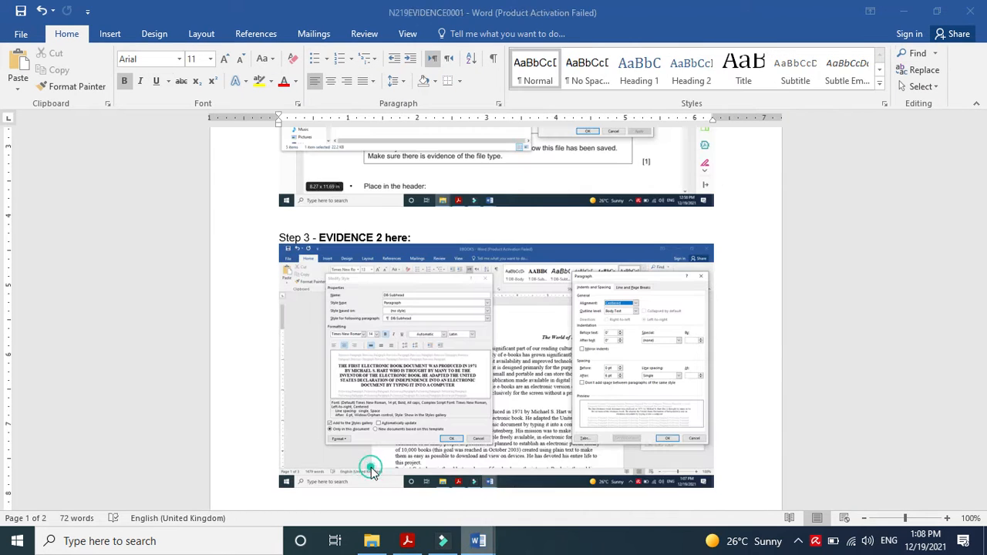
drag(982, 224, 984, 291)
click(323, 310)
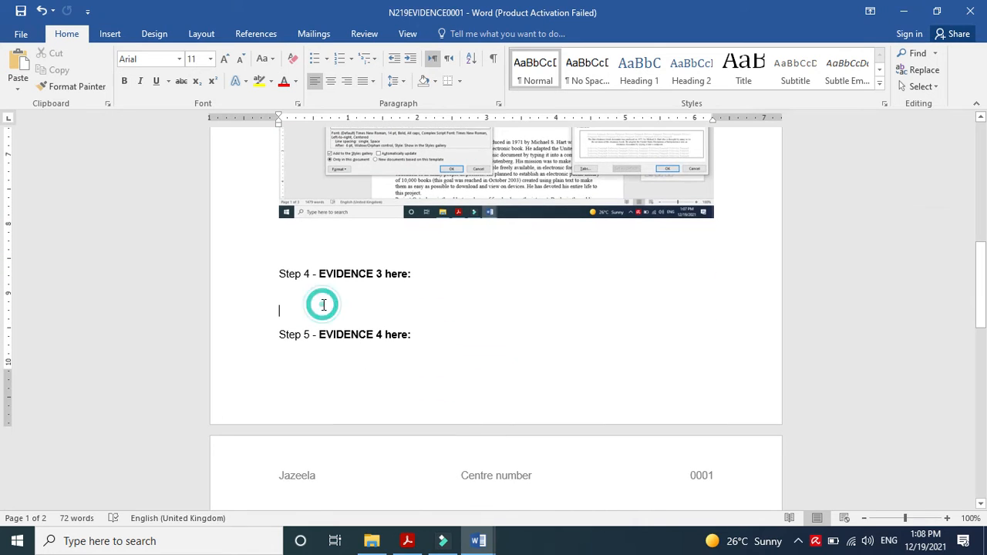
key(ctrl+v)
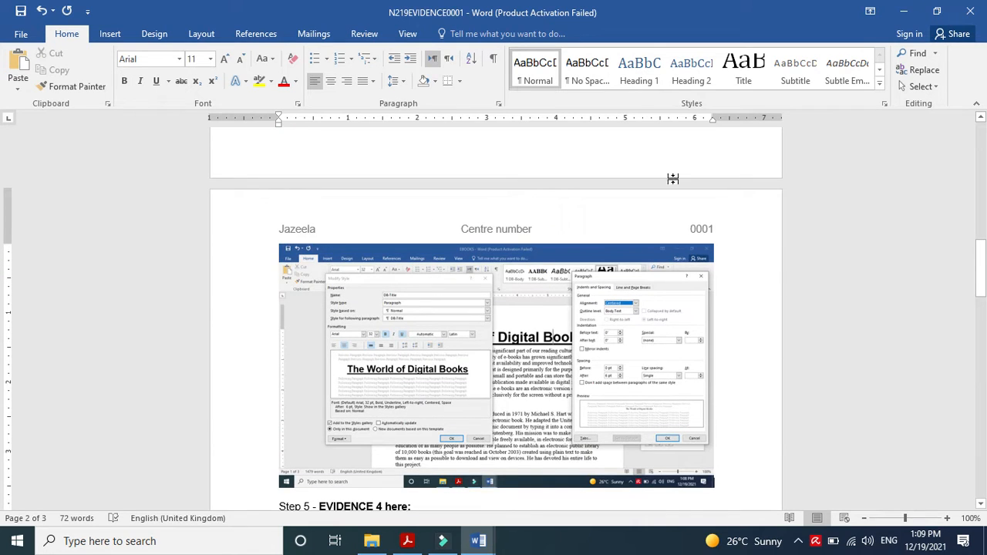
- Insert blank lines above the Step 4 - EVIDENCE 3 heading to push it onto the next page with its screenshot
drag(981, 264, 981, 220)
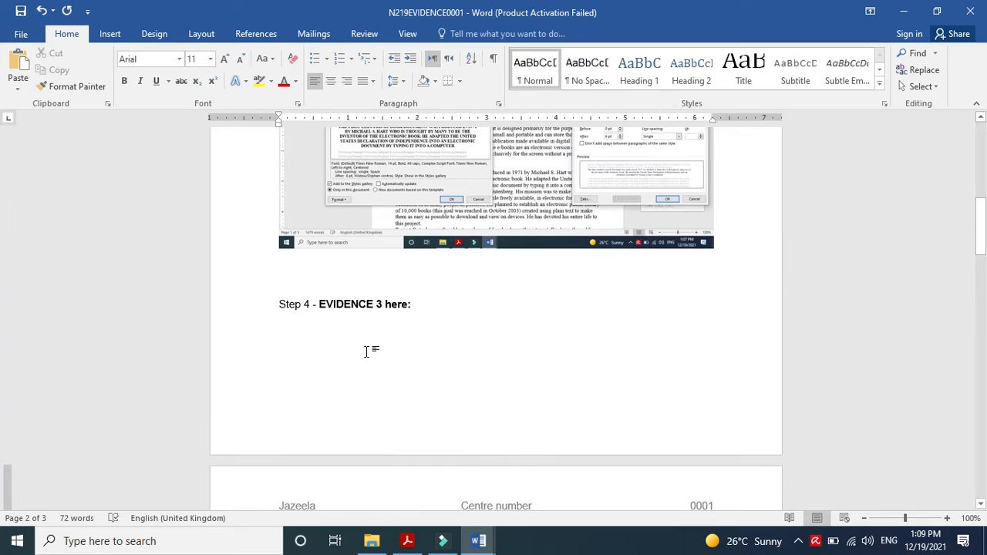
key(Return)
key(Return)
key(Return)
key(Return)
key(Return)
key(Return)
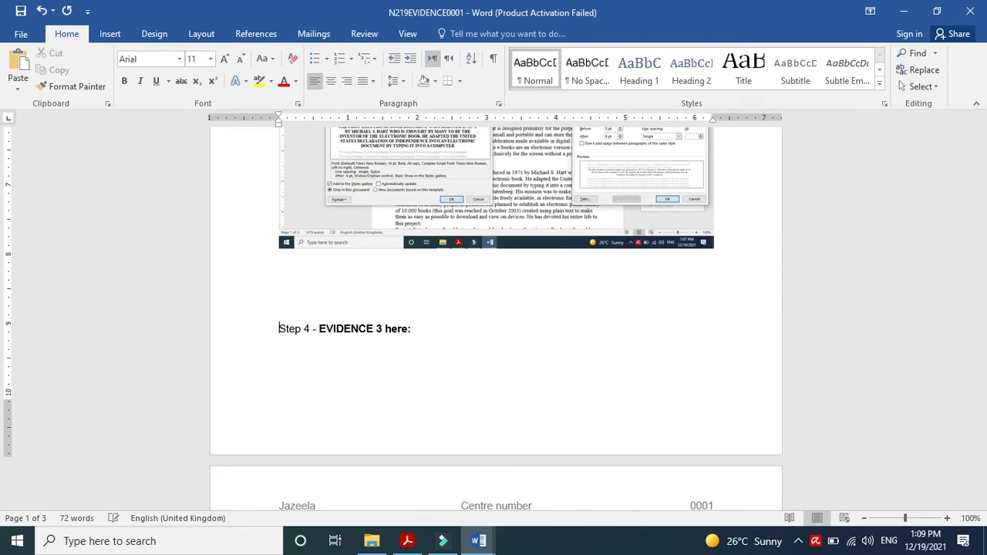
key(Return)
key(Return)
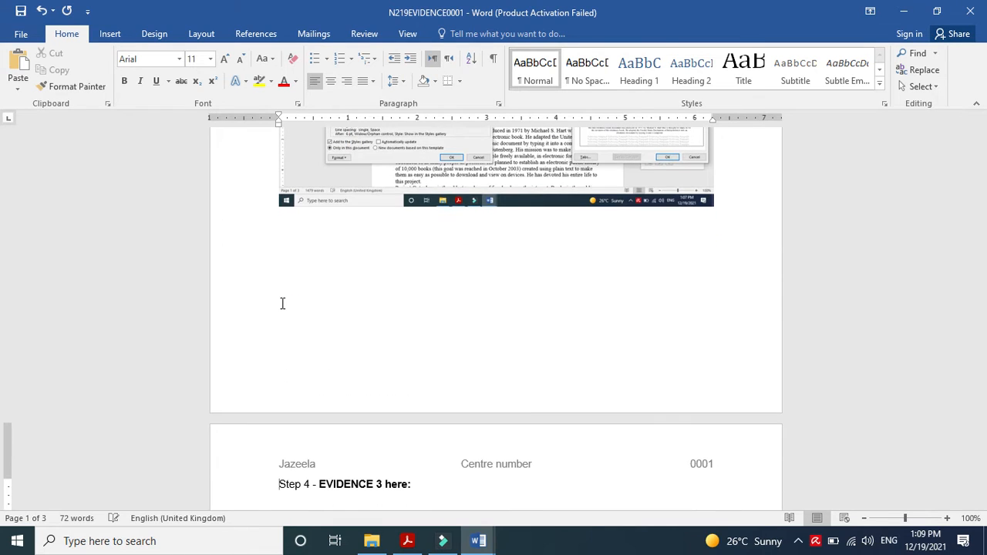
- Read the task 5 and Evidence 4 instructions in the exam paper, and position the EBOOKS style list over the page for the screenshot
mouse_move(478, 541)
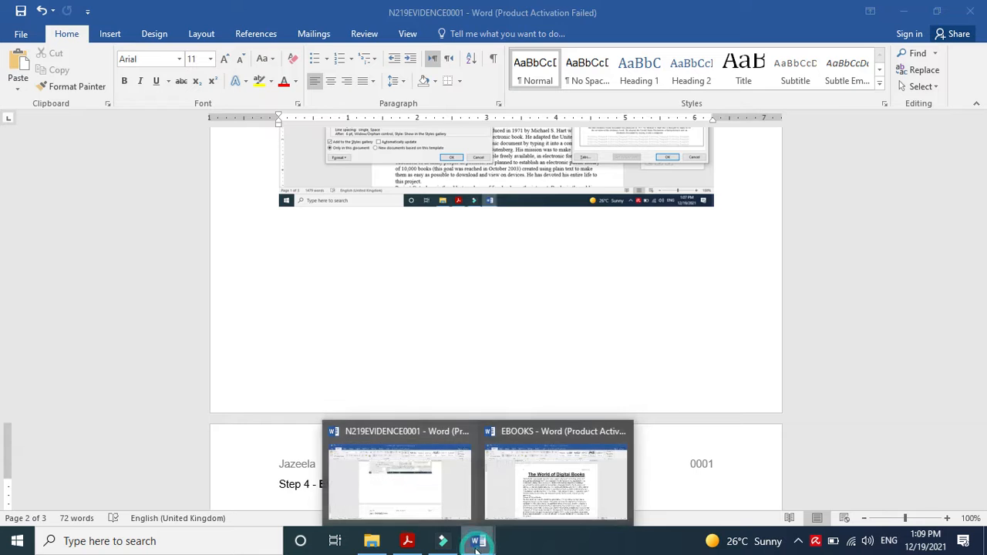
click(545, 446)
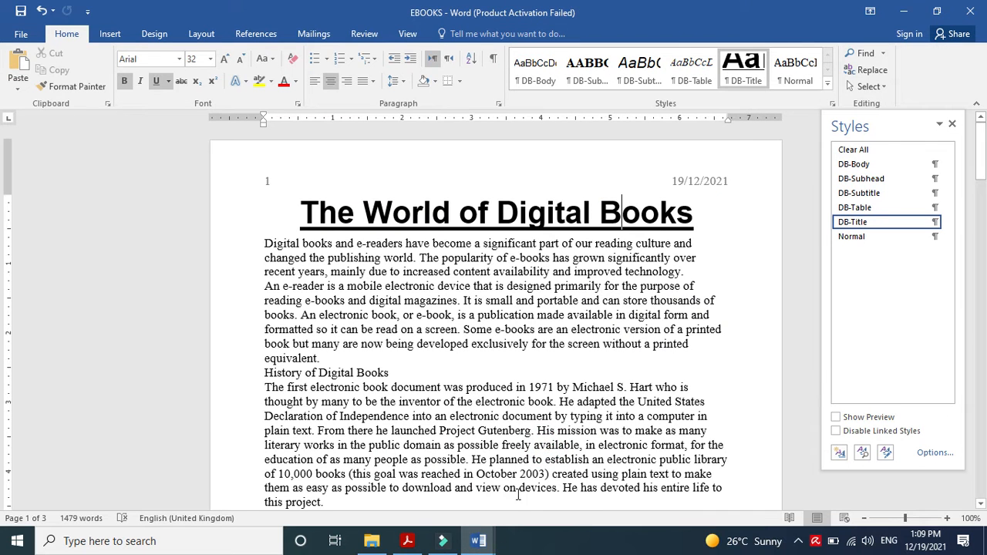
click(401, 547)
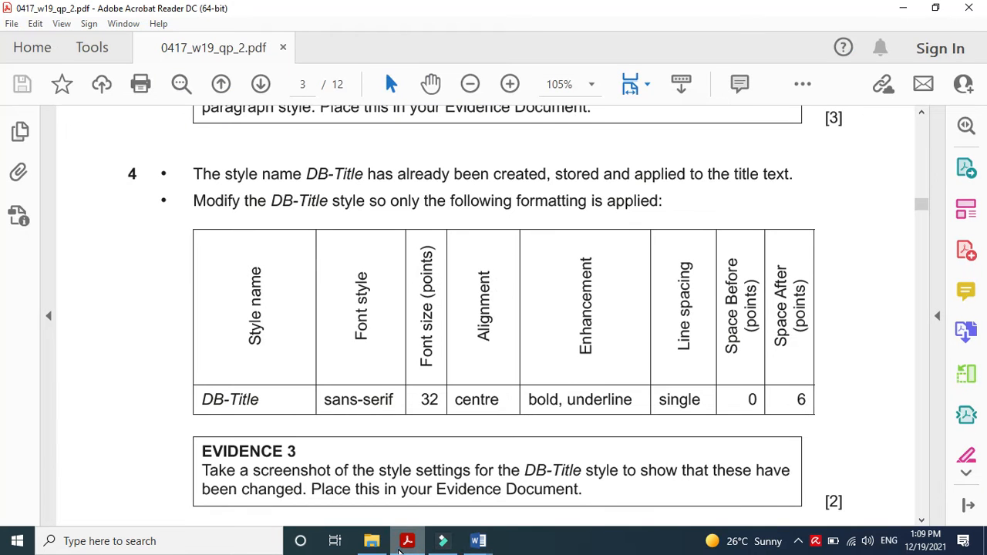
scroll(401, 546, down, 3)
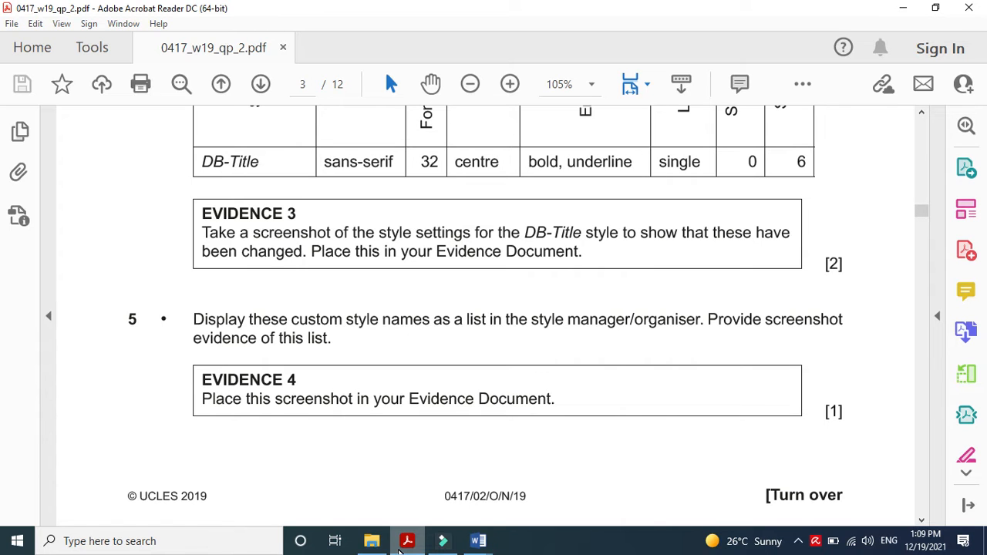
scroll(401, 548, down, 1)
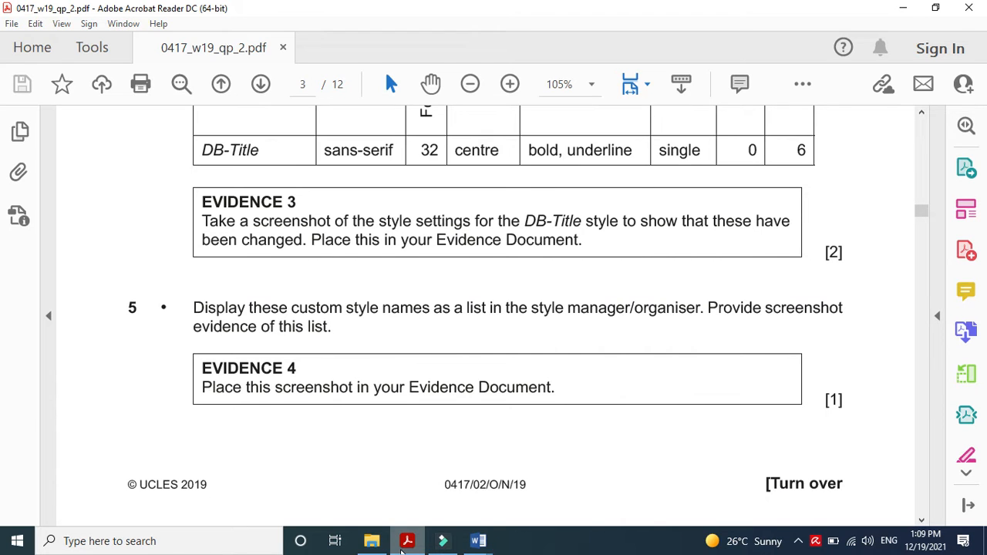
click(405, 546)
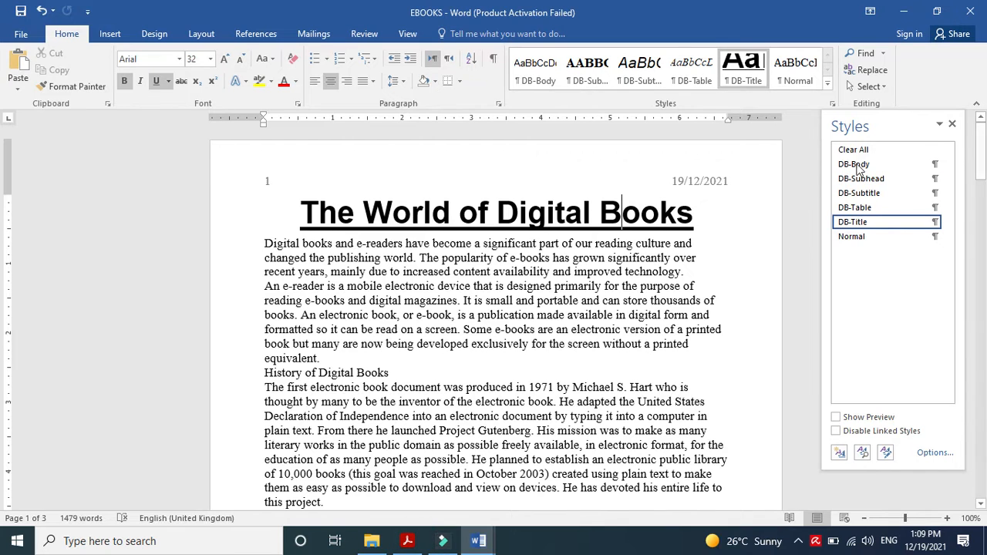
drag(896, 119, 795, 138)
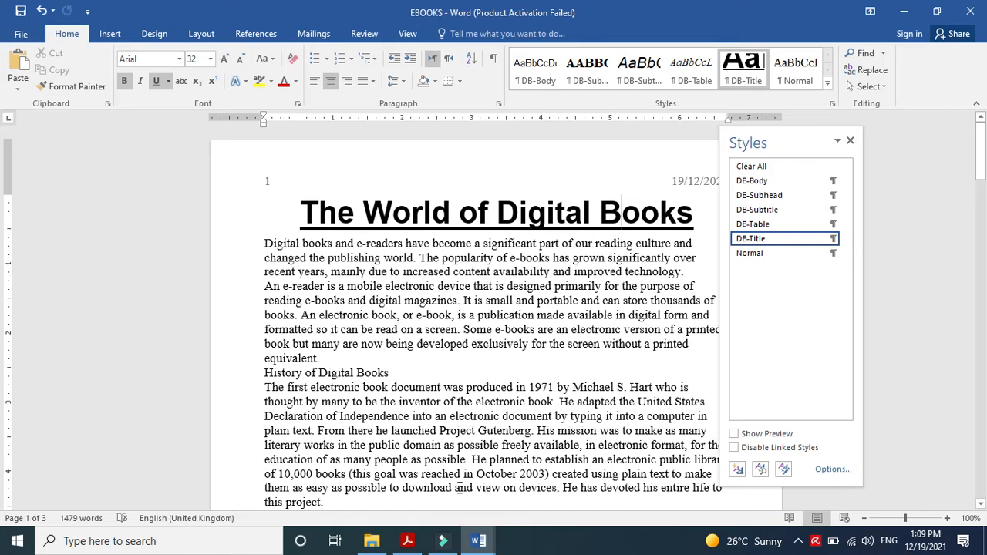
- Paste the style list screenshot under the Step 5 - EVIDENCE 4 heading in the N219EVIDENCE0001 document
click(478, 543)
click(412, 453)
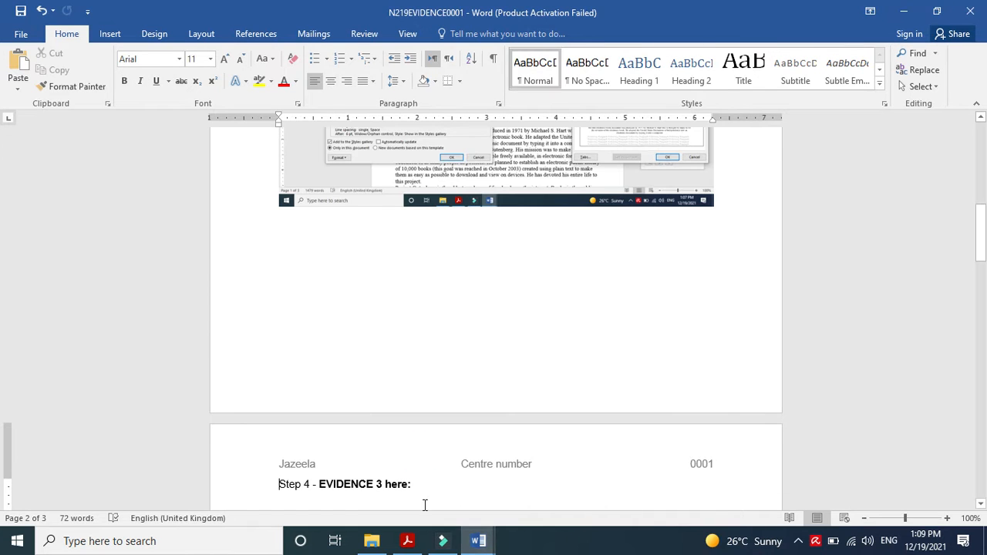
click(417, 486)
key(Return)
key(ctrl+v)
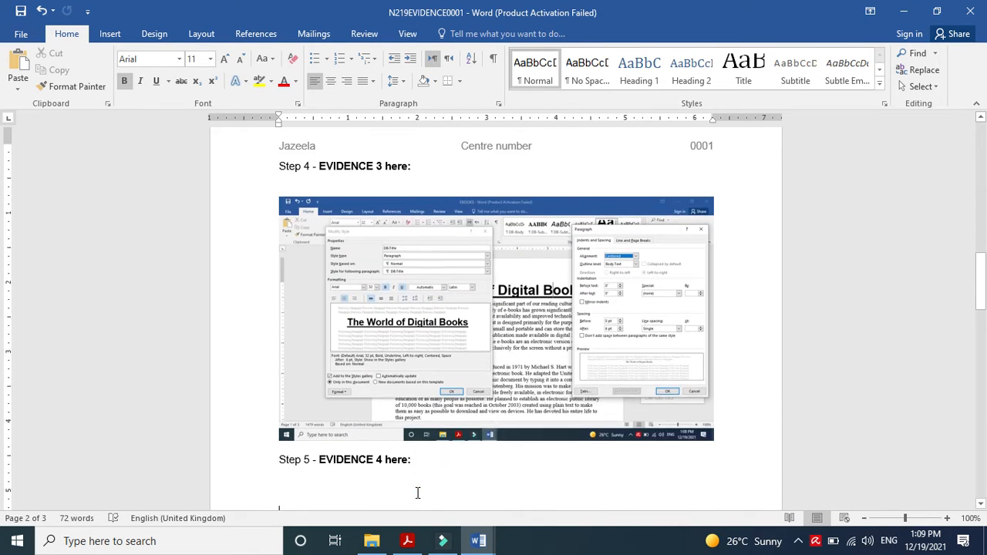
click(349, 446)
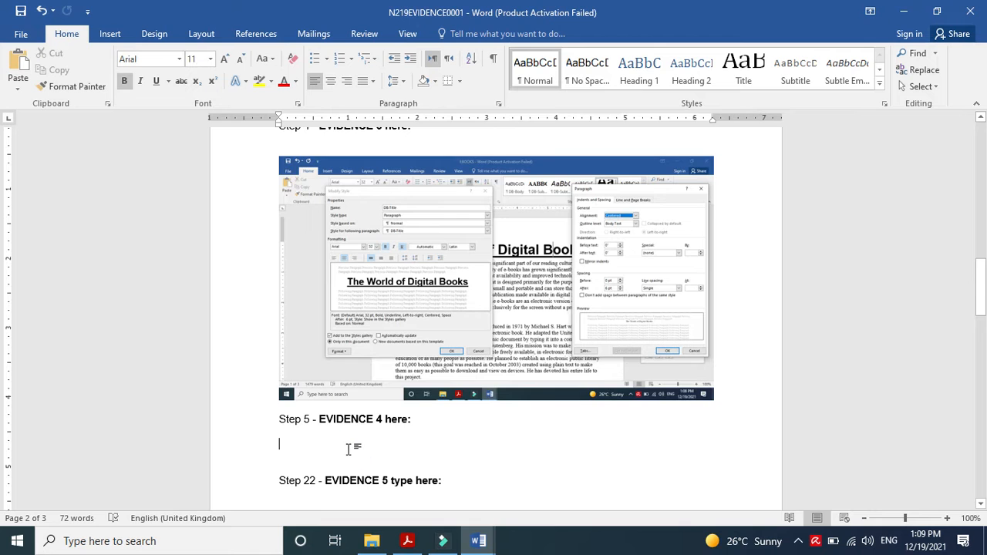
key(ctrl+v)
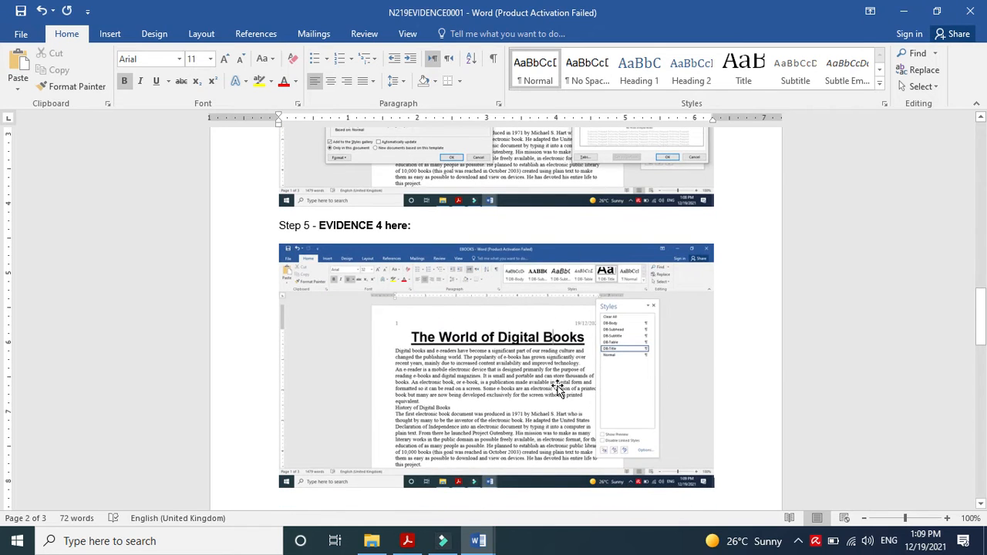
- Switch to the exam paper in Acrobat Reader, find task 6 on page 4, and copy the subtitle text "Report by:"
click(406, 541)
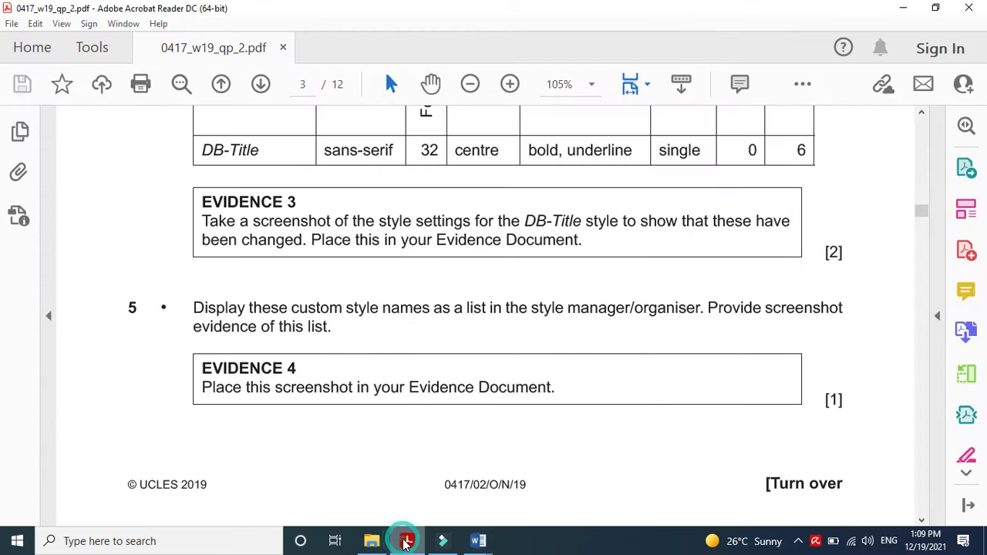
click(406, 541)
click(406, 542)
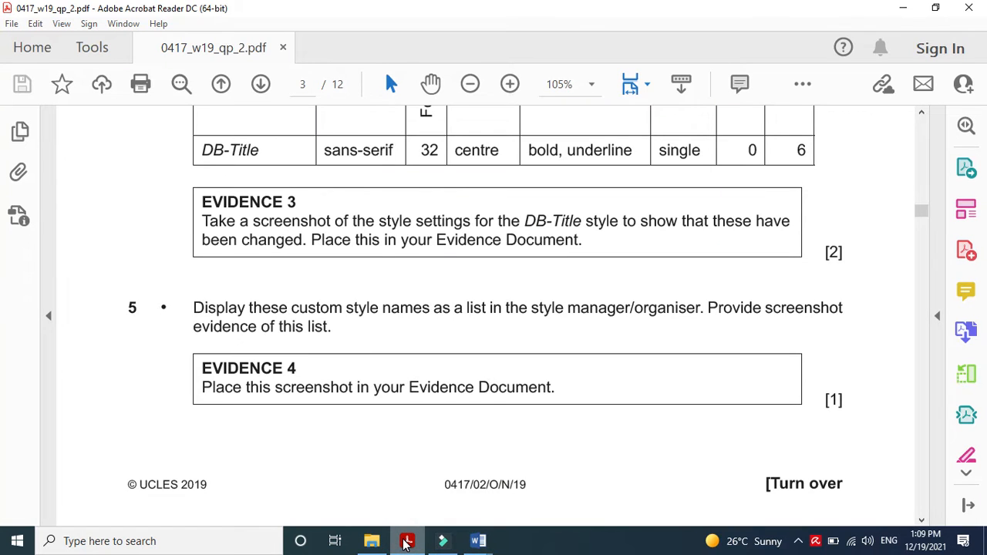
key(Down)
key(Down)
key(Down)
key(Down)
key(Down)
key(Down)
key(Down)
key(Down)
key(Down)
key(Down)
key(Down)
key(Down)
key(Down)
key(Down)
key(Down)
key(Down)
key(Down)
key(Down)
key(Down)
key(Down)
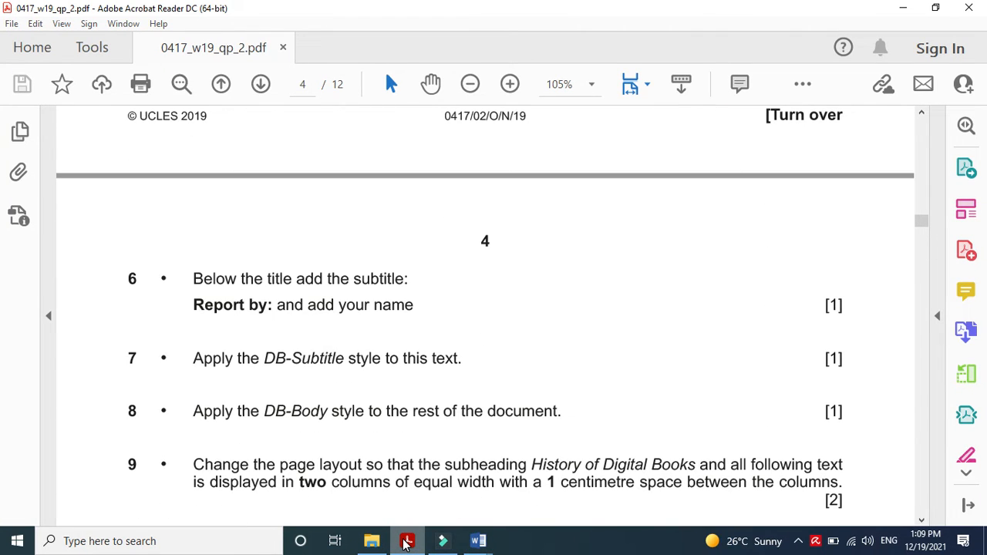
key(Down)
drag(194, 298, 270, 296)
key(ctrl+c)
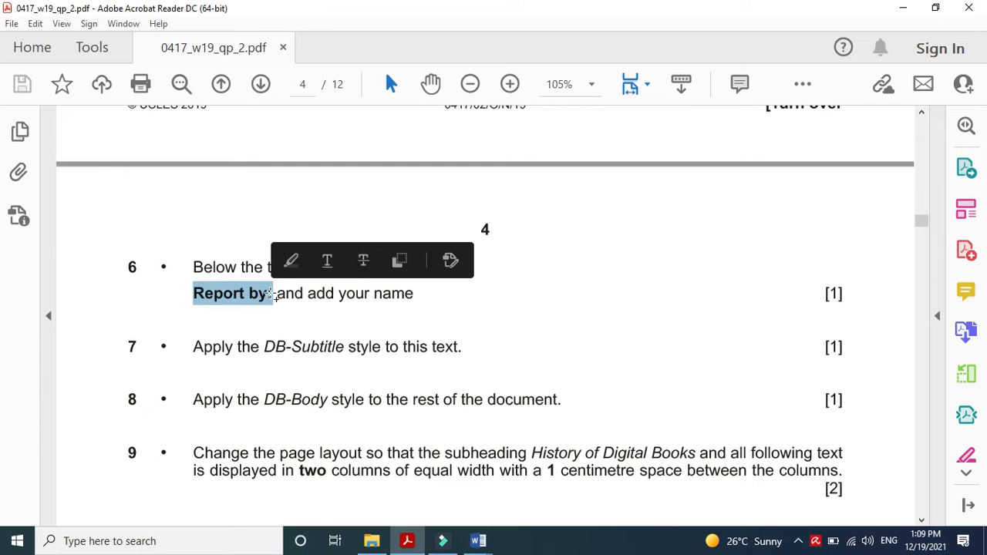
- Switch to the EBOOKS document in Word and add the subtitle "Report by:" with the author's name on a new line below the title
click(407, 545)
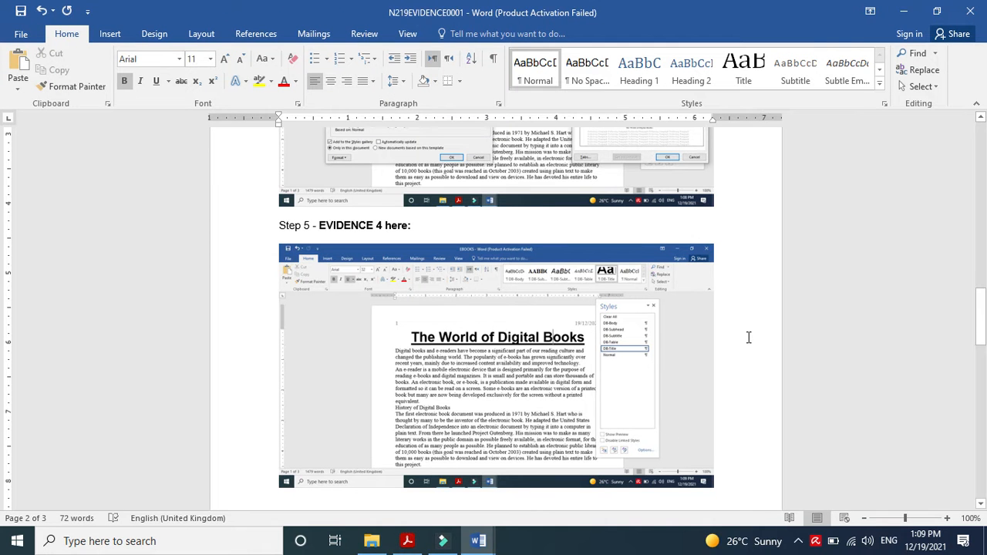
mouse_move(479, 540)
click(489, 455)
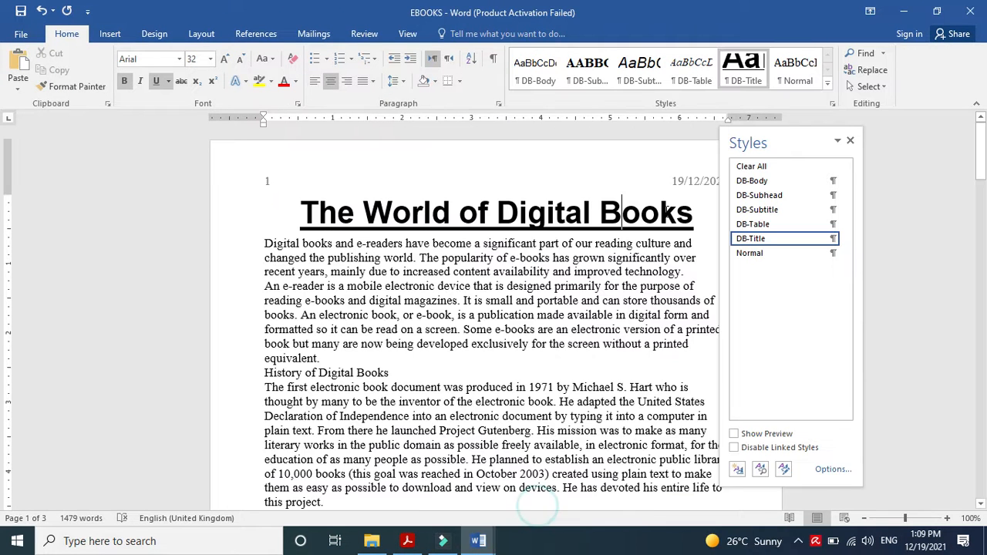
drag(802, 150, 910, 146)
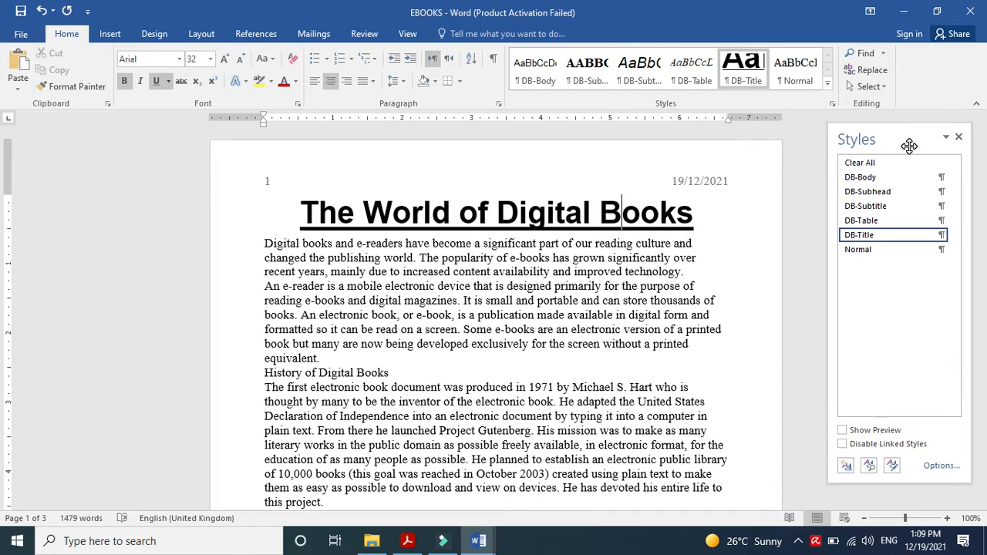
click(703, 216)
key(Return)
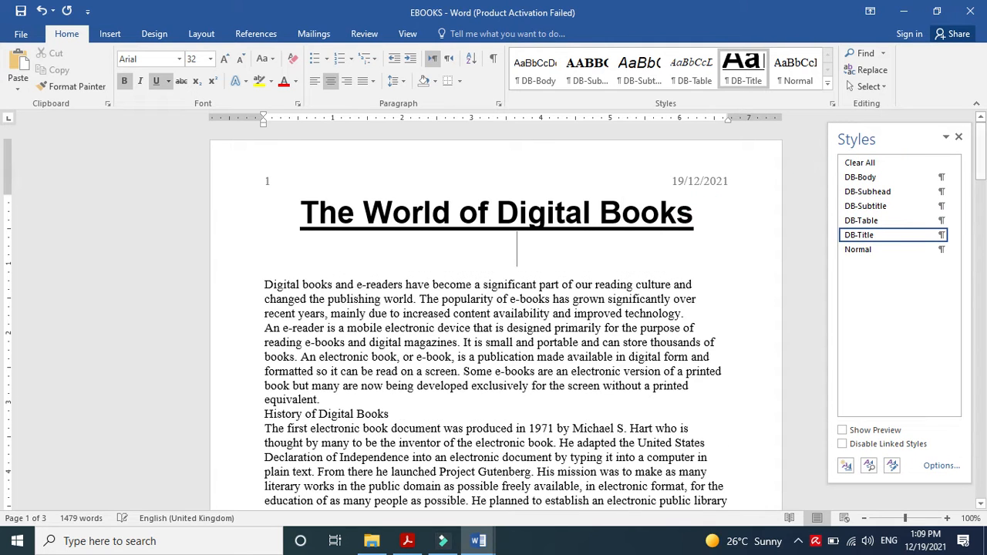
key(ctrl+v)
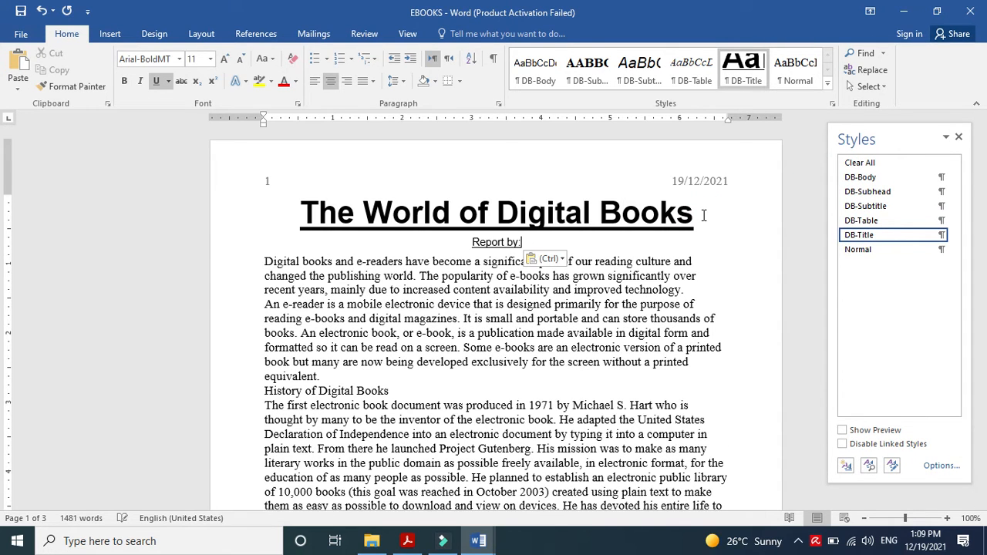
text(Jazeela)
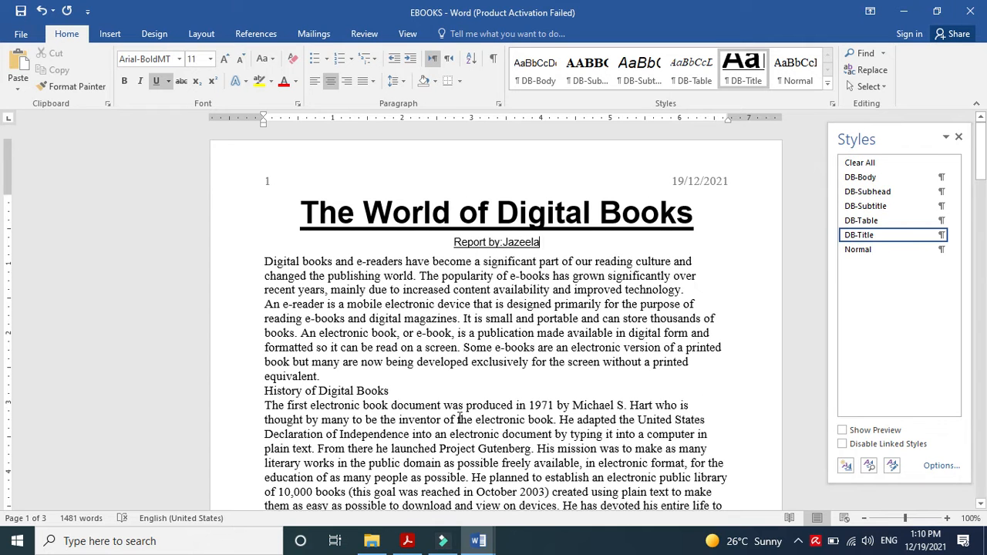
- Check the next task in the PDF question paper and apply the DB-Subtitle style to the "Report by:" line
click(407, 541)
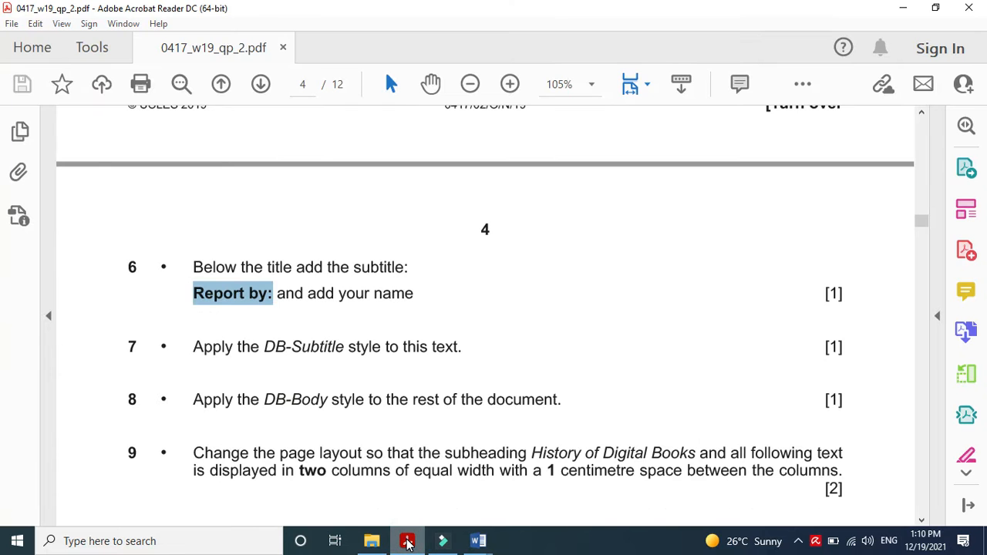
click(407, 541)
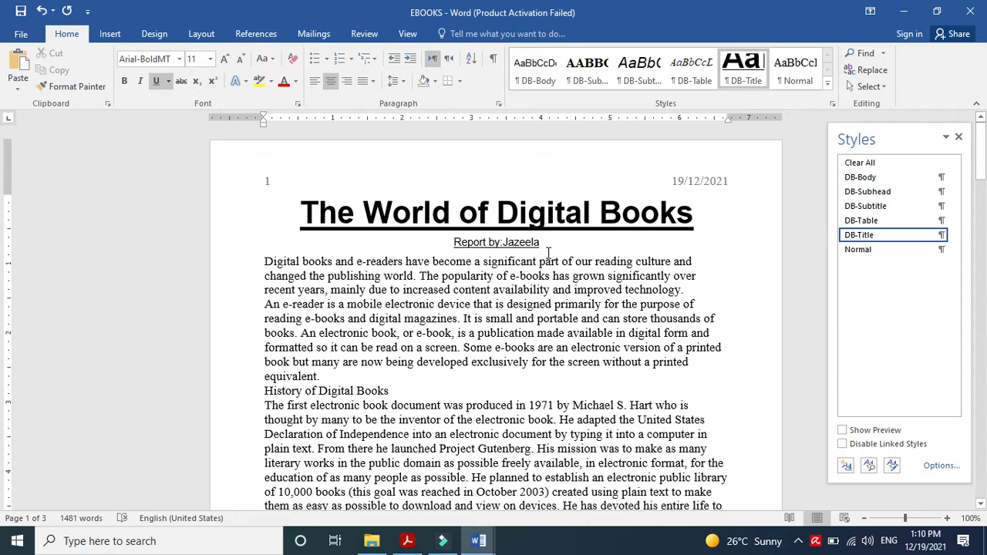
drag(546, 246, 455, 243)
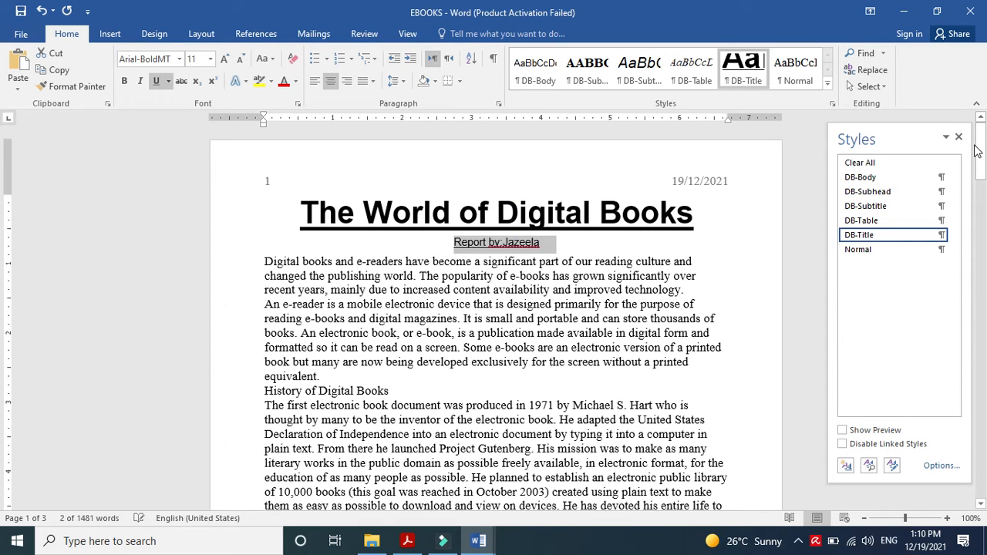
click(882, 206)
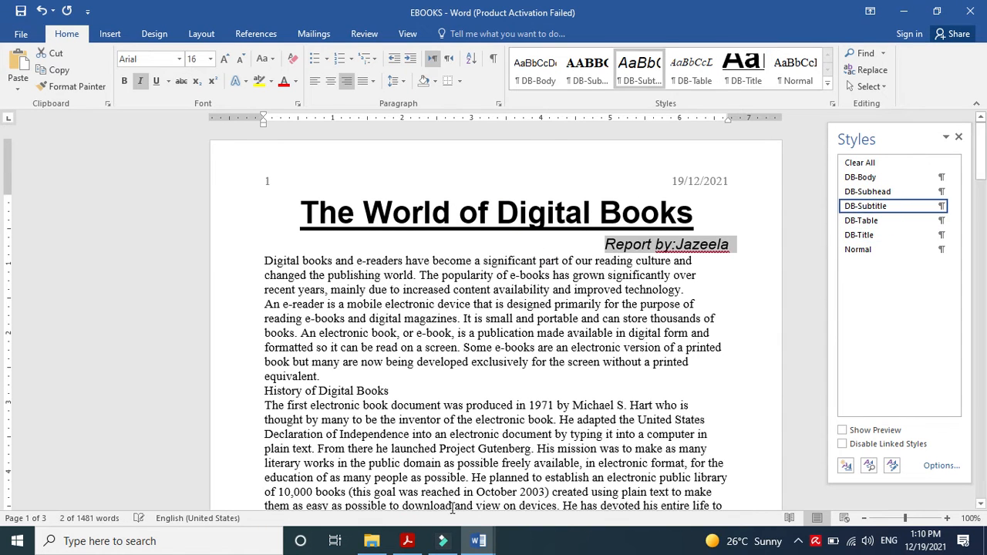
- Apply the DB-Body style to all text below the subtitle through the end of the document
click(406, 541)
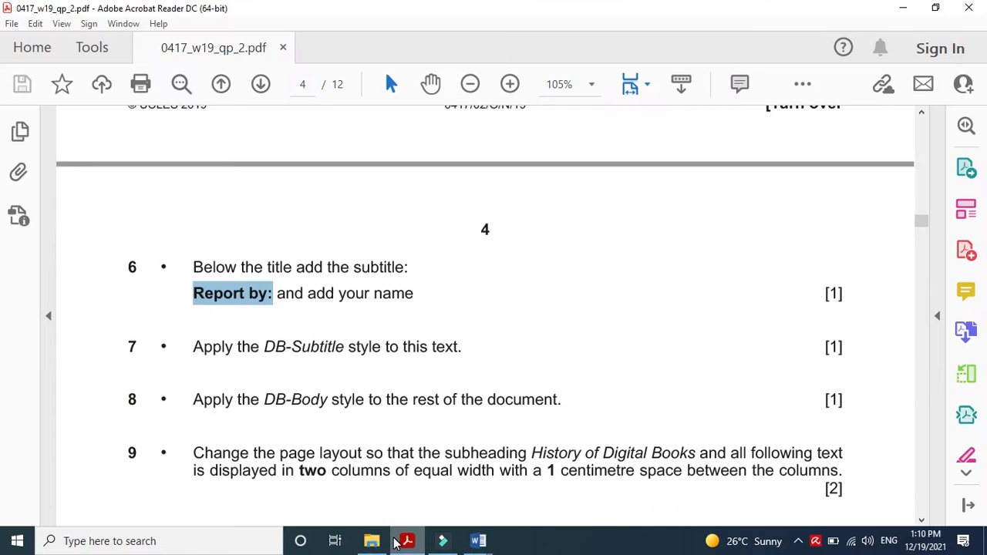
click(398, 542)
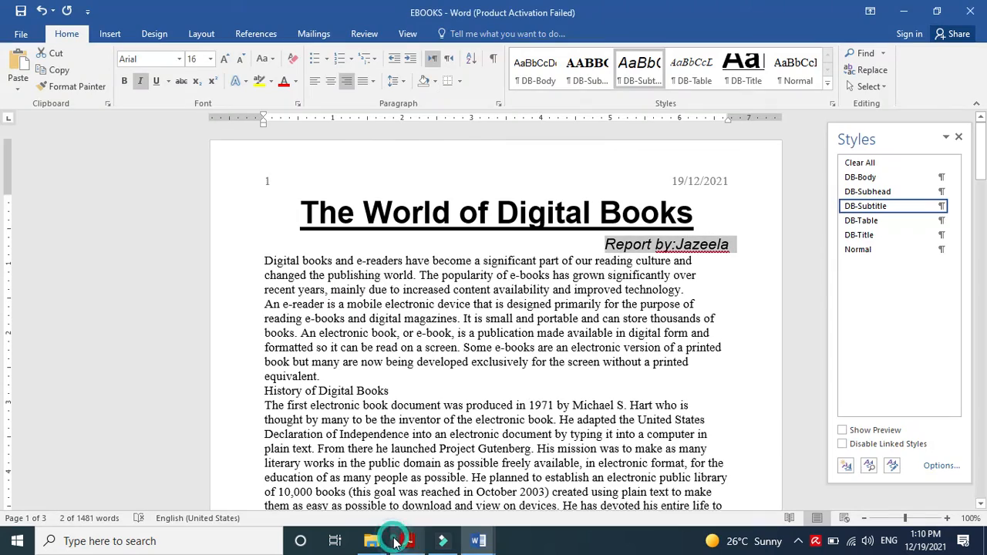
drag(264, 261, 682, 212)
click(895, 177)
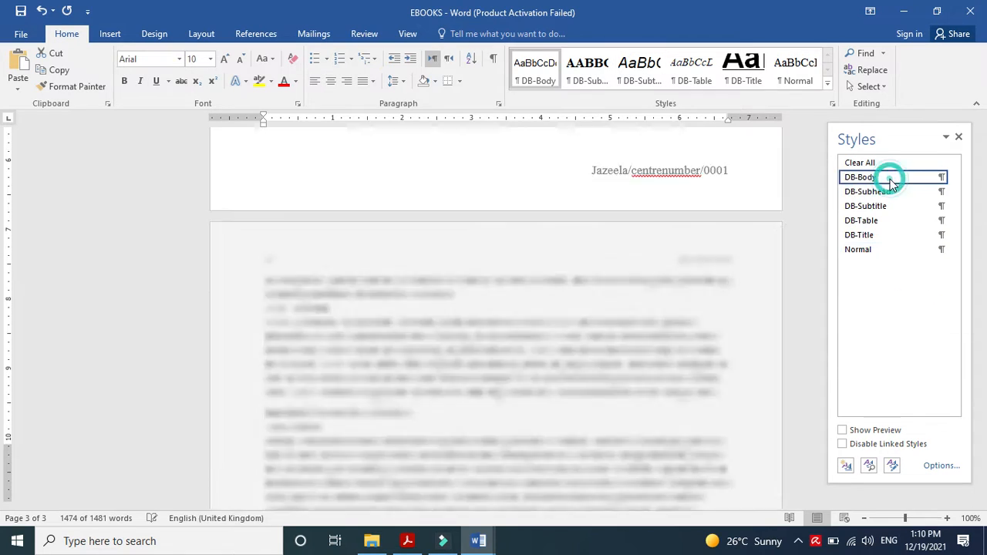
click(407, 540)
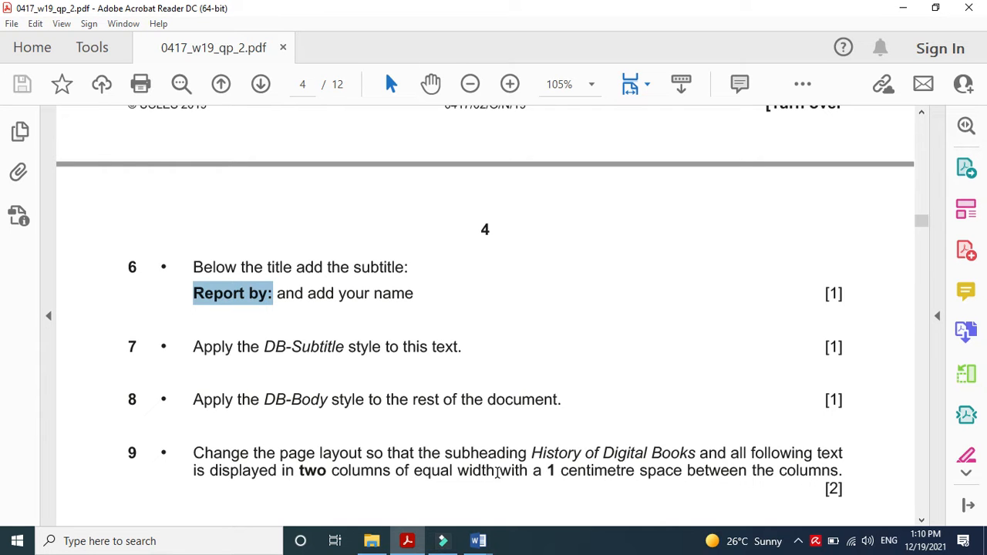
click(407, 541)
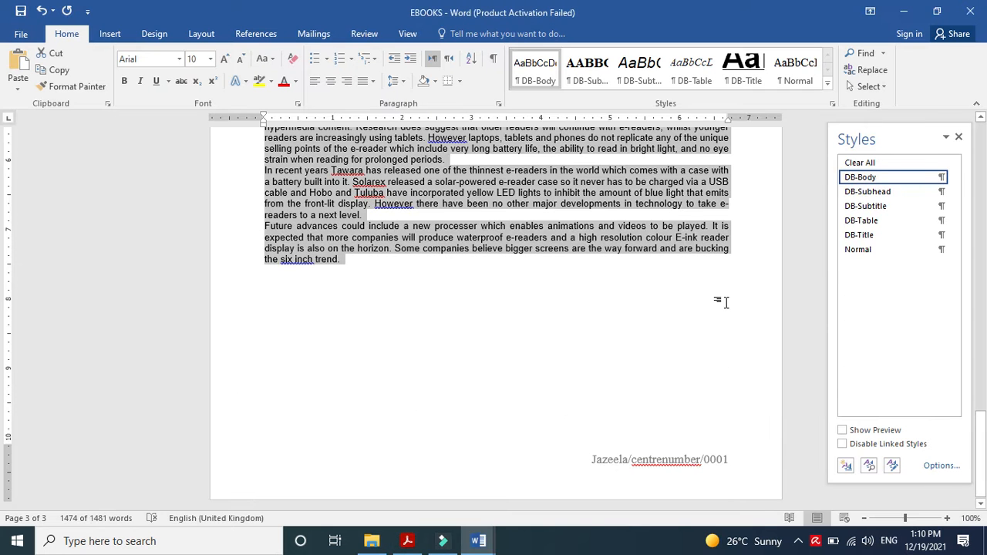
drag(982, 467, 984, 171)
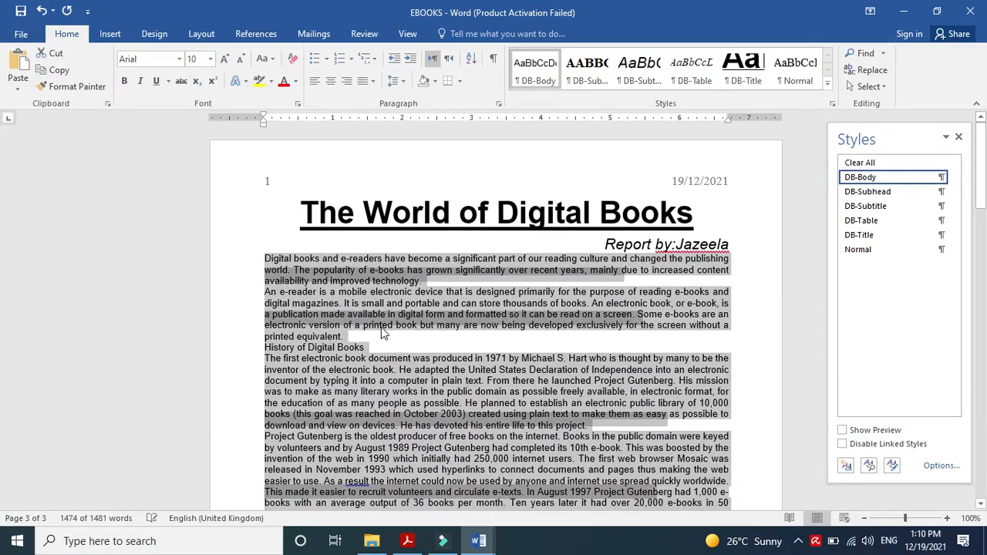
click(364, 332)
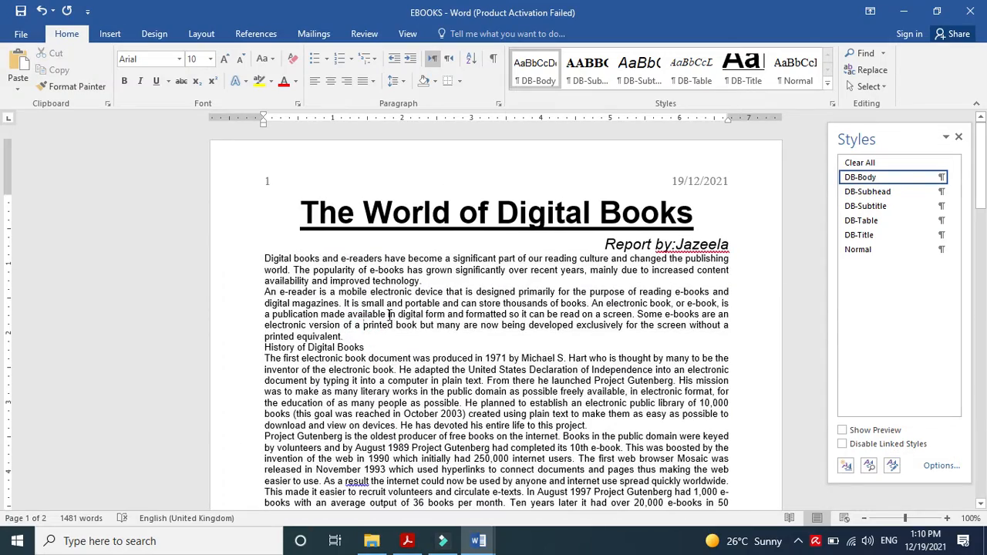
- Lay out the text from the subheading "History of Digital Books" to the document's end in two equal-width columns with 1 cm spacing
click(265, 348)
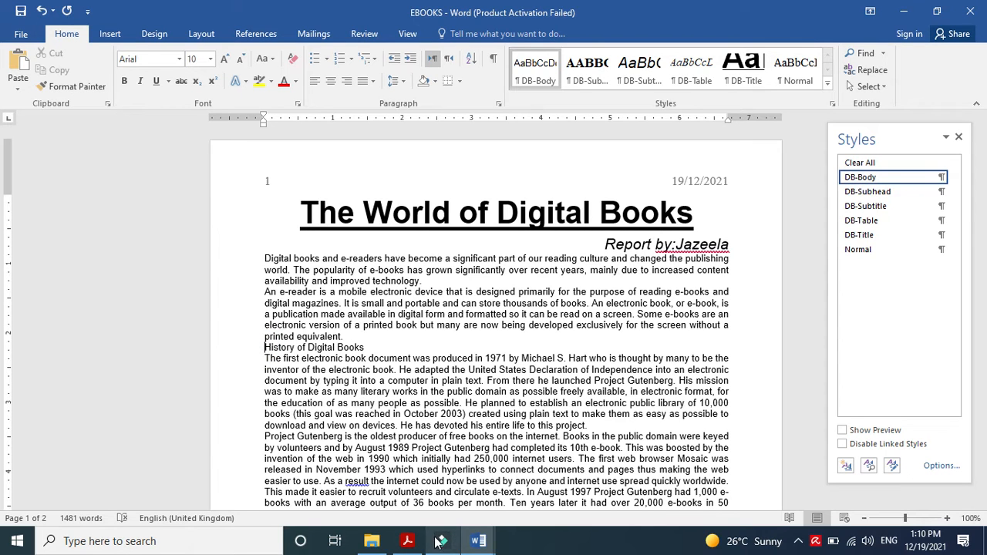
click(408, 541)
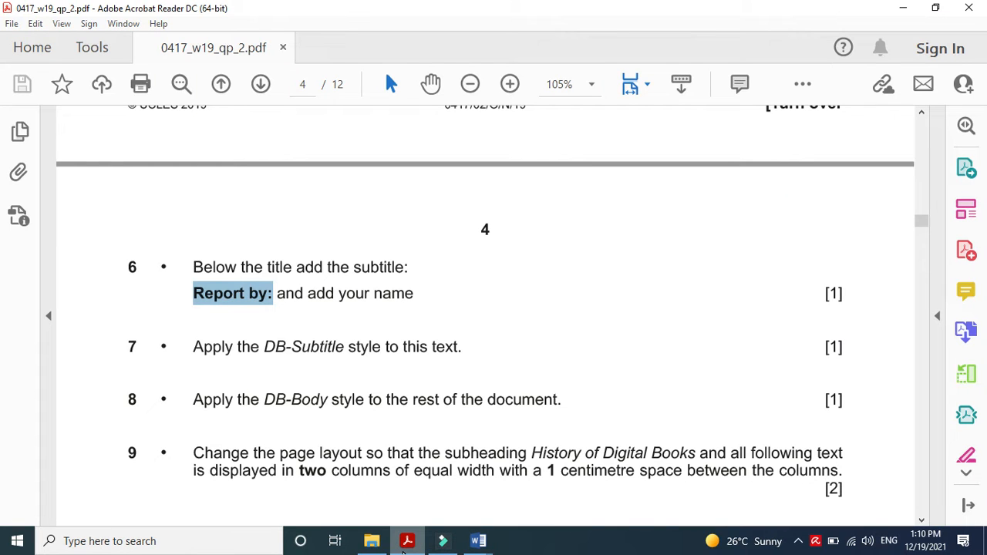
click(405, 545)
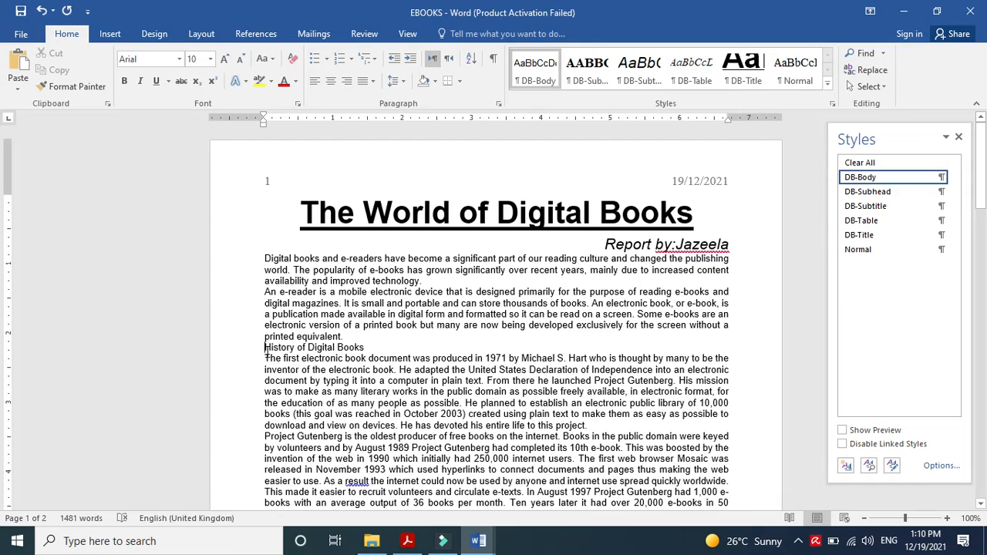
drag(264, 347, 414, 380)
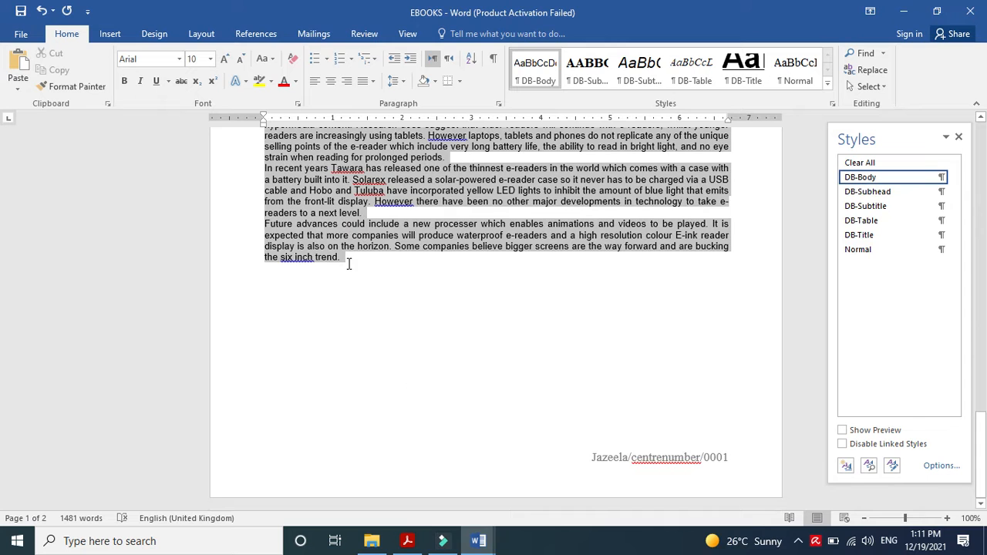
drag(349, 264, 348, 264)
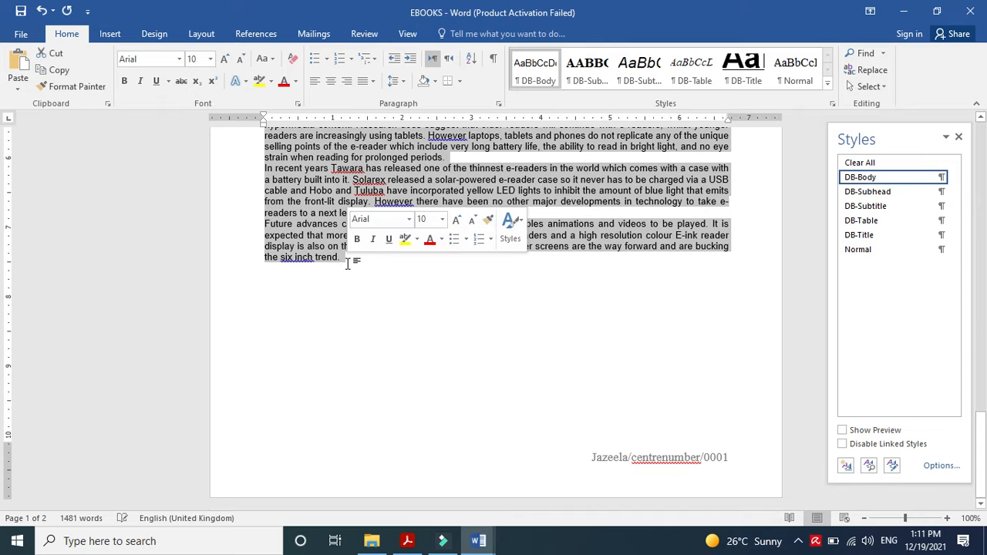
click(193, 31)
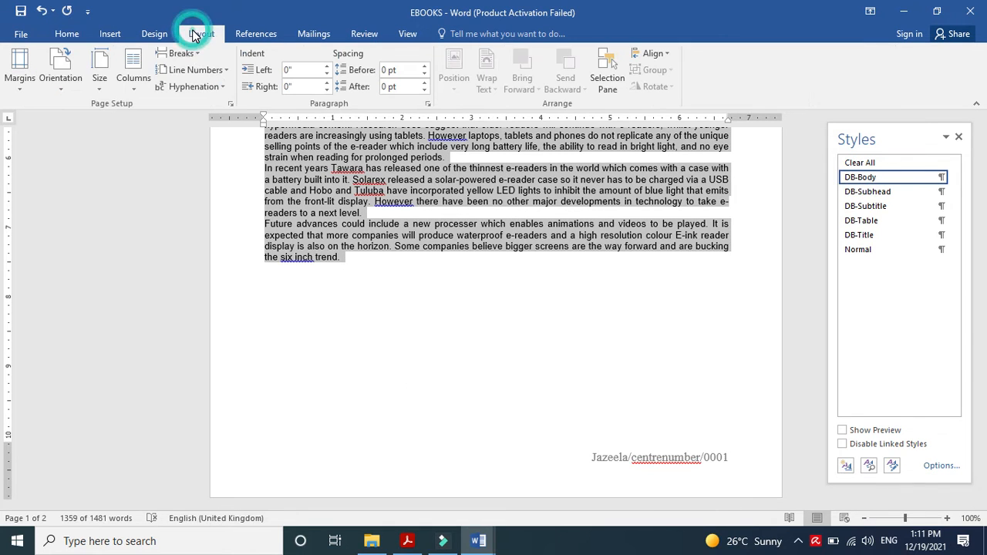
click(127, 83)
click(147, 260)
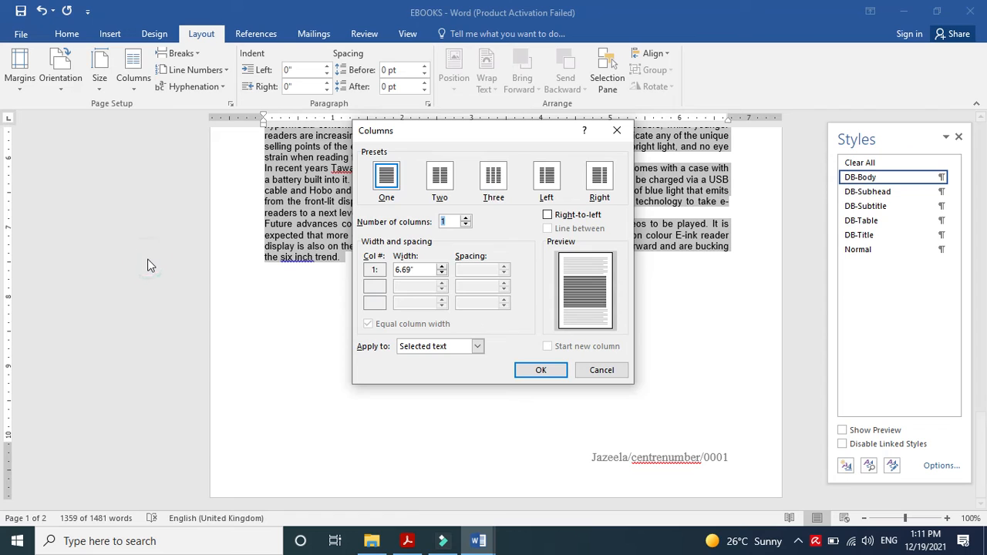
click(443, 179)
double_click(475, 270)
text(1)
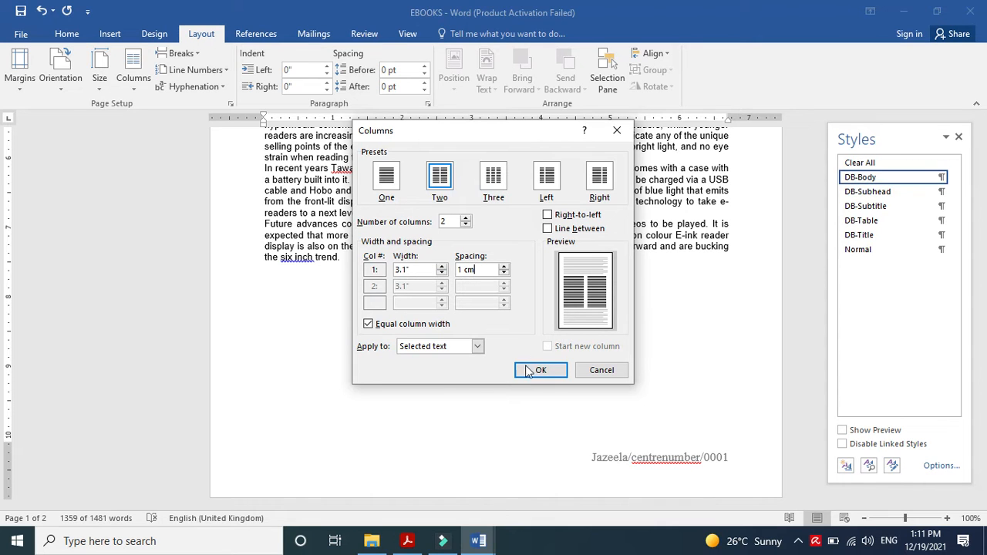
click(538, 370)
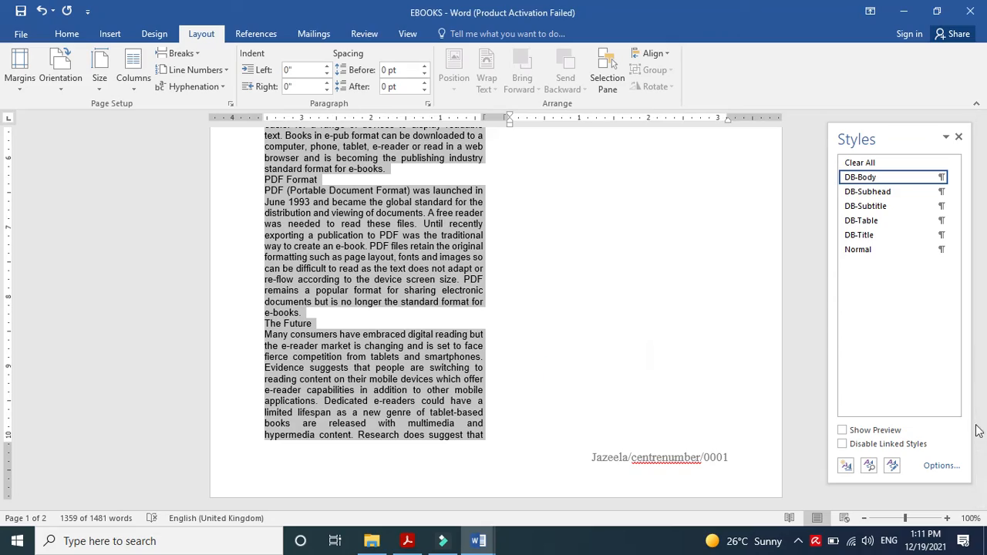
drag(985, 437, 982, 143)
- Copy the phrase "dedicated e-readers such as" from question 10 in the Acrobat Reader question paper and find it in the EBOOKS Word document
click(407, 541)
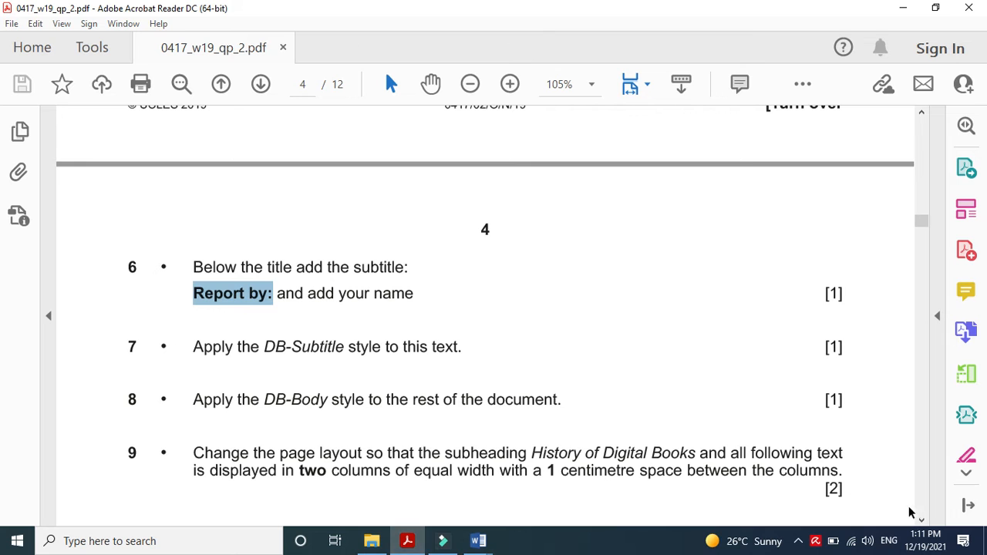
drag(922, 520, 922, 520)
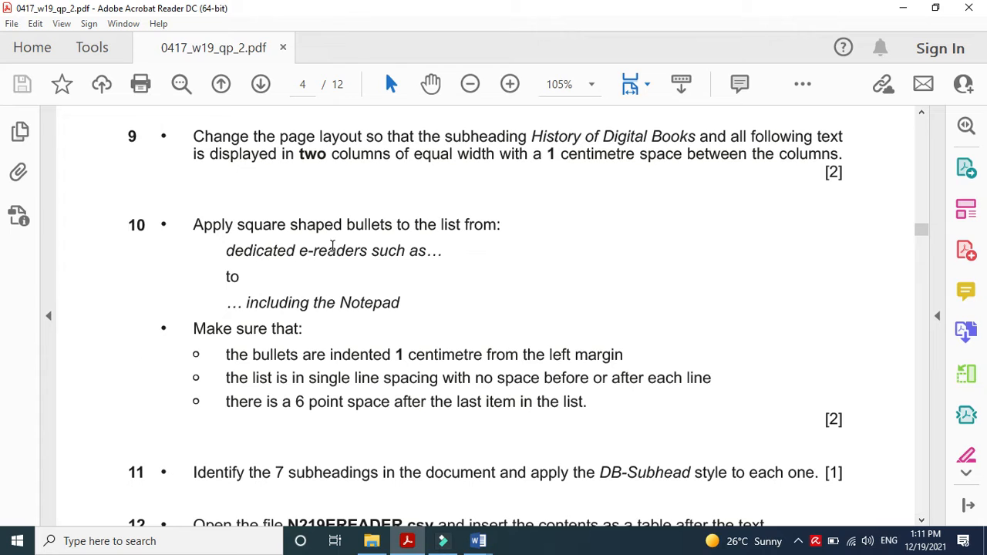
drag(224, 251, 422, 252)
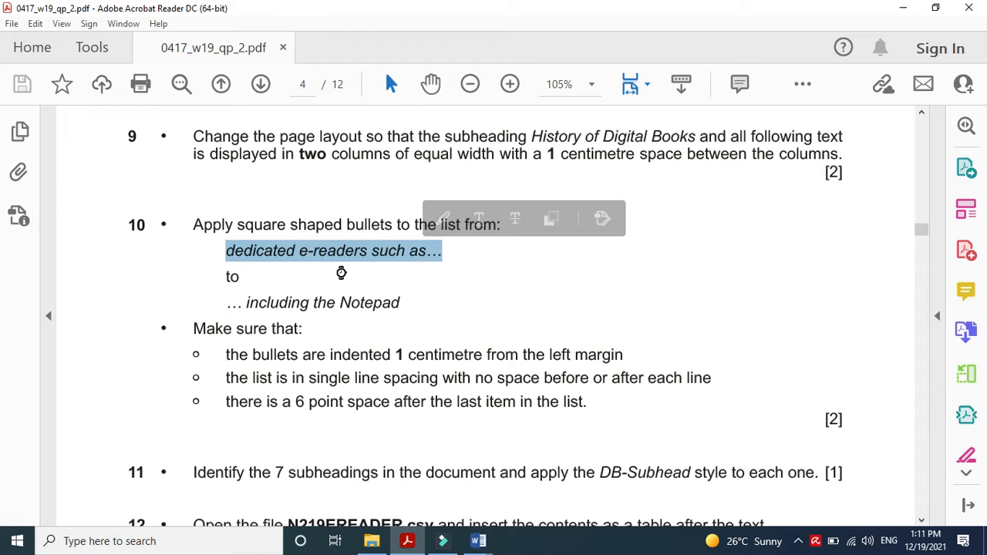
click(479, 540)
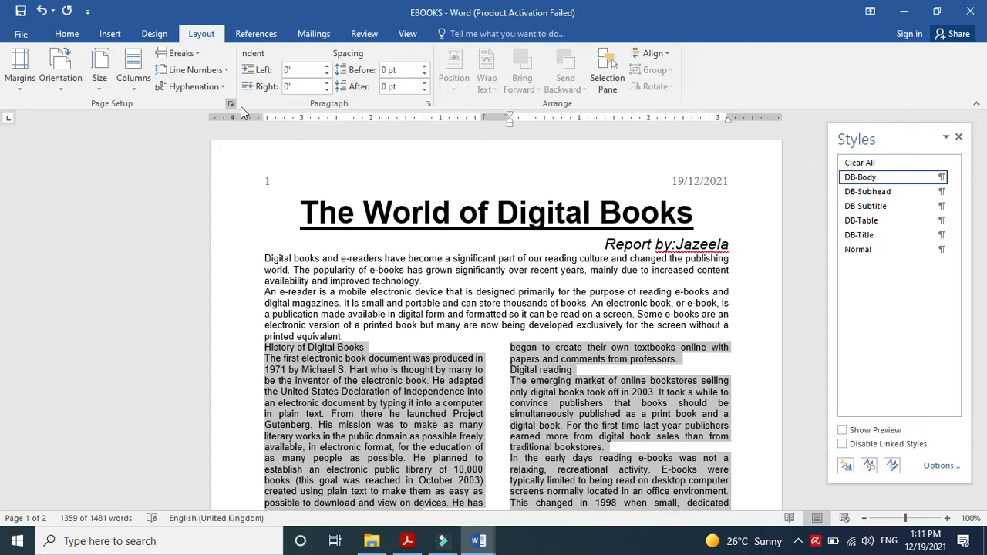
click(66, 33)
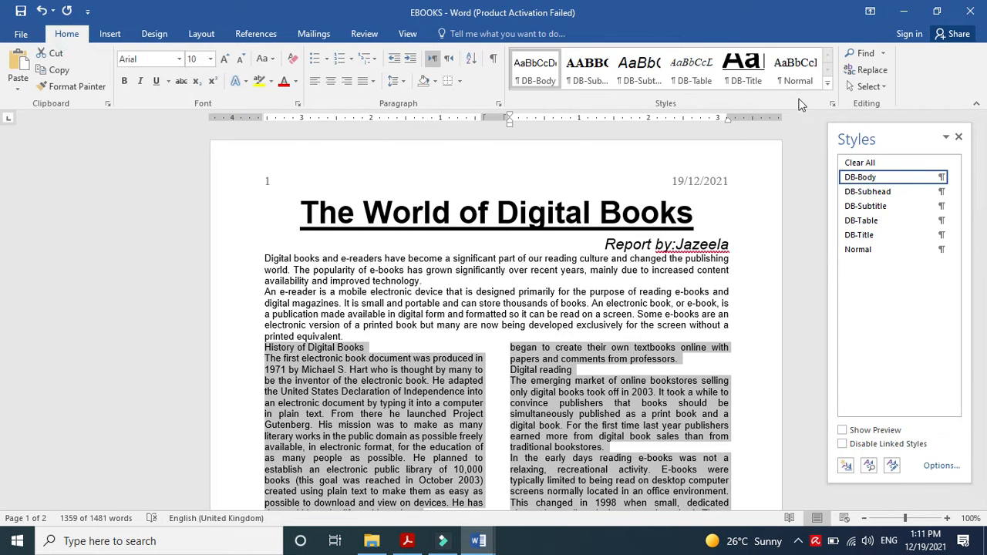
click(860, 52)
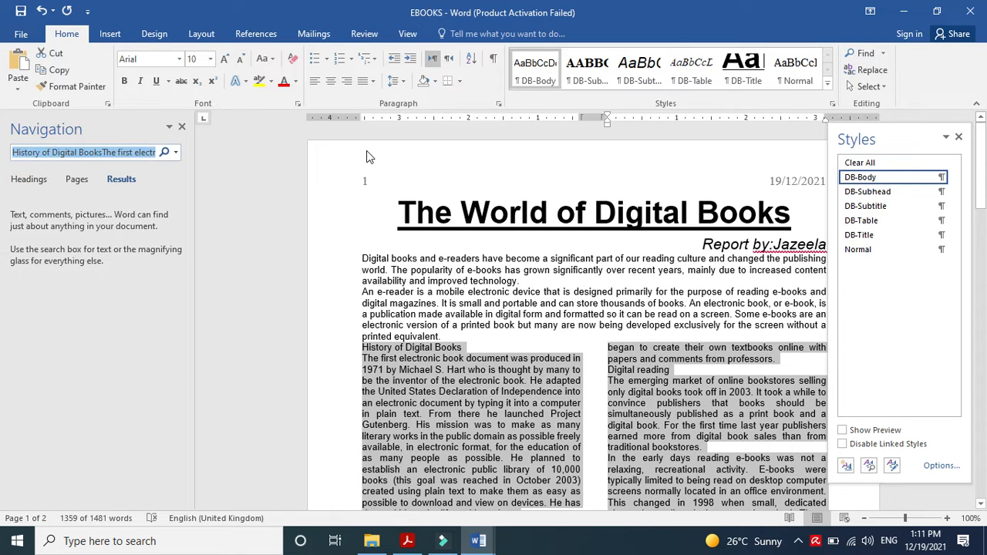
text(dedicated e-readers such as...)
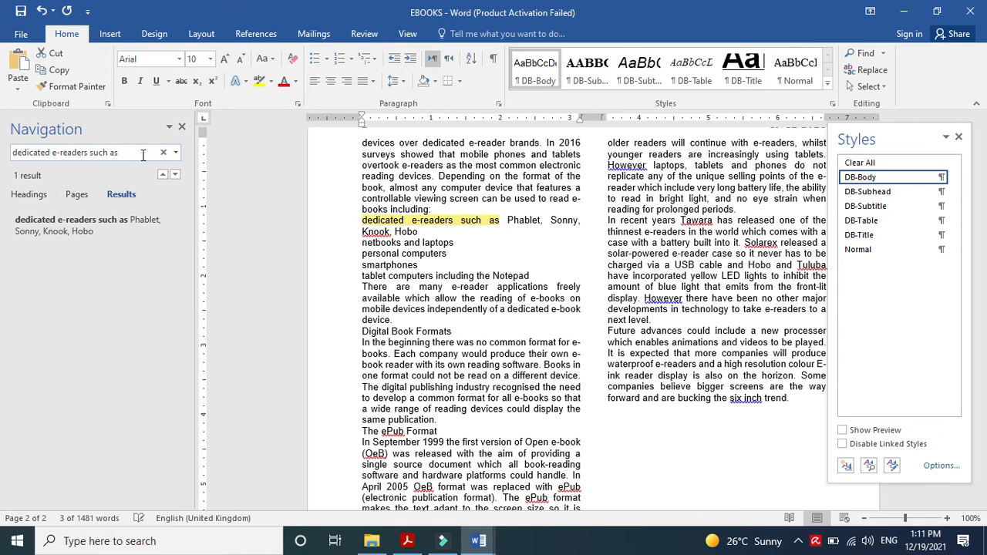
- Apply square bullets to the list from "dedicated e-readers such as" to "tablet computers including the Notepad"
click(416, 231)
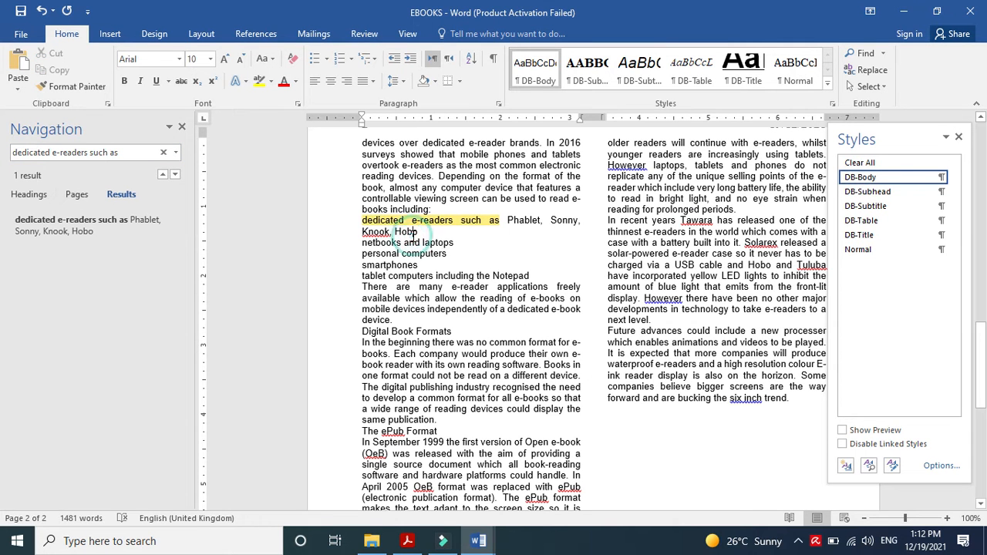
click(386, 223)
drag(363, 222, 534, 275)
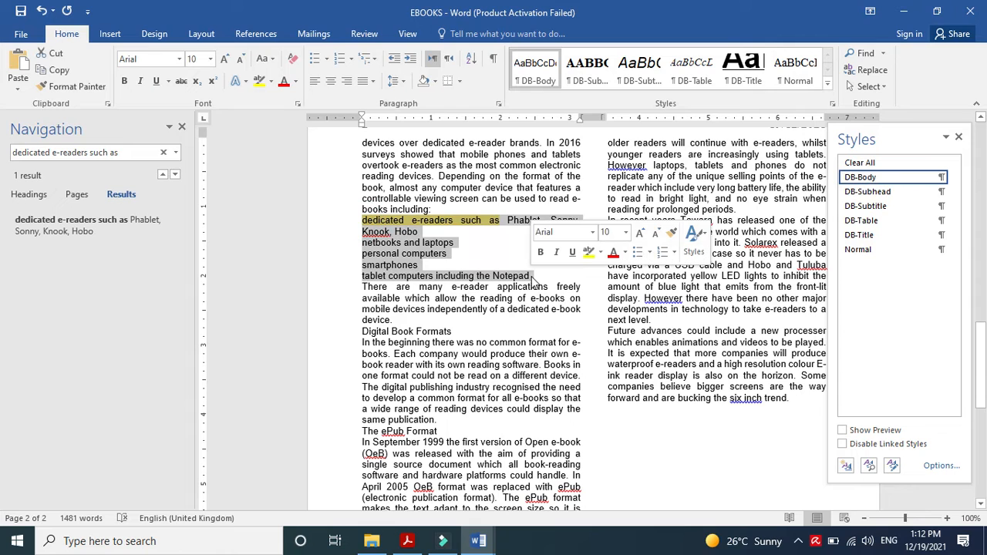
click(326, 59)
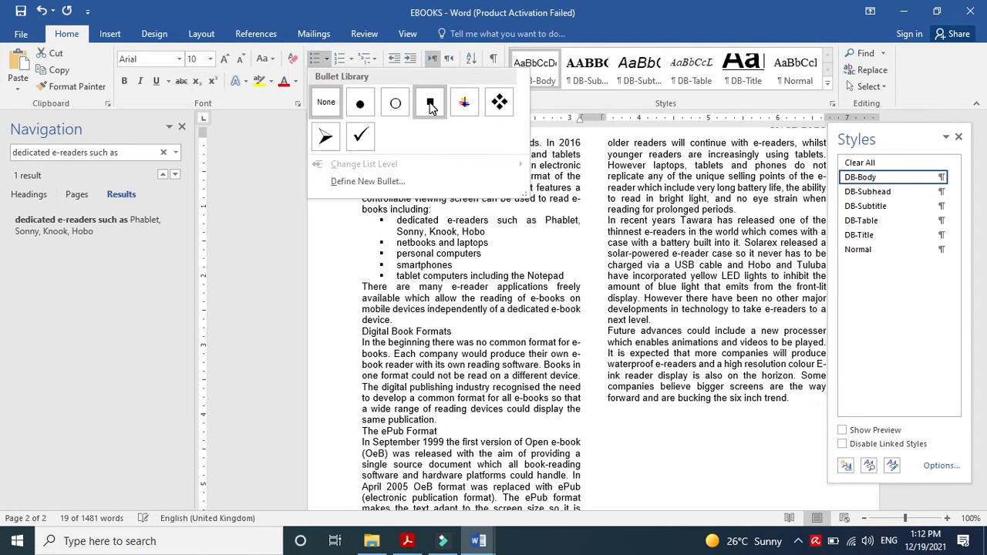
click(430, 104)
- Check question 10's requirements in Acrobat Reader, close the Word navigation pane, and set the bulleted list's indent before text to 1 cm
click(407, 542)
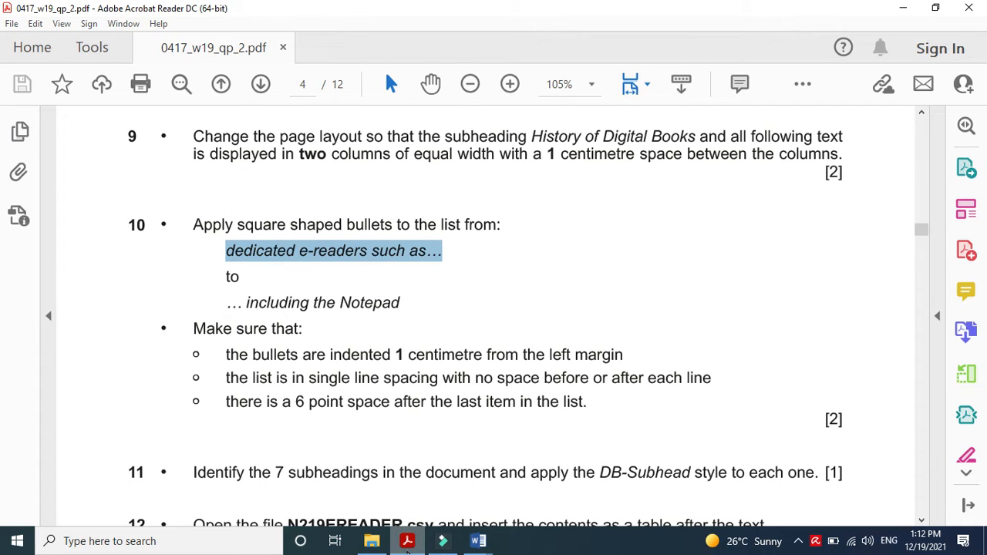
click(408, 545)
click(180, 127)
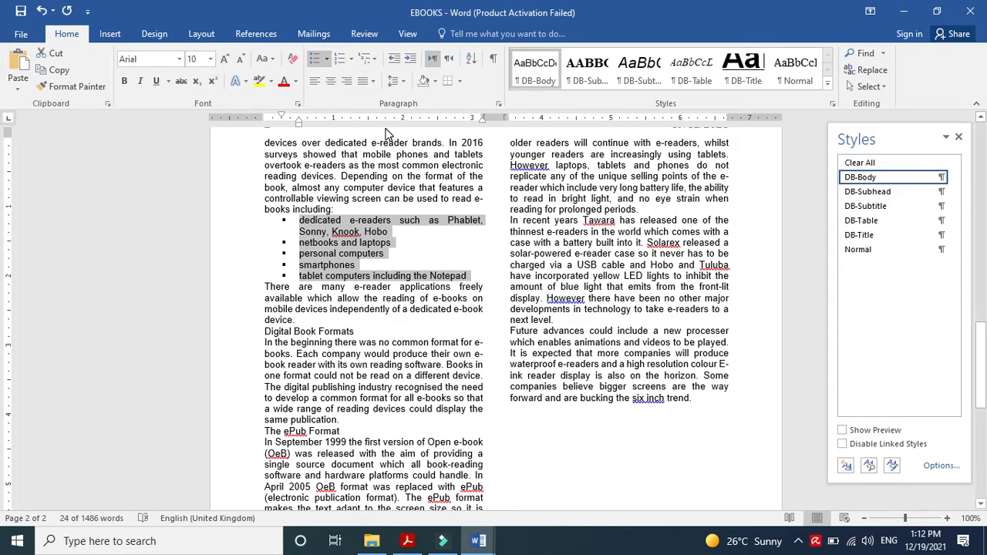
click(498, 107)
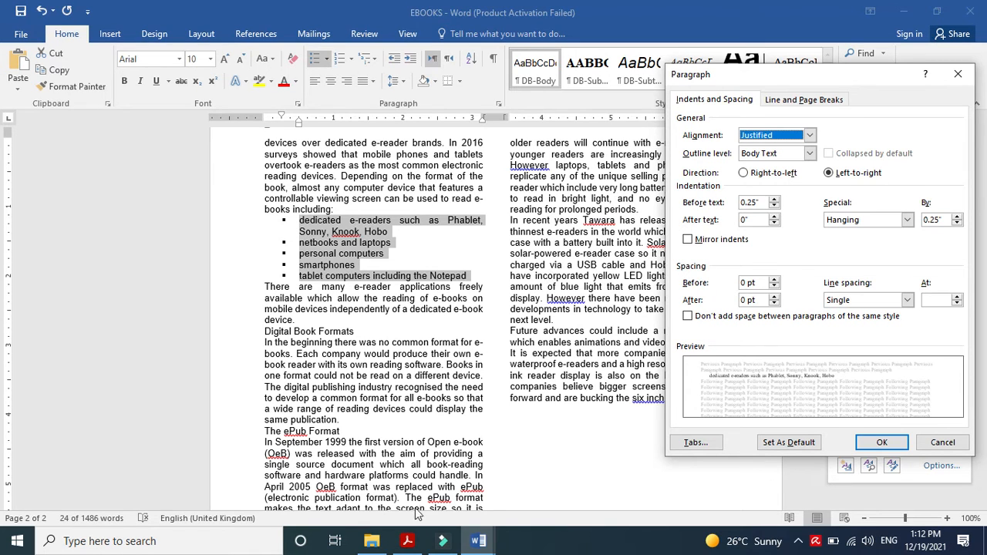
click(408, 541)
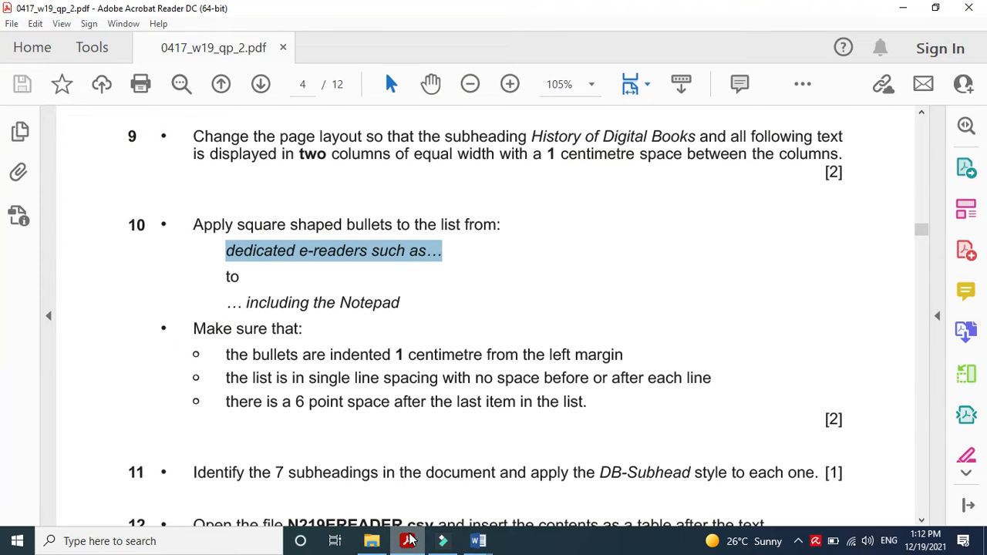
click(408, 540)
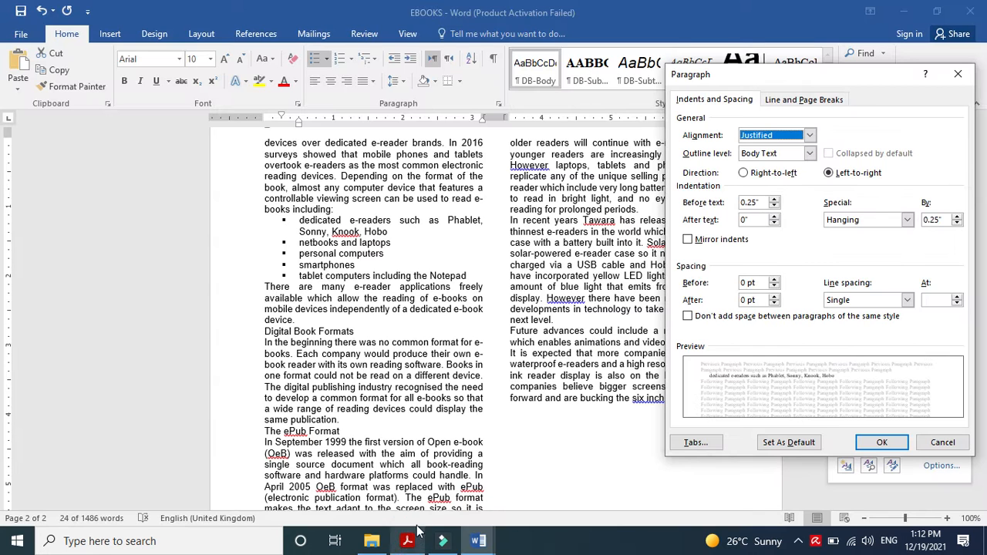
drag(766, 203, 727, 206)
text(1cm)
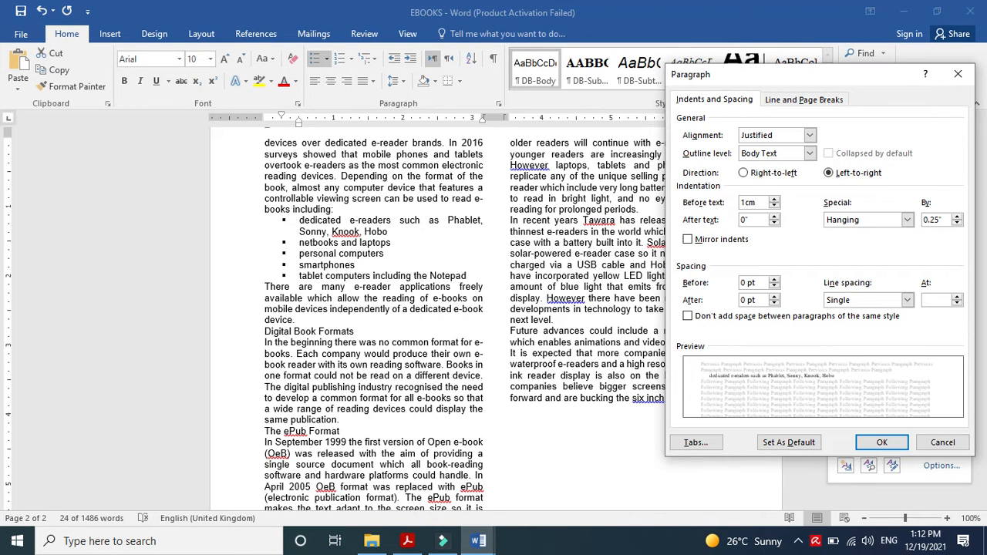
click(882, 442)
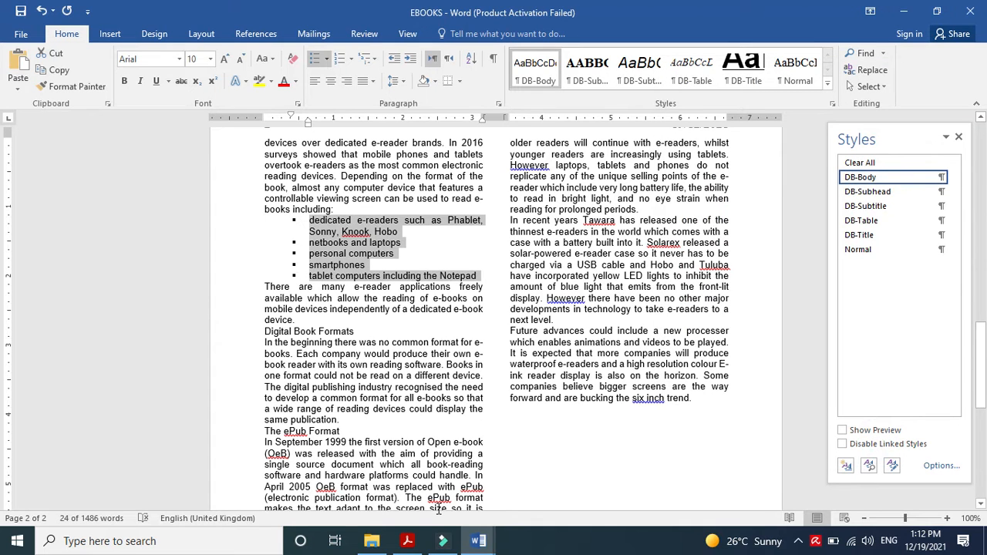
- Check the bulleted list's line spacing and paragraph spacing against the requirements of question 10 in the PDF
click(408, 540)
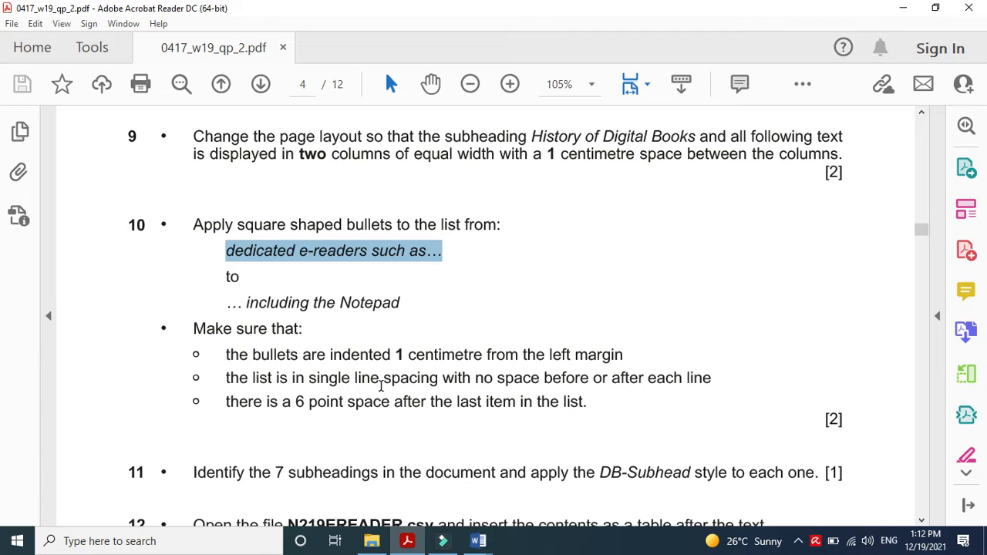
click(408, 541)
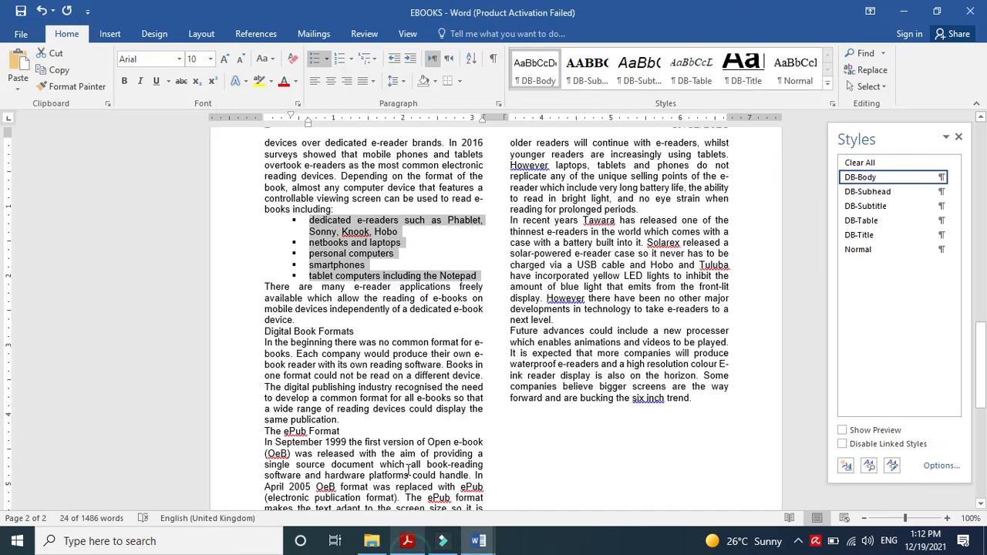
click(500, 104)
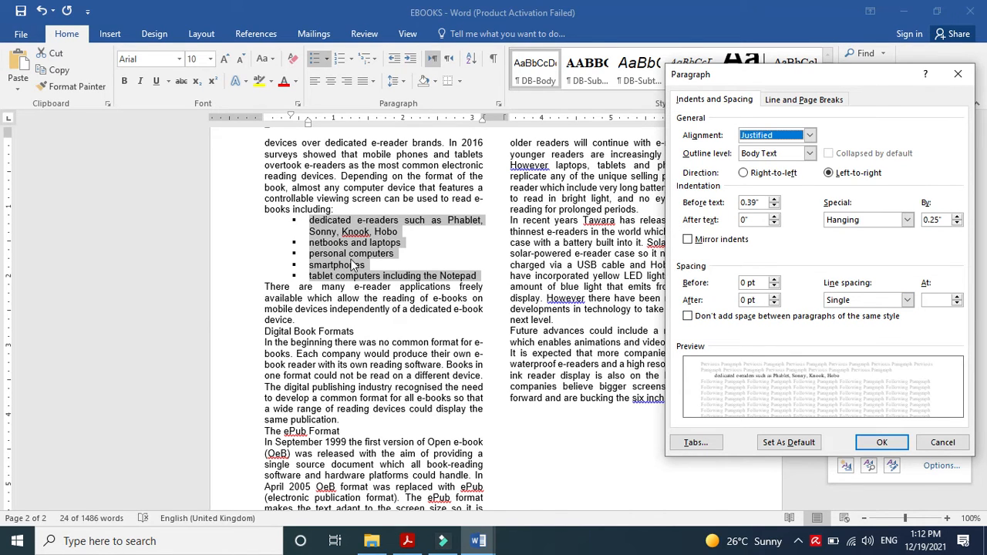
click(882, 442)
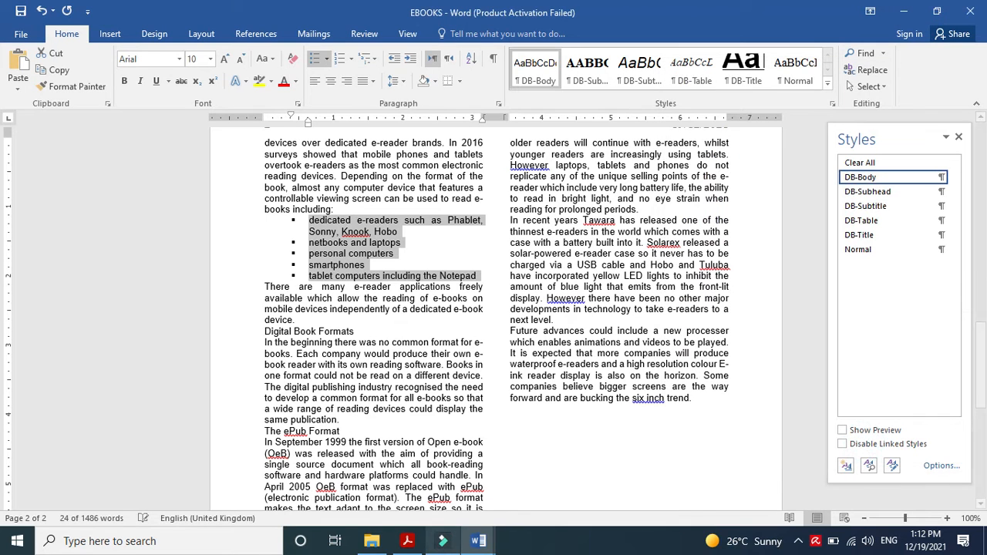
- Recheck question 10 and set the spacing after the last list item, "tablet computers including the Notepad", to 6 pt
click(407, 540)
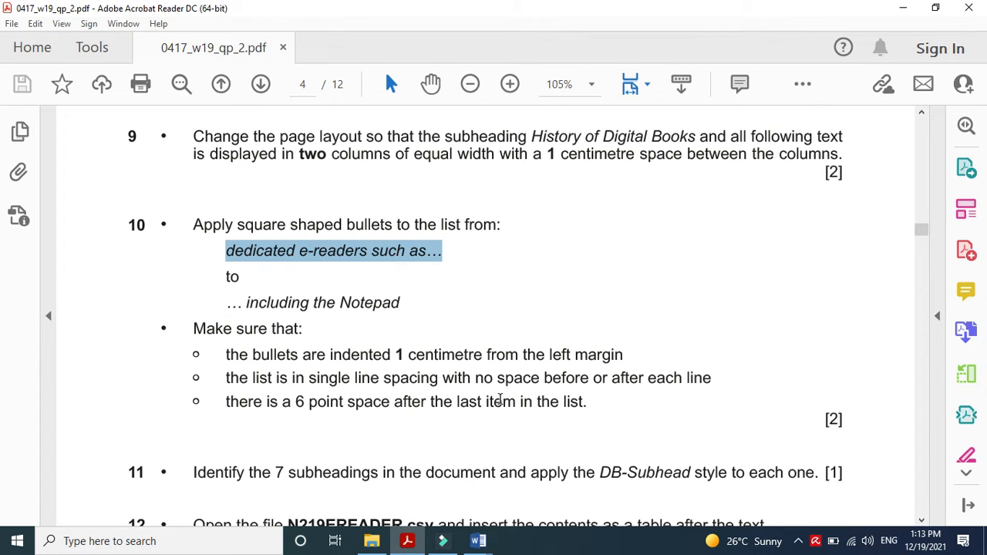
click(407, 540)
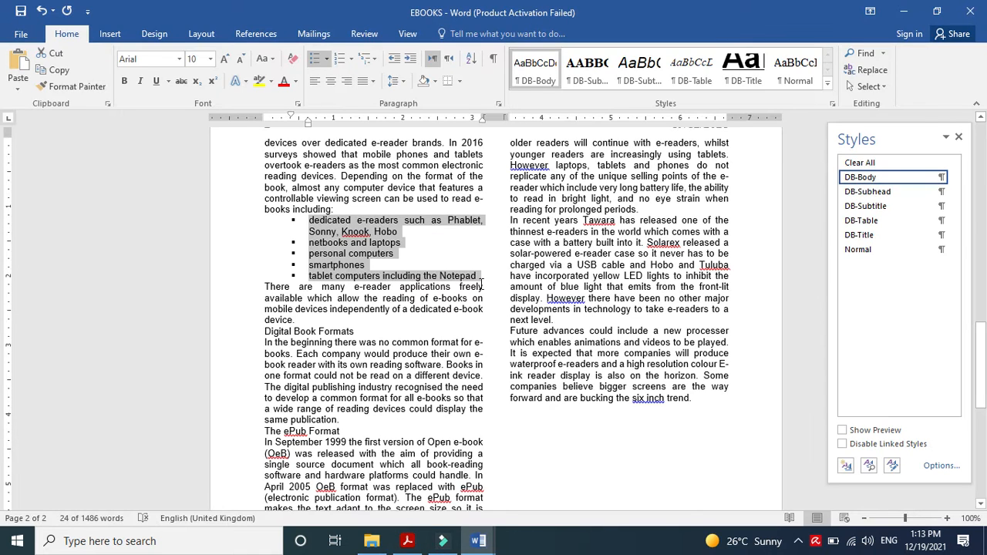
click(480, 283)
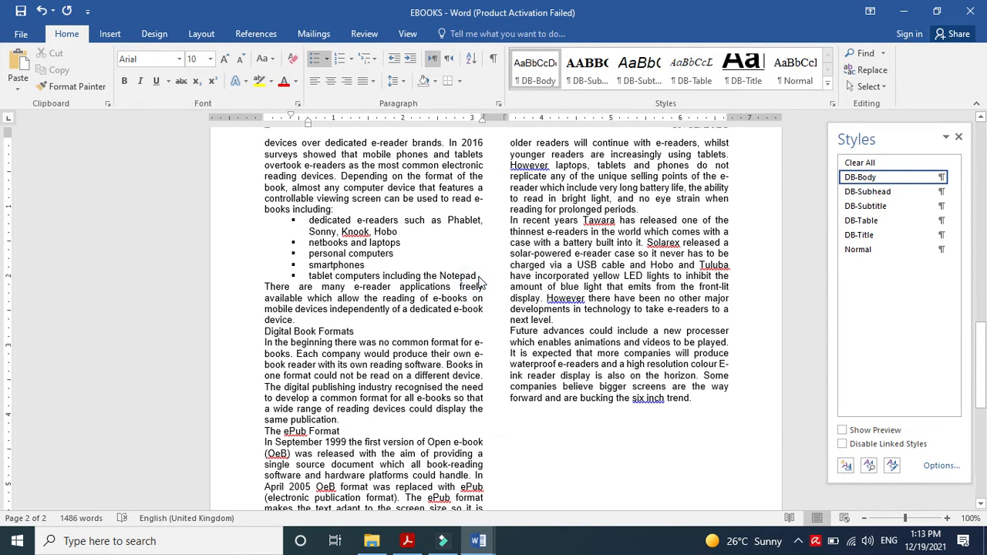
click(499, 104)
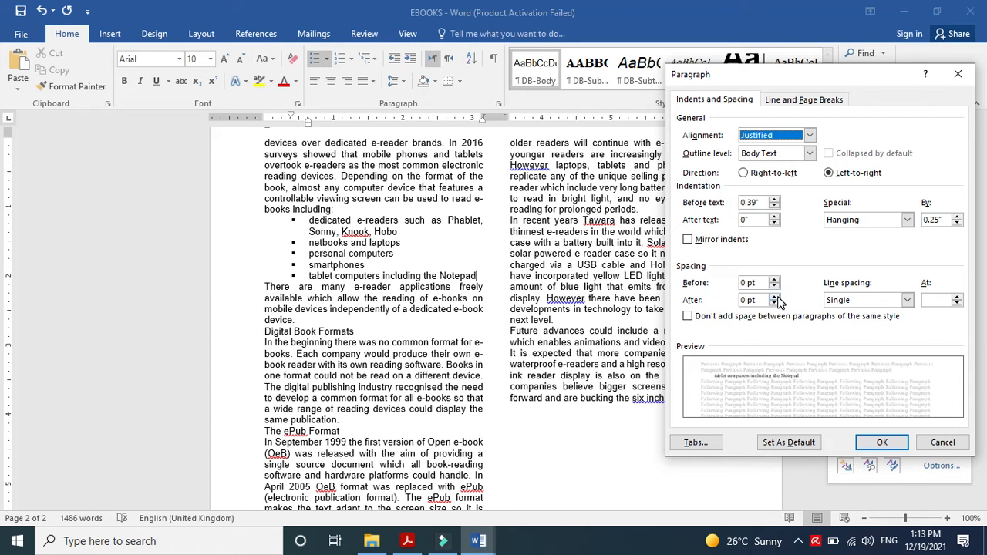
click(776, 296)
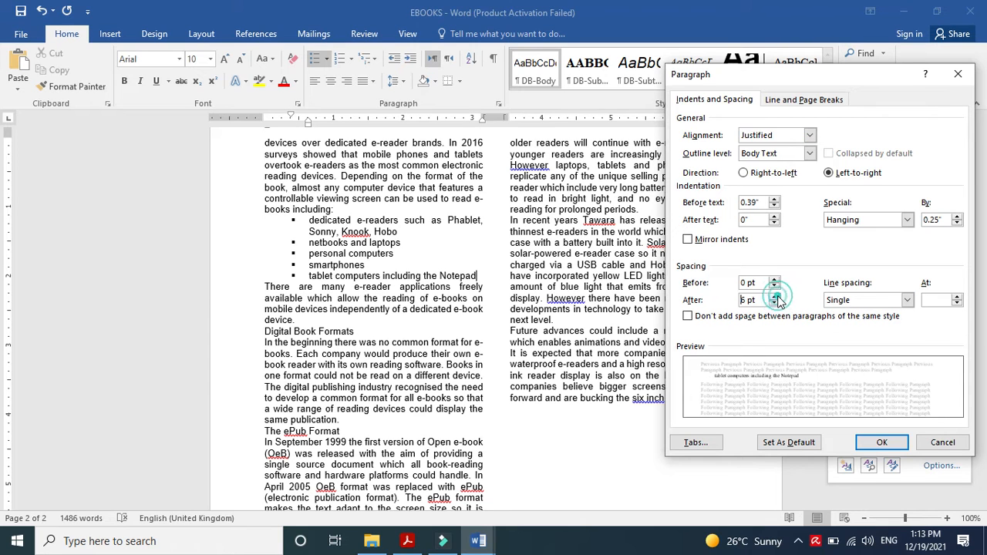
click(879, 443)
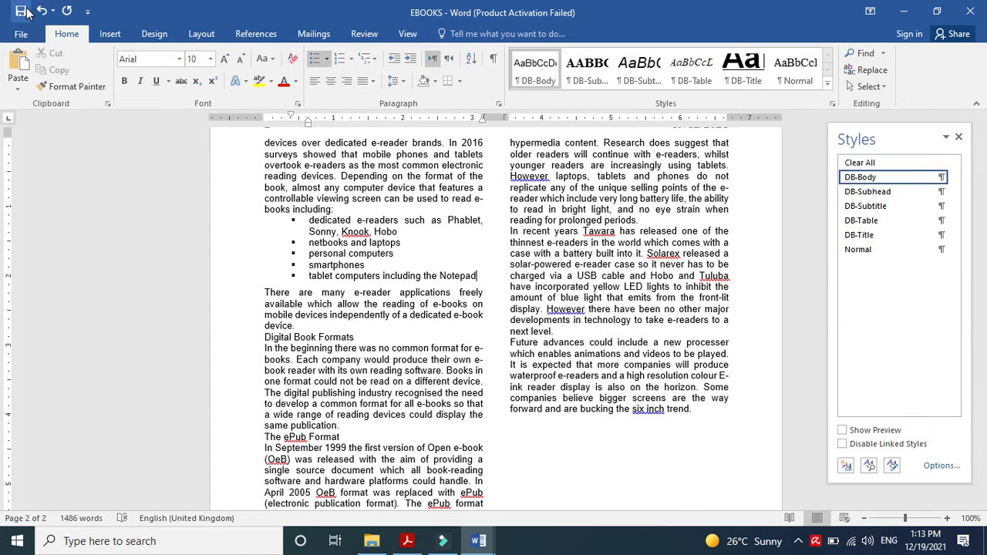
- Read the task in question 11 of the question paper in Acrobat Reader
click(408, 543)
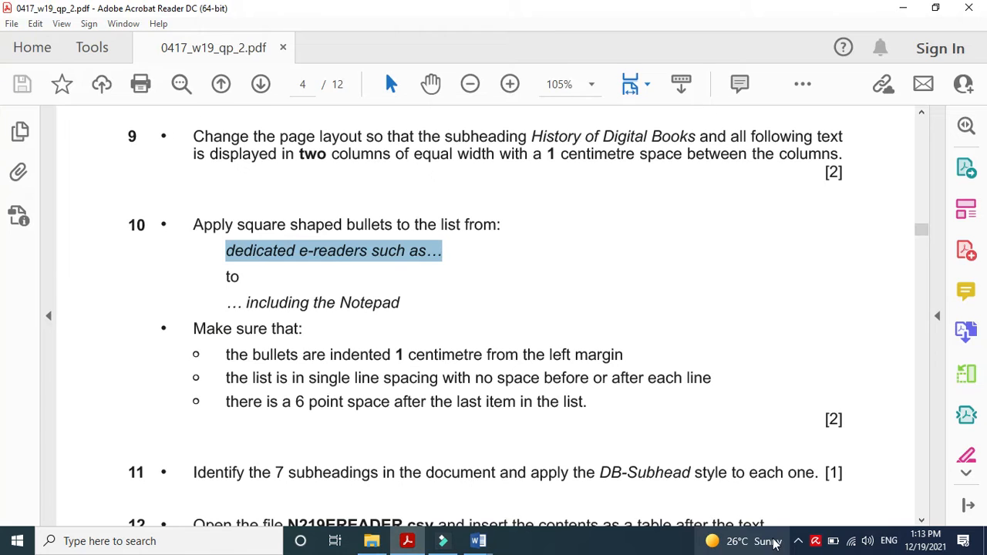
click(918, 523)
click(918, 523)
click(918, 523)
click(918, 524)
click(918, 523)
click(918, 523)
click(918, 523)
click(918, 523)
click(918, 523)
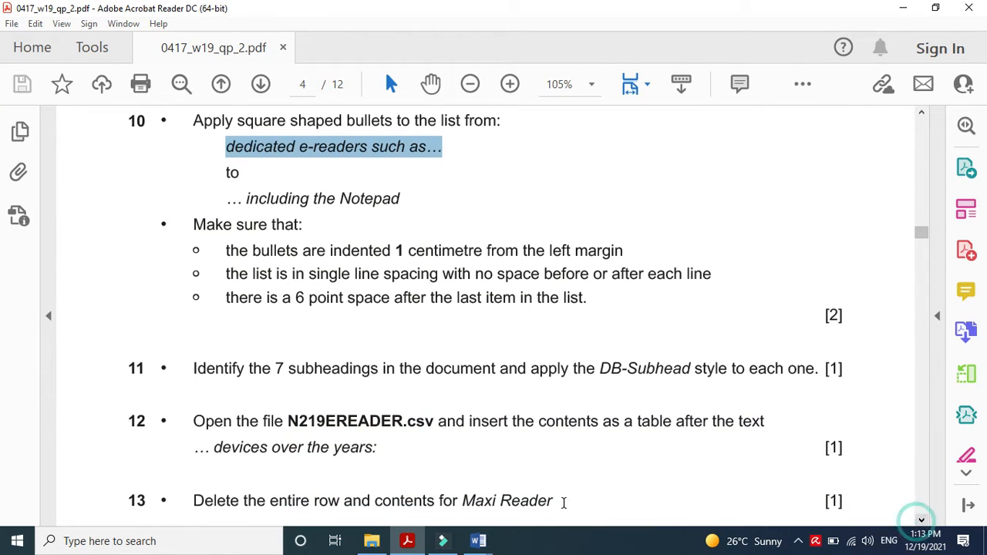
- Apply the DB-Subhead style to all seven subheadings in the Word document, from "History of Digital Books" through "The Future"
click(413, 543)
drag(981, 368, 981, 171)
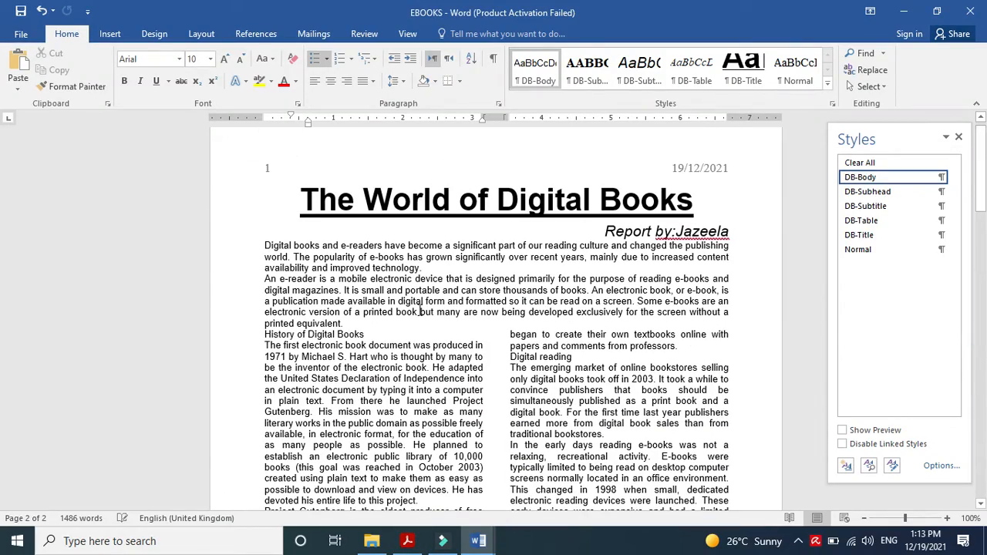
drag(376, 330, 285, 342)
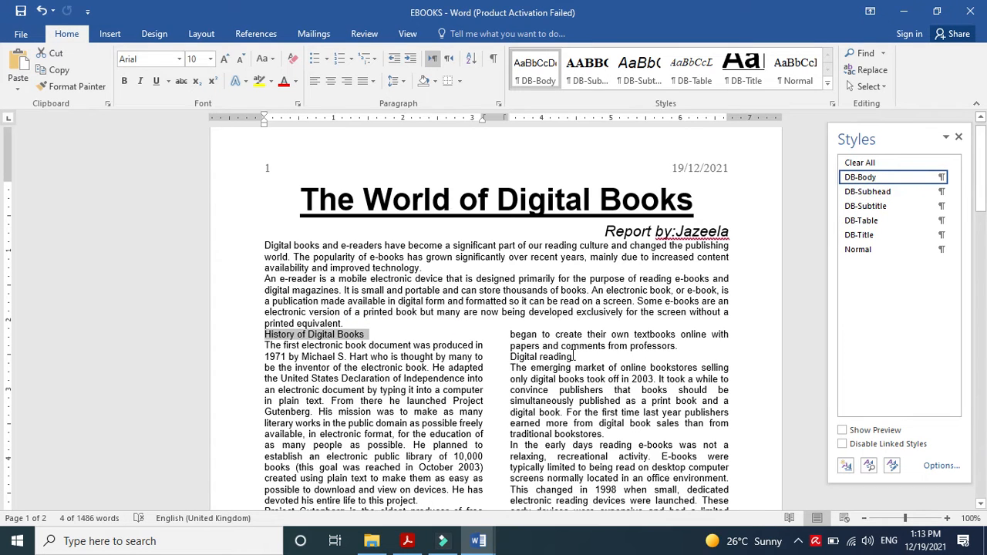
drag(574, 357, 511, 359)
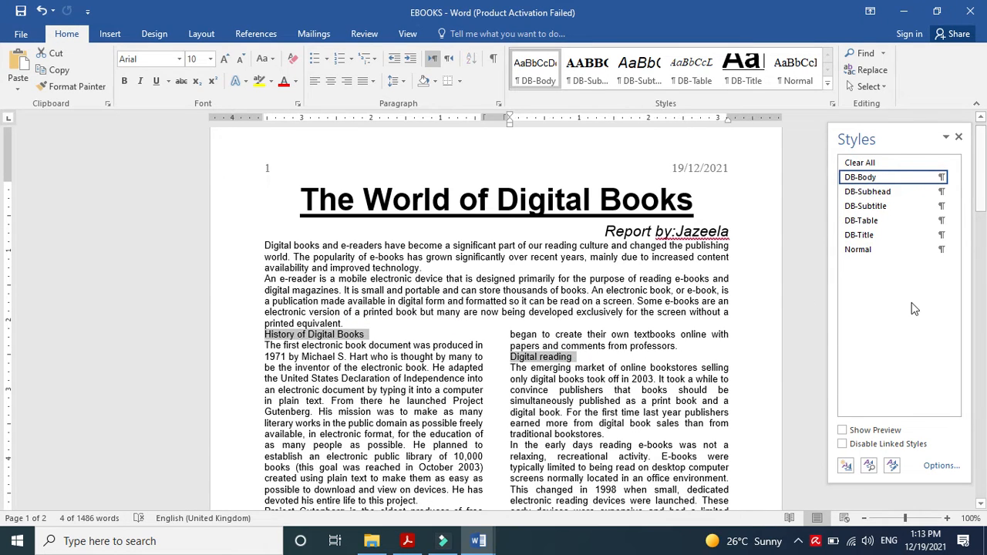
drag(985, 189, 986, 281)
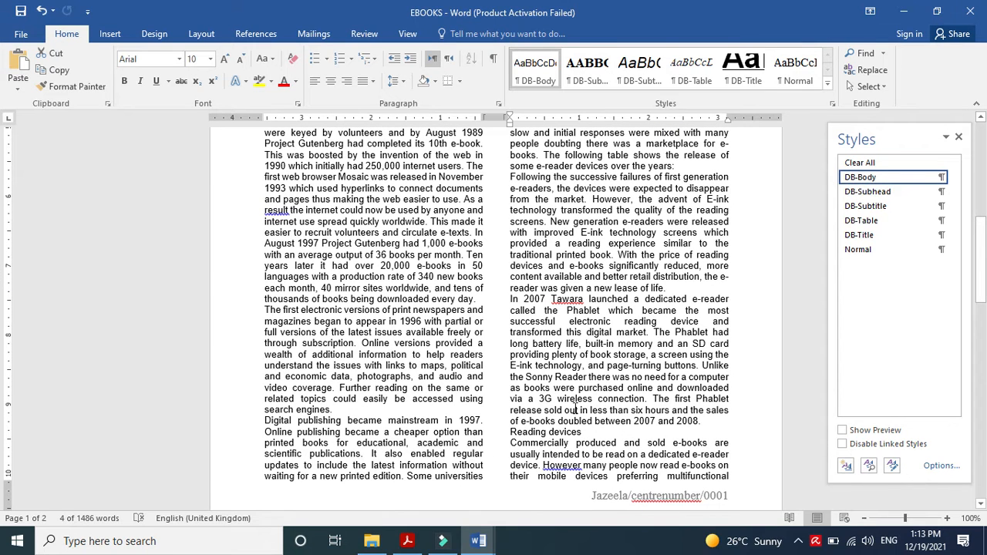
drag(588, 432, 522, 432)
drag(986, 288, 986, 396)
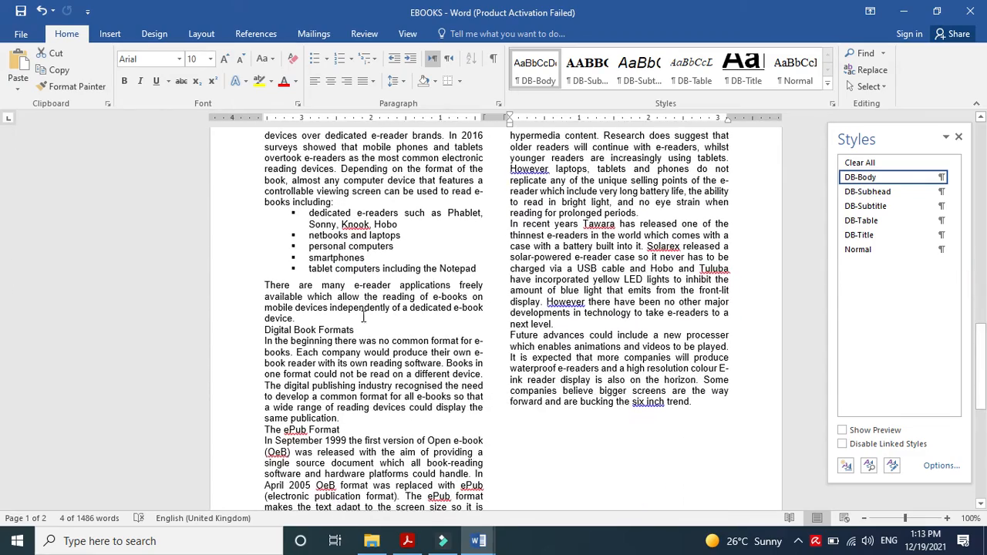
drag(356, 330, 276, 333)
drag(344, 431, 265, 430)
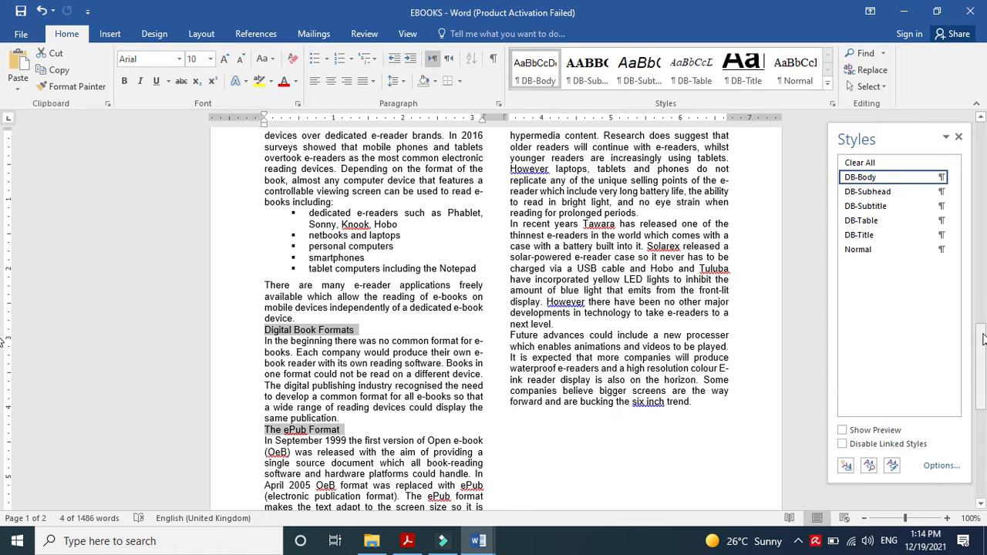
drag(983, 340, 983, 406)
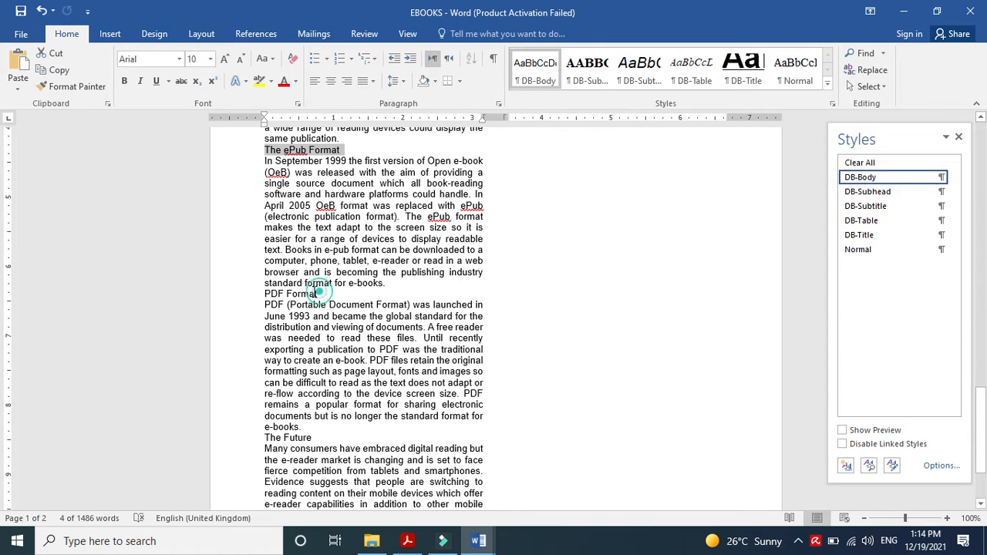
drag(322, 293, 268, 294)
drag(316, 439, 268, 439)
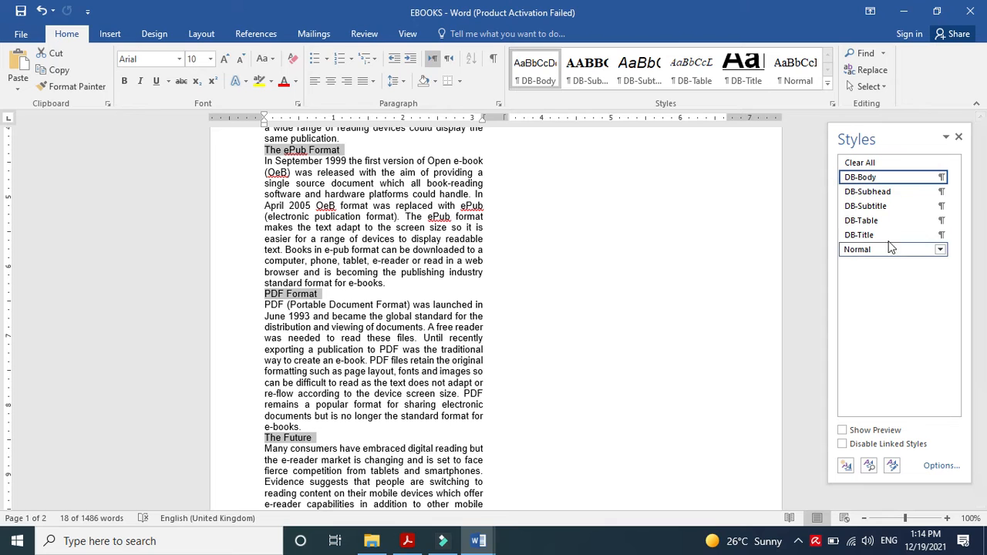
click(896, 193)
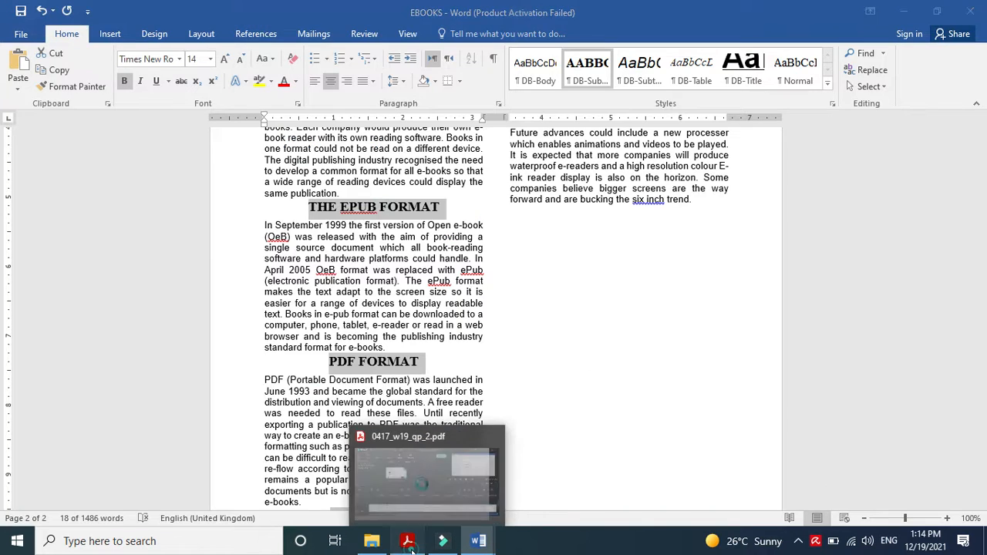
- Review the table of DB style definitions on page 3 of the question paper in Acrobat Reader
click(409, 542)
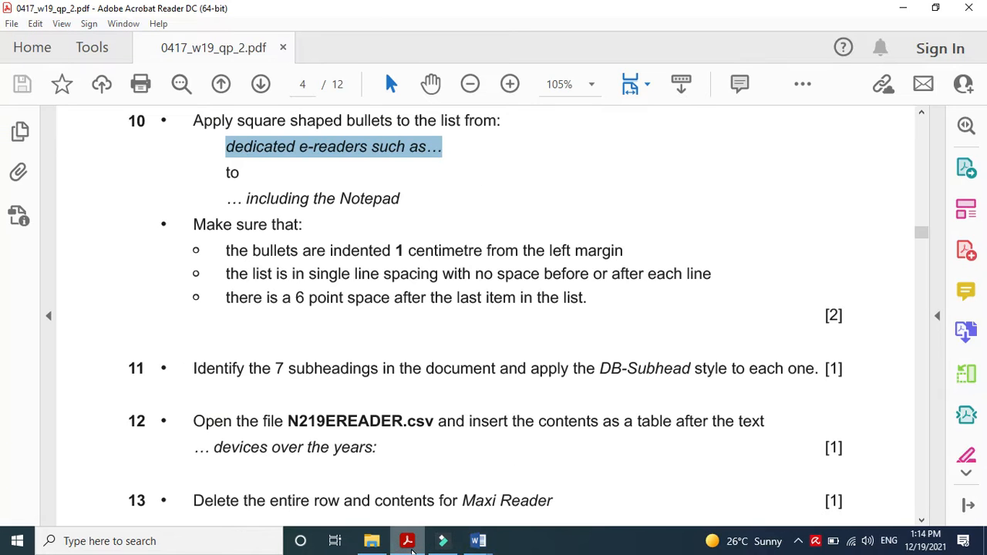
click(921, 112)
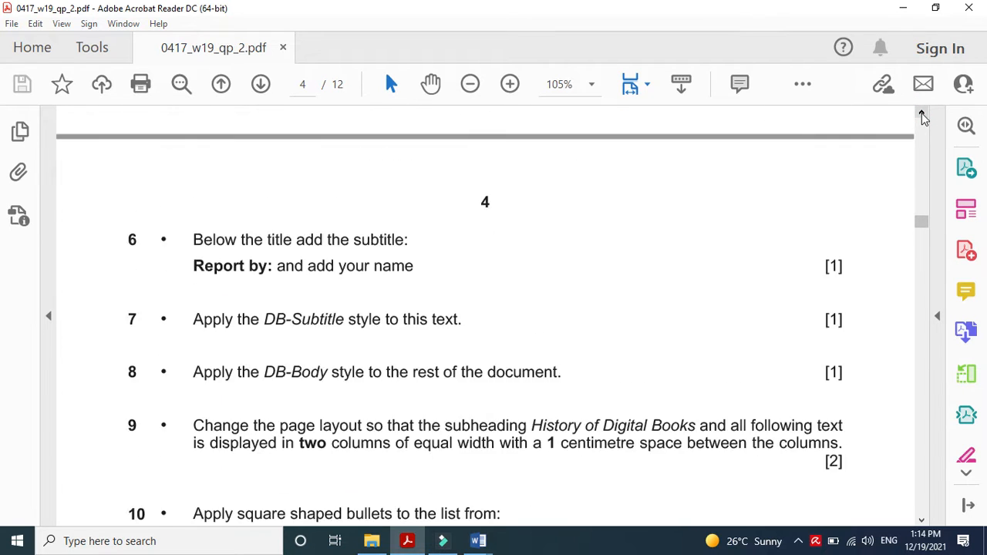
click(925, 118)
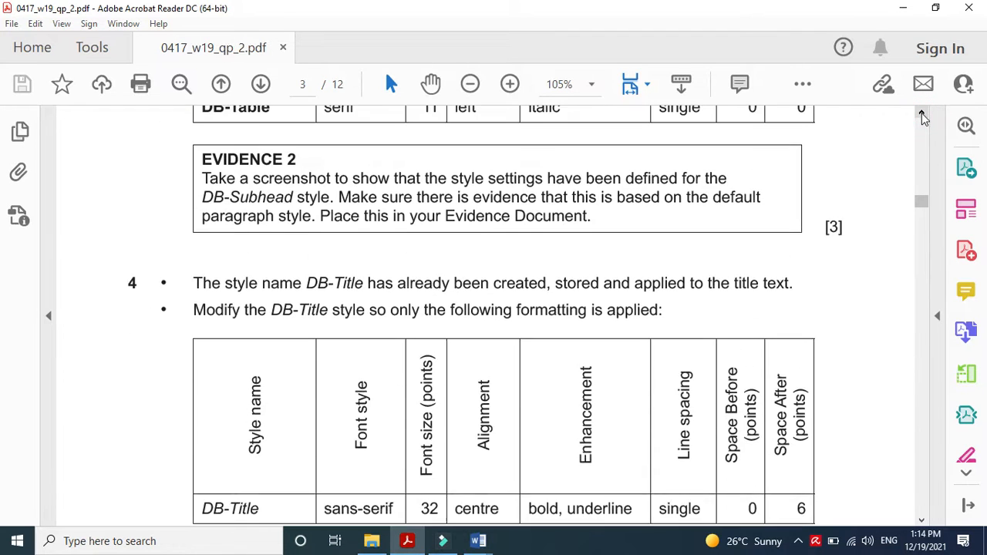
click(923, 117)
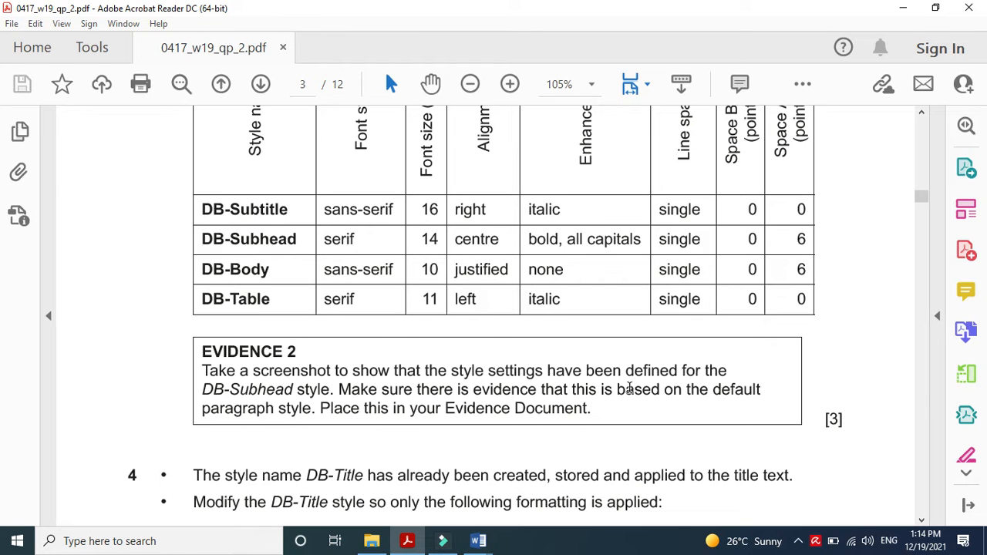
- Switch to the EBOOKS document in Word and modify the DB-Body style to have 6 pt spacing after paragraphs
click(478, 540)
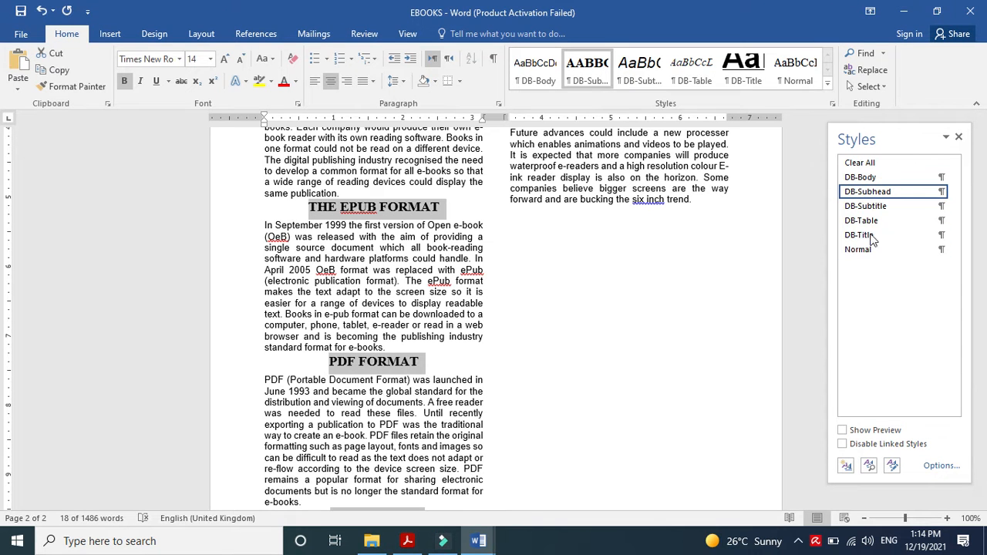
right_click(879, 179)
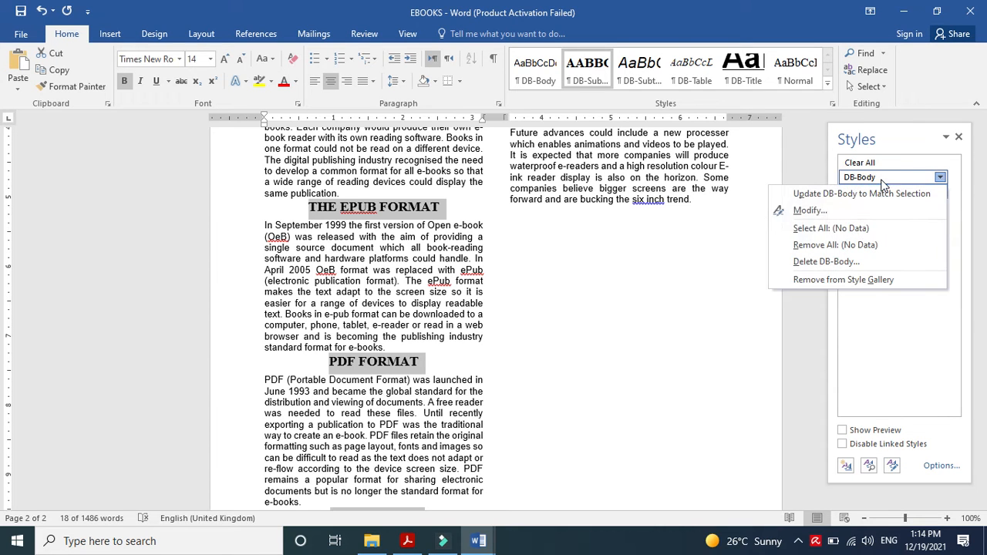
click(840, 217)
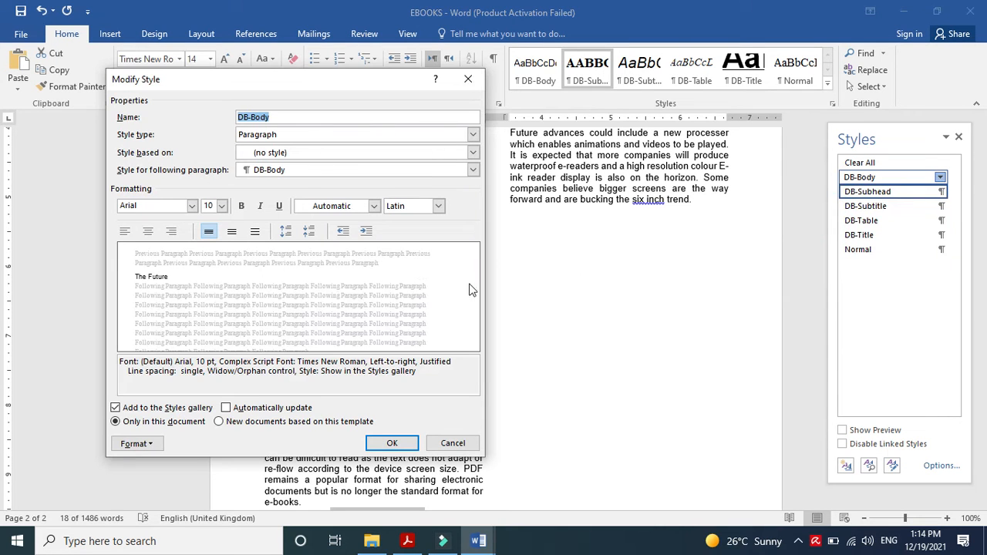
click(153, 445)
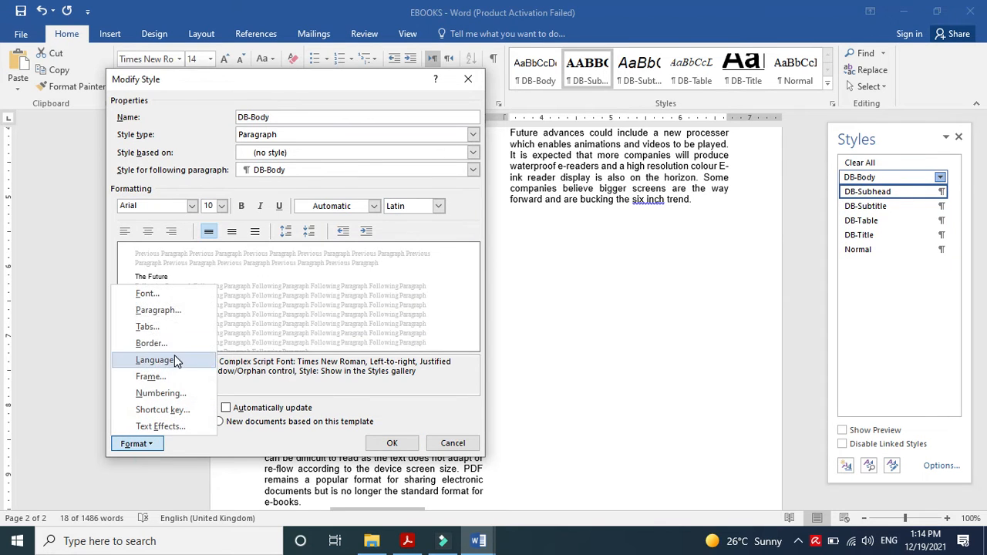
click(175, 312)
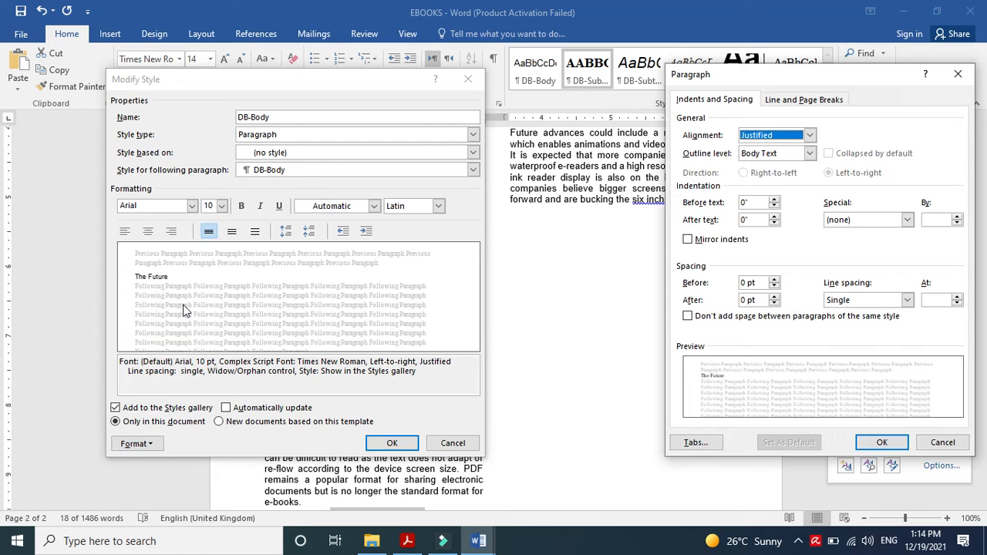
click(774, 297)
click(881, 443)
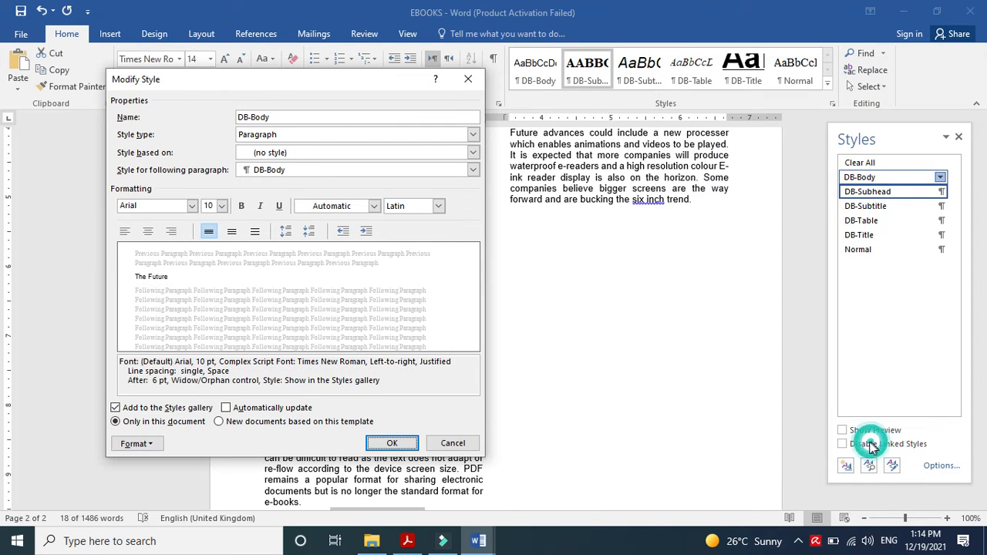
click(392, 441)
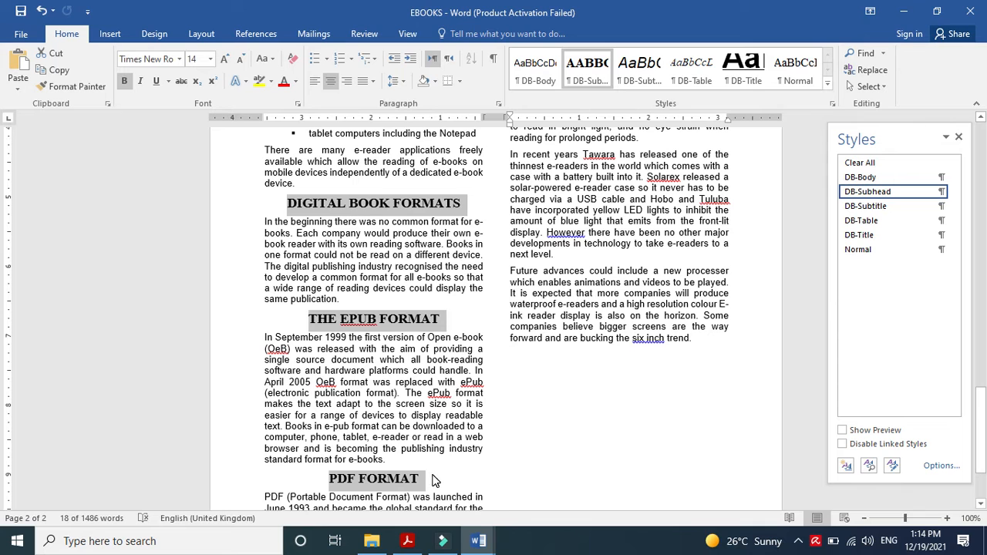
- Return to the question paper in Acrobat Reader and read question 12 on page 4 about inserting a CSV file as a table
click(407, 541)
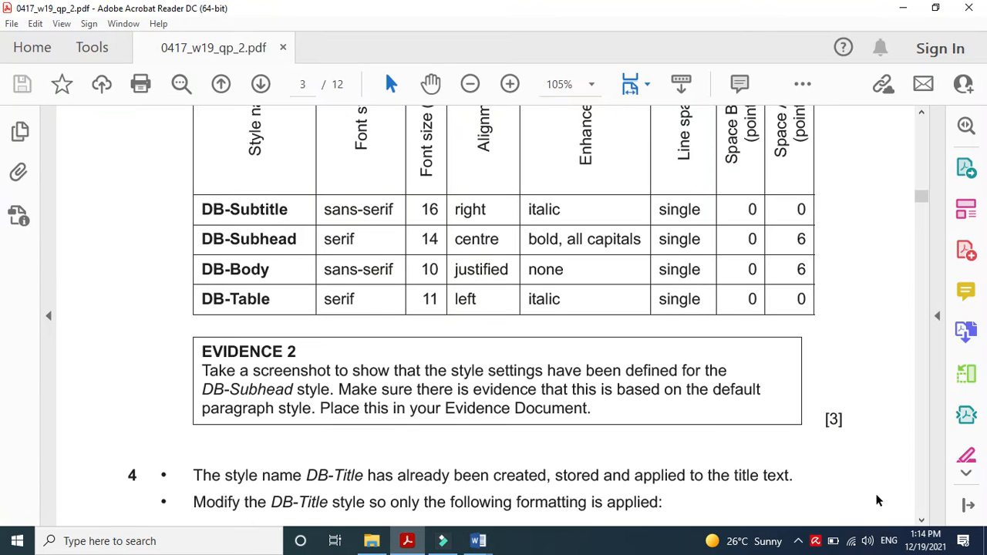
click(921, 521)
drag(922, 521, 922, 521)
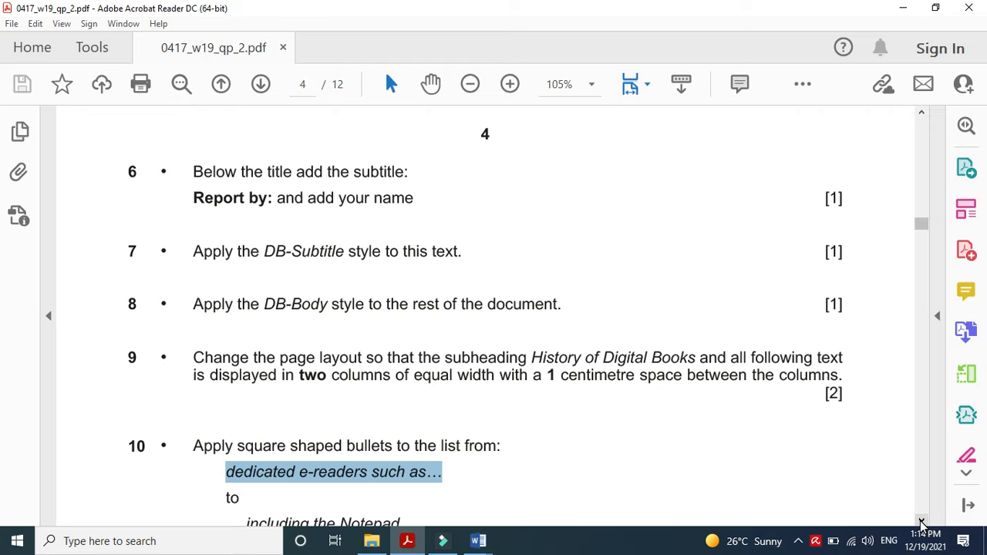
drag(922, 521, 922, 520)
click(921, 520)
click(921, 521)
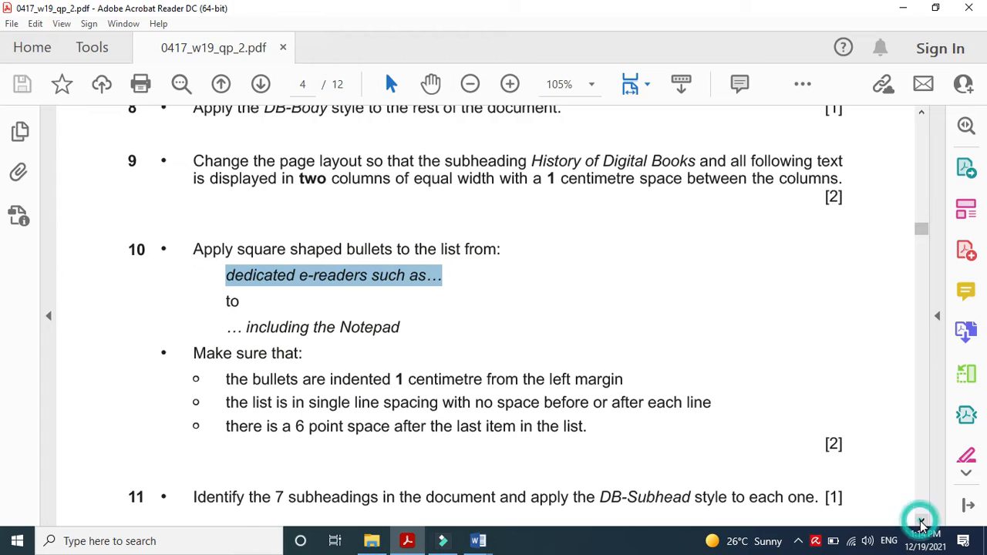
click(922, 520)
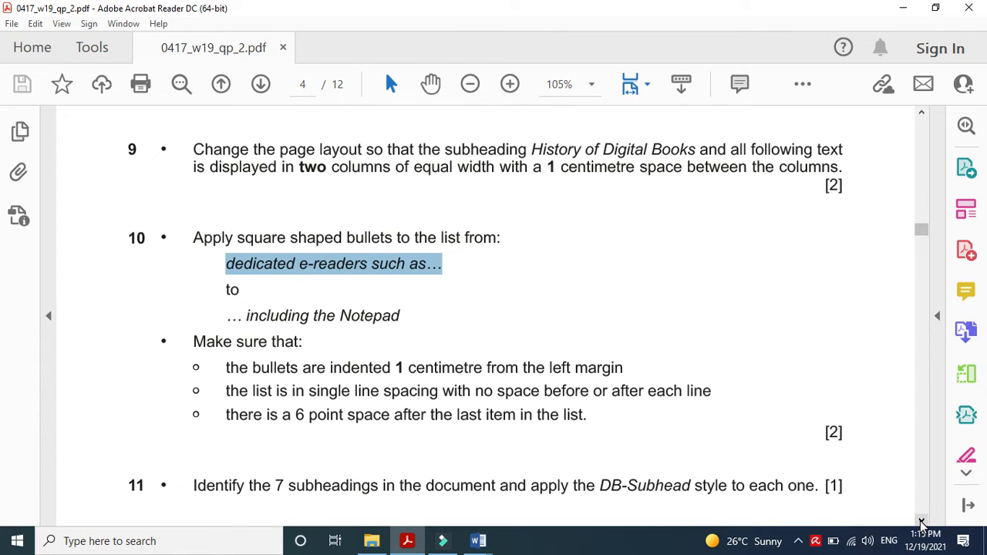
click(922, 521)
click(922, 521)
click(922, 521)
click(922, 521)
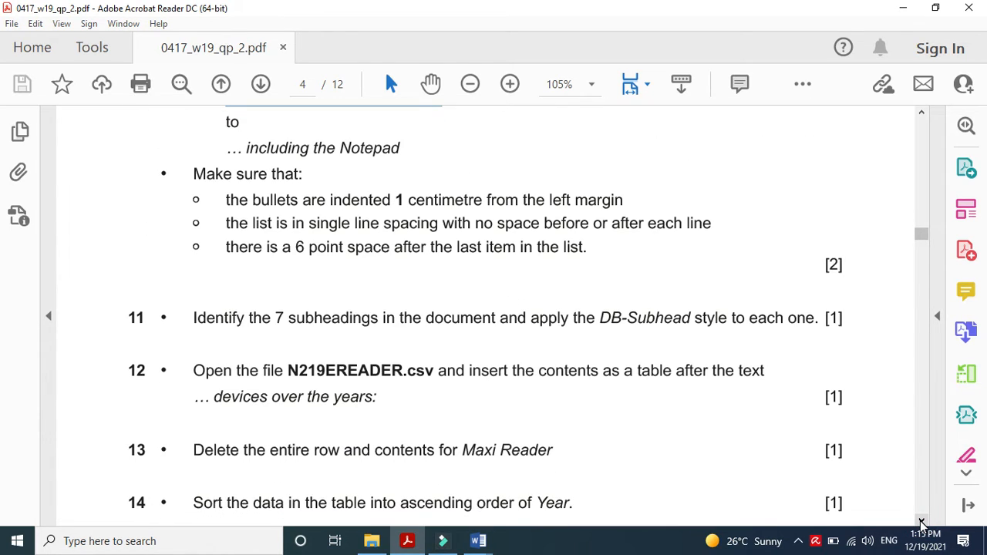
click(922, 521)
click(922, 520)
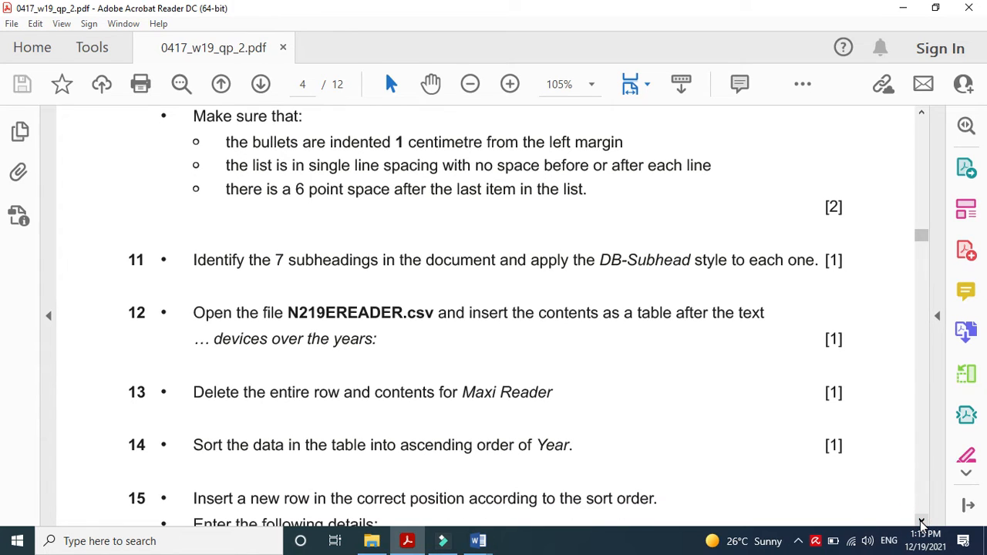
click(922, 523)
click(922, 523)
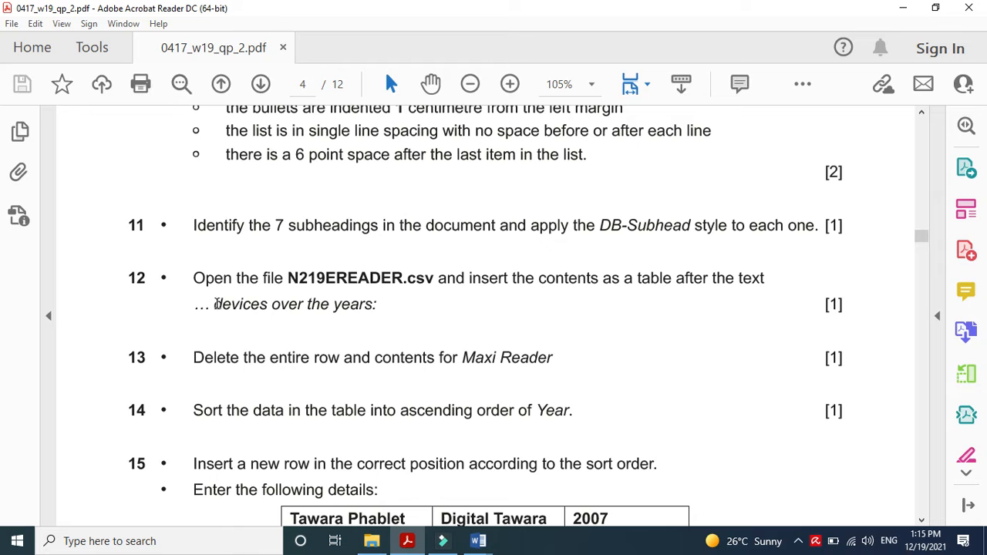
- Copy "devices over the years:" from question 12, find that text in the Word document and insert an empty paragraph after it
drag(213, 304, 381, 303)
key(ctrl+c)
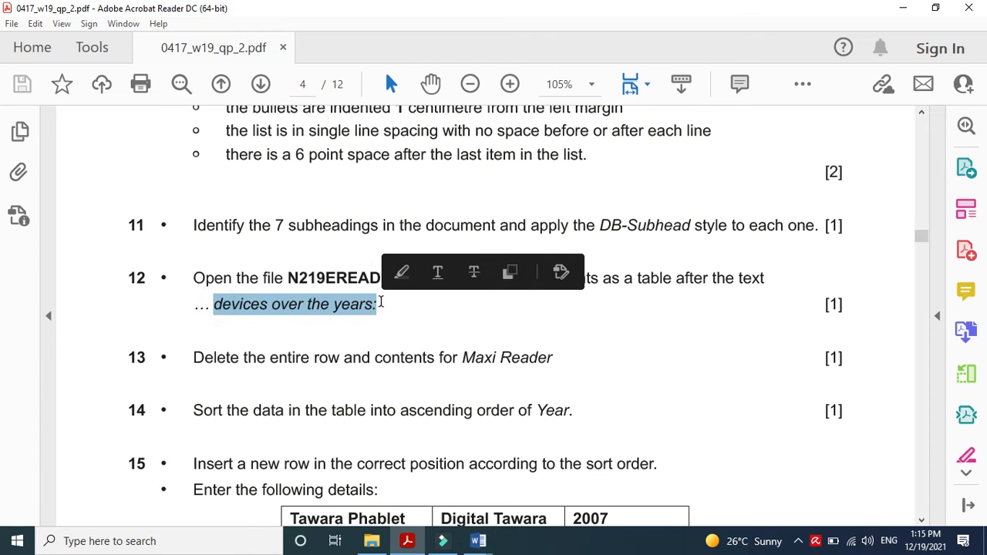
click(479, 541)
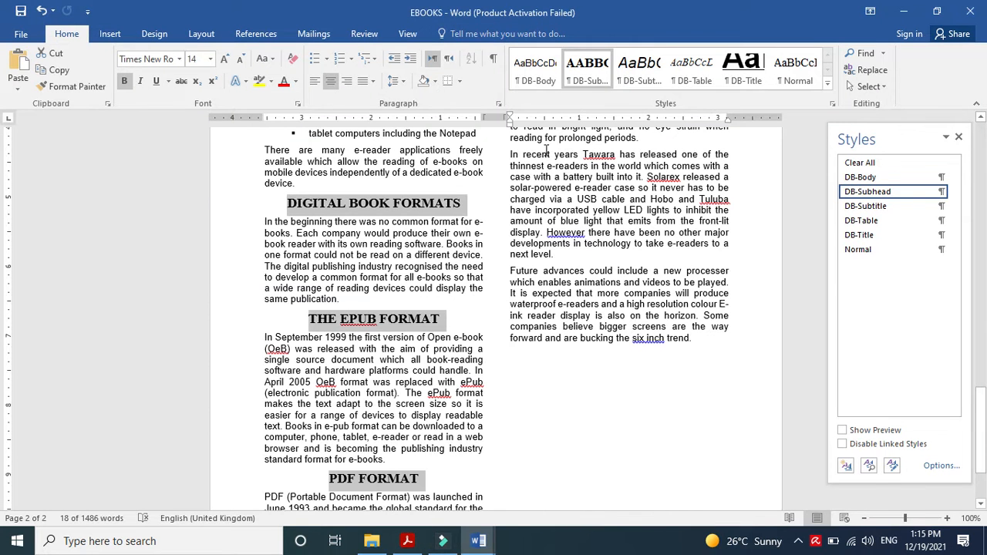
click(865, 54)
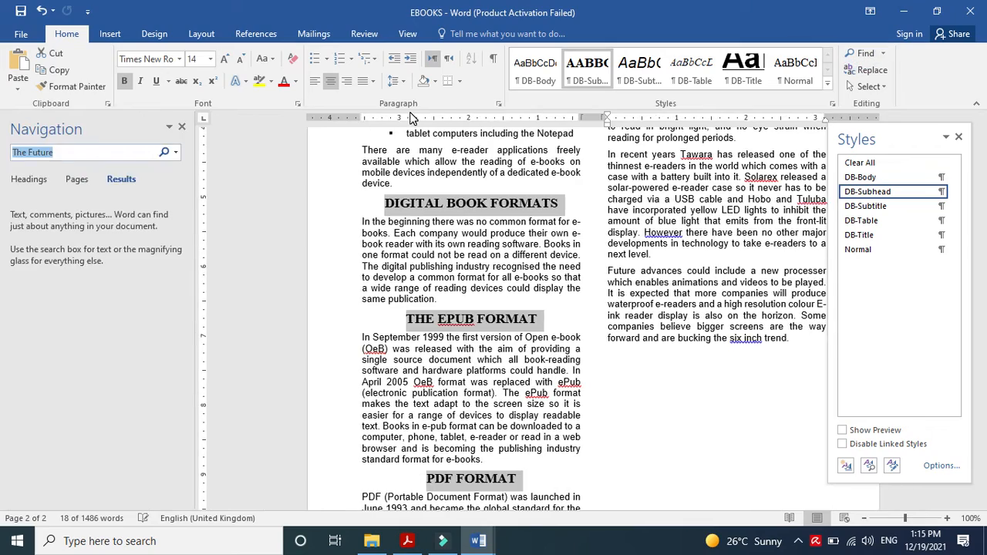
key(ctrl+v)
click(429, 233)
click(779, 218)
key(Return)
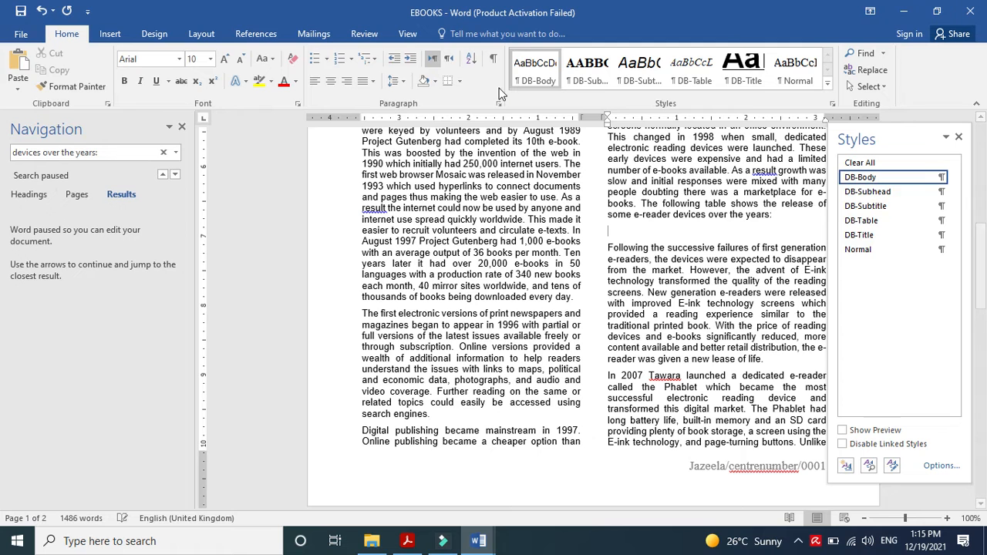
click(182, 126)
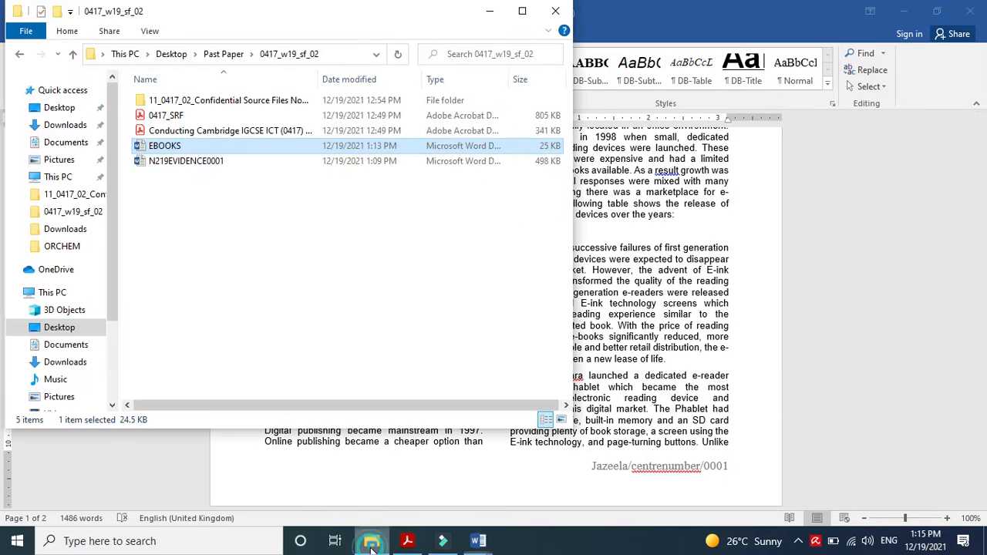
- Open N219EREADER from the Confidential Source Files folder in Excel, checking the file name in question 12, and maximize its window
click(371, 541)
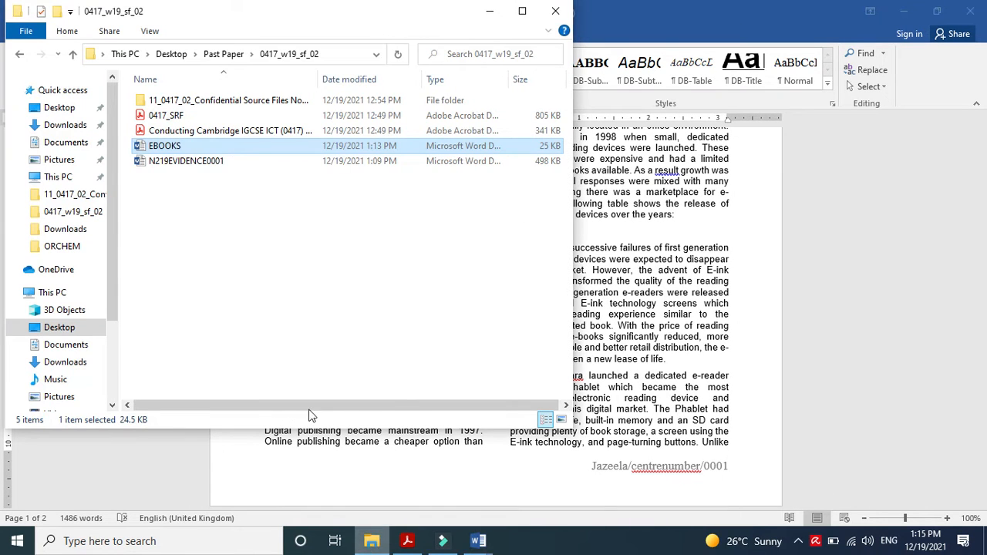
double_click(218, 104)
click(197, 136)
click(194, 134)
click(407, 540)
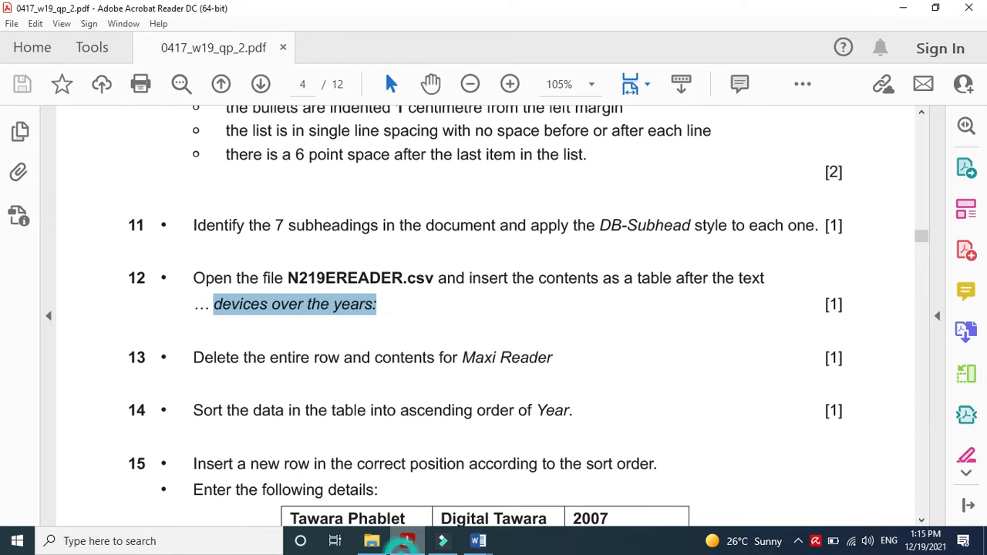
click(407, 541)
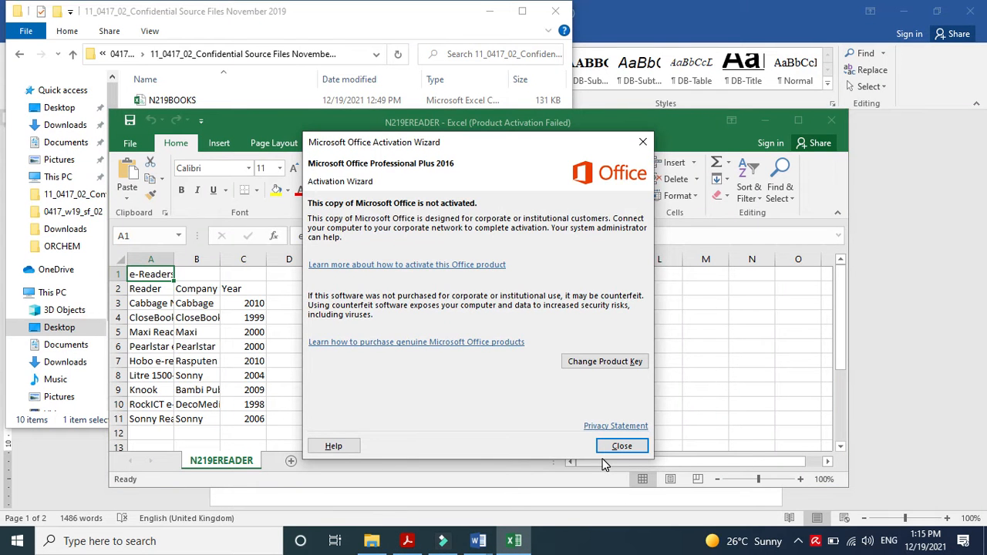
click(617, 446)
click(802, 126)
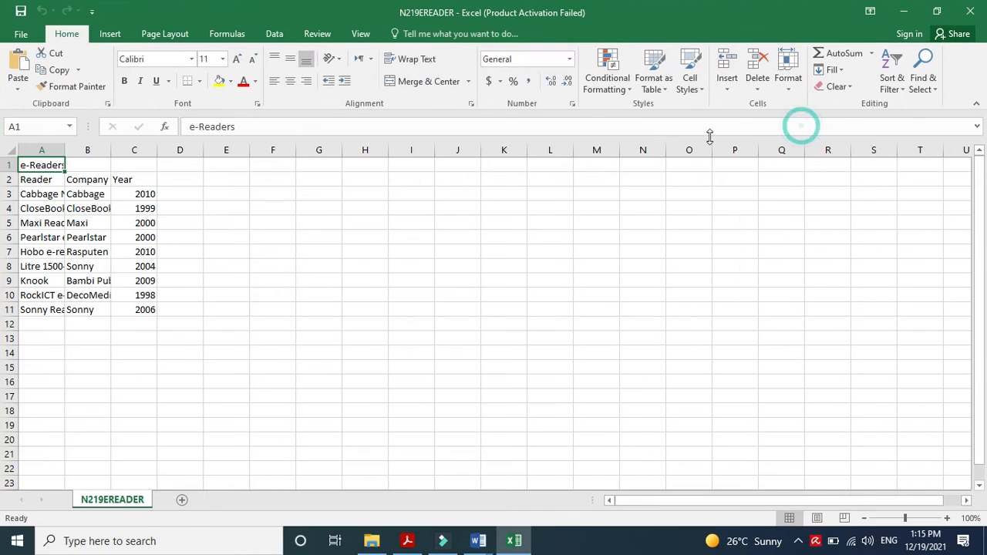
- Autofit the columns of the N219EREADER sheet and copy the data in A1:C11
click(12, 151)
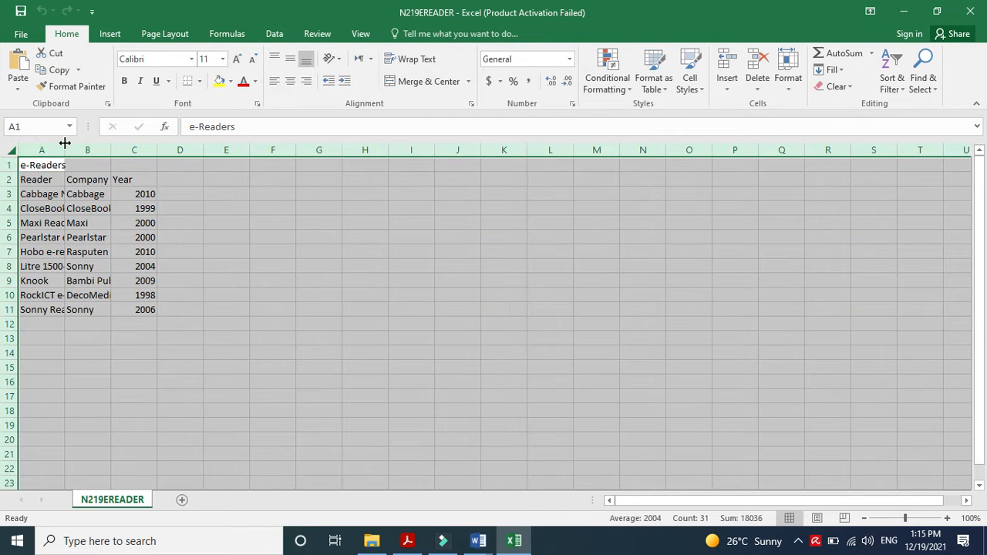
double_click(65, 143)
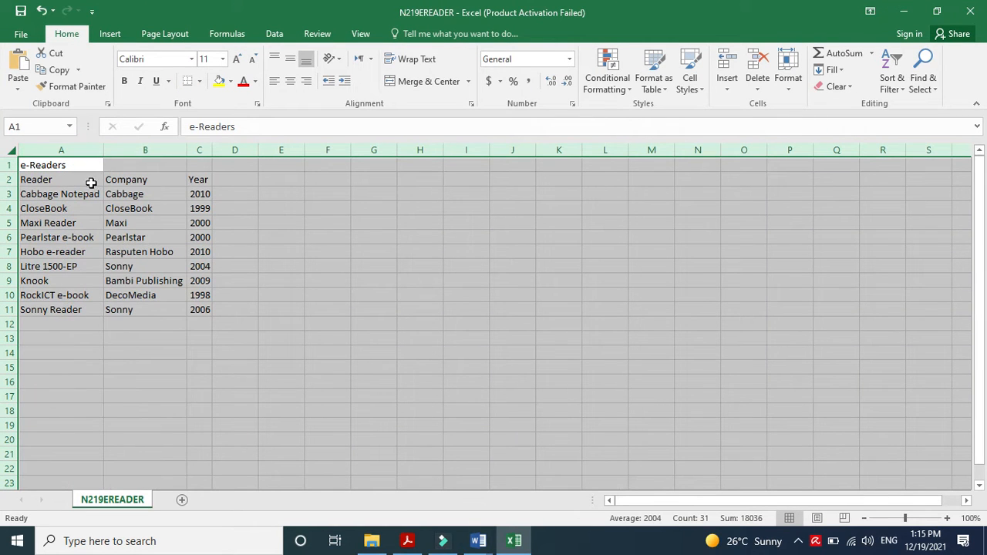
drag(77, 163, 198, 309)
key(ctrl+c)
- Paste the e-Readers data as a table below "devices over the years:" in the EBOOKS document and apply All Borders
mouse_move(473, 548)
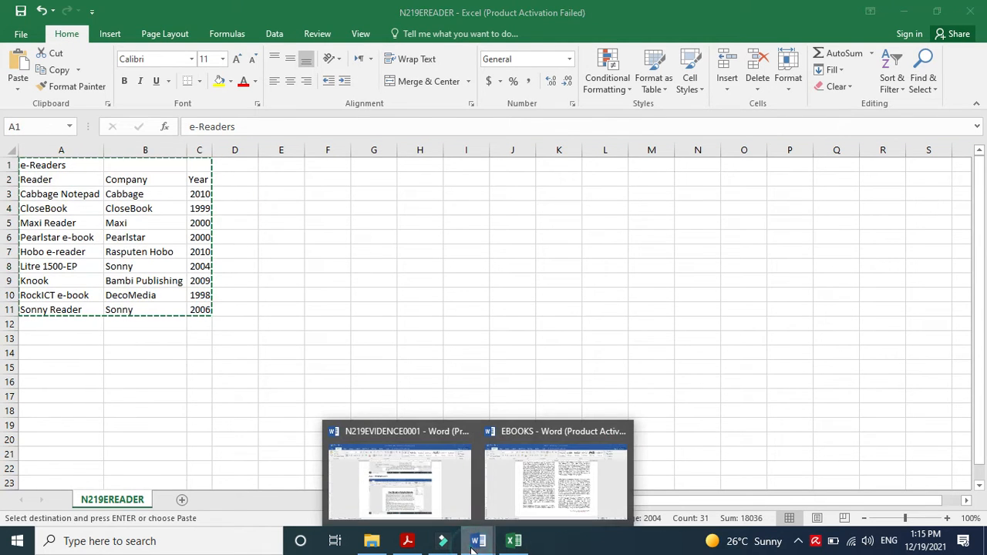
click(528, 502)
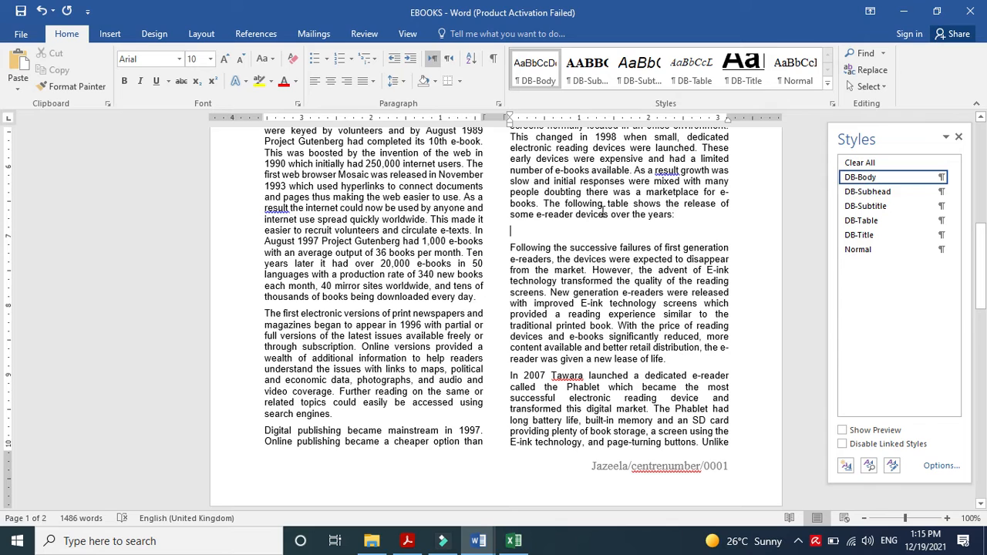
key(ctrl+v)
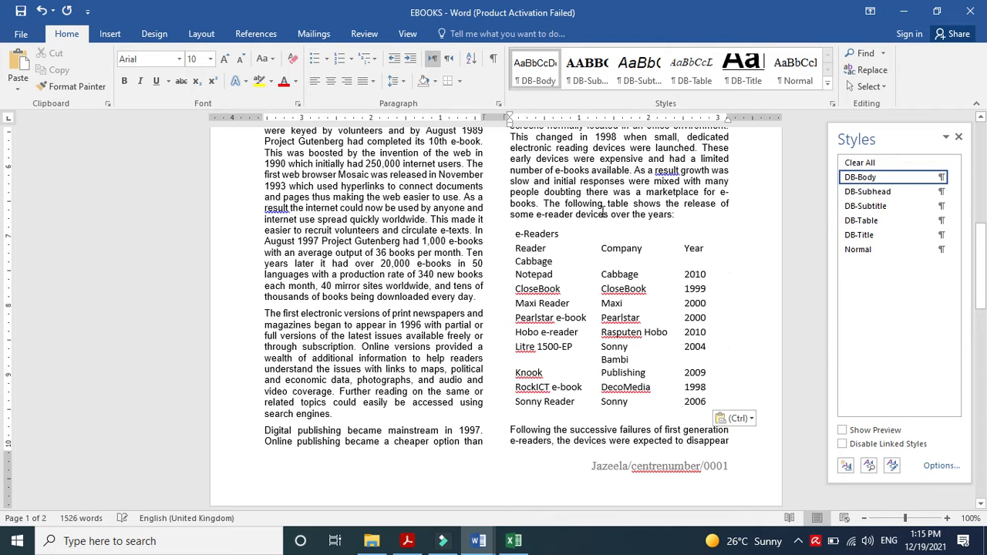
click(505, 220)
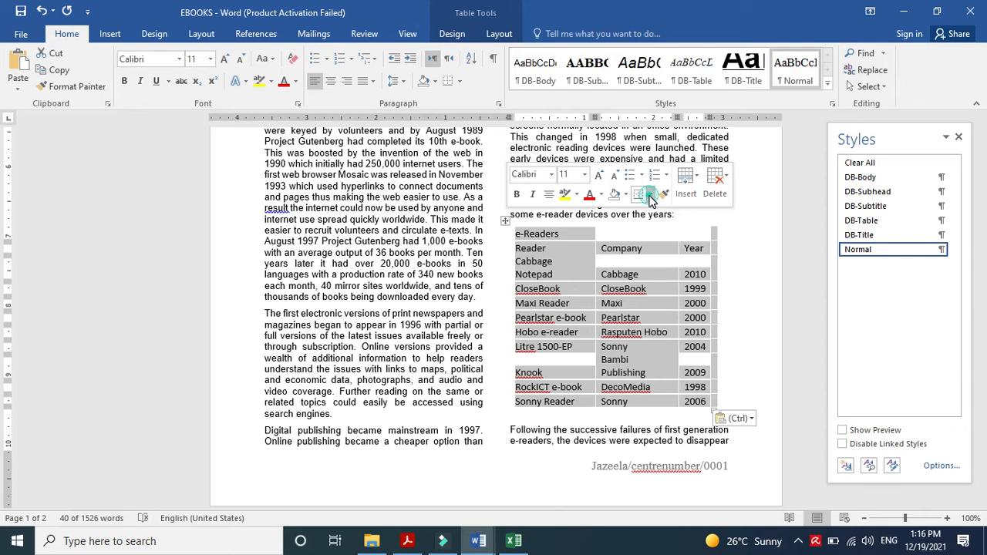
click(651, 197)
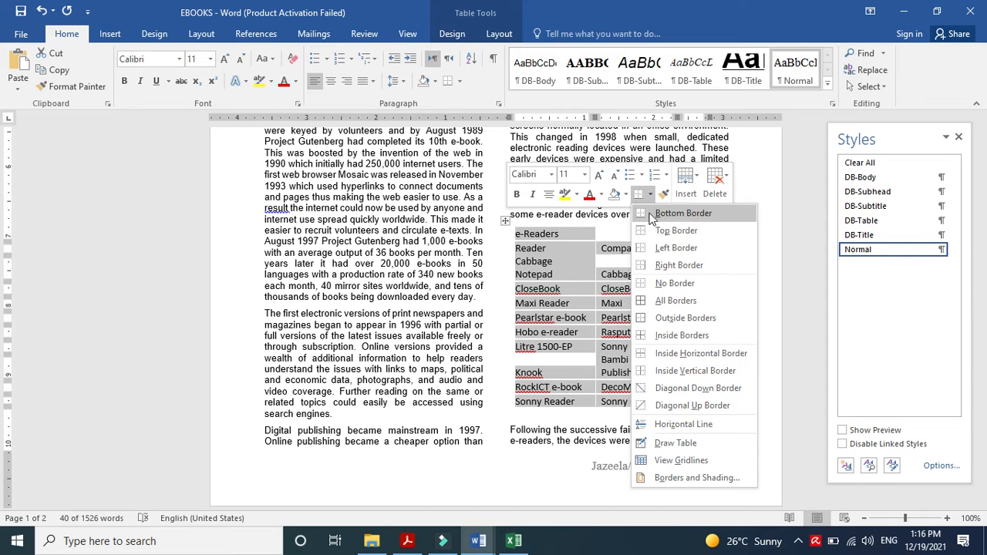
click(659, 302)
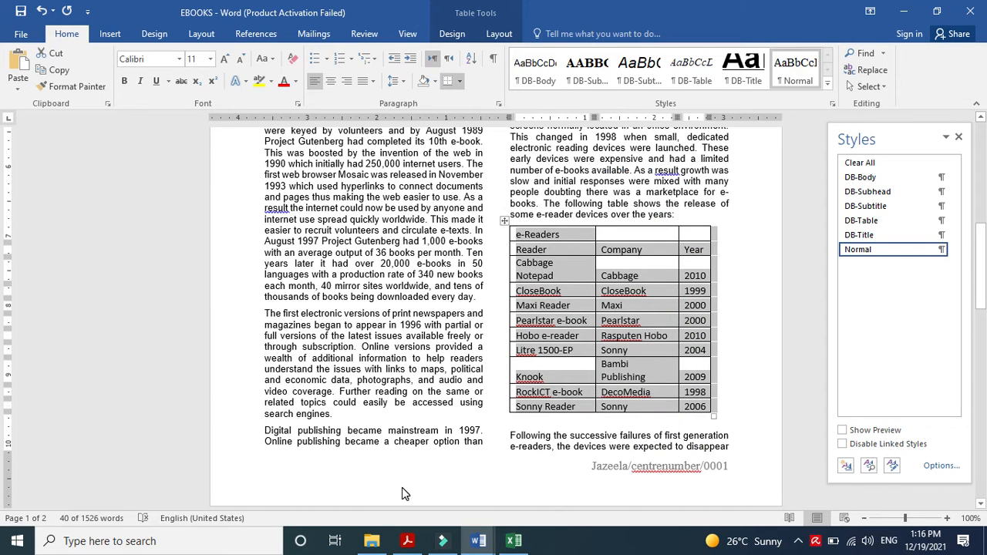
- Check question 13 in the exam paper, then delete the entire Maxi Reader row from the e-Readers table in the Word document
click(407, 541)
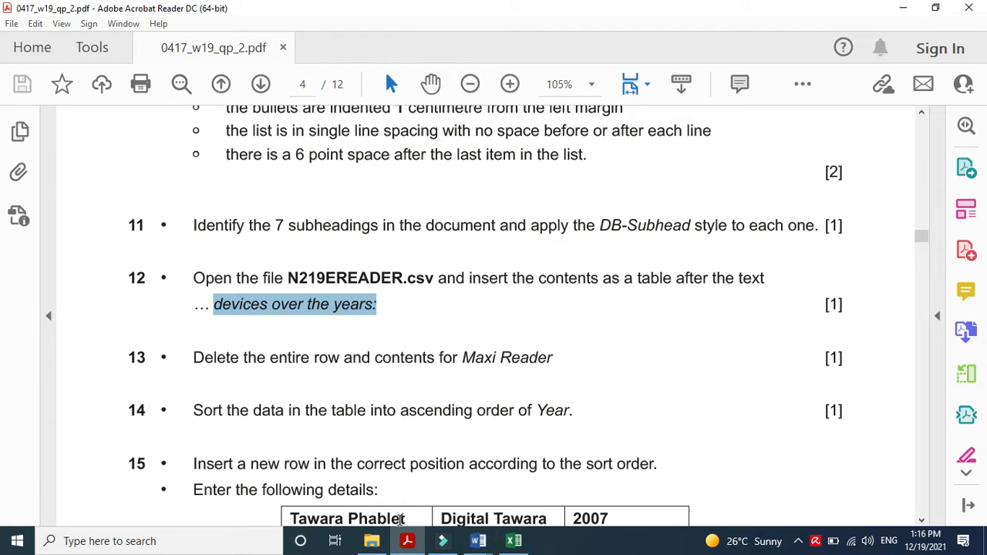
click(478, 541)
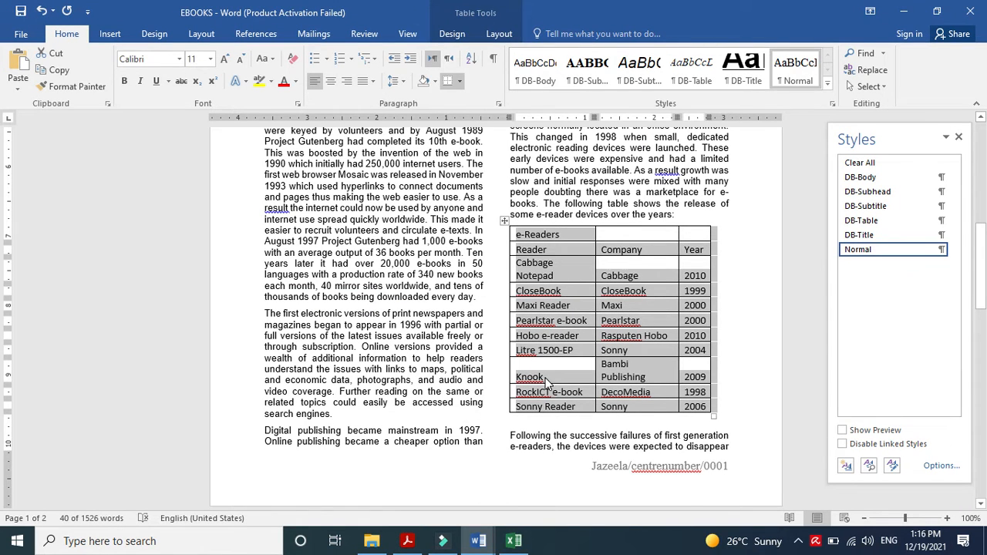
click(550, 307)
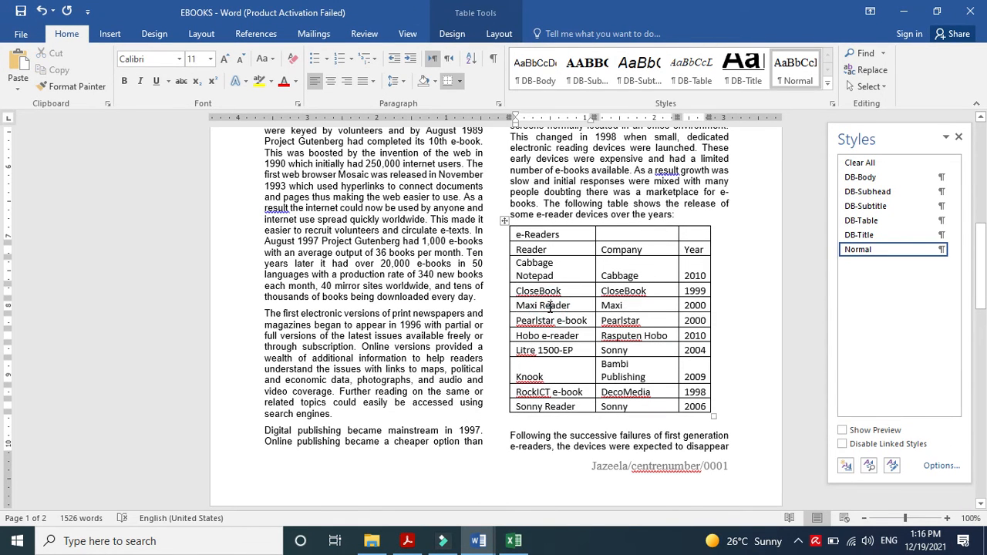
right_click(550, 307)
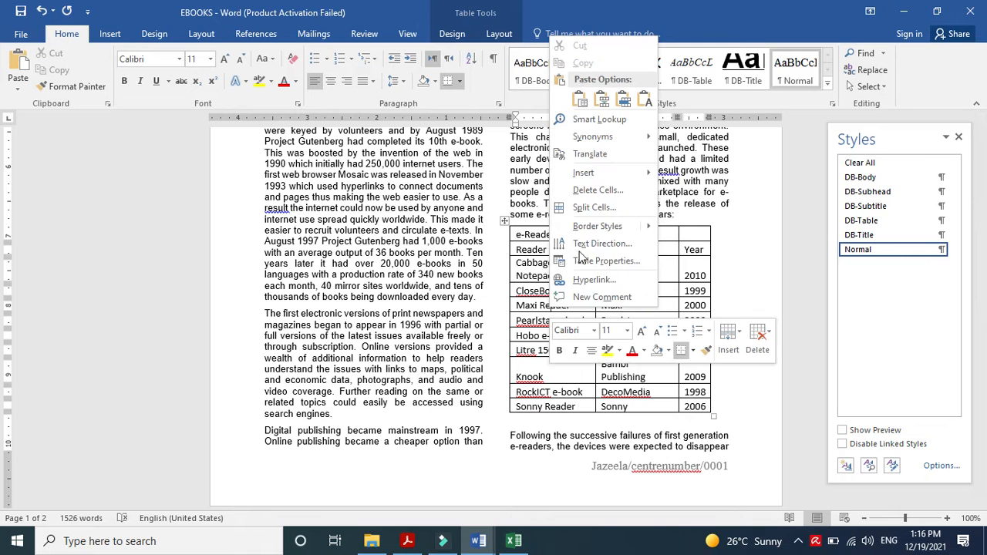
click(620, 190)
click(444, 256)
click(479, 292)
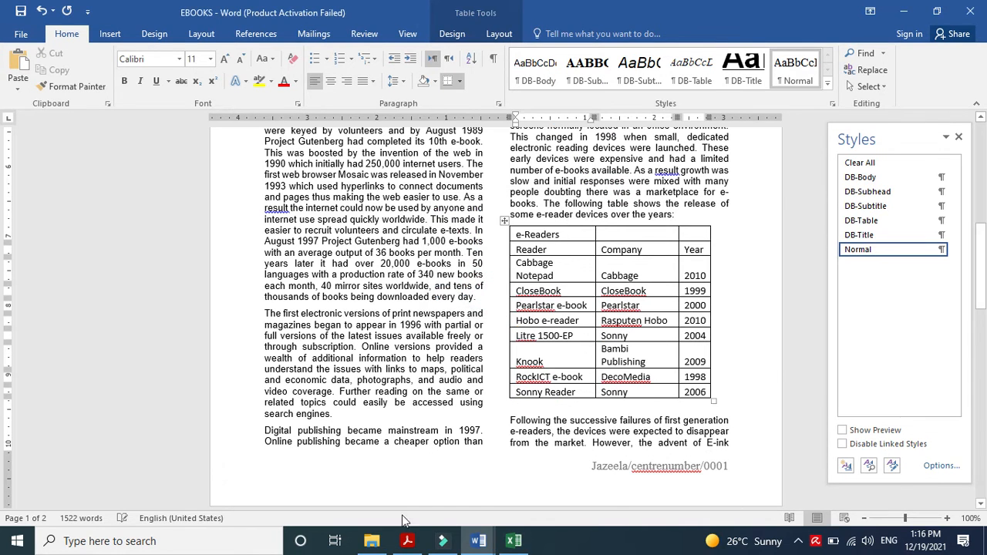
- Sort the e-Readers data rows below the headings by Column 3 (Year) as numbers in ascending order, as question 14 requires
click(407, 542)
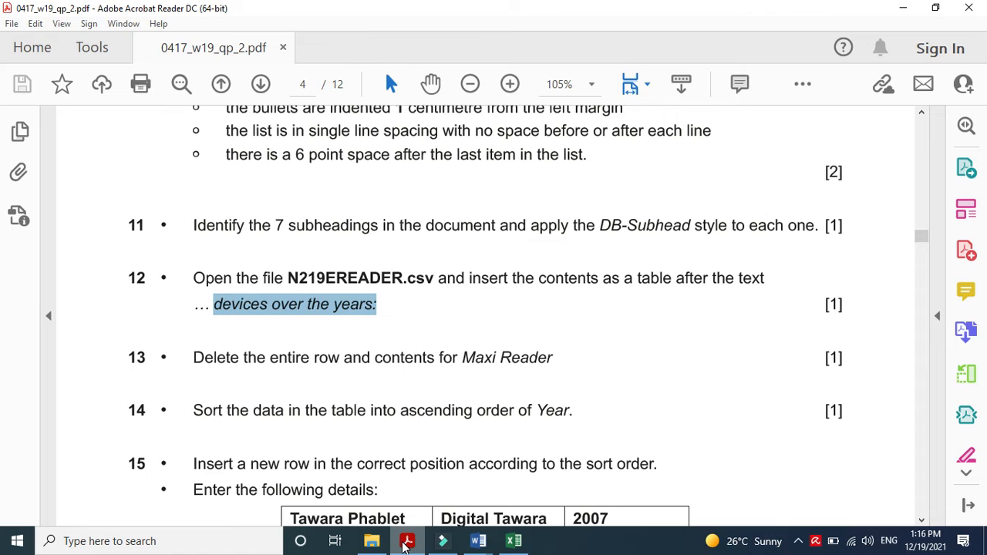
click(406, 542)
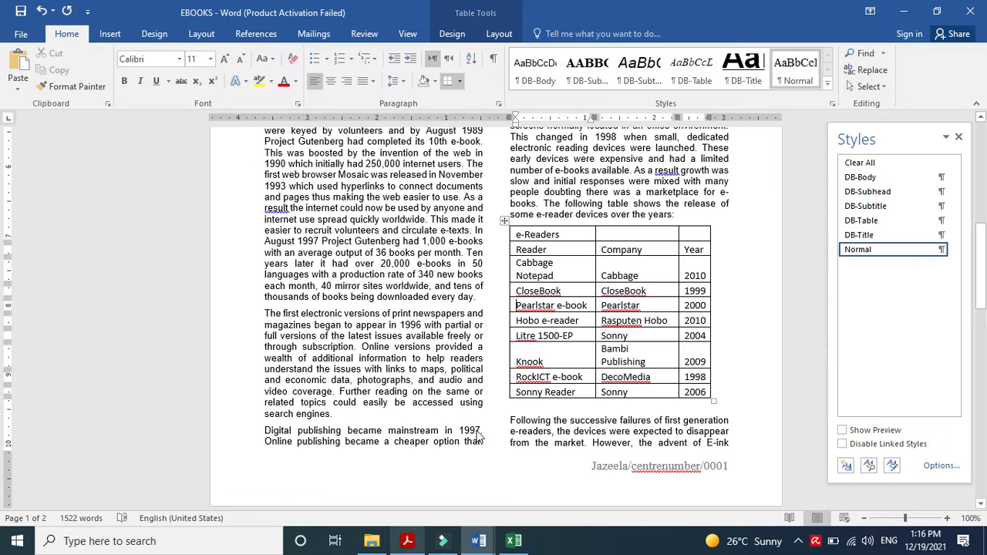
drag(689, 265, 702, 385)
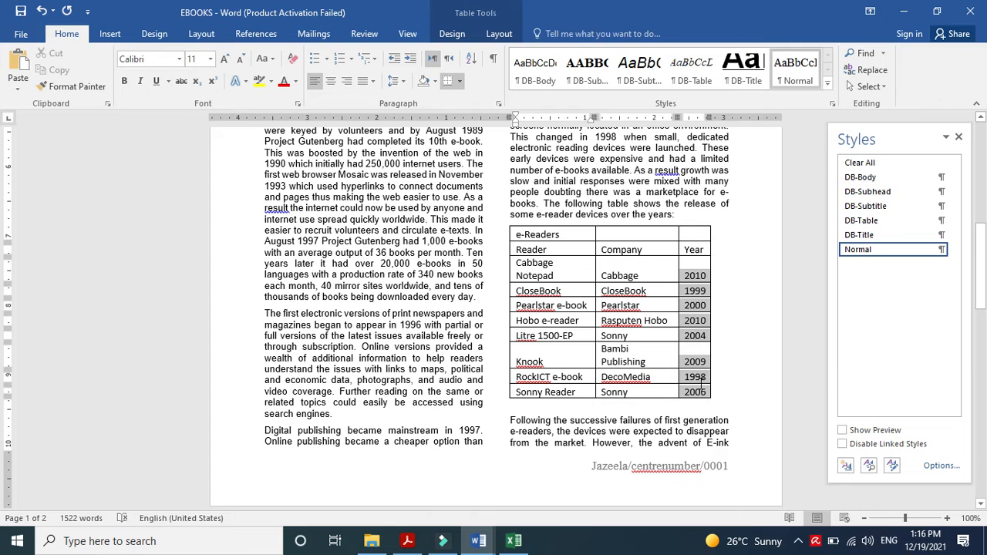
key(ctrl+r)
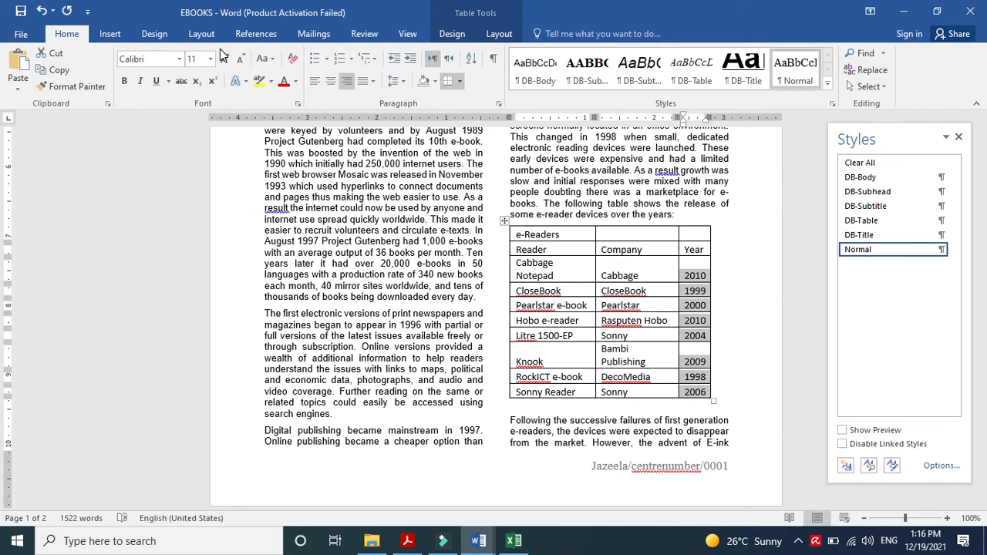
click(471, 60)
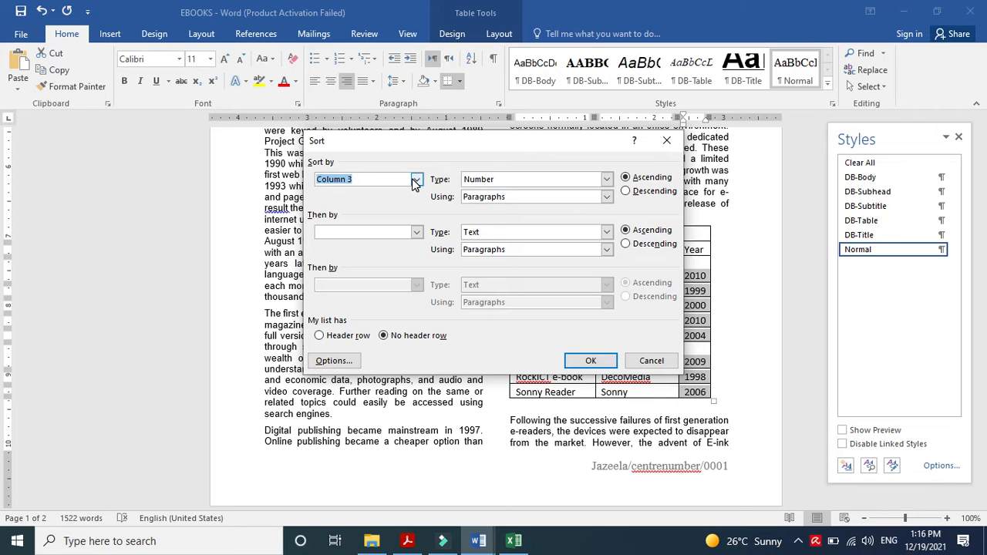
drag(425, 139, 246, 210)
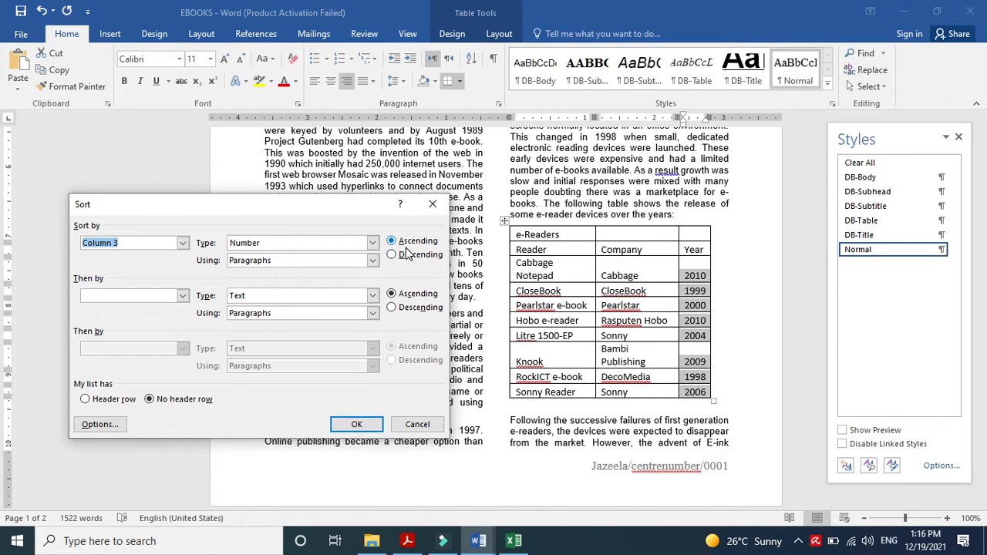
click(407, 541)
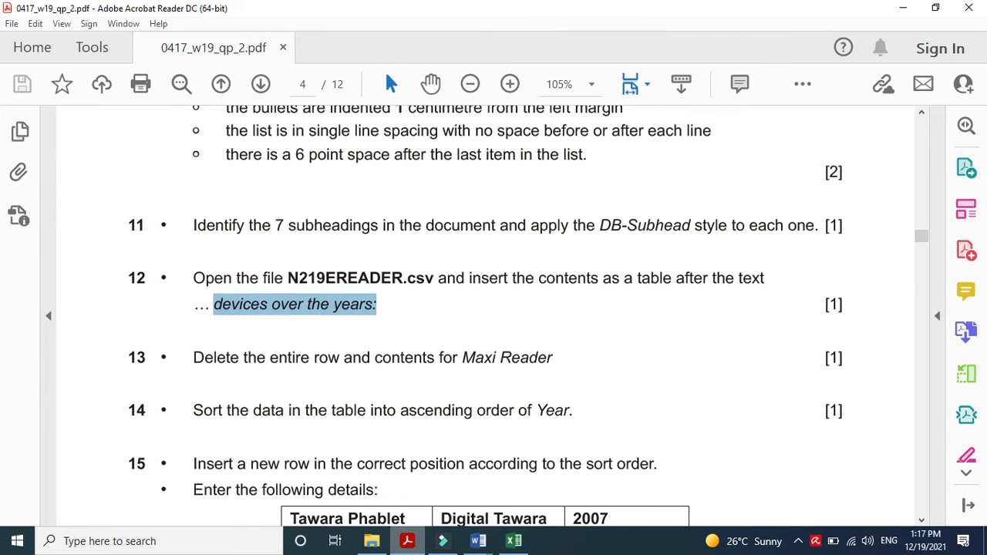
key(alt+Tab)
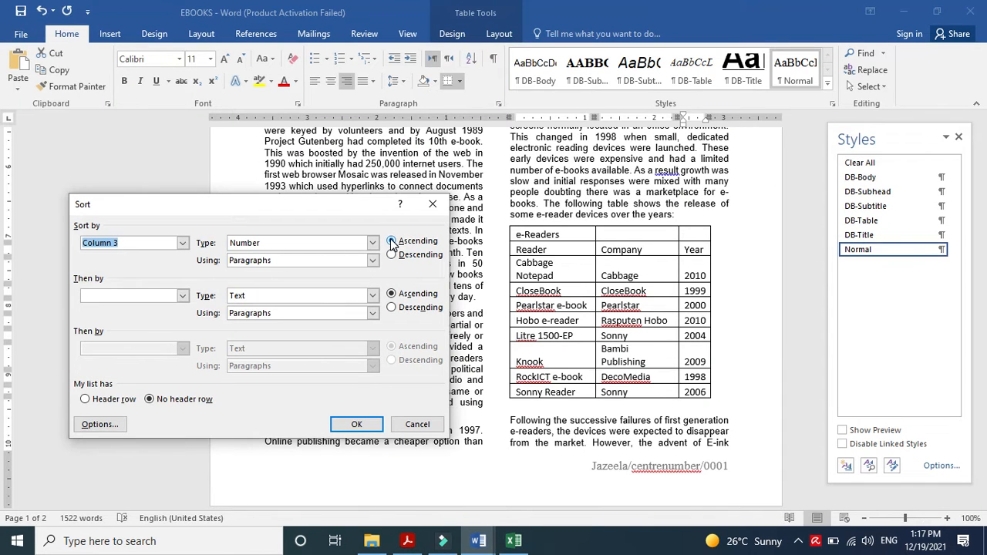
click(356, 423)
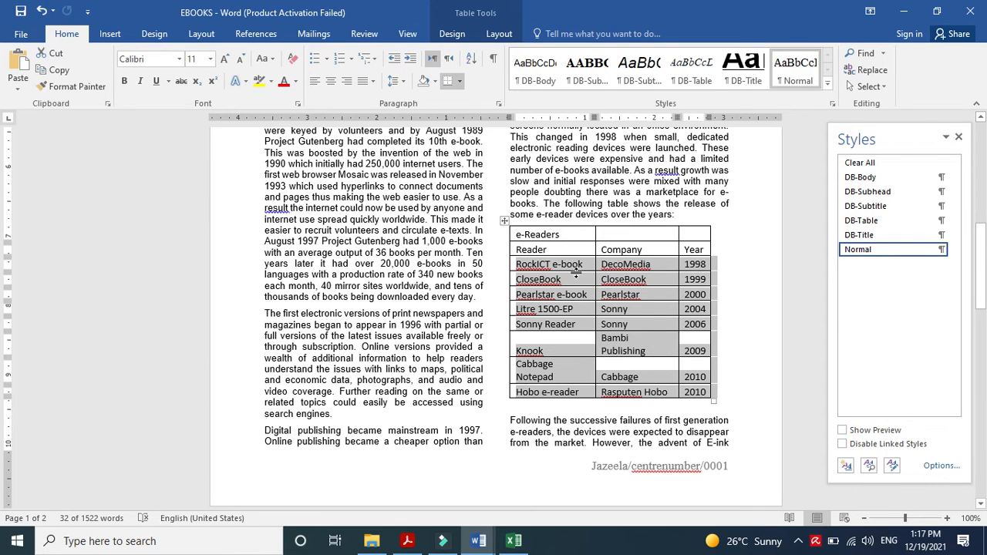
click(42, 10)
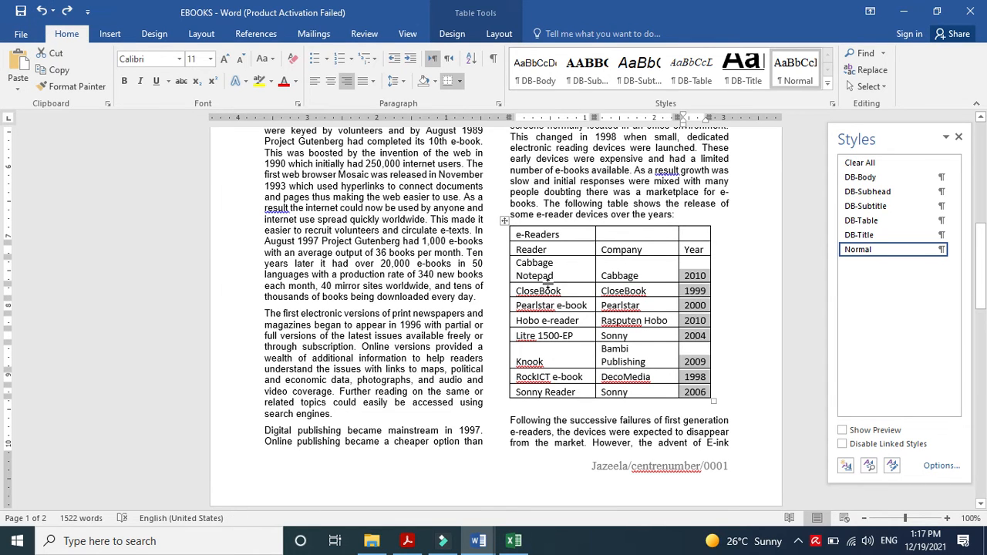
click(67, 10)
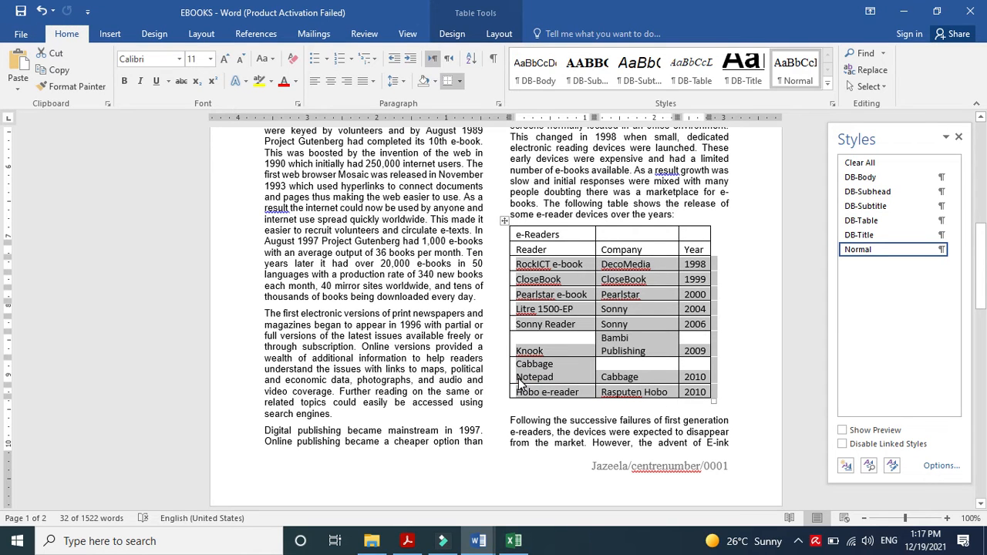
- Read question 15 in the exam paper and insert an empty row below the Sonny Reader 2006 row in the Word table
click(408, 542)
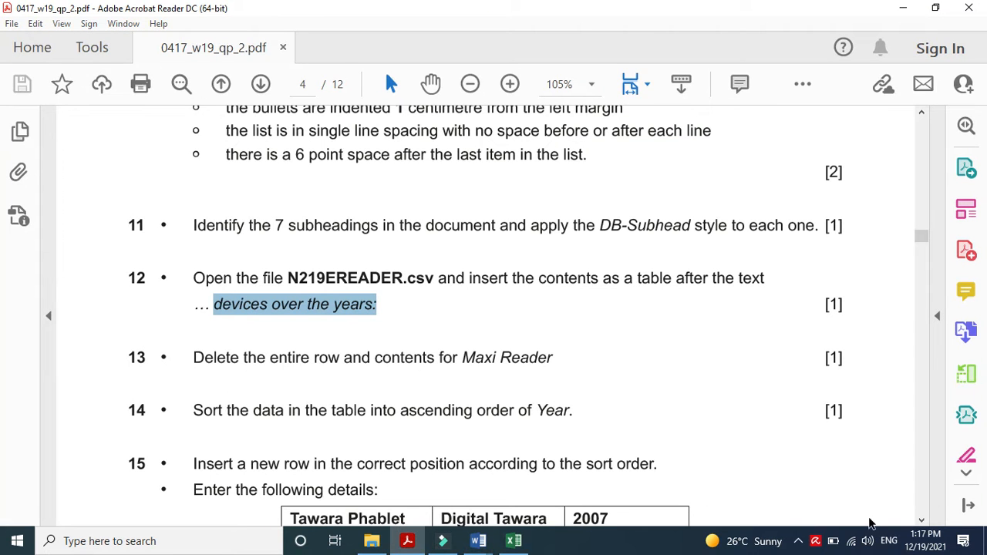
click(922, 521)
click(922, 521)
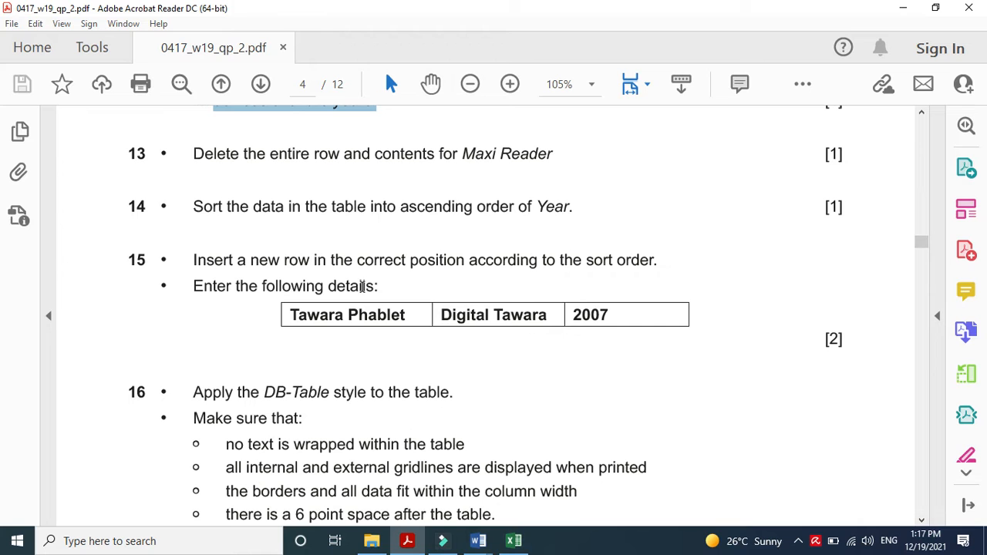
click(479, 541)
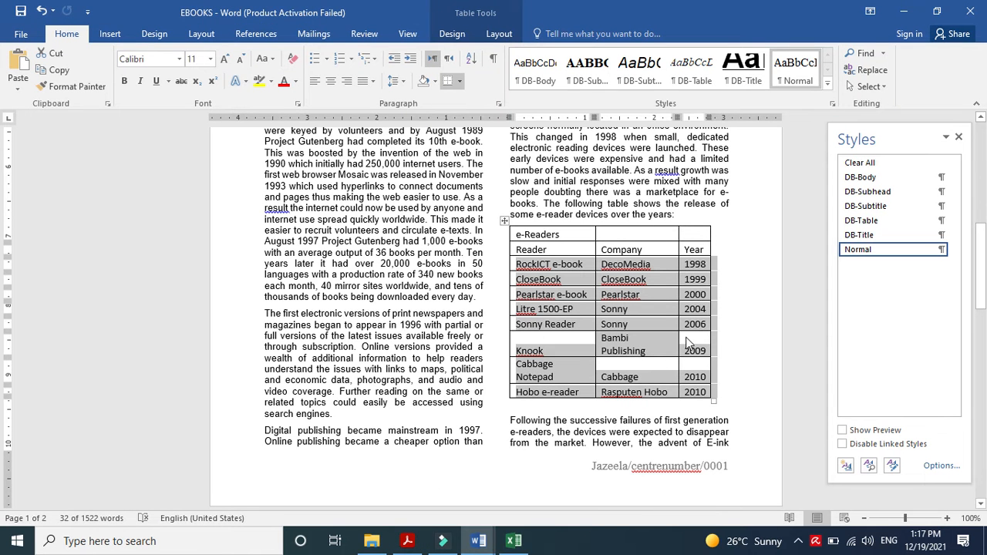
click(706, 324)
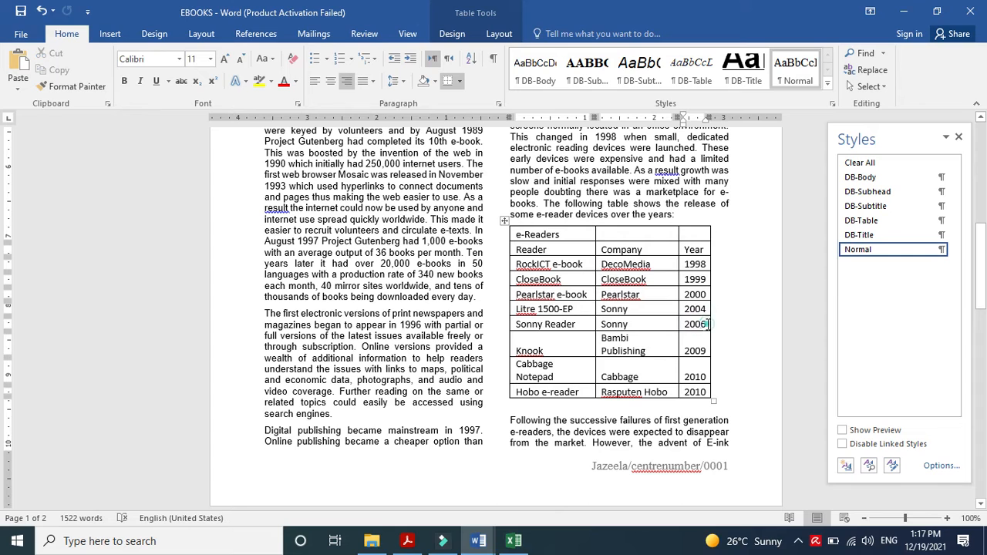
right_click(708, 325)
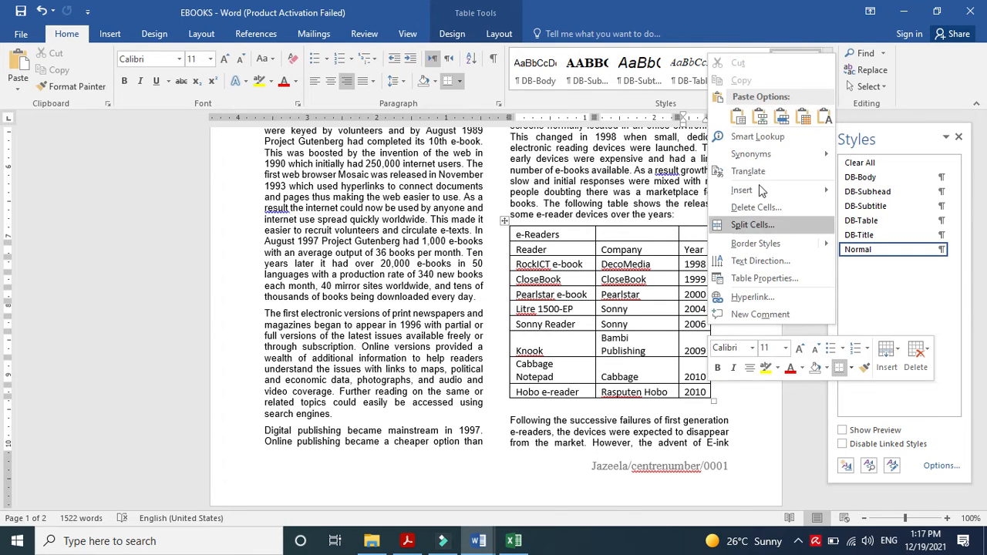
click(760, 191)
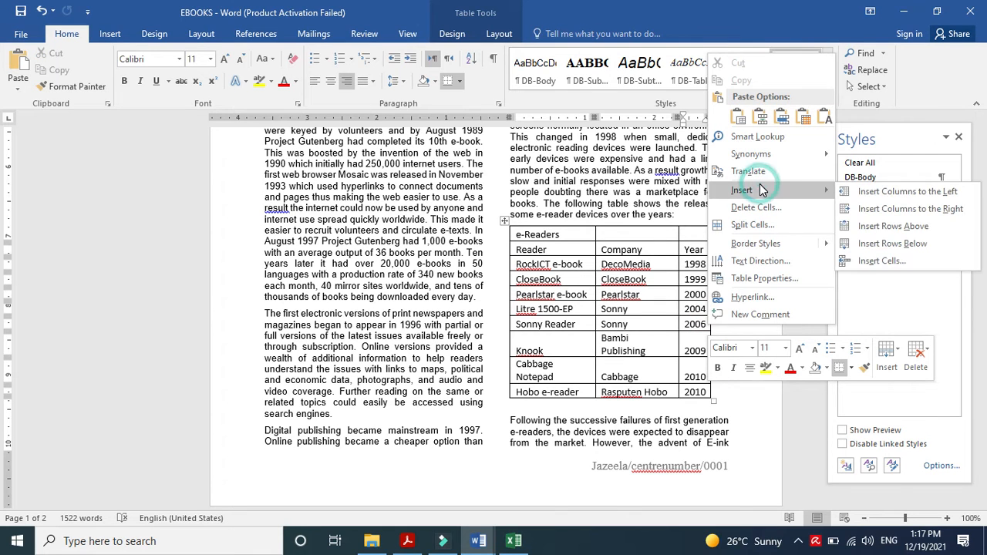
click(935, 243)
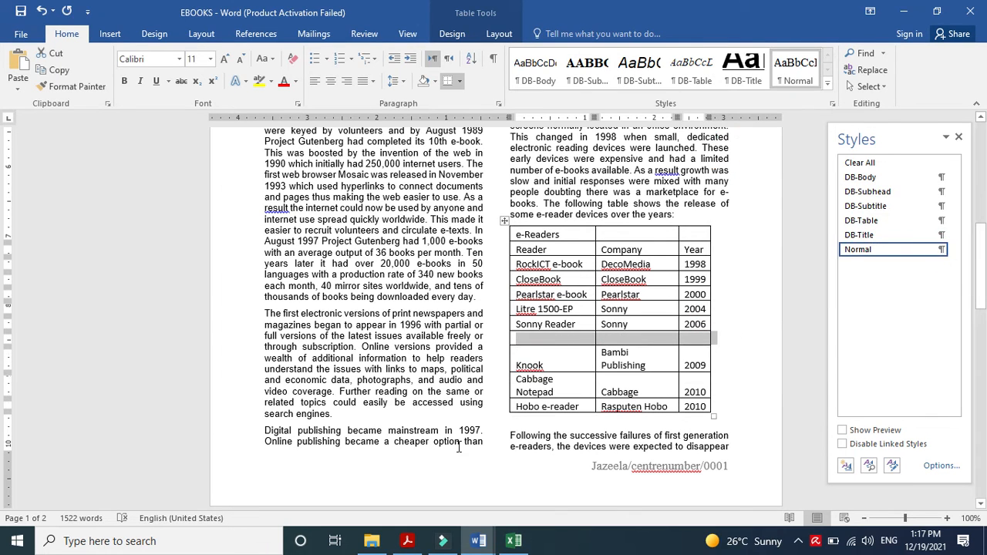
- Copy "Tawara Phablet Digital Tawara 2007" from question 15 and paste it with source formatting into the new row's Reader cell in Word
click(415, 542)
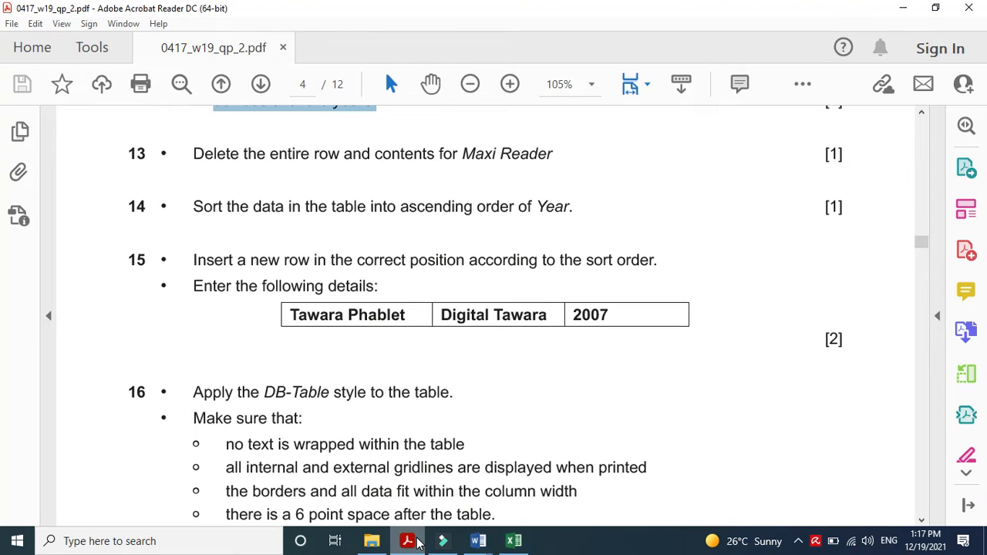
drag(288, 312, 601, 310)
key(ctrl+c)
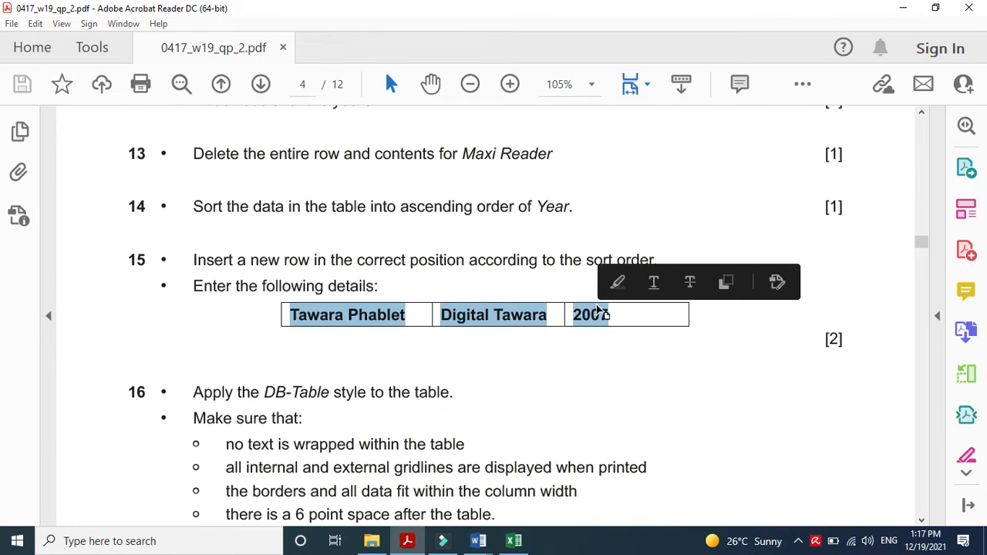
click(479, 541)
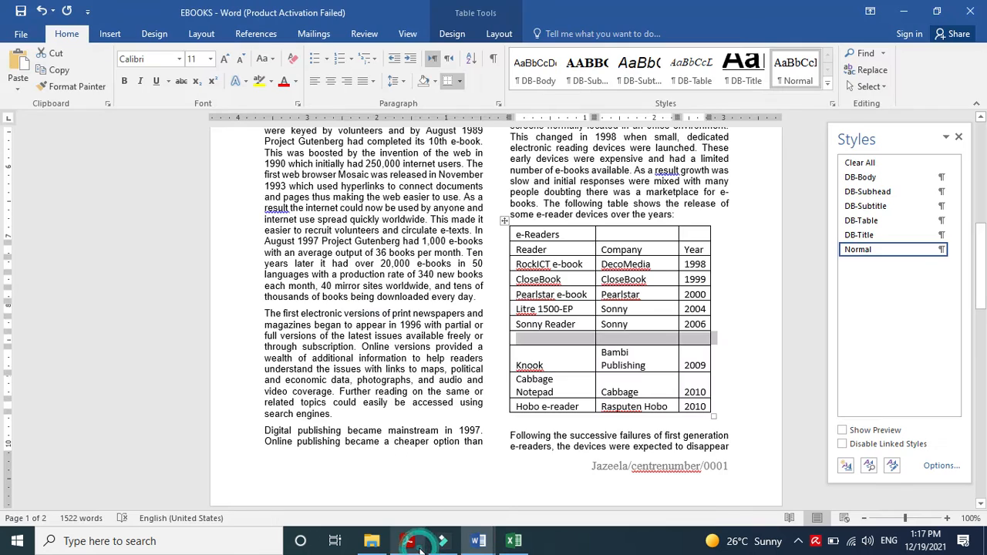
click(534, 343)
right_click(535, 344)
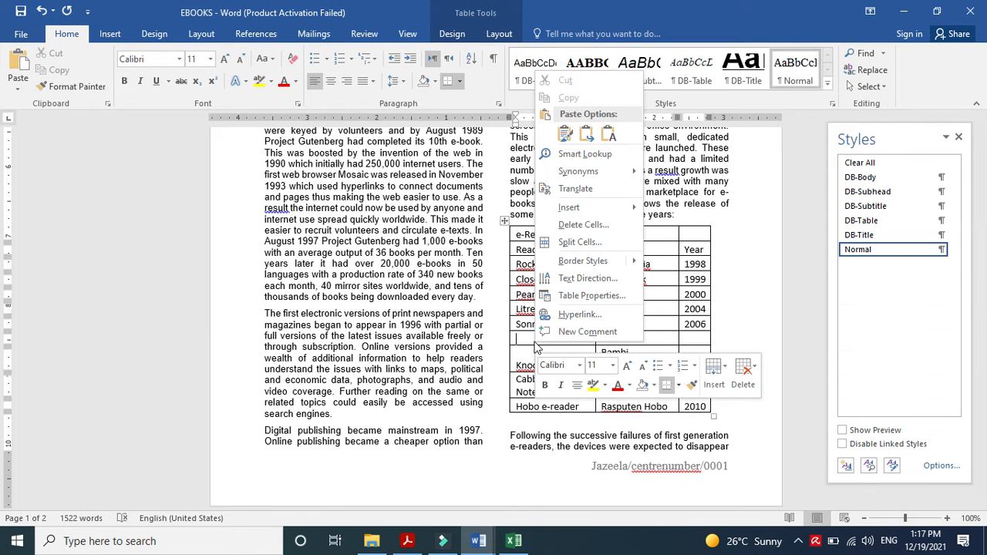
click(567, 136)
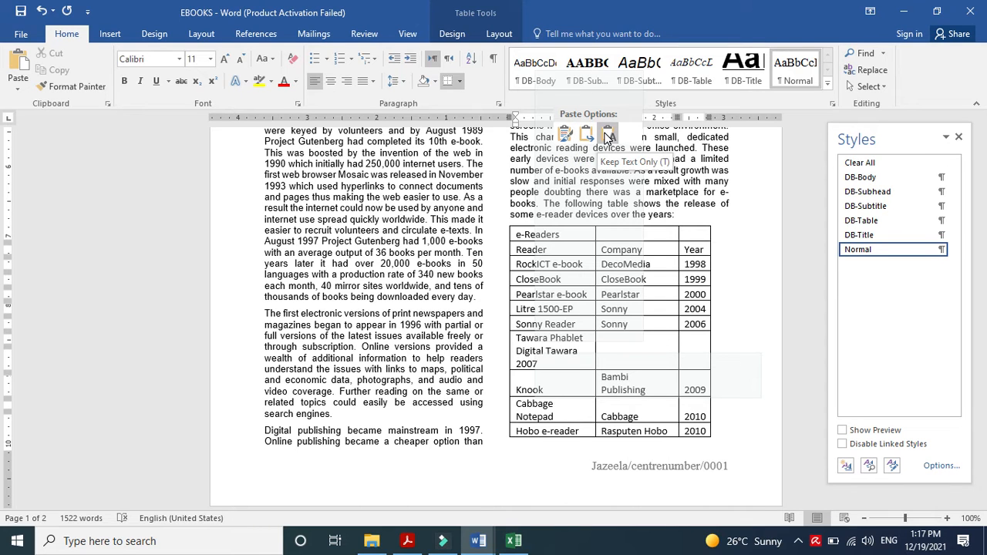
click(567, 136)
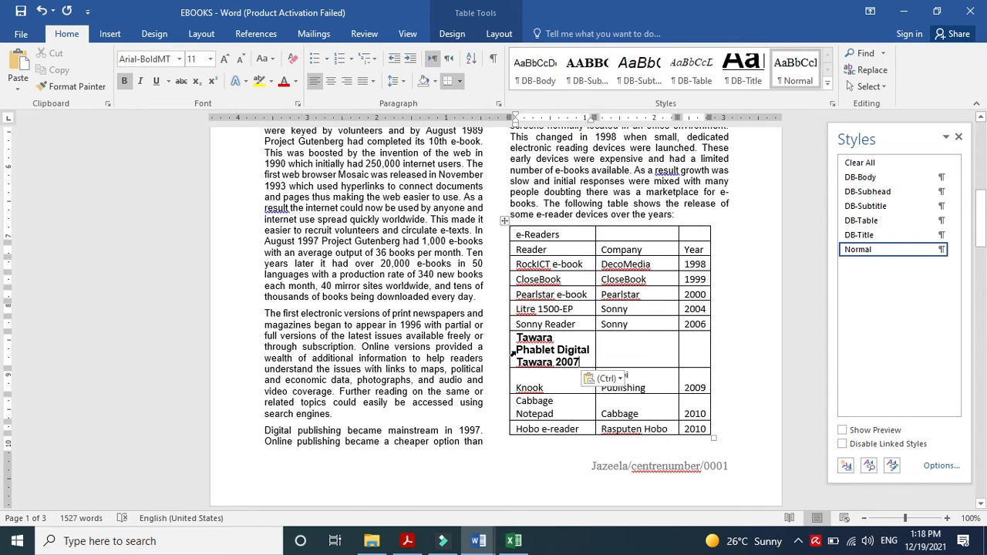
- Check the column split in question 15 and copy "Digital Tawara" from the new row's Reader cell into its Company cell
click(514, 352)
click(408, 541)
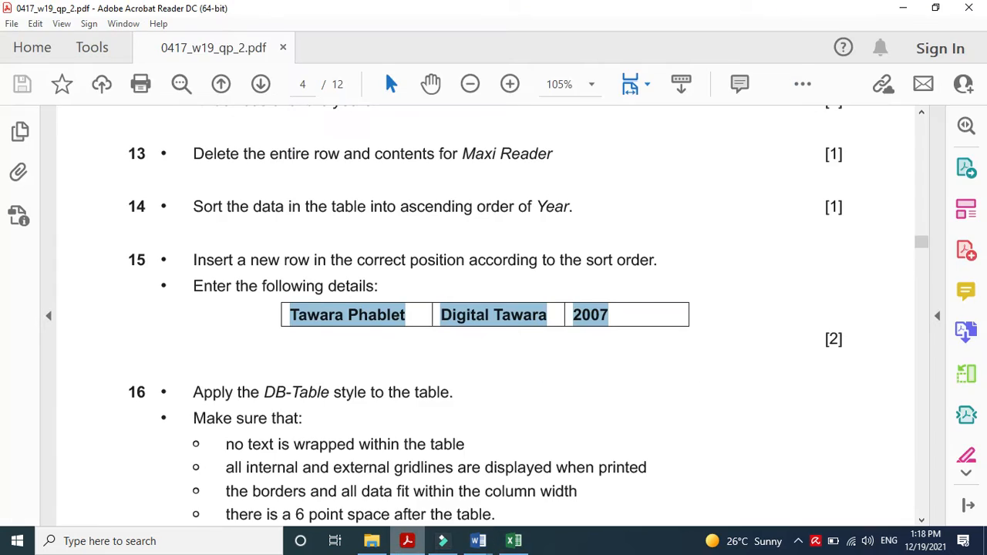
click(407, 541)
click(558, 349)
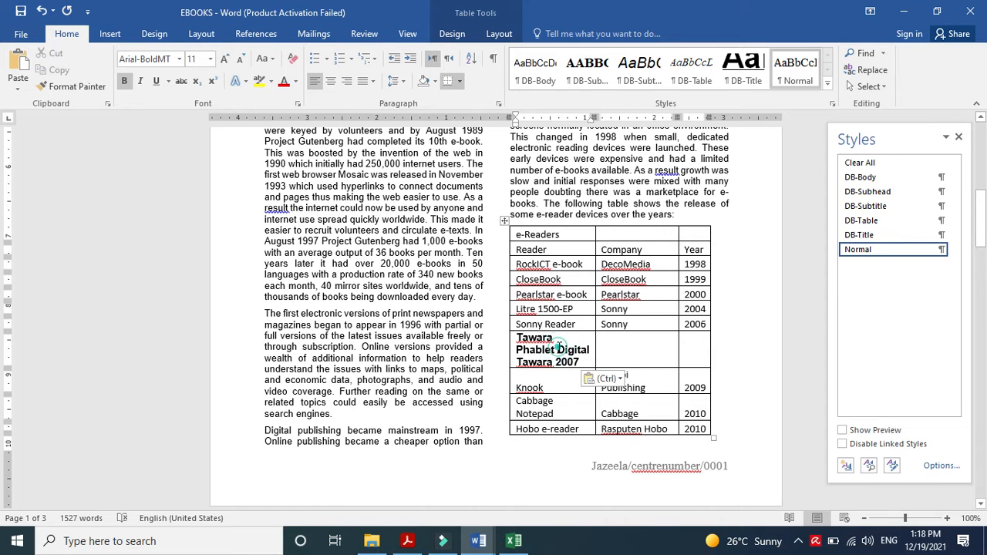
drag(557, 348, 552, 368)
key(ctrl+c)
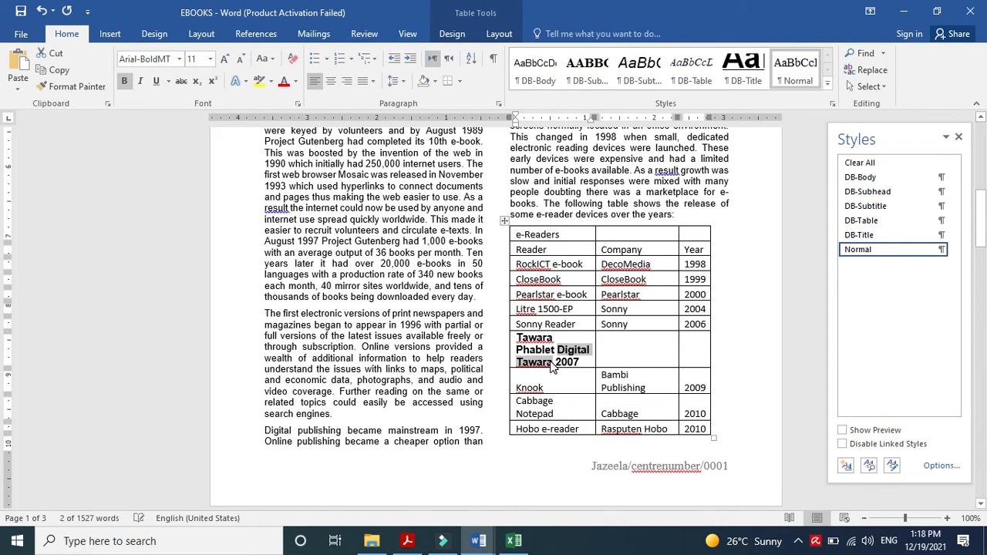
click(623, 343)
key(ctrl+v)
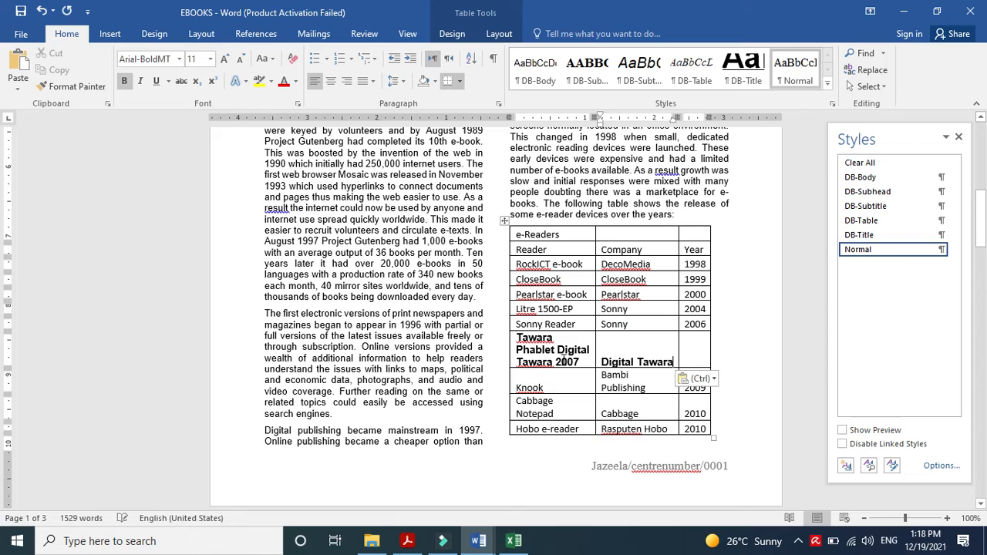
- Move "2007" from the new row's Reader cell into its Year cell
double_click(565, 362)
key(ctrl+x)
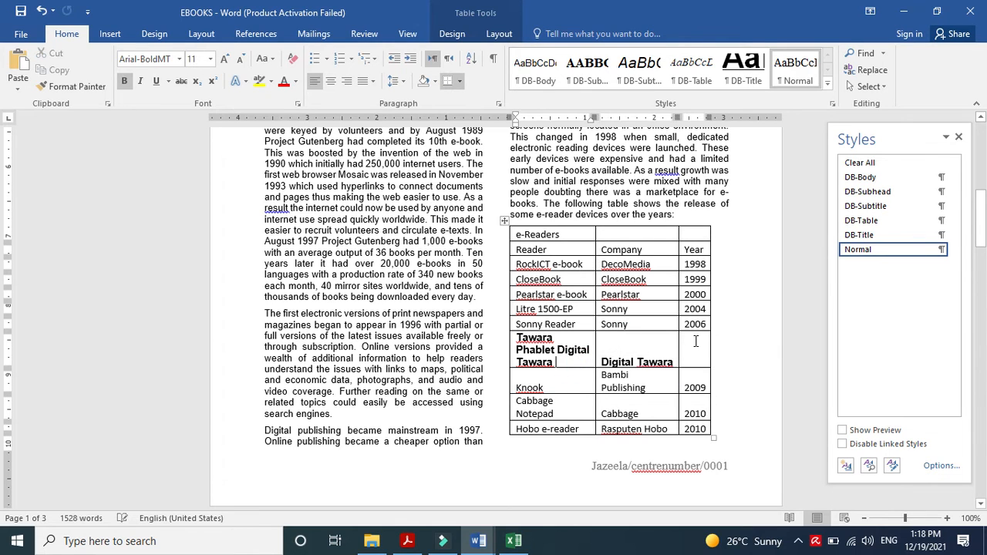
click(695, 345)
key(ctrl+v)
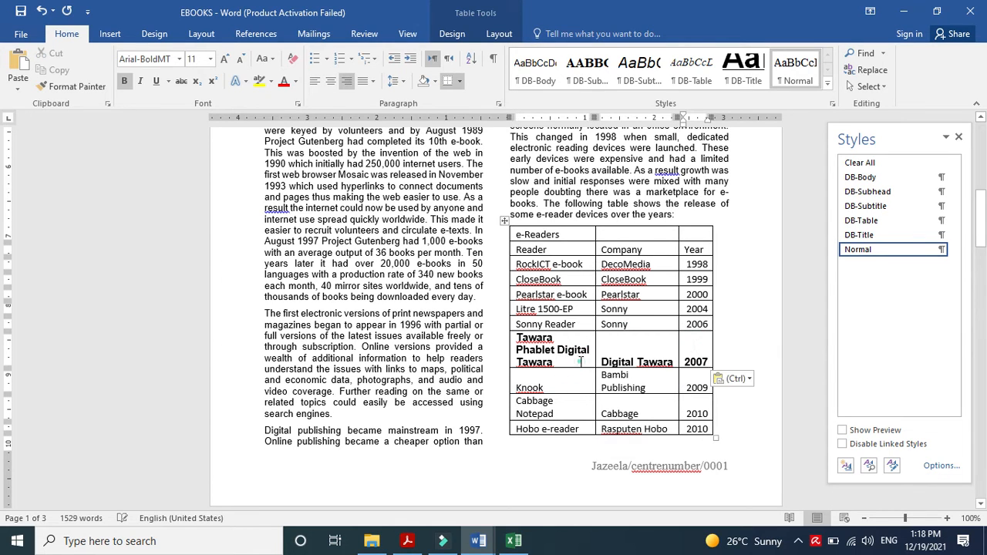
- Delete "Digital Tawara" from the new row's Reader cell and apply the Normal style to the row's text
drag(580, 362, 568, 347)
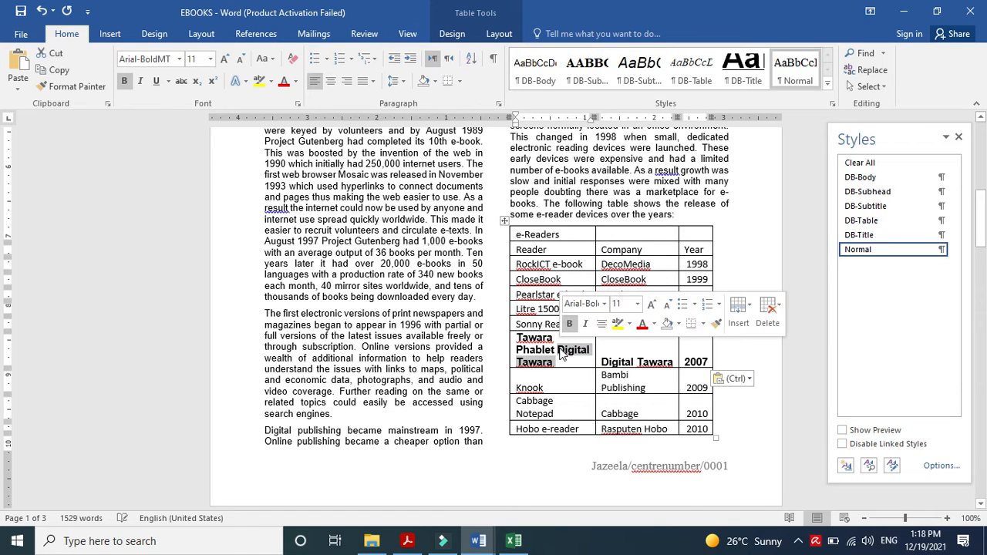
key(Delete)
click(561, 347)
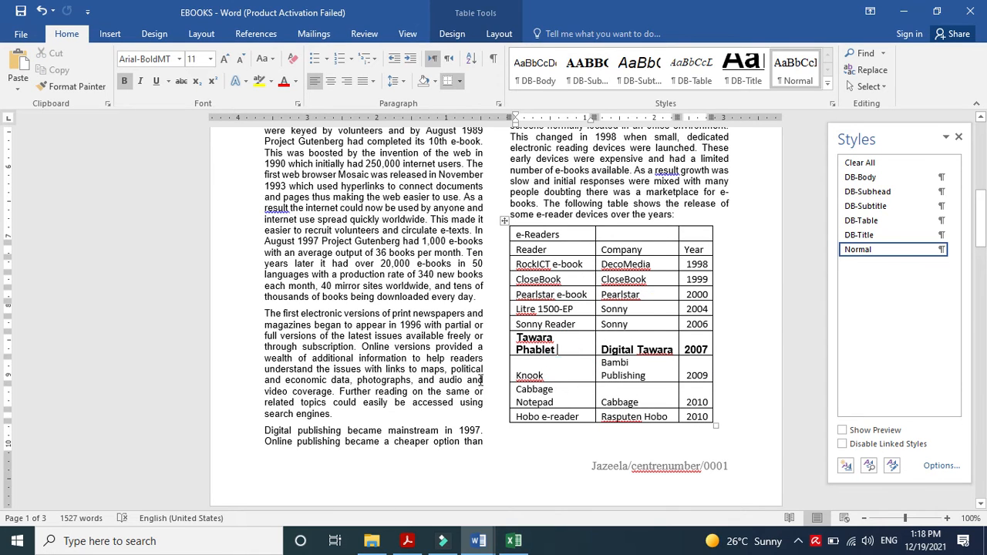
click(865, 249)
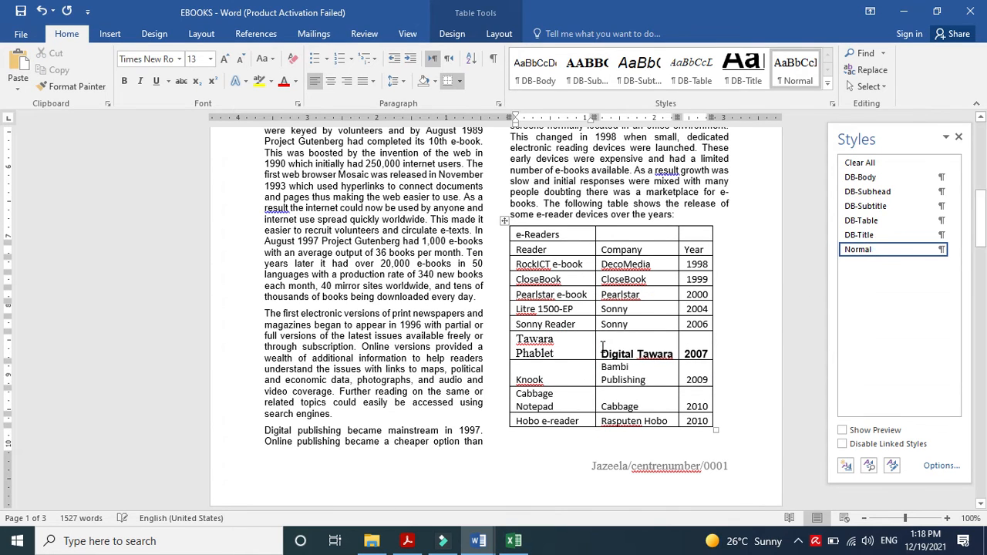
drag(600, 348, 686, 345)
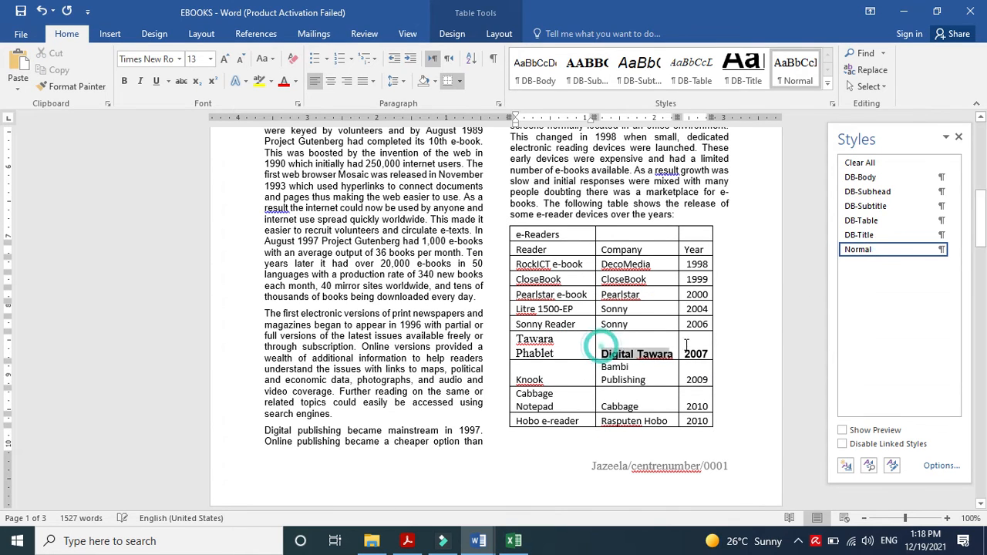
click(860, 251)
- Check question 16 in the exam paper and apply the DB-Table style to the whole e-Readers table in Word
click(407, 541)
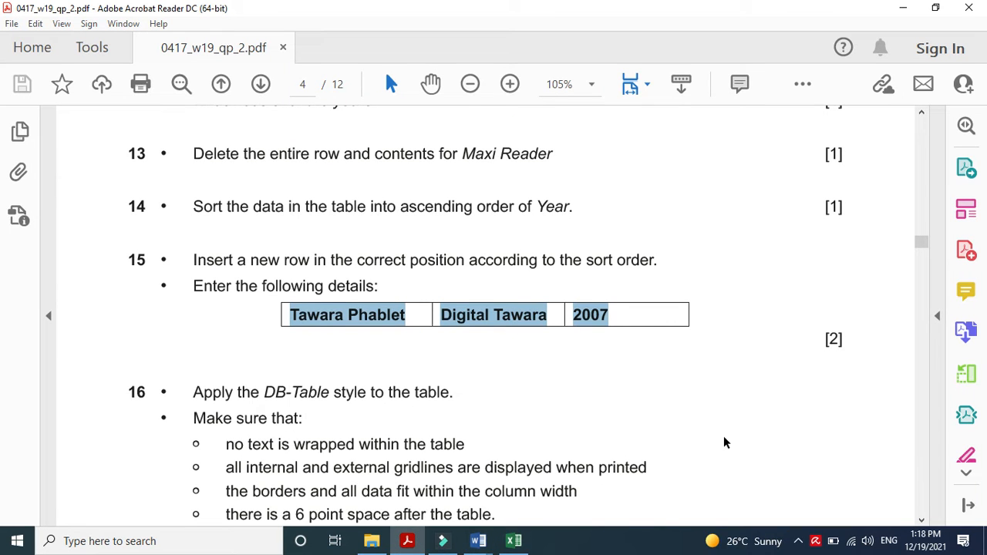
click(408, 541)
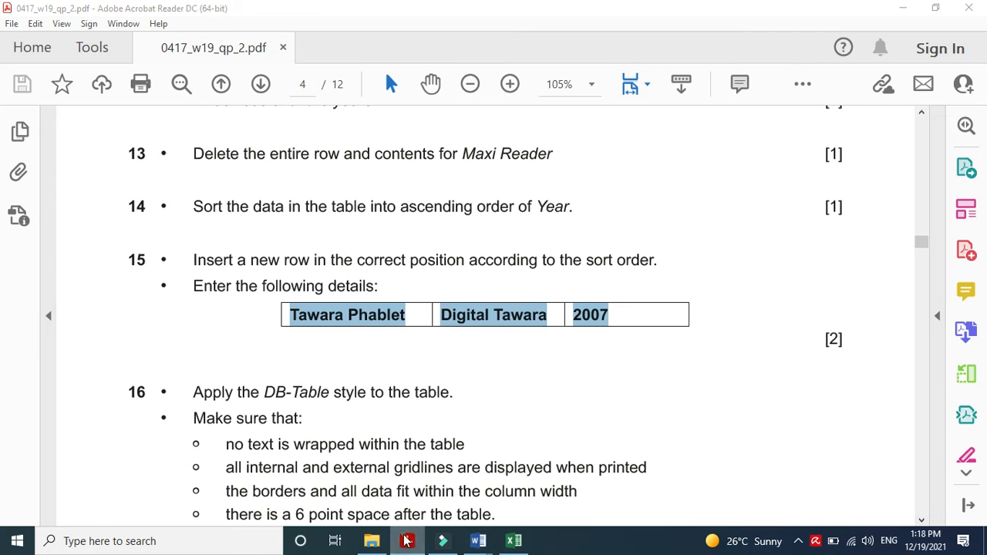
click(504, 220)
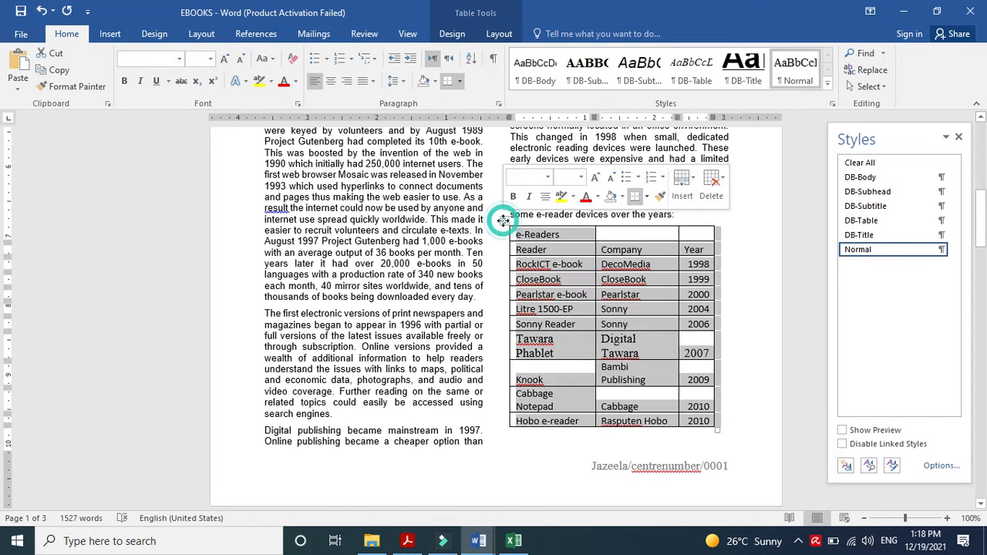
click(886, 222)
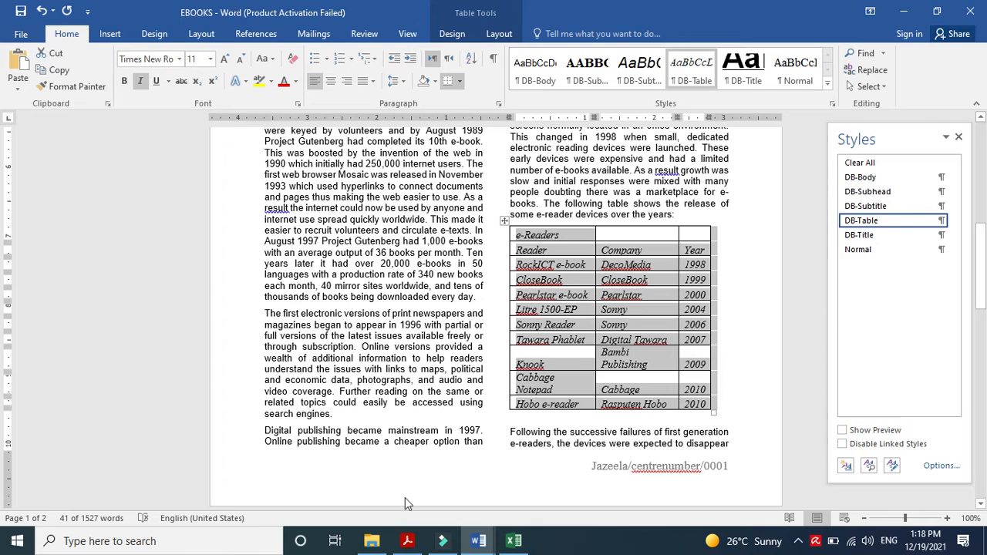
- Check question 16's layout requirements and AutoFit the e-Readers table to the column width so that no cell text wraps
click(407, 540)
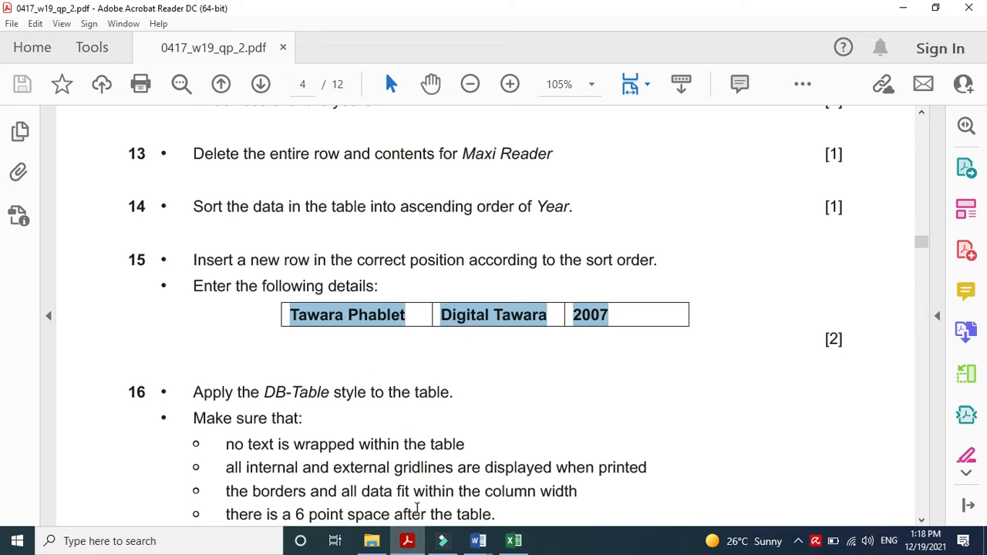
click(407, 540)
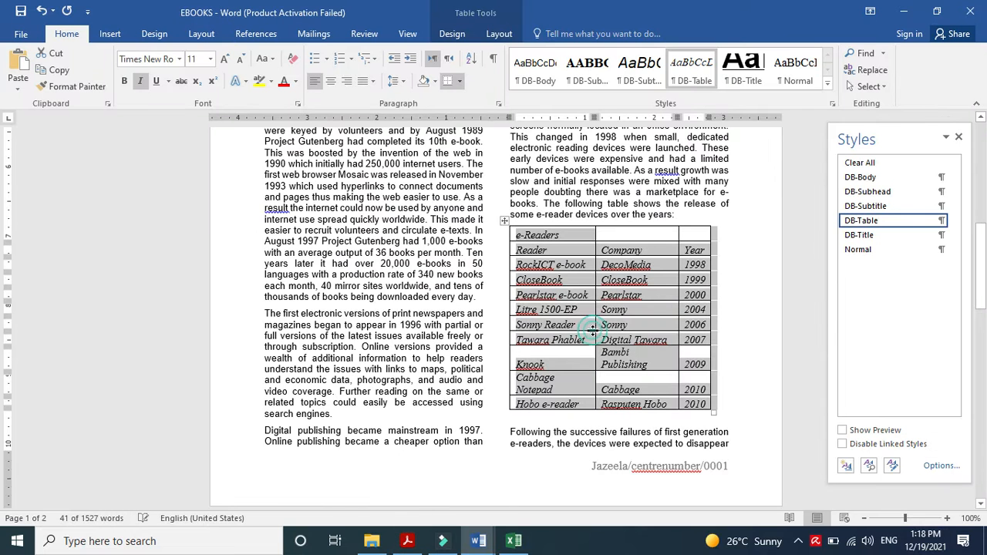
click(628, 363)
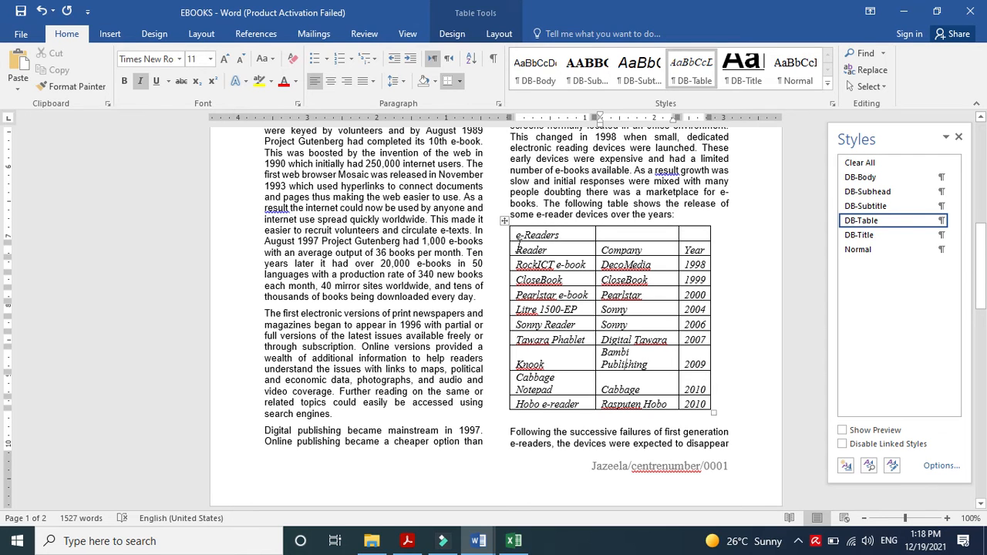
click(503, 221)
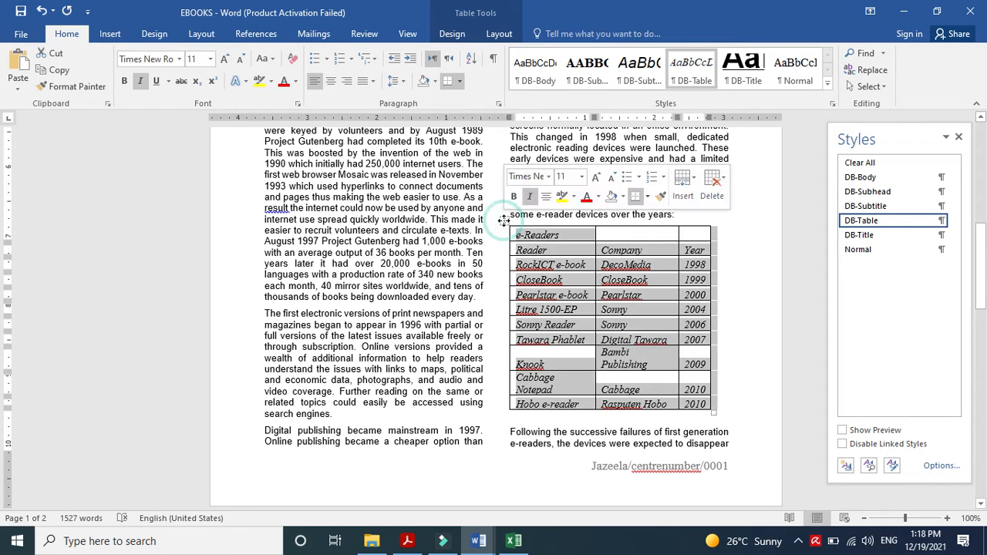
click(498, 39)
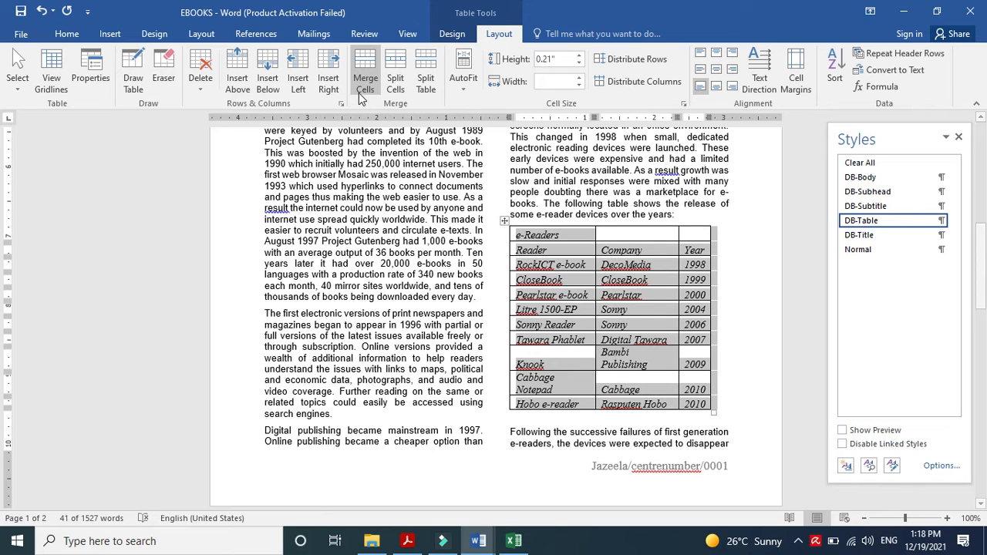
click(467, 83)
click(486, 120)
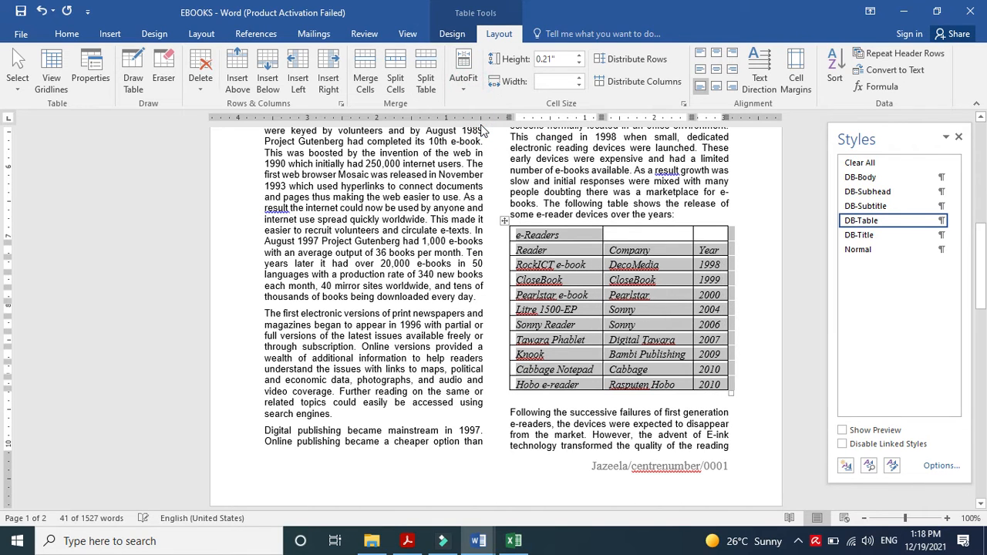
click(671, 355)
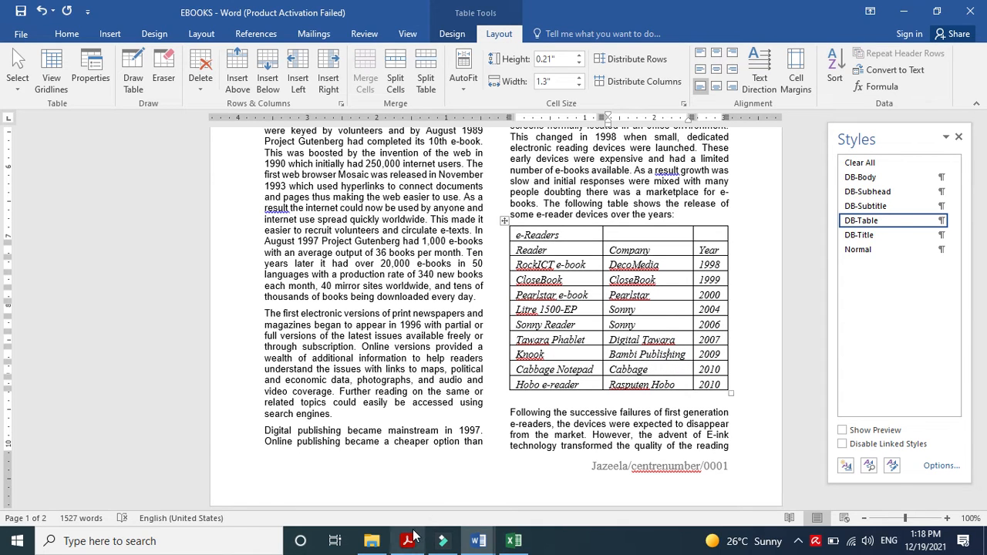
- Read question 16's remaining gridline, column-width and spacing requirements in the exam paper and return to the table in Word
click(443, 542)
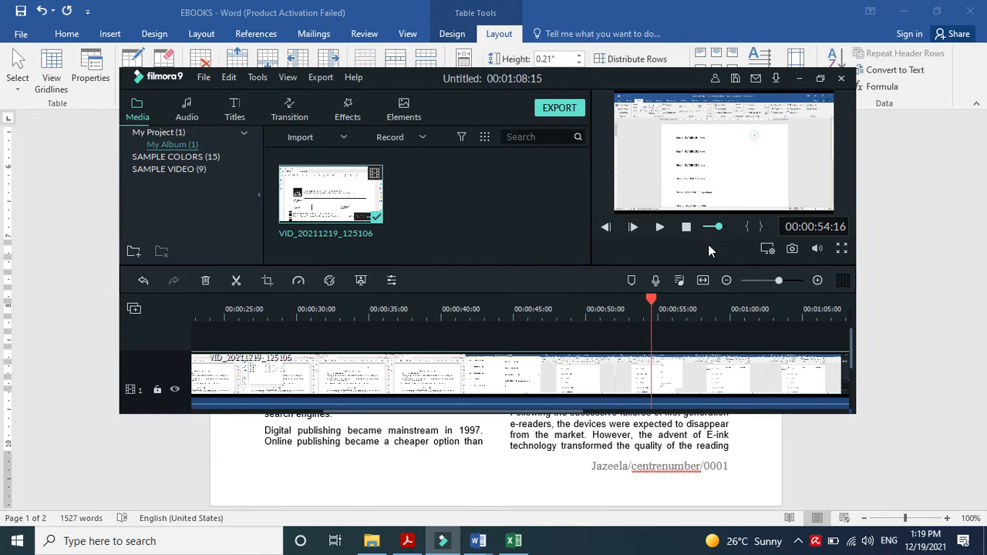
click(408, 542)
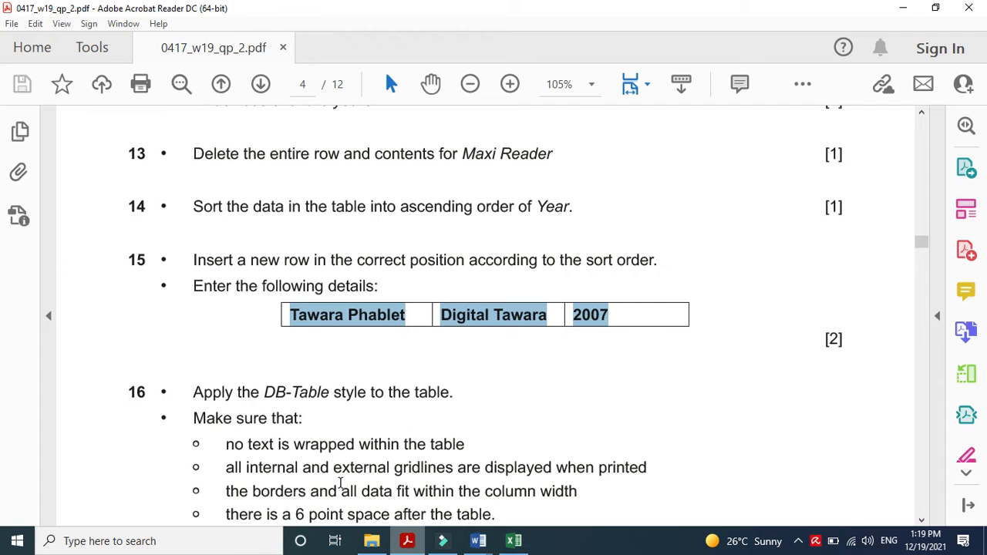
click(920, 521)
click(920, 521)
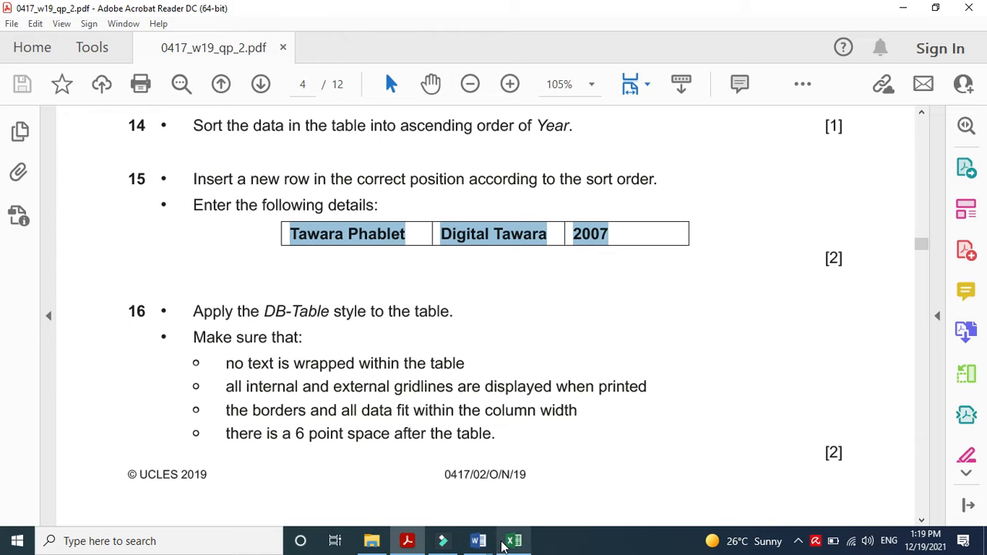
mouse_move(477, 539)
click(554, 491)
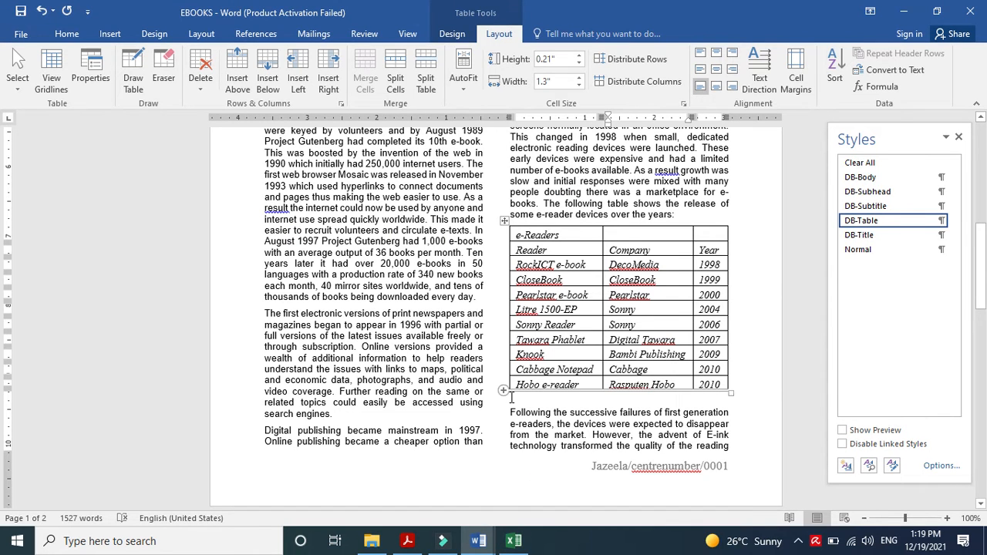
- Recheck question 16 and check that the empty paragraph below the table has 6 pt spacing after it
click(405, 541)
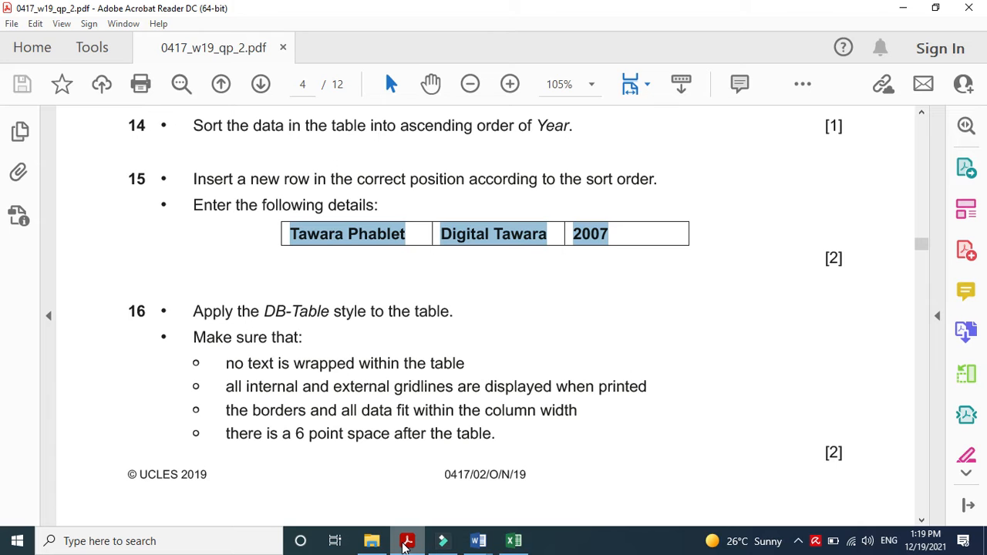
click(405, 541)
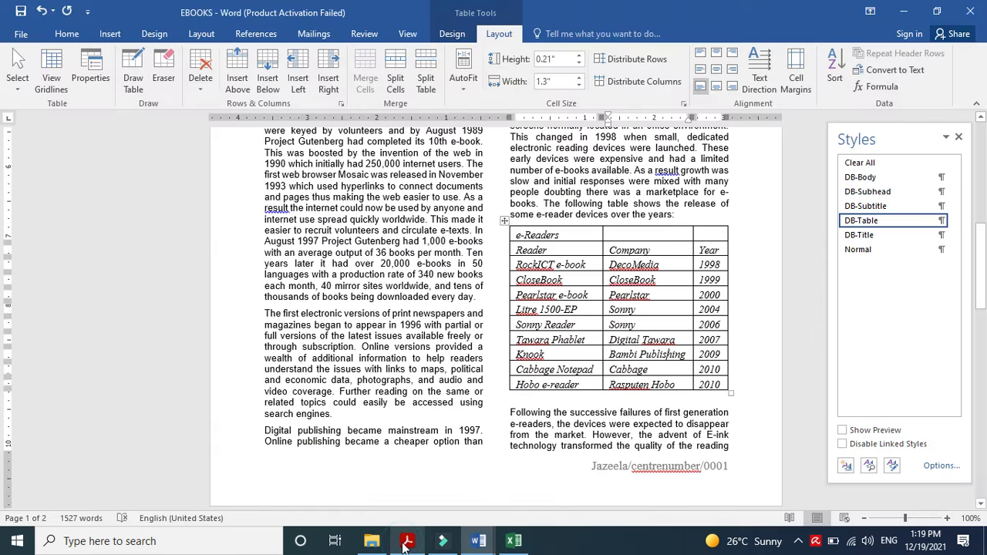
click(540, 400)
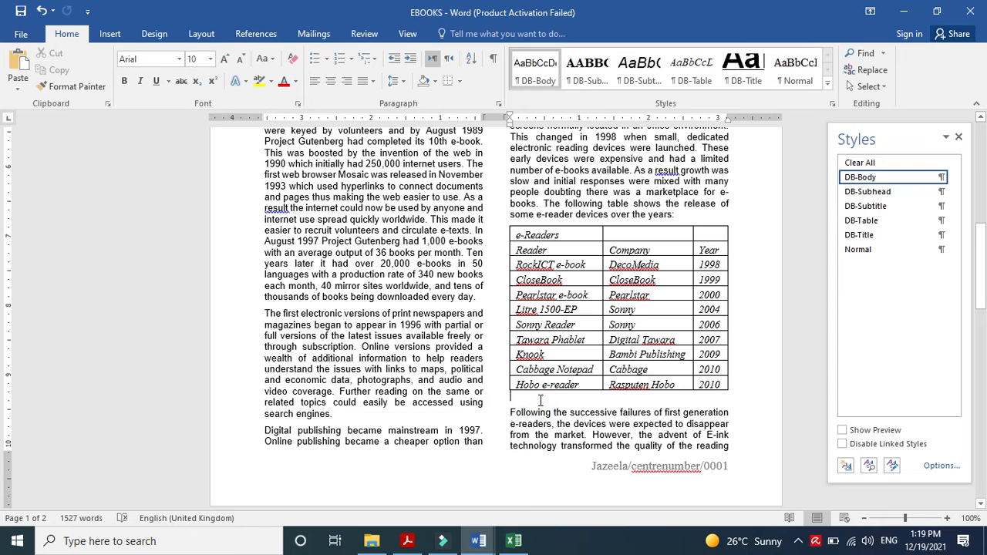
click(499, 103)
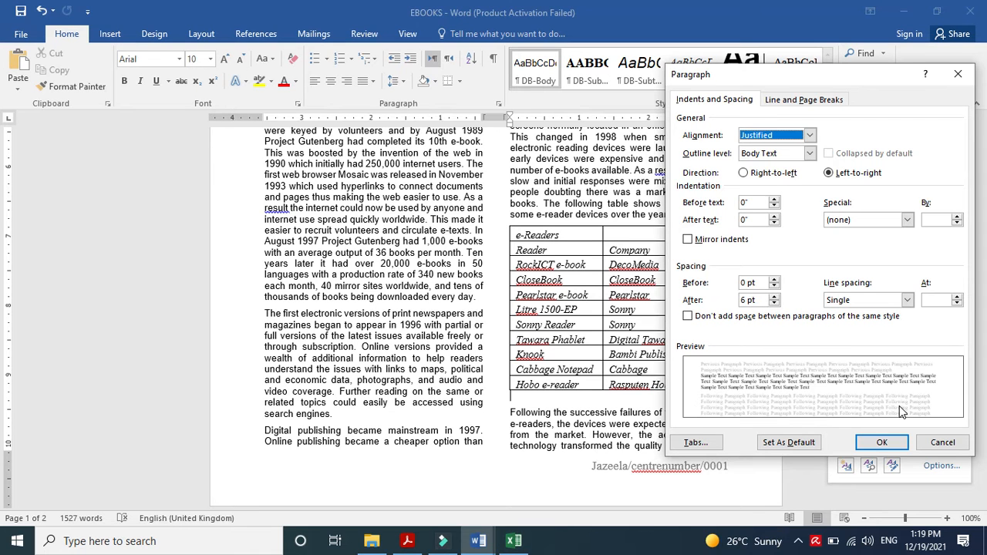
click(879, 442)
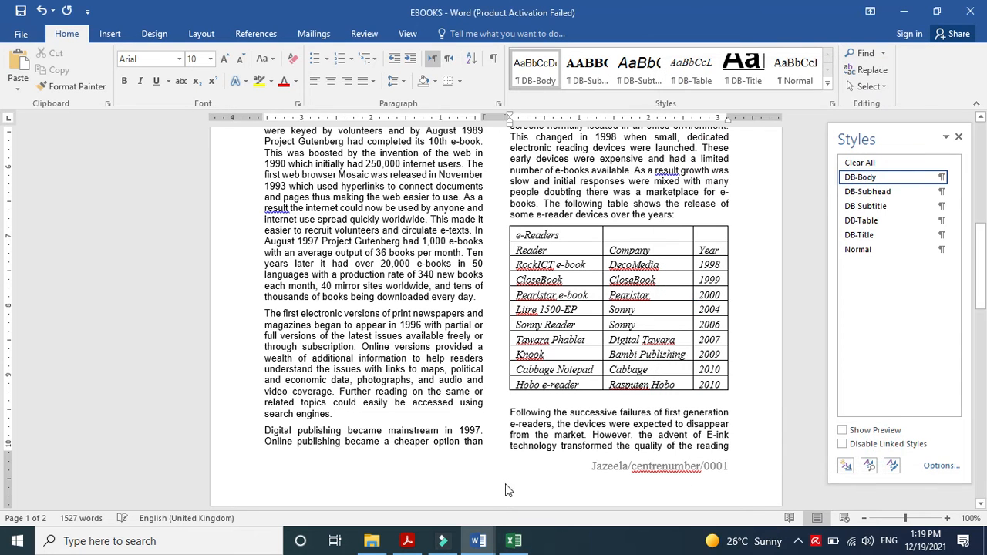
- Read question 17 in the exam paper on formatting the table's first row and return to the Word document
click(407, 541)
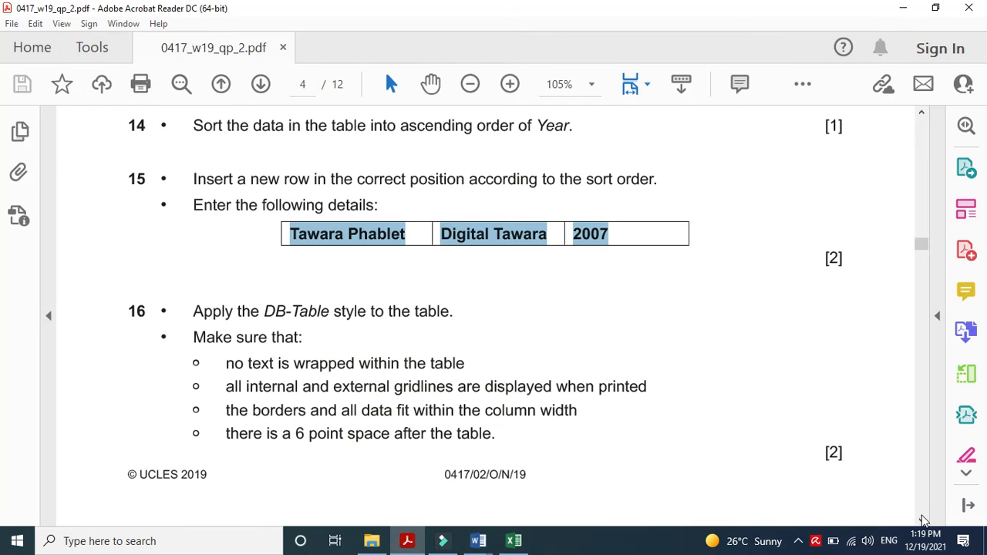
scroll(923, 521, down, 5)
scroll(923, 520, down, 4)
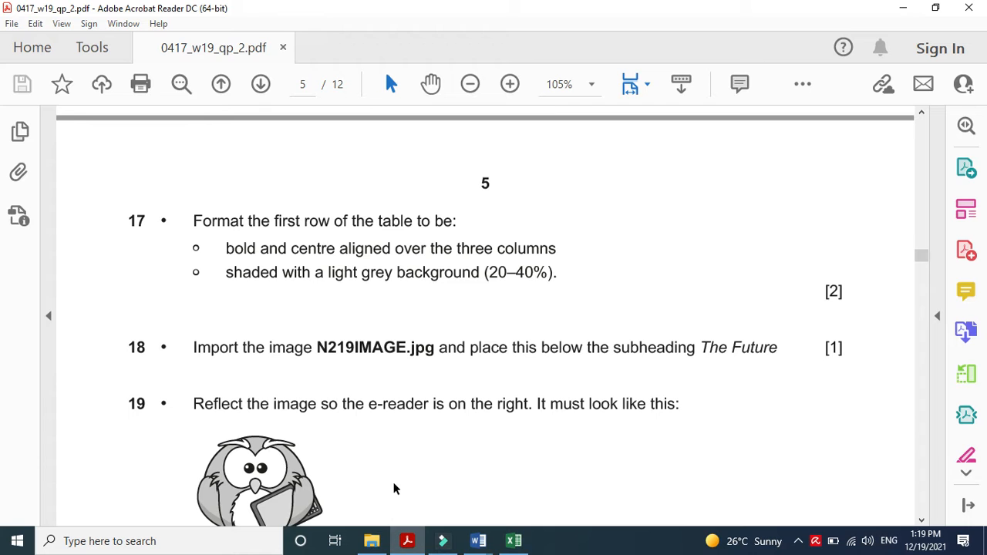
click(479, 541)
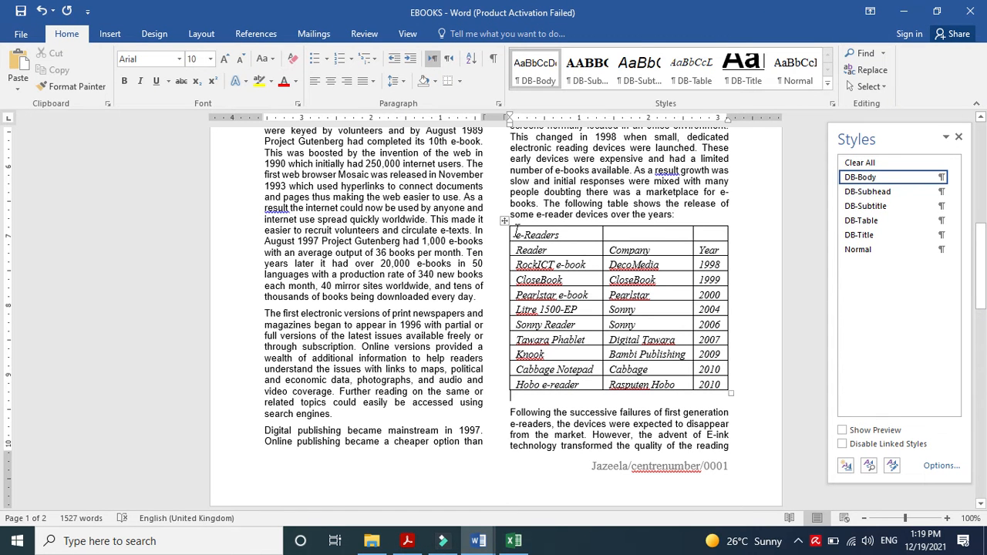
drag(517, 232, 602, 233)
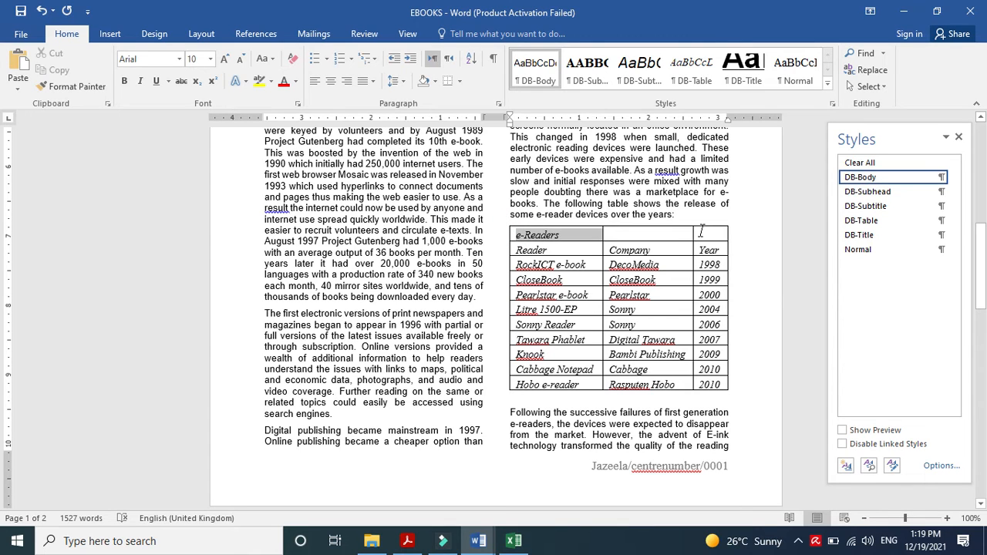
drag(723, 240, 588, 236)
click(620, 236)
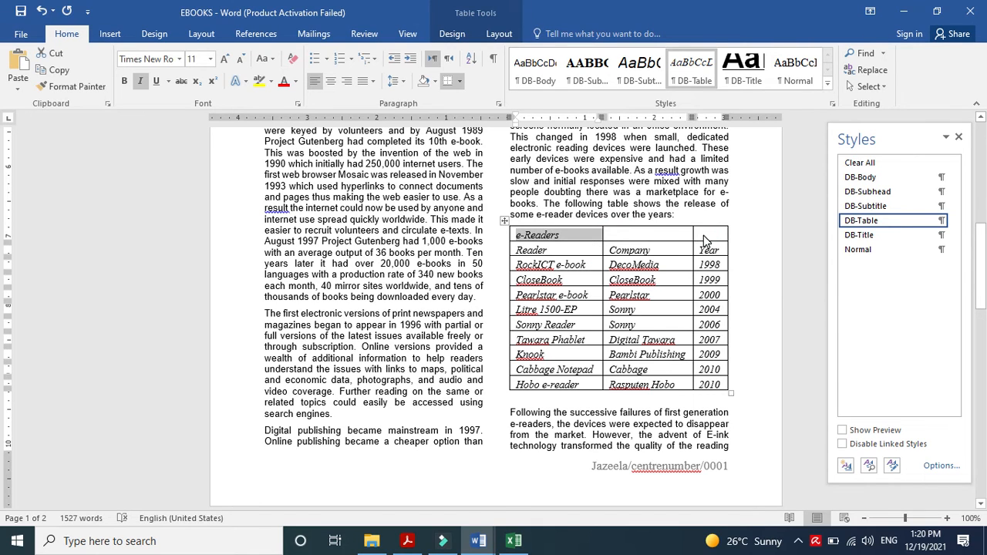
click(662, 233)
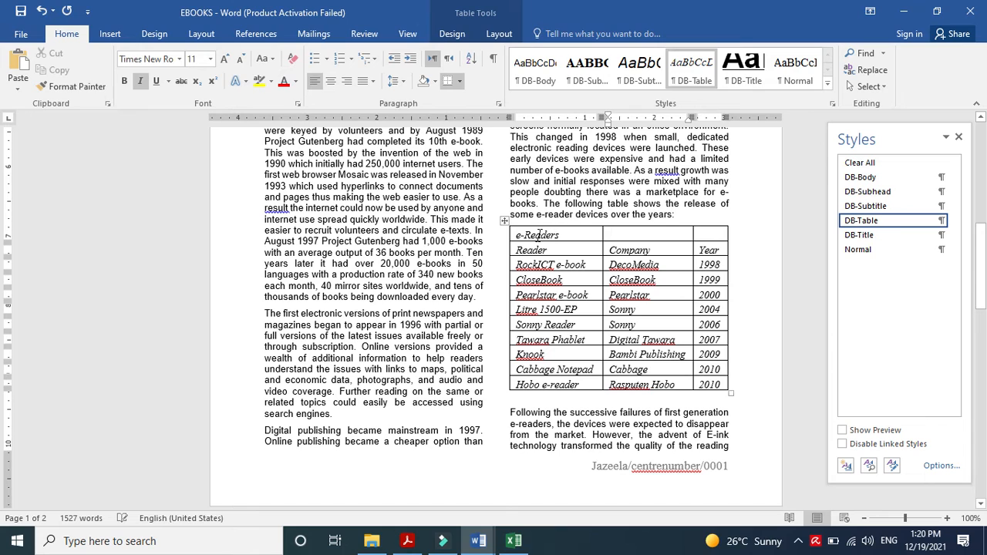
drag(516, 235, 709, 235)
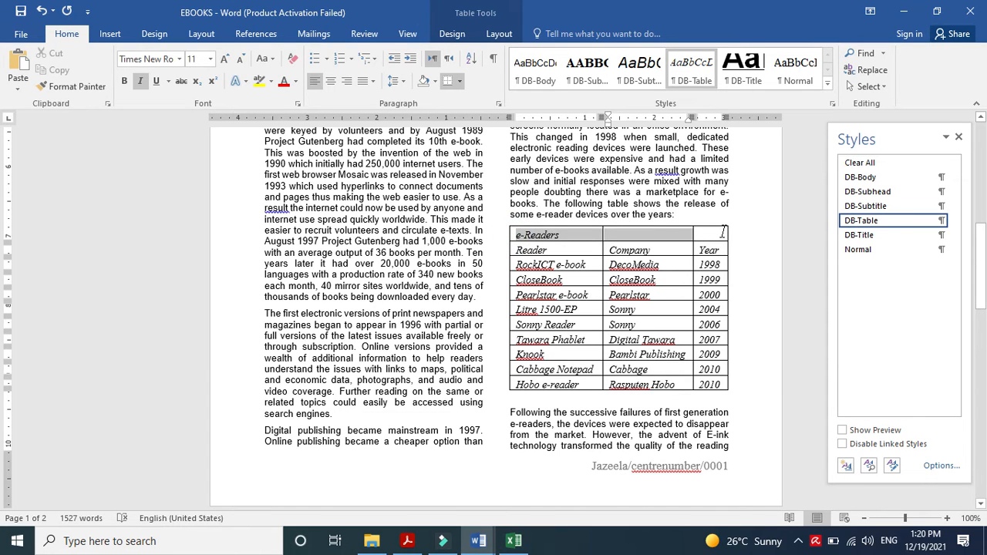
drag(722, 232, 722, 231)
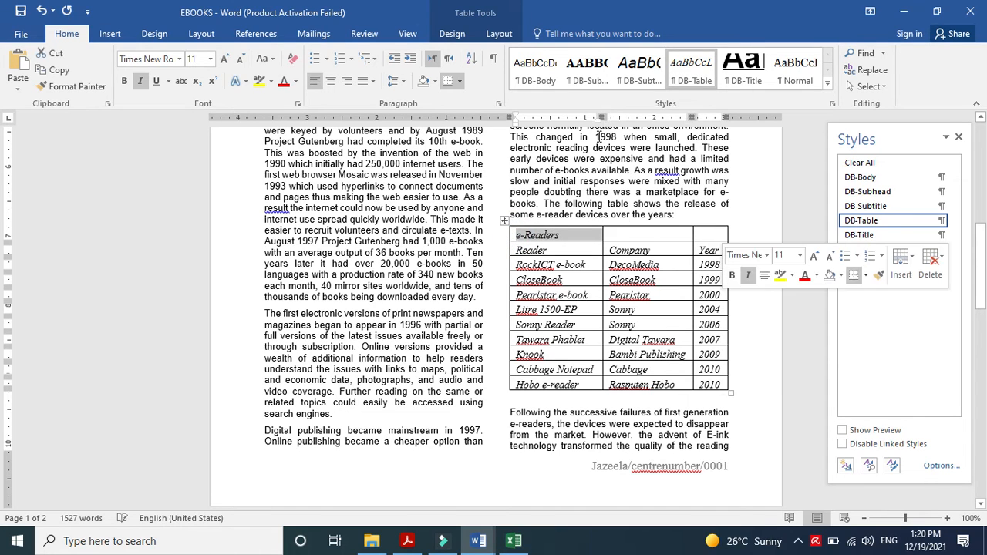
click(711, 233)
- Merge the three cells in the first row of the e-Readers table into one cell
click(959, 135)
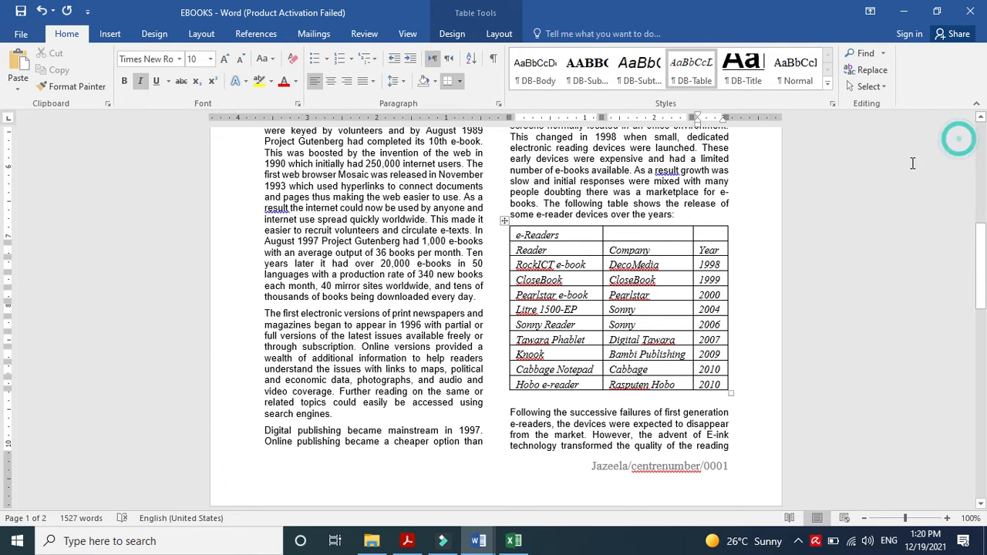
drag(707, 231, 579, 234)
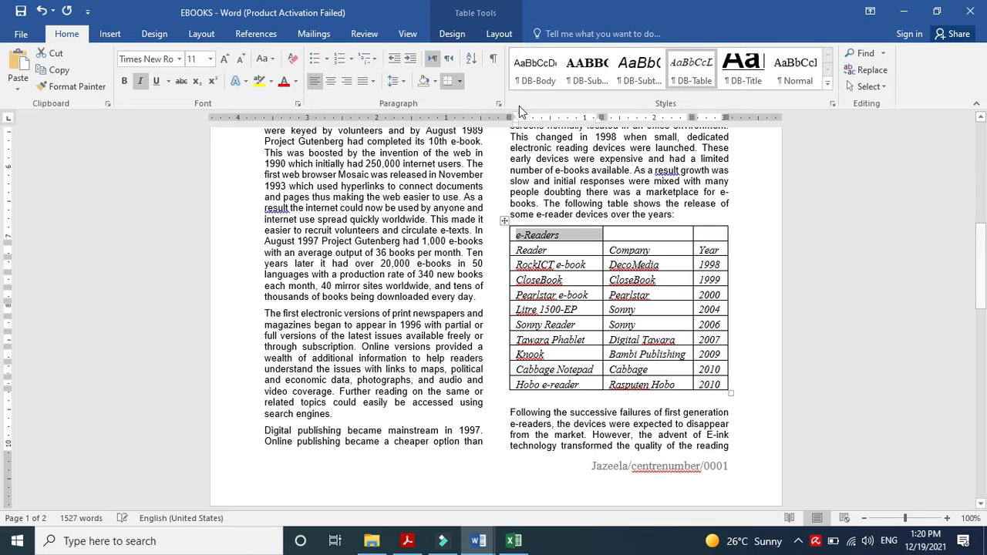
click(492, 32)
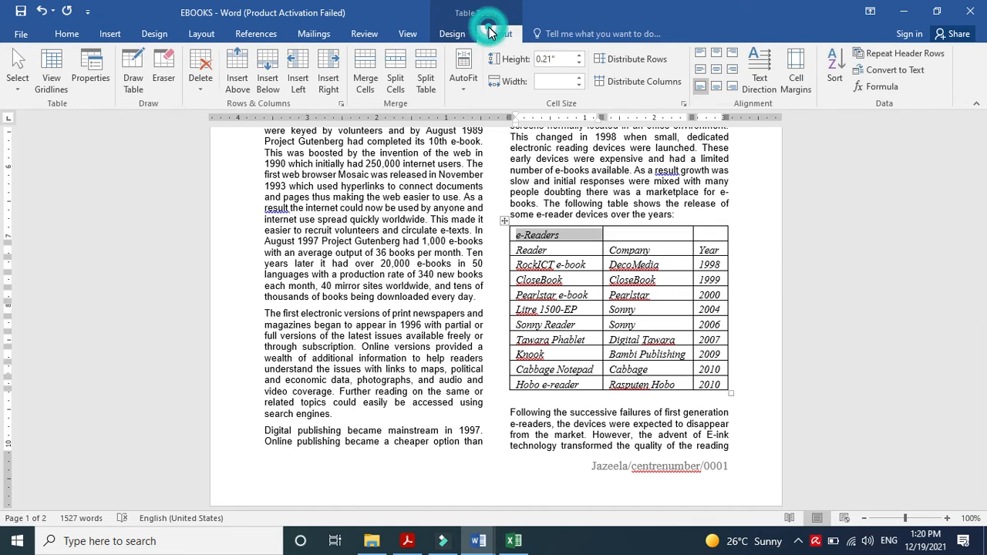
click(366, 77)
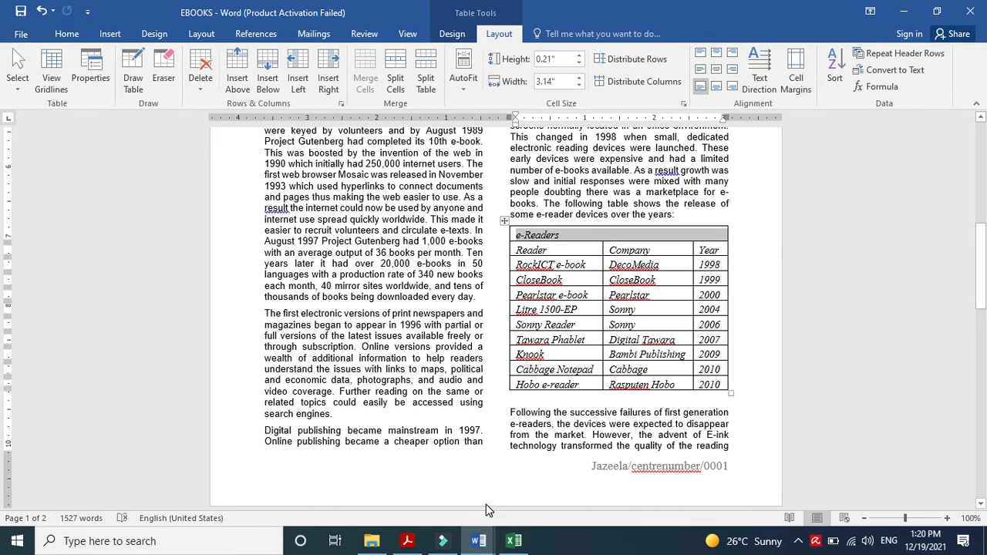
- Make the e-Readers heading in the merged row bold and centre aligned, checking question 17 in the exam paper
click(409, 541)
click(409, 541)
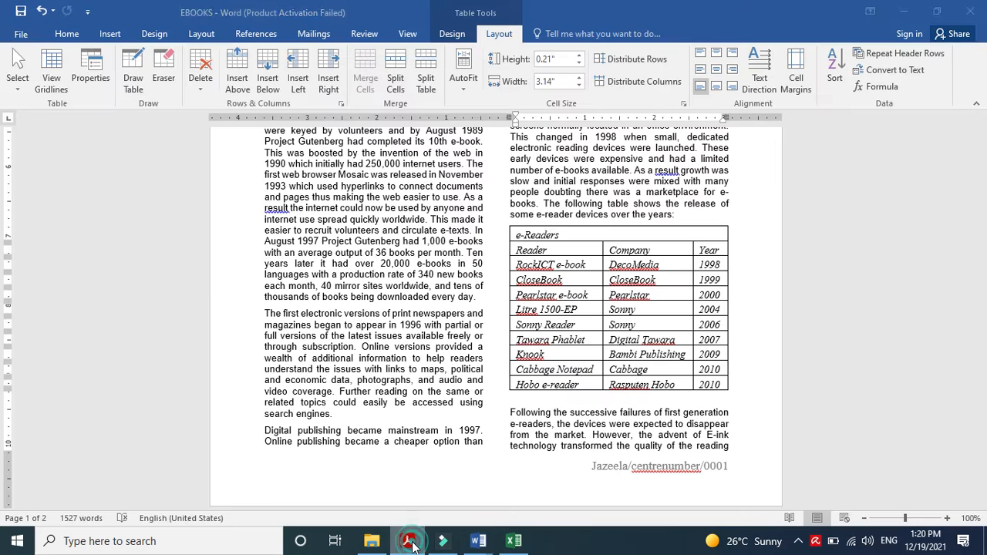
click(66, 34)
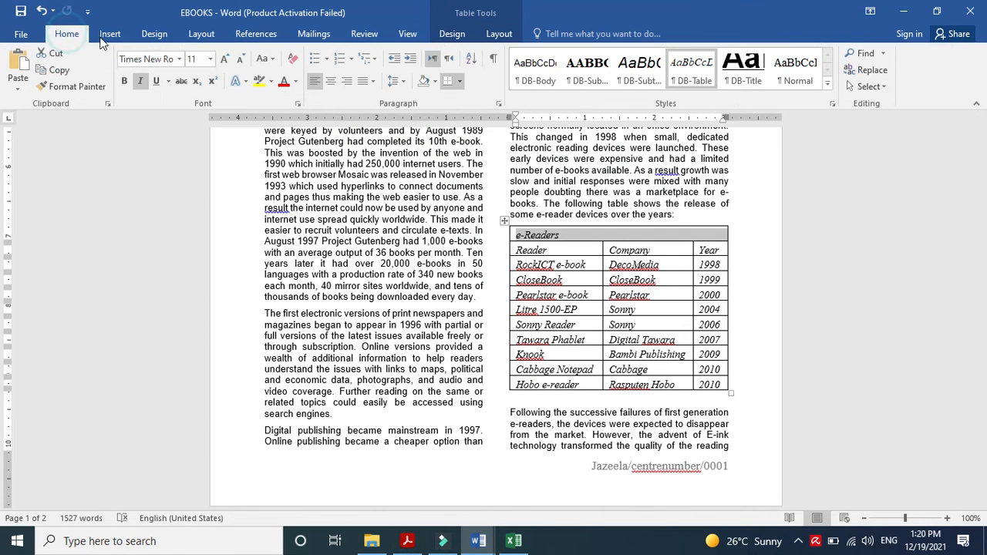
click(123, 81)
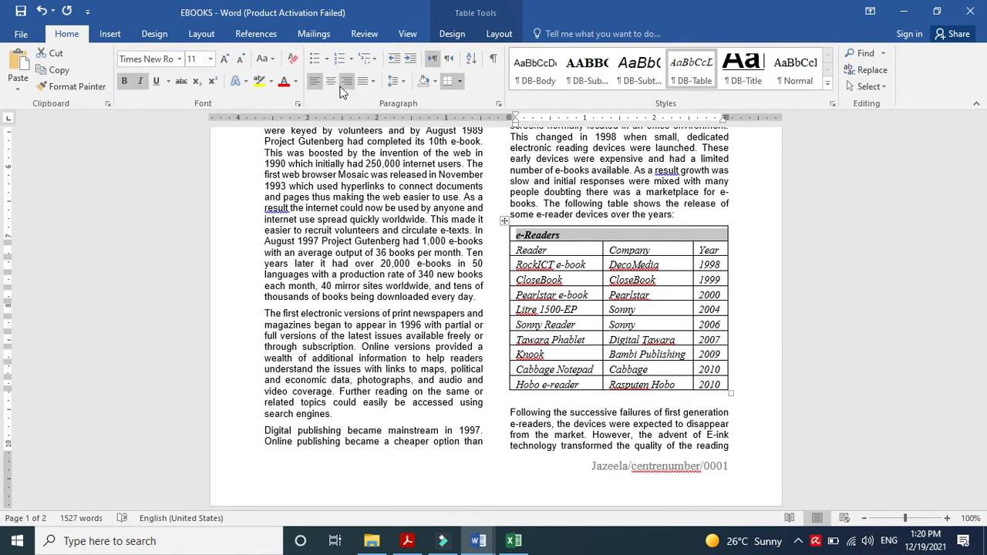
click(330, 81)
click(406, 541)
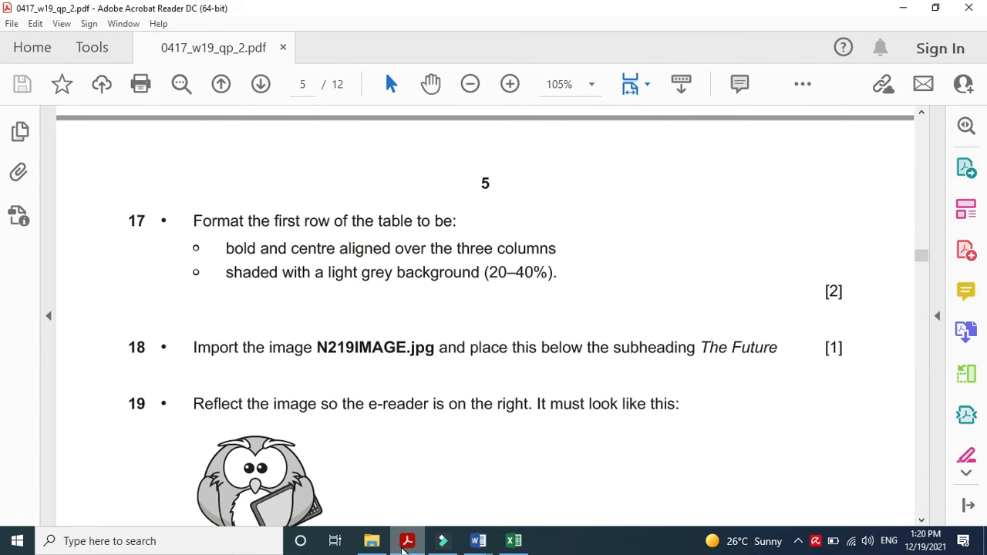
click(404, 542)
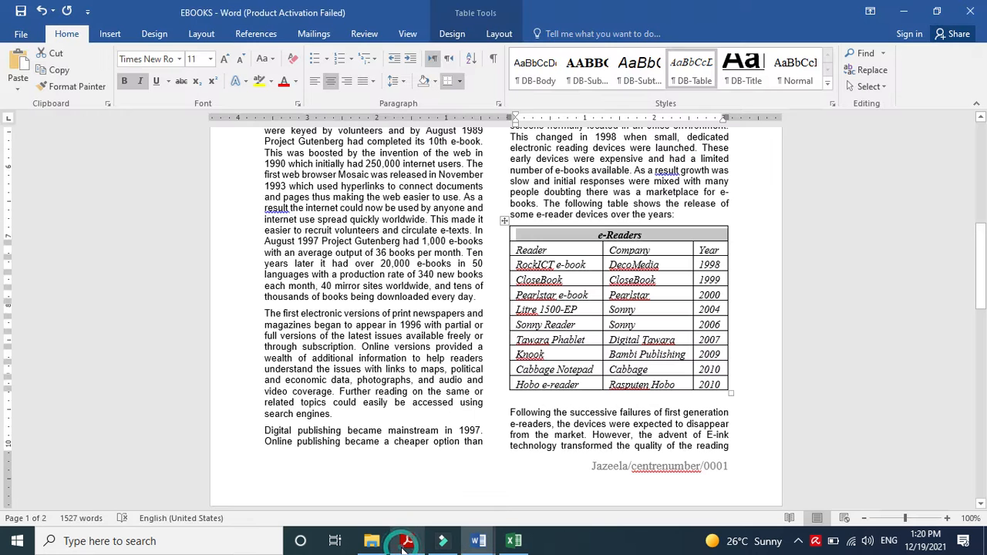
- Shade the merged e-Readers heading cell with a 25% pattern style in the Borders and Shading settings
right_click(577, 234)
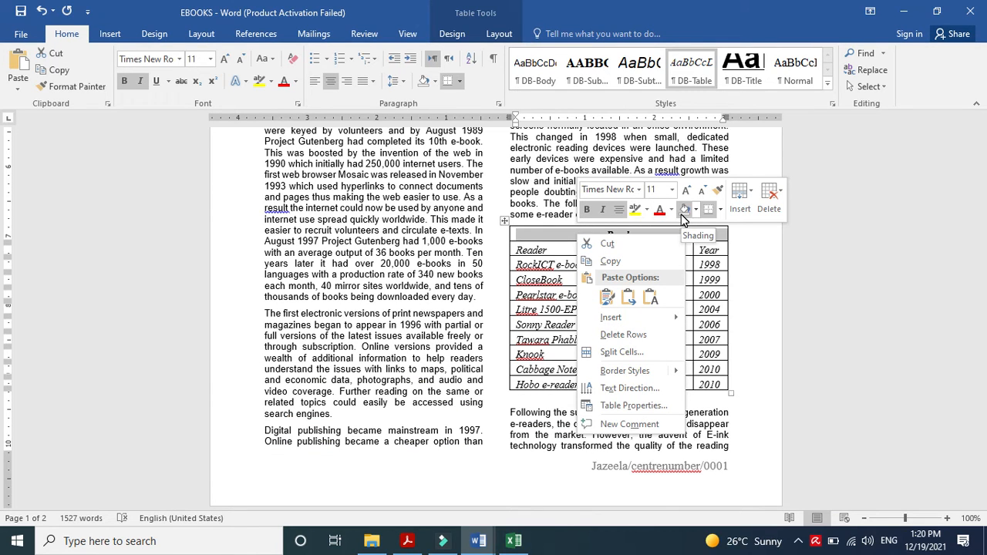
click(460, 81)
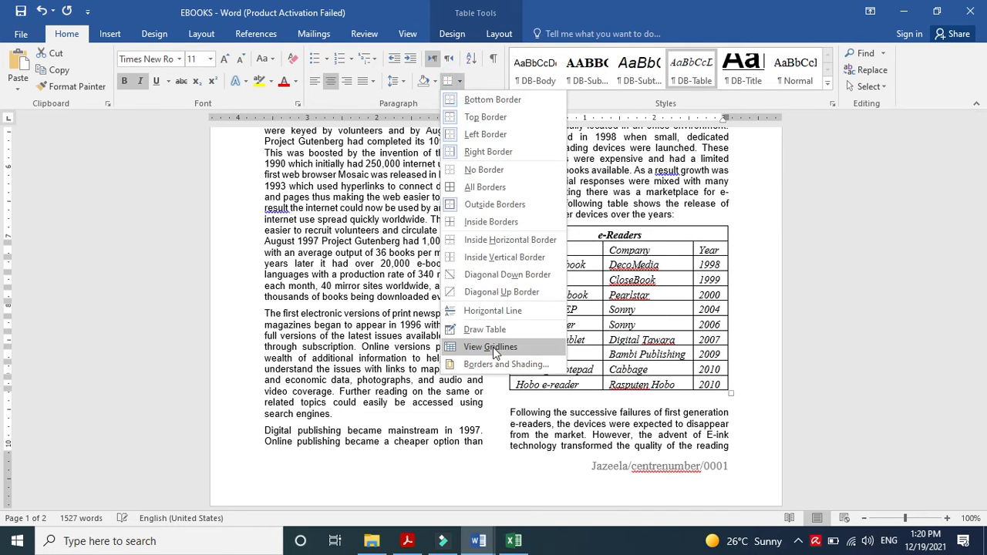
click(492, 363)
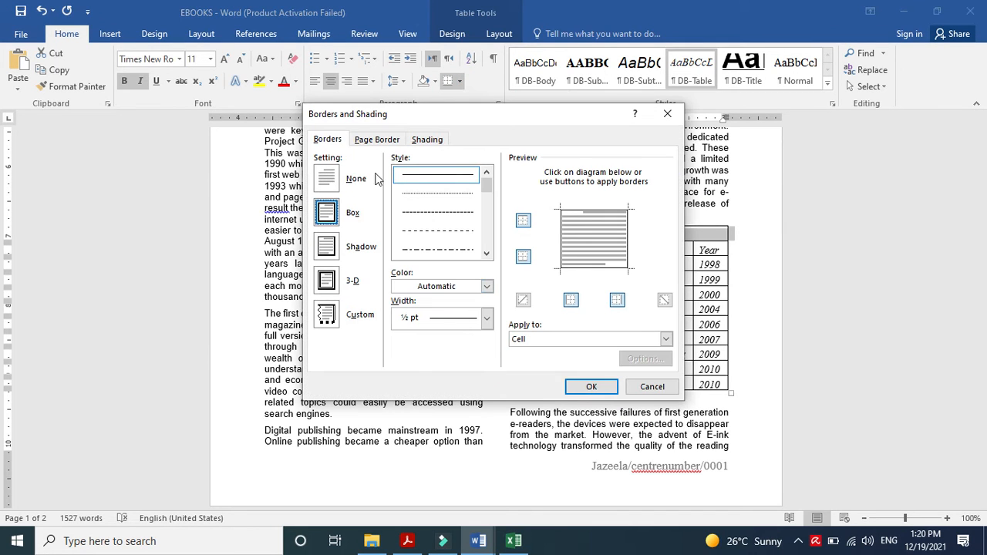
click(427, 139)
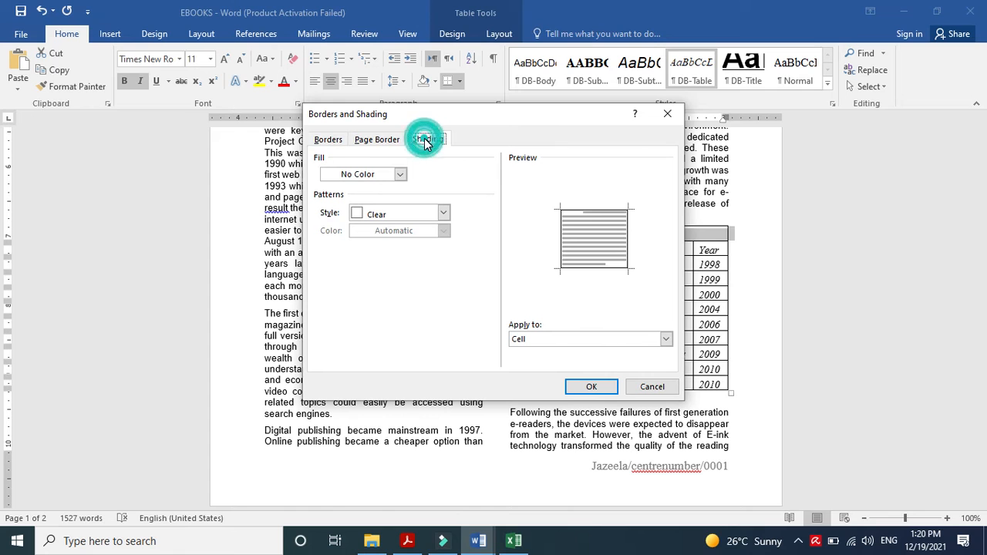
click(443, 213)
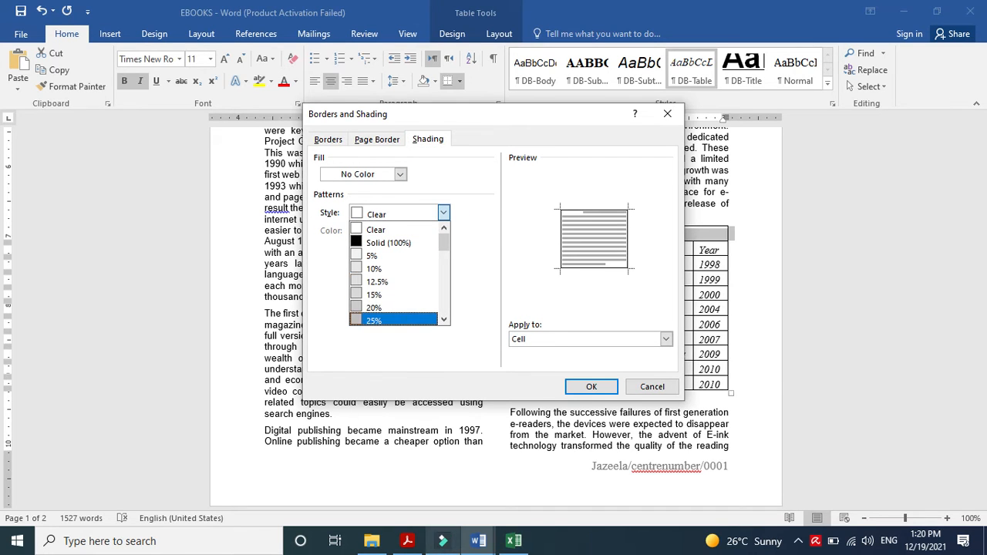
click(407, 542)
click(407, 542)
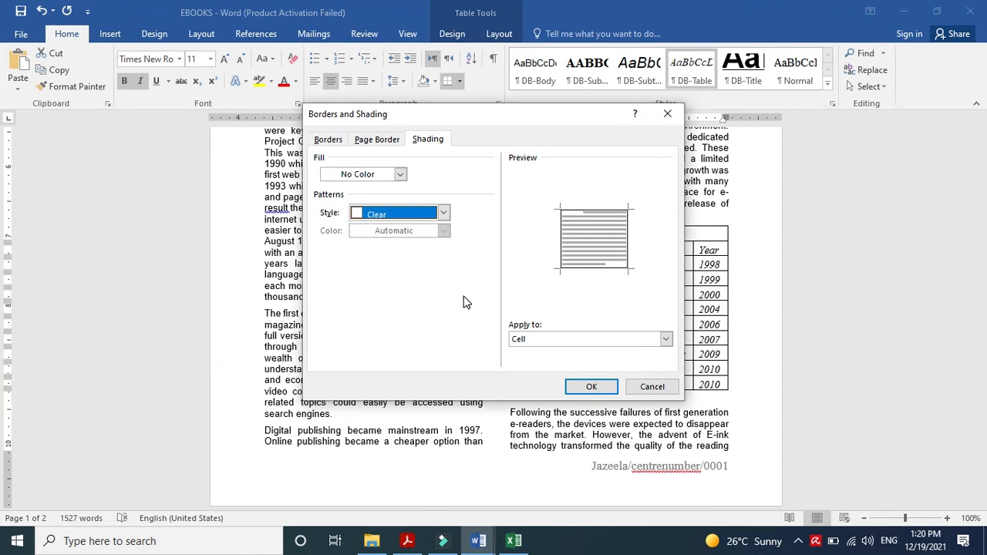
click(444, 209)
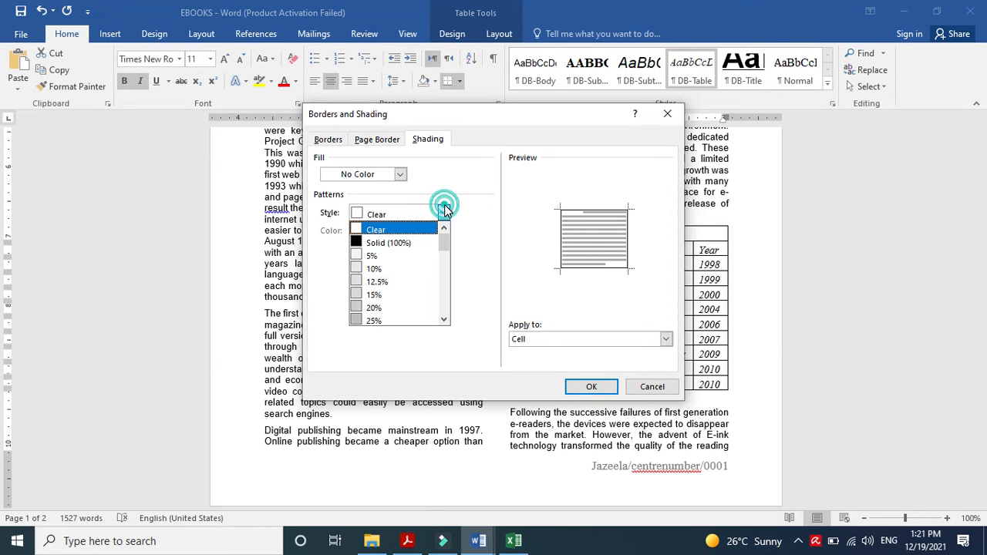
click(445, 321)
click(384, 294)
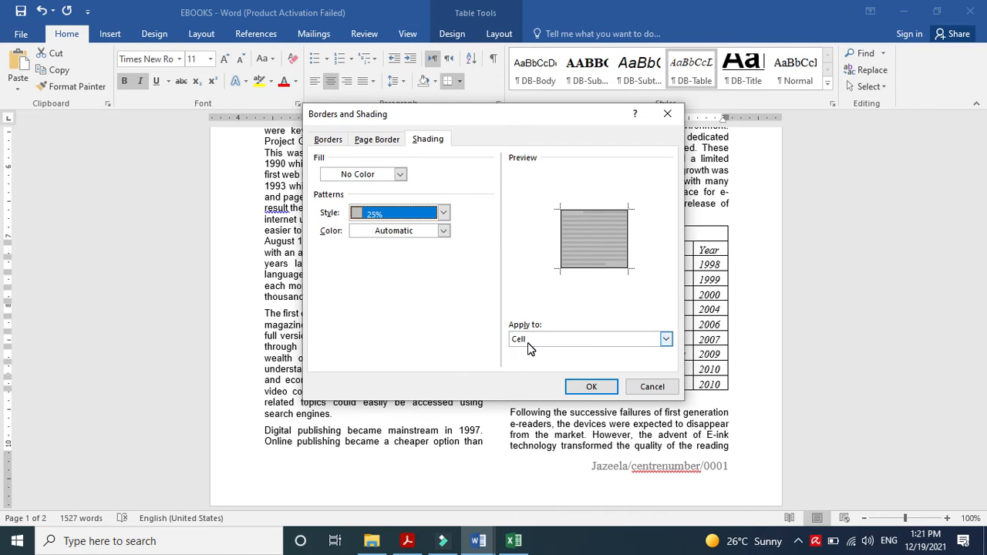
click(597, 388)
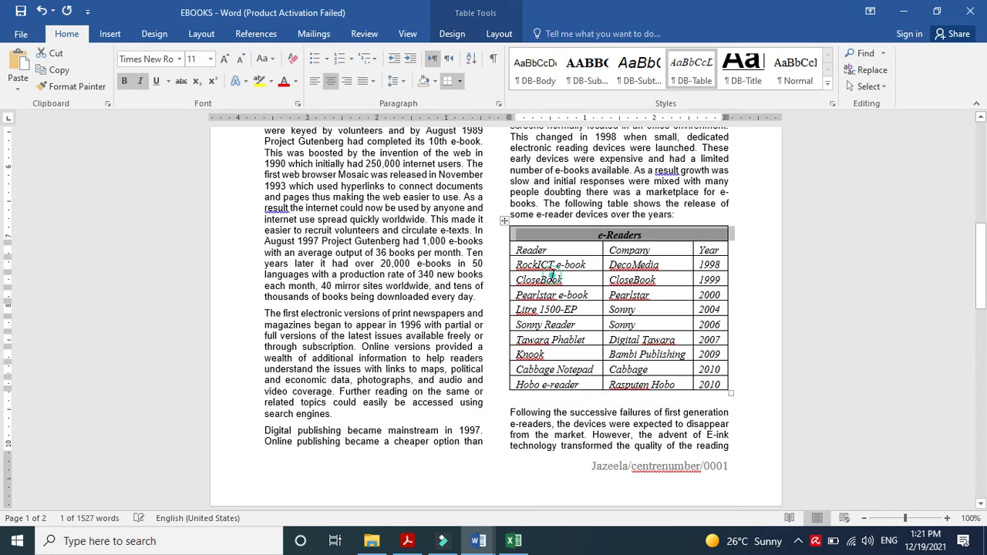
click(588, 235)
- Read question 18 in the exam paper and search the Word document for the subheading "The future"
click(408, 541)
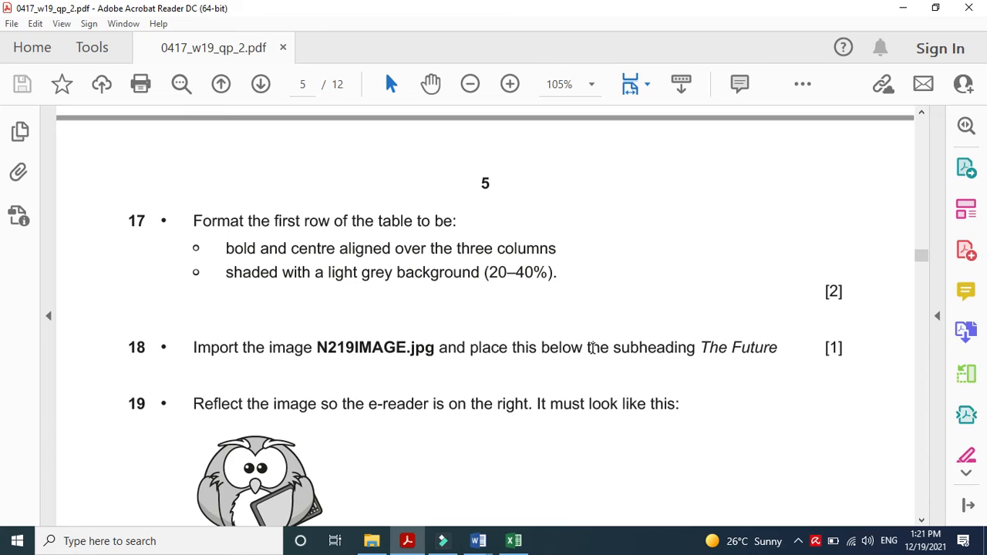
click(407, 541)
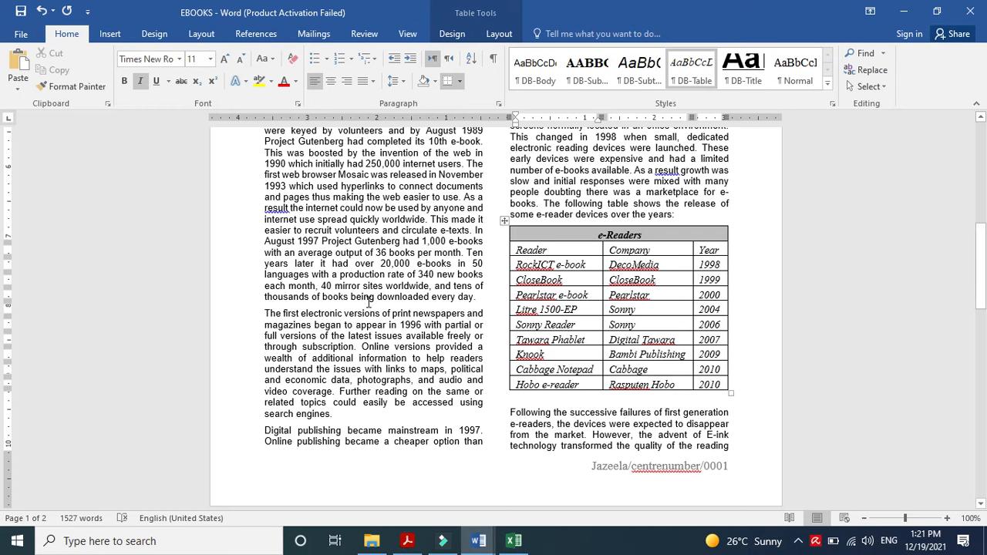
click(339, 209)
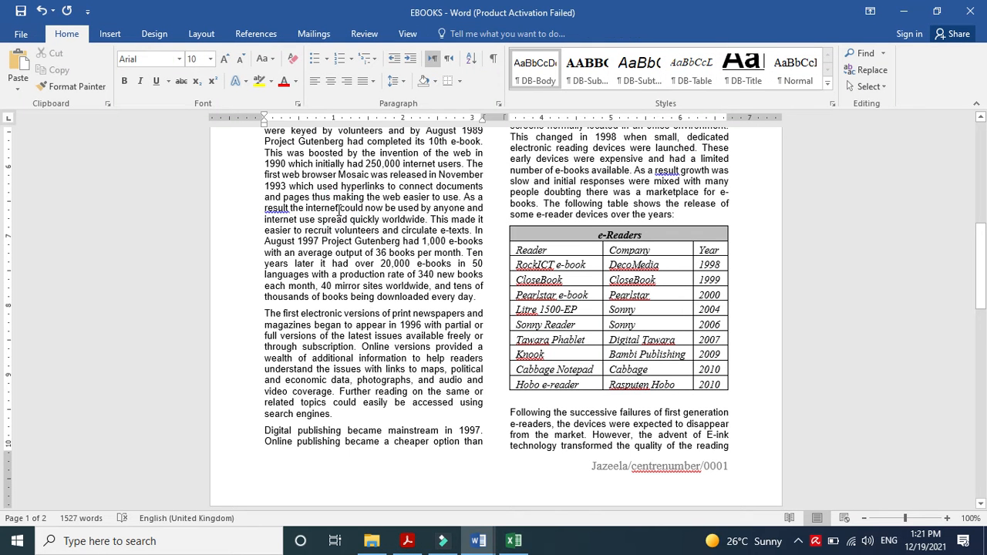
key(ctrl+f)
text(devices over the years)
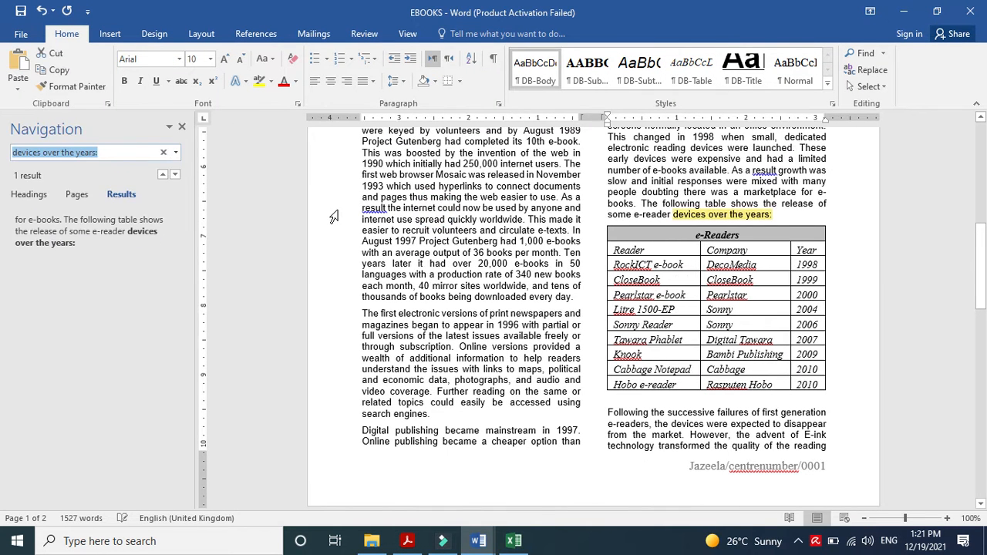
text(The)
click(56, 149)
click(56, 149)
text(future)
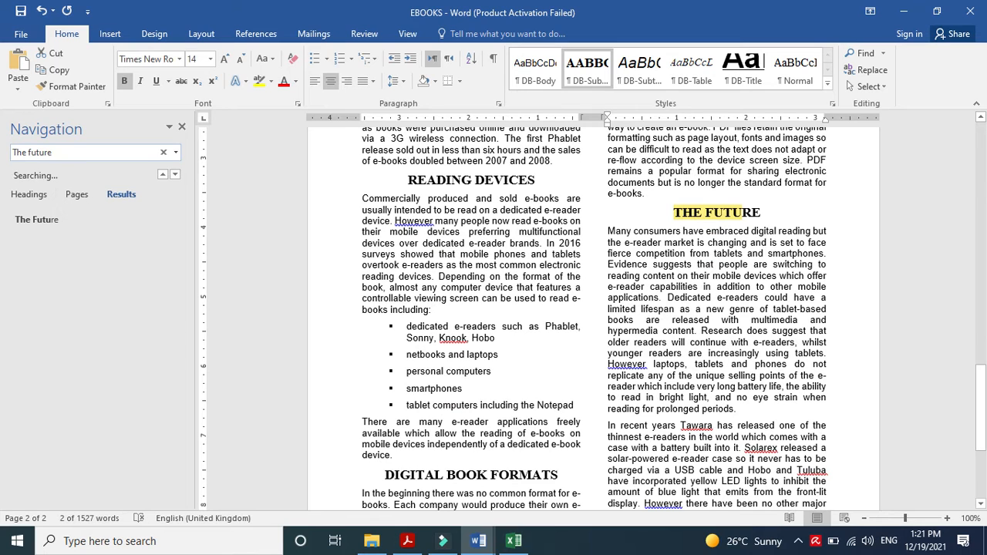
- Add an empty line below the subheading The Future and insert the image N219IMAGE from the source files folder there
click(770, 207)
key(Return)
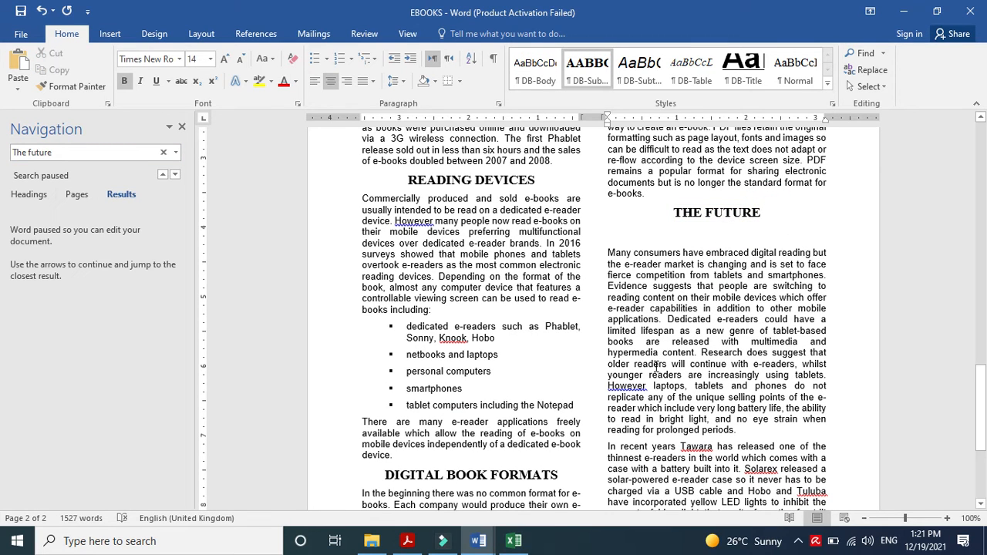
click(408, 541)
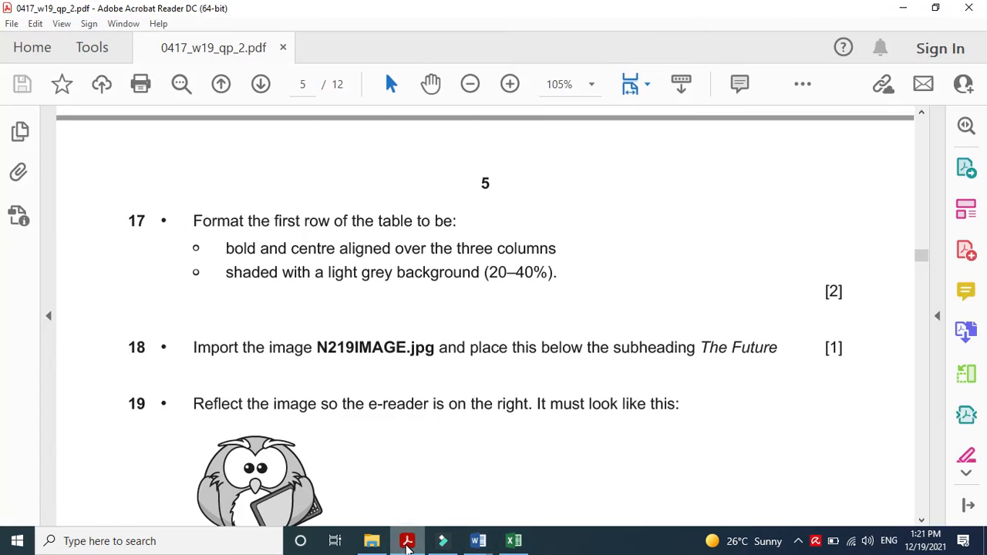
click(407, 543)
click(372, 542)
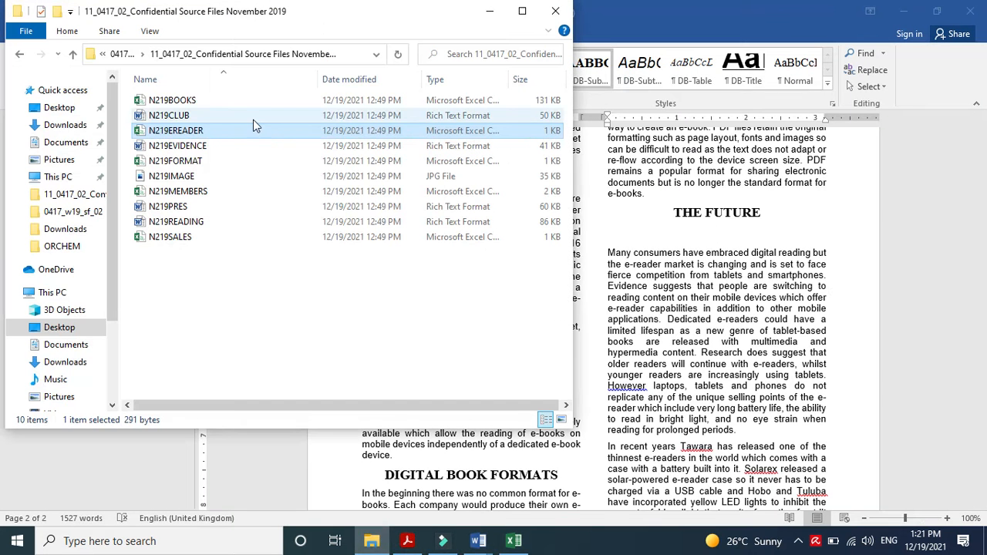
click(191, 179)
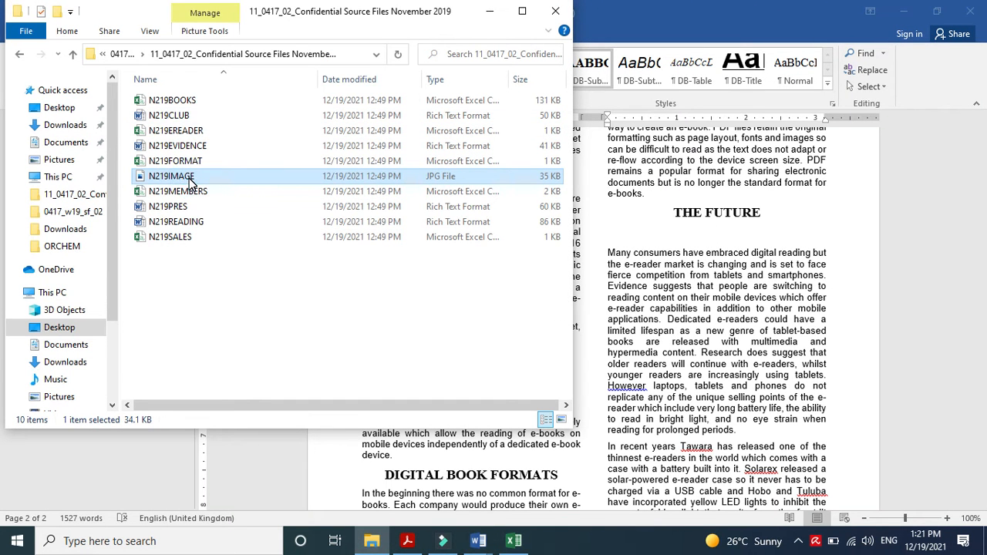
click(634, 235)
key(ctrl+v)
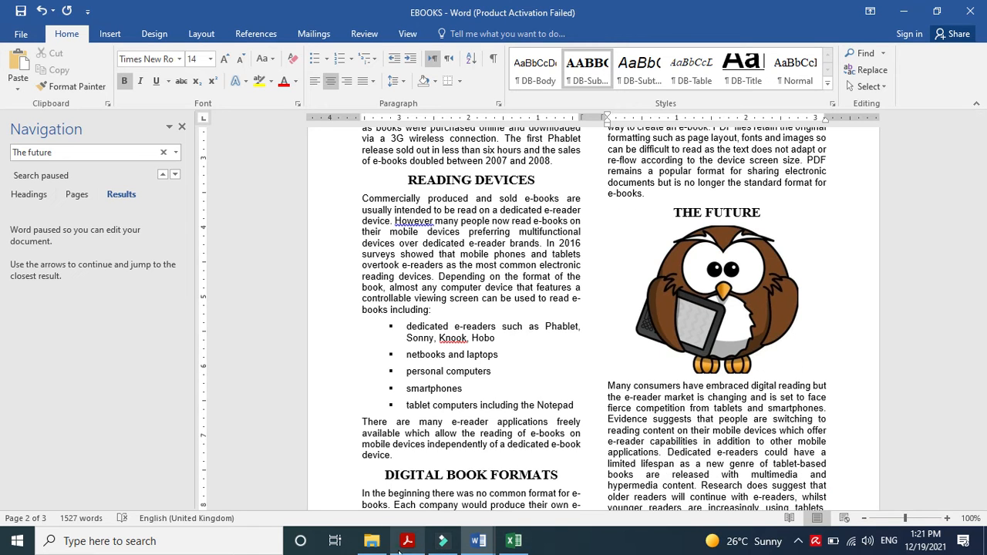
- Read question 19 in the exam paper and flip the owl image horizontally in Word so the e-reader is on the right
click(407, 540)
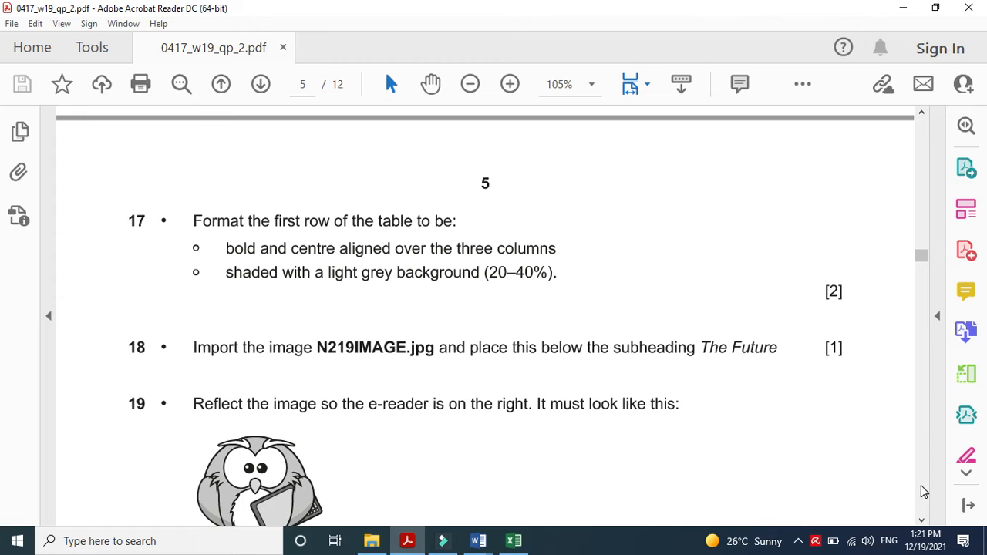
click(921, 521)
click(922, 521)
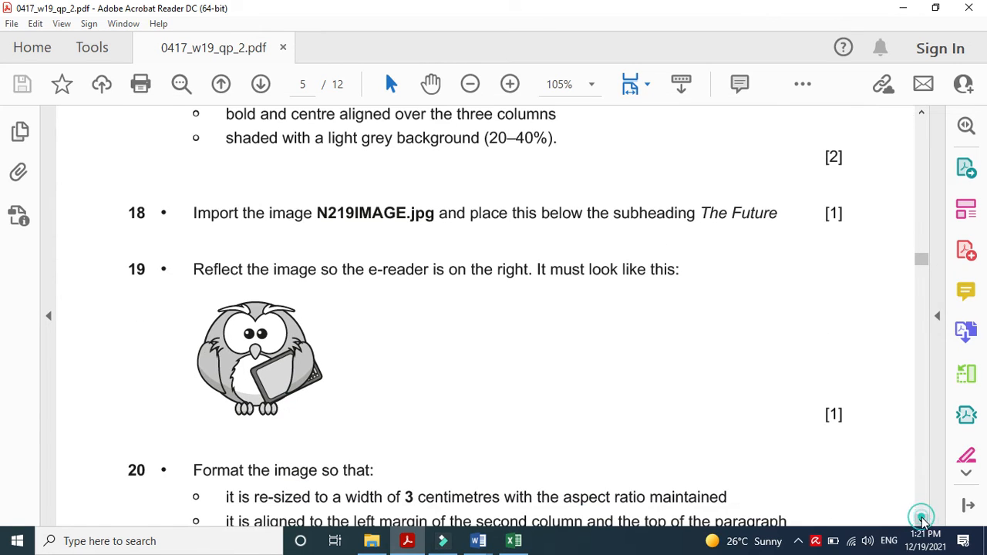
click(478, 541)
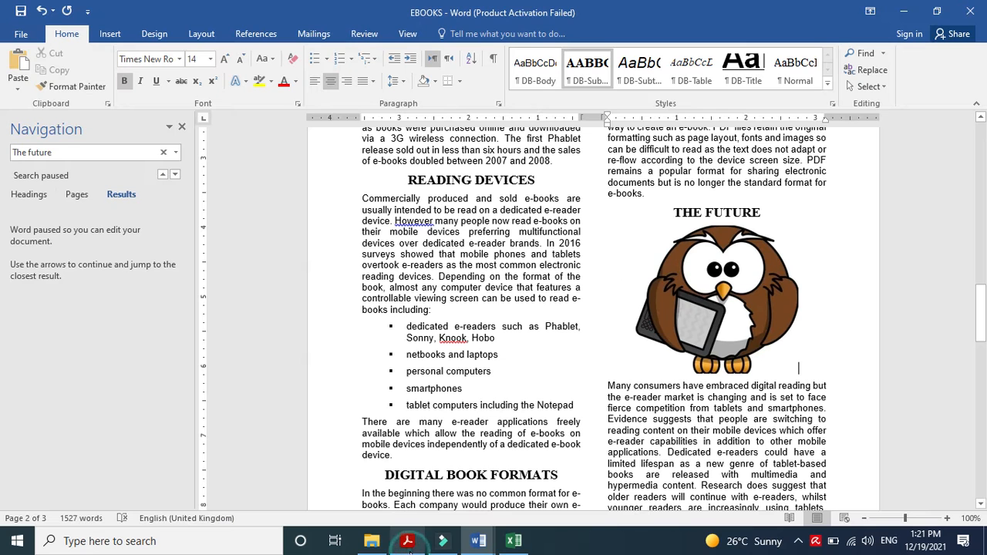
click(695, 303)
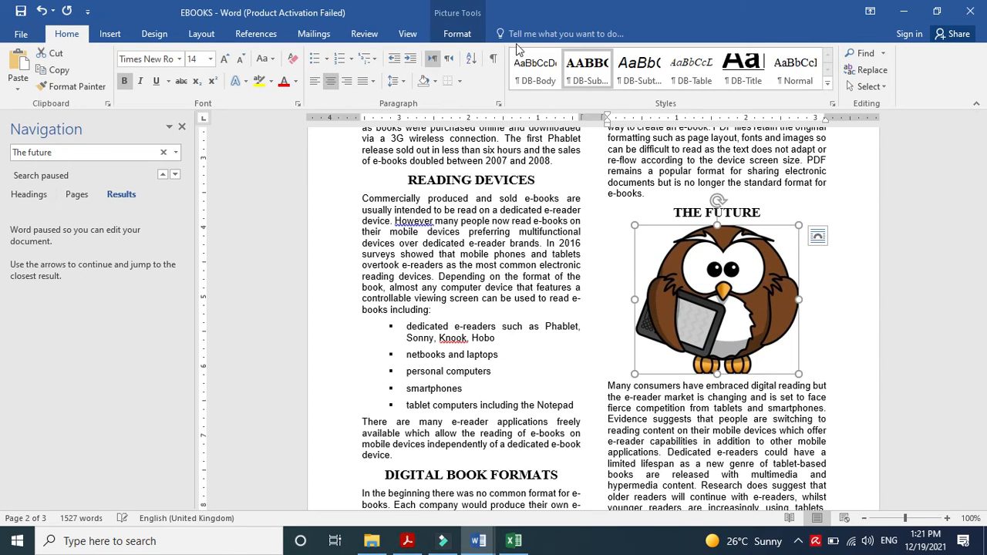
click(457, 33)
click(806, 87)
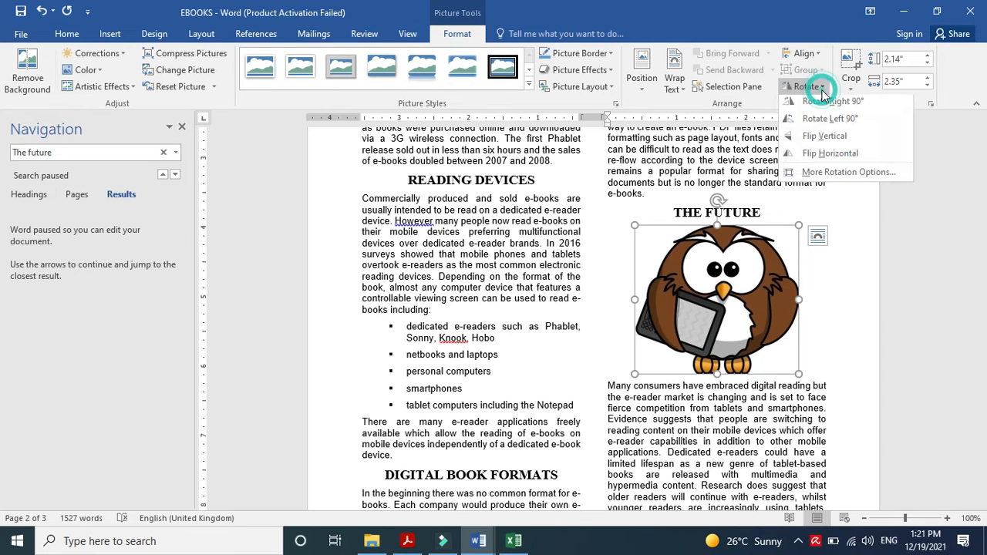
click(831, 157)
- Read question 20 in the exam paper and set the owl image's width to 3 cm in Word with the aspect ratio locked
click(407, 542)
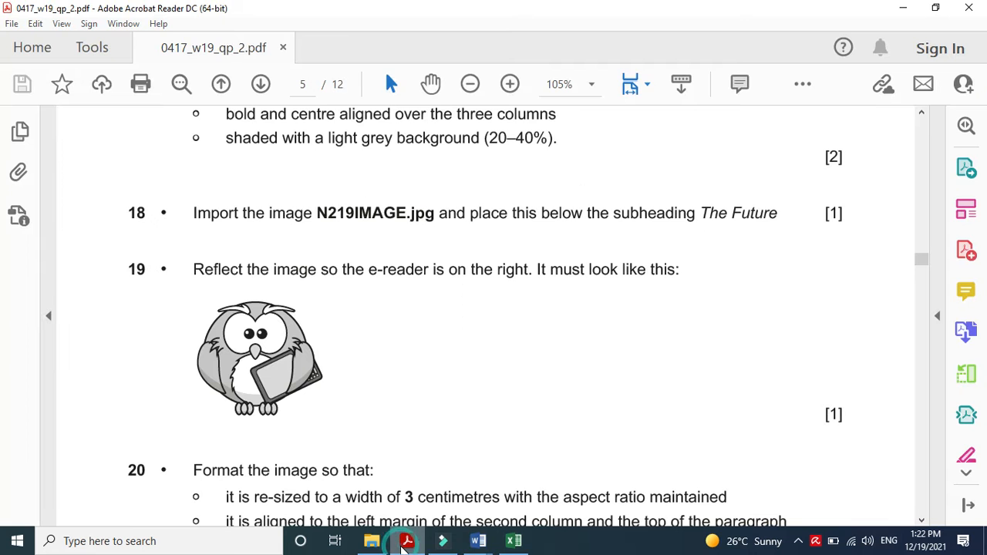
click(920, 522)
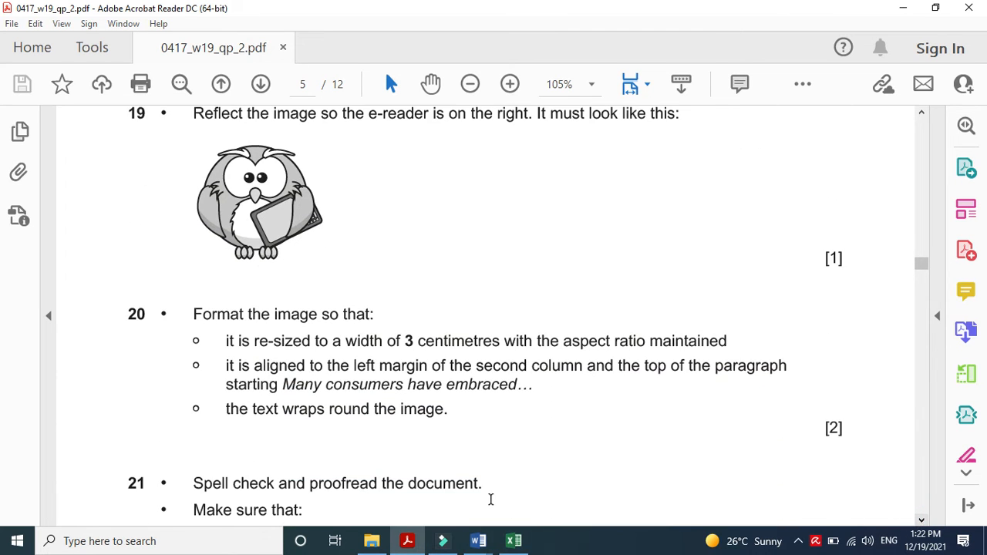
click(413, 543)
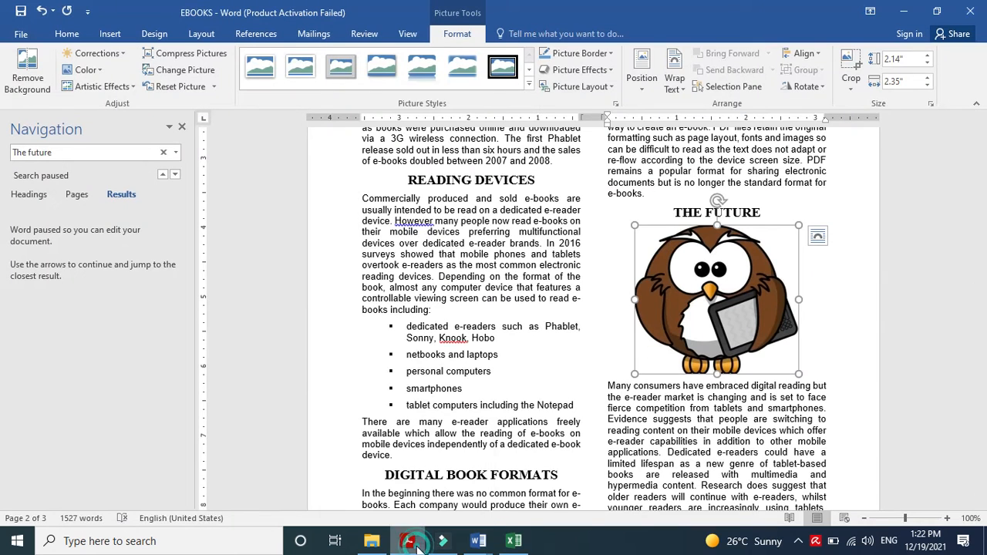
right_click(677, 333)
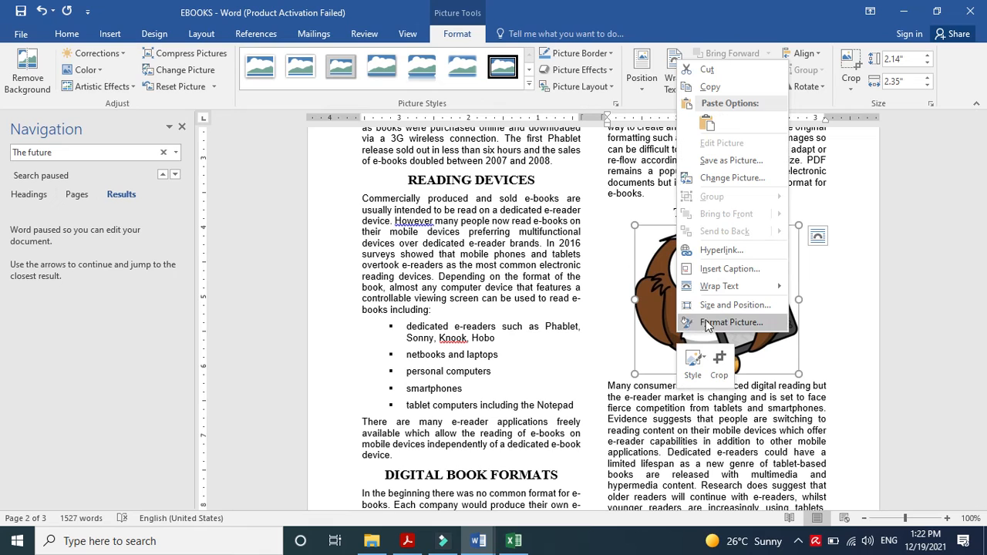
click(716, 305)
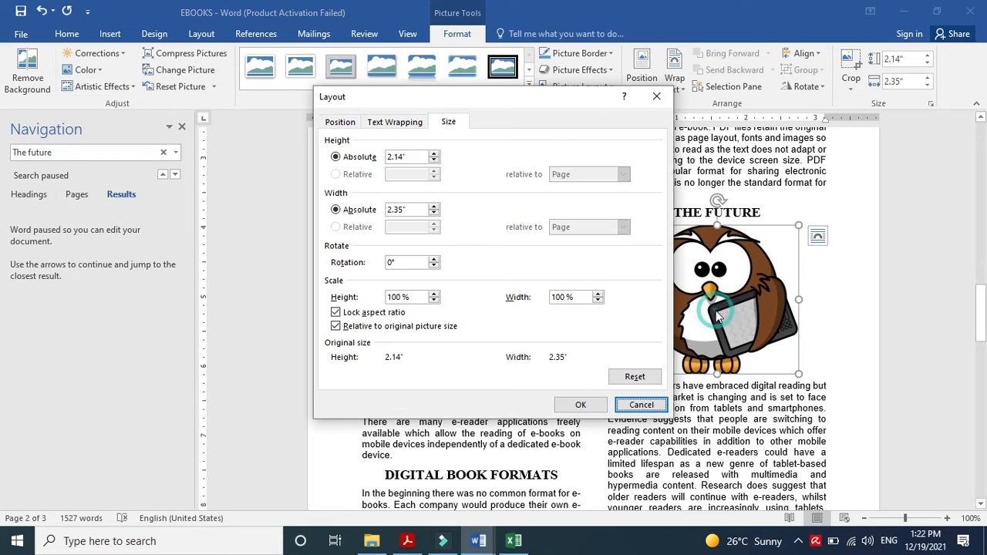
double_click(414, 210)
text(3cm)
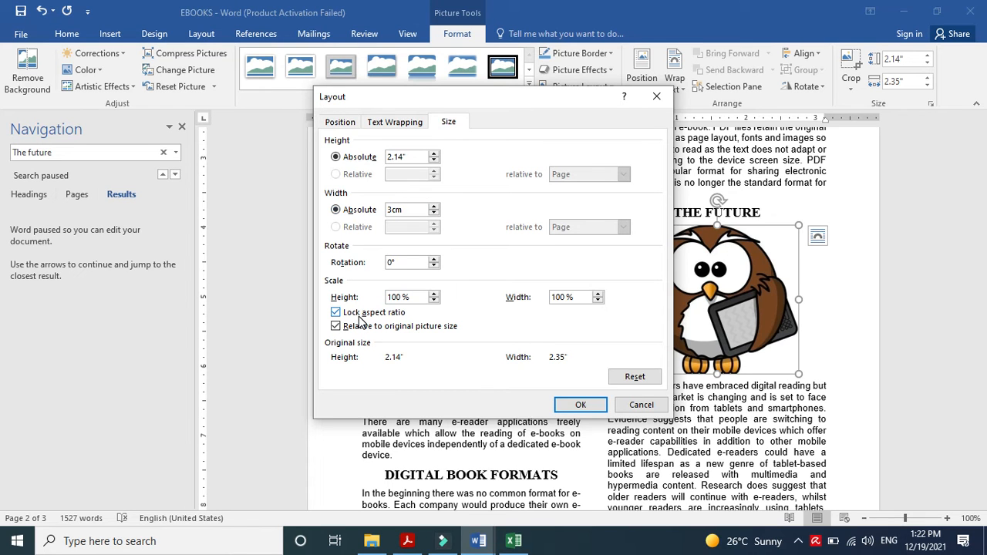
click(580, 406)
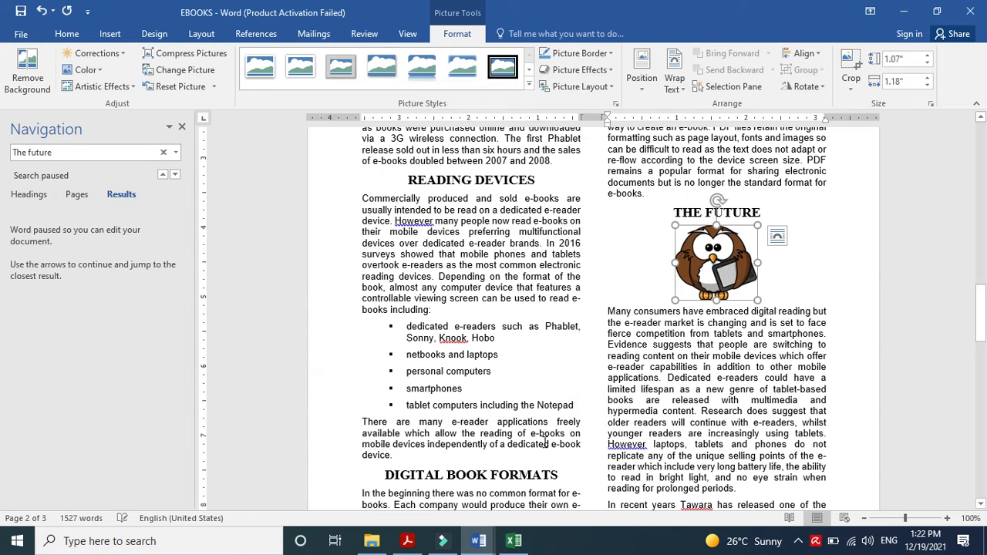
- Recheck question 20 in the exam paper and make the text in Word wrap around the owl image
click(412, 544)
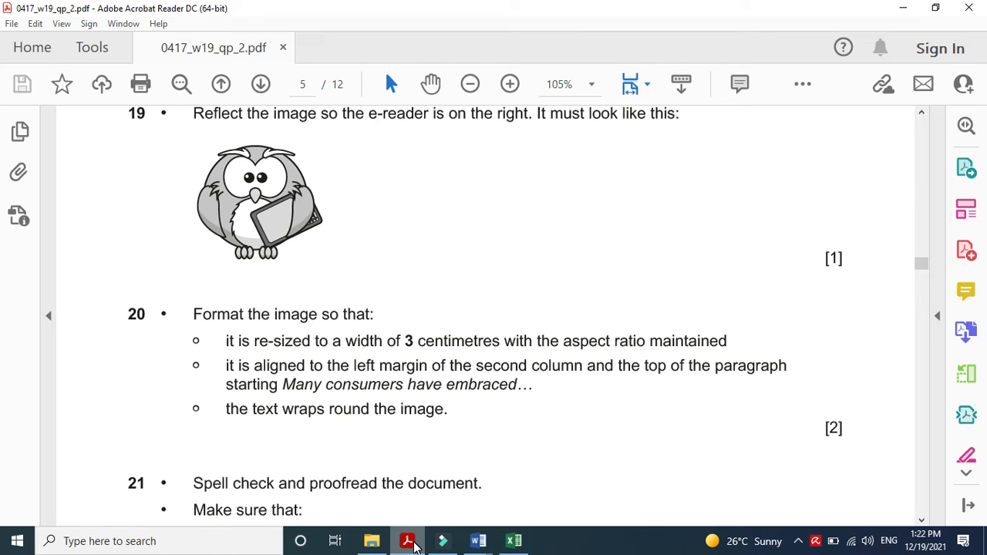
click(412, 543)
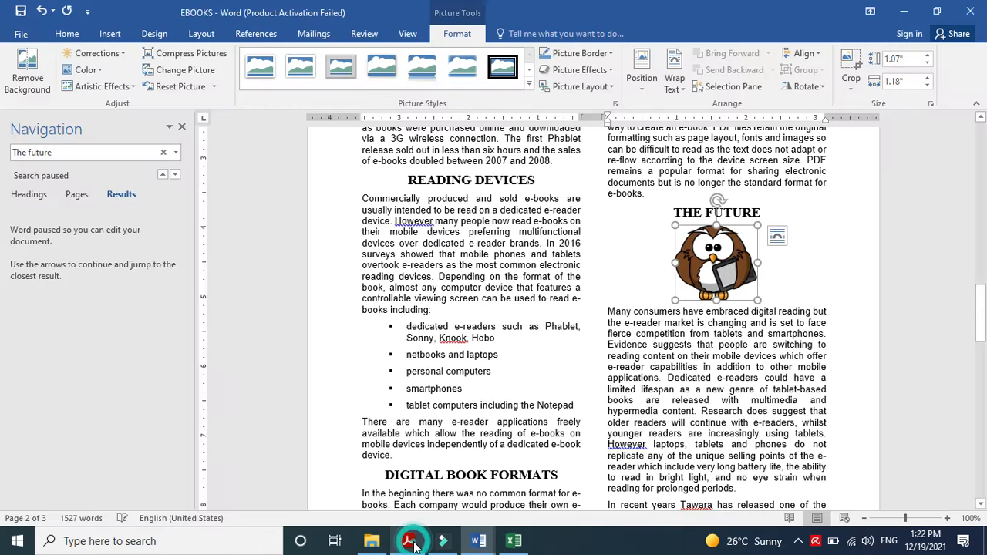
click(694, 285)
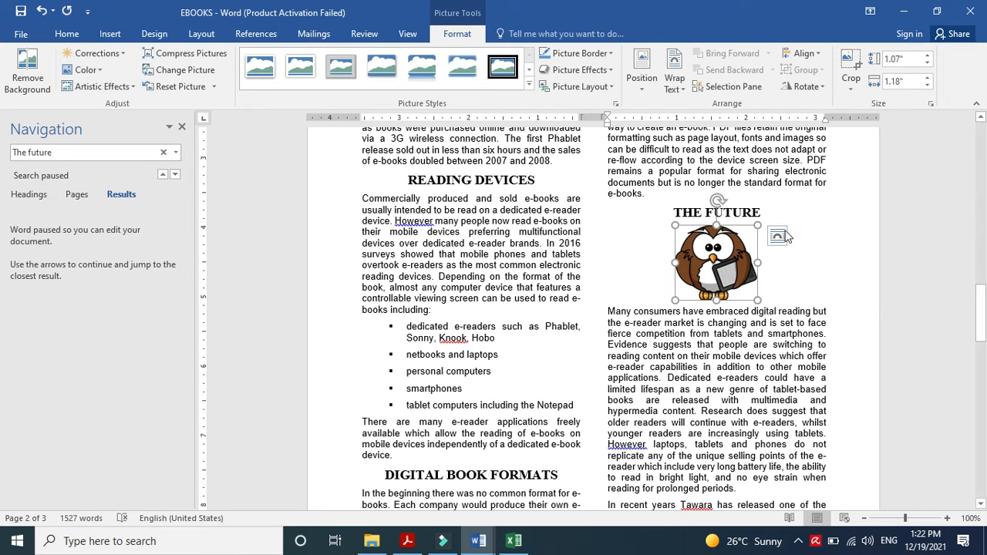
click(671, 80)
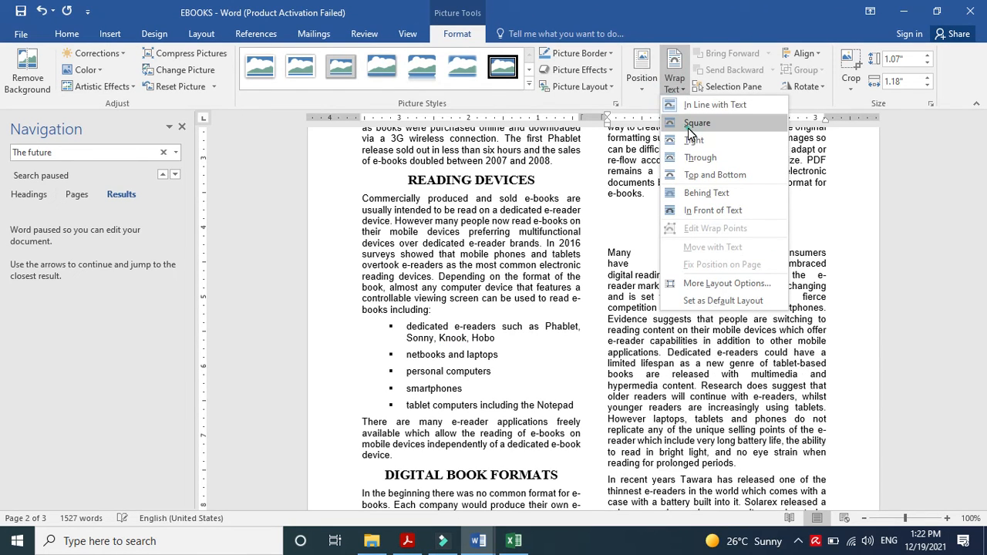
click(682, 138)
- Align the owl image with the second column's left margin and the top of the "Many consumers have" paragraph, and delete the empty line below The Future
click(408, 541)
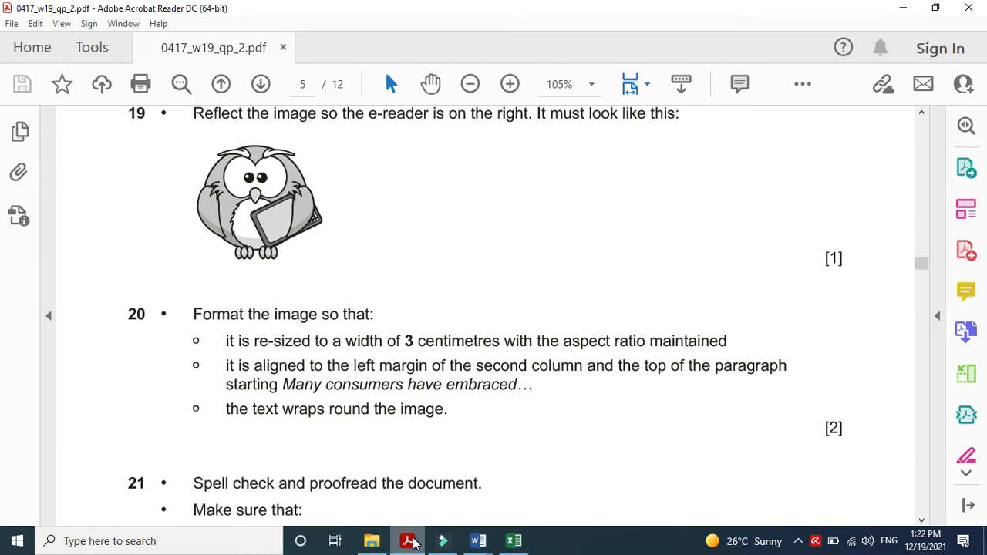
click(413, 542)
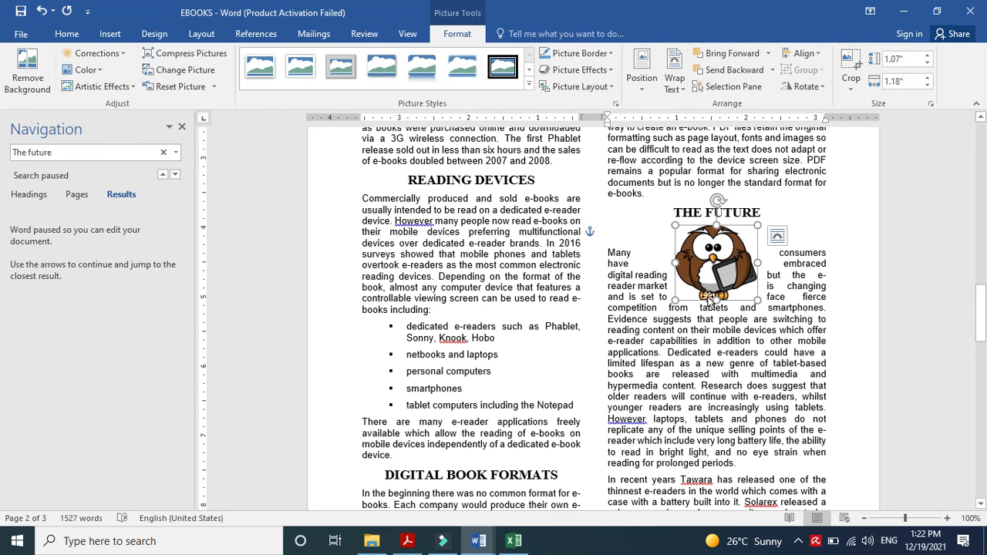
drag(709, 291, 638, 301)
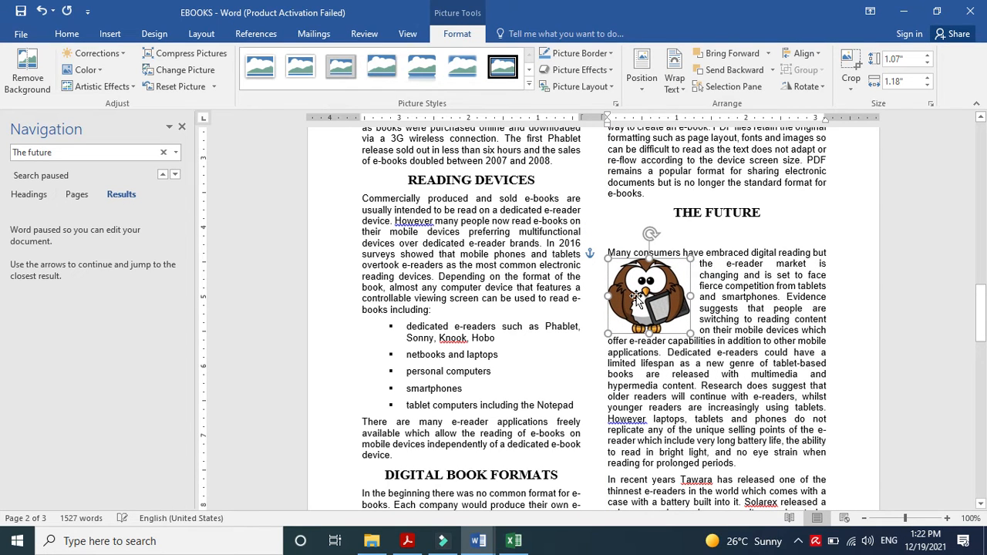
key(ctrl+z)
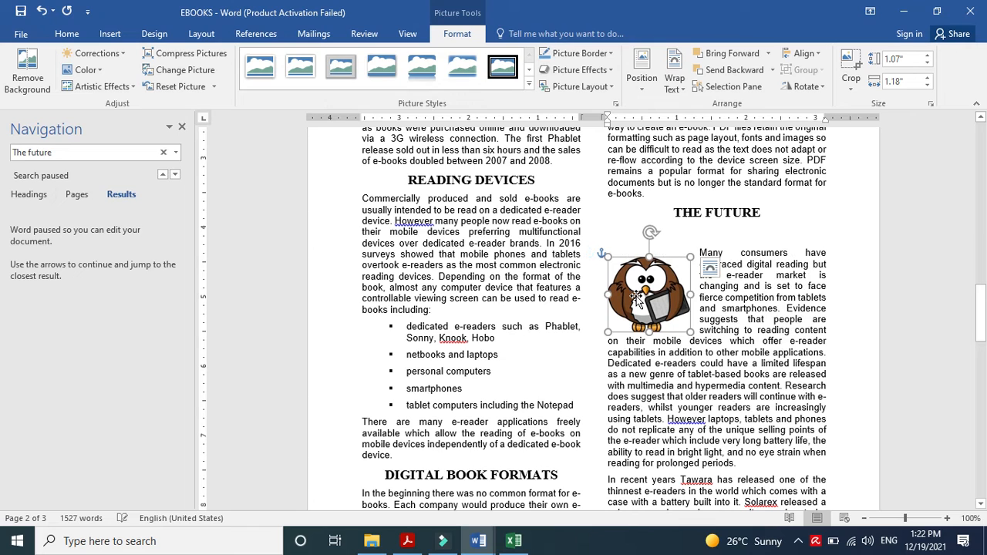
key(Up)
key(Up)
key(Up)
key(Up)
key(Up)
key(Up)
key(Up)
key(Up)
key(Up)
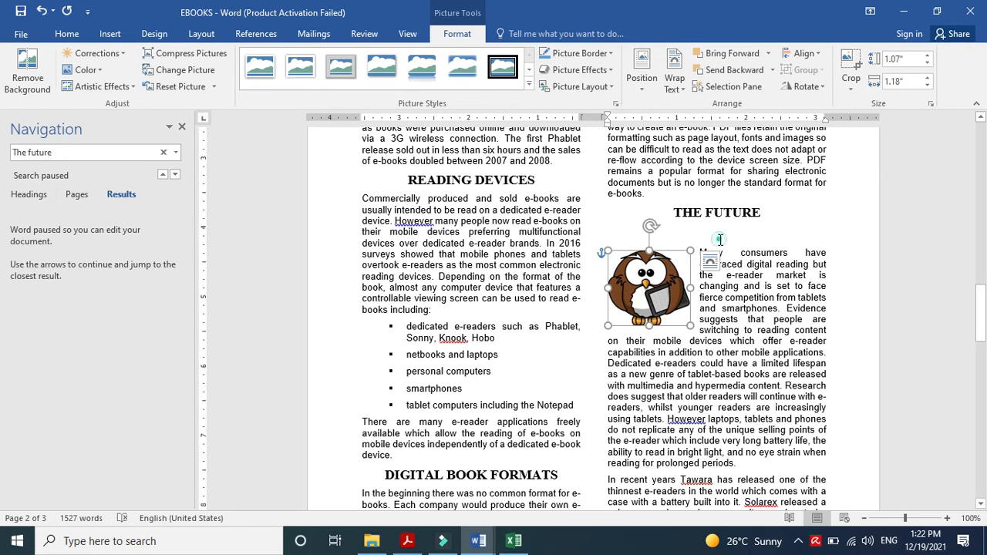
click(719, 237)
key(BackSpace)
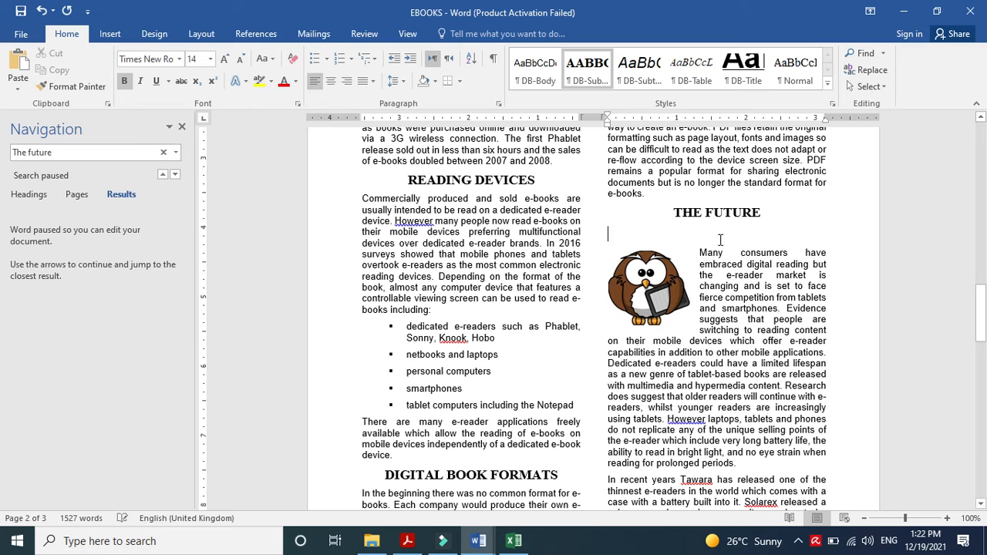
- Read question 21 in the exam paper on spell checking, layout checks, saving and printing the document
click(407, 541)
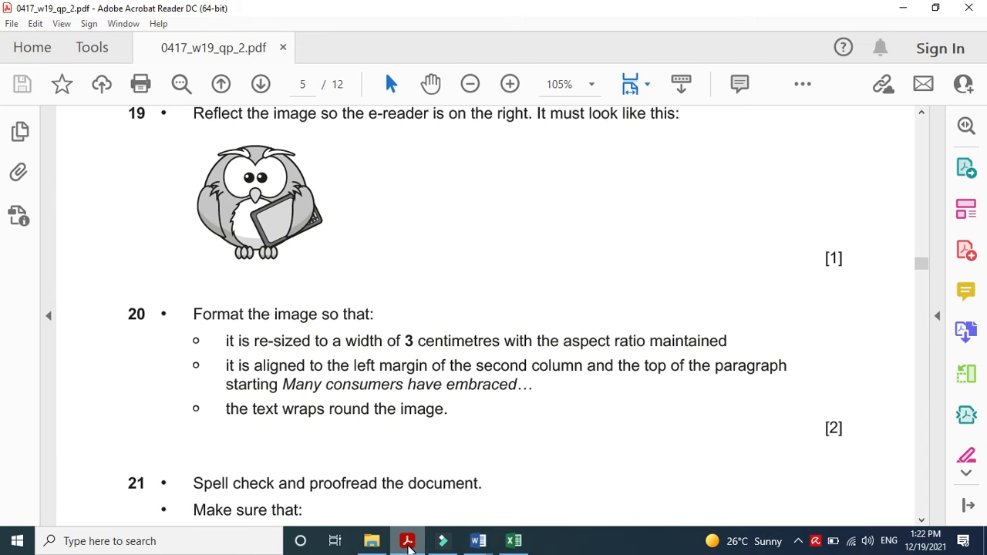
click(922, 521)
click(922, 523)
click(922, 523)
click(921, 523)
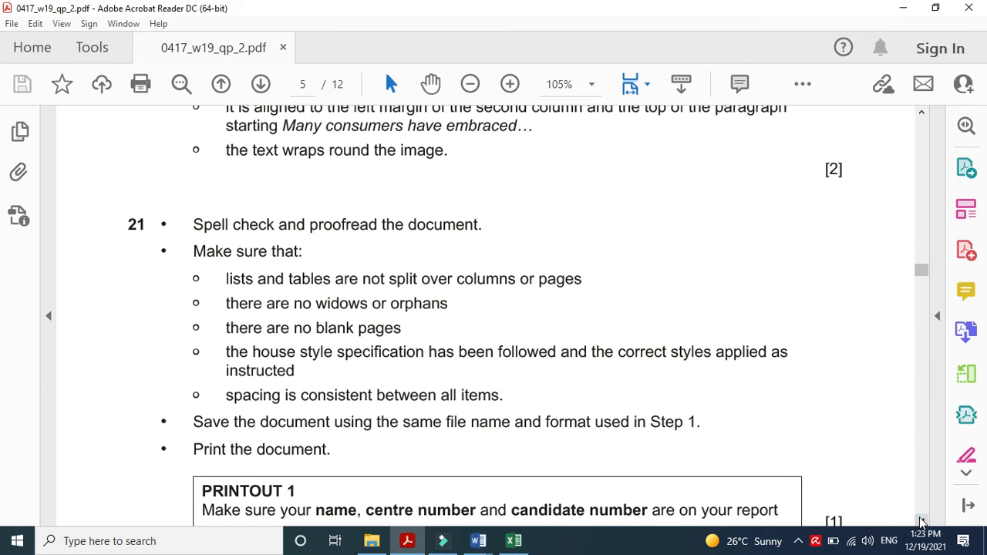
click(922, 523)
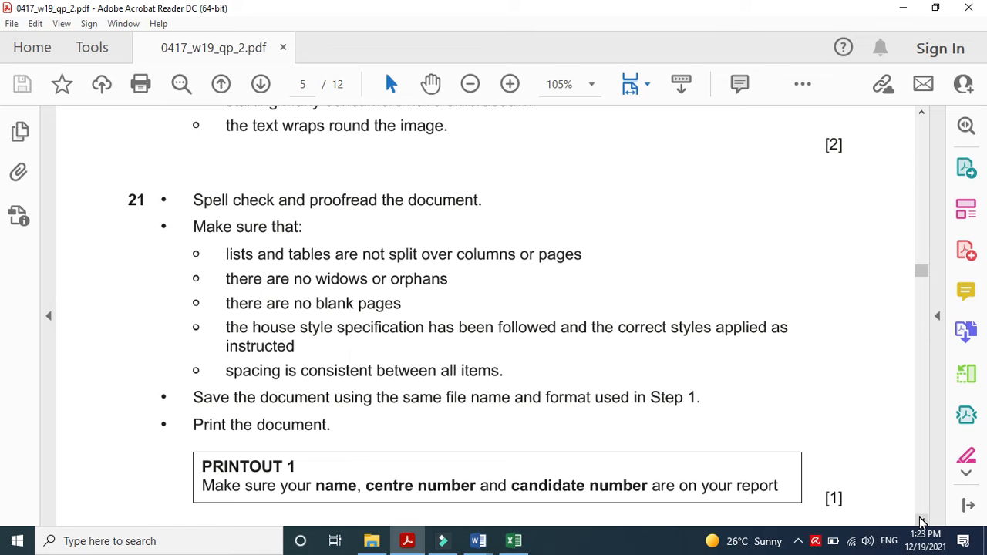
click(402, 540)
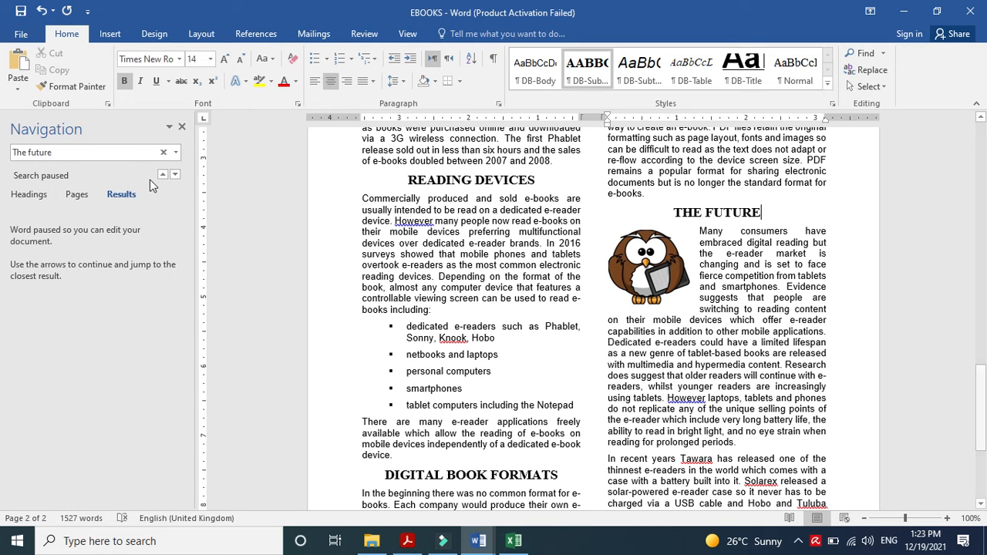
- Close the search results in Word and set the spacing after the bulleted items under Reading Devices to 0 pt
click(182, 126)
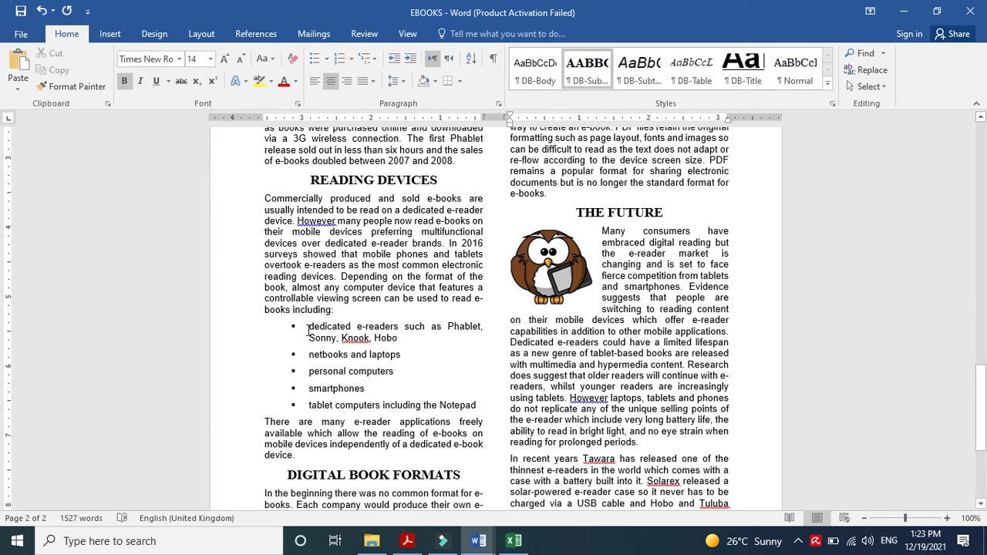
drag(292, 324, 461, 406)
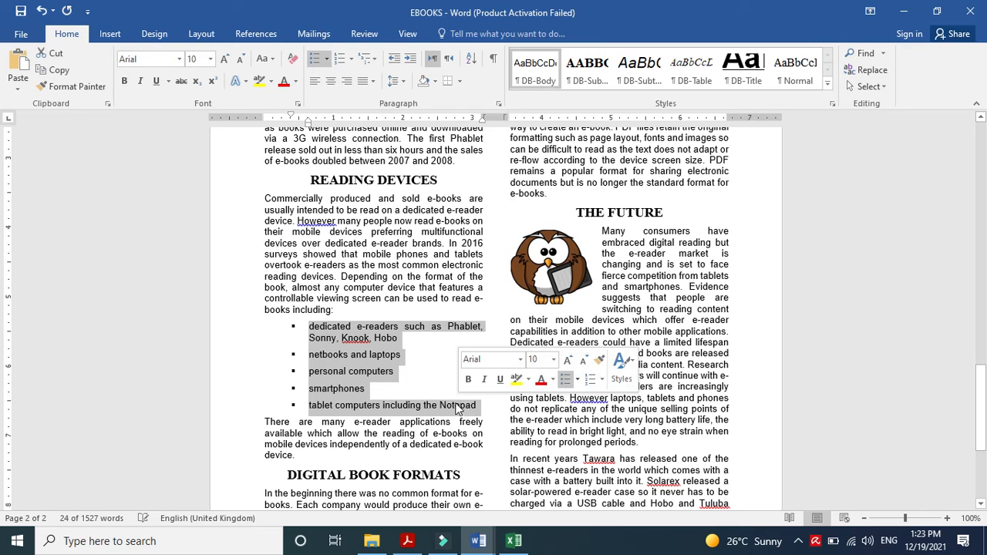
click(498, 103)
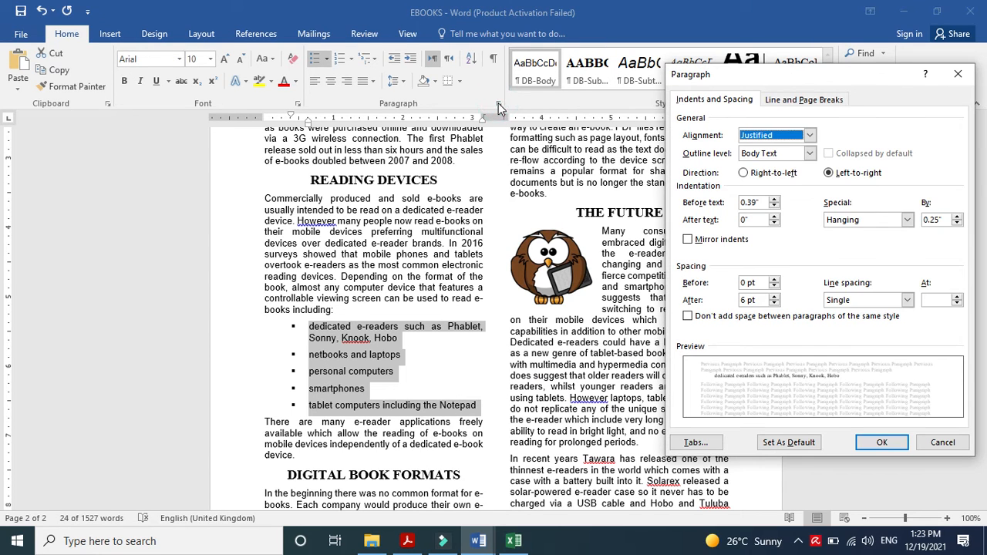
click(774, 303)
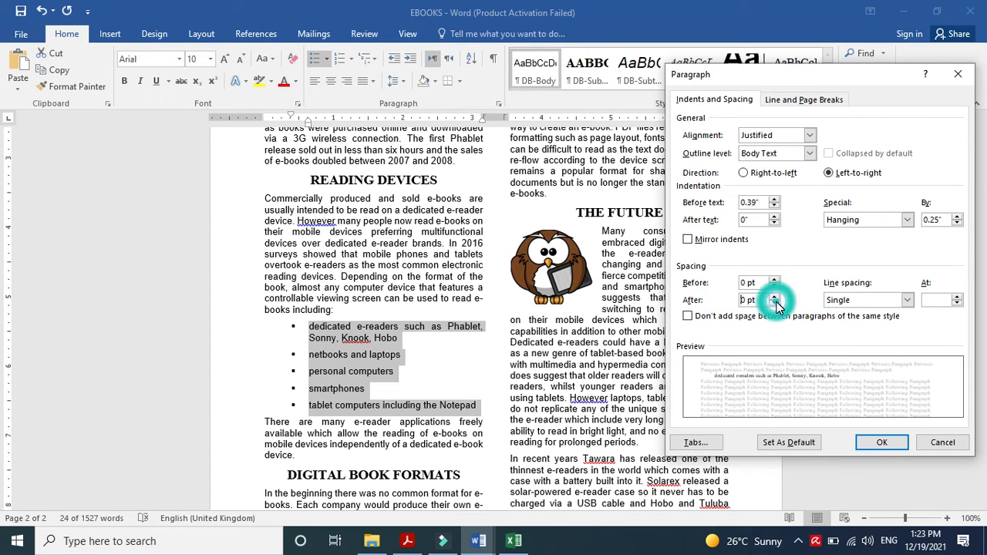
click(885, 442)
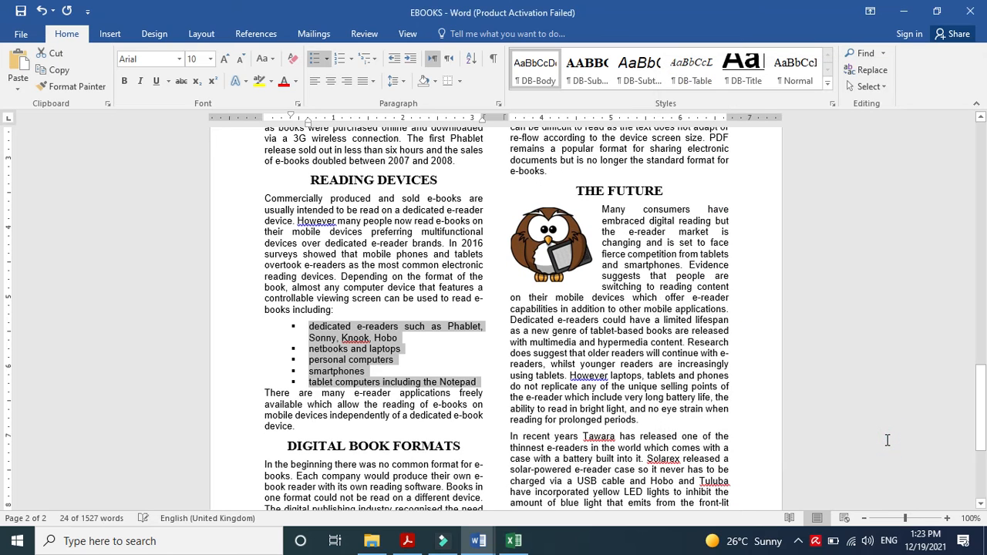
- Set the spacing after the last bullet, "tablet computers including the Notepad", to 6 pt
click(480, 380)
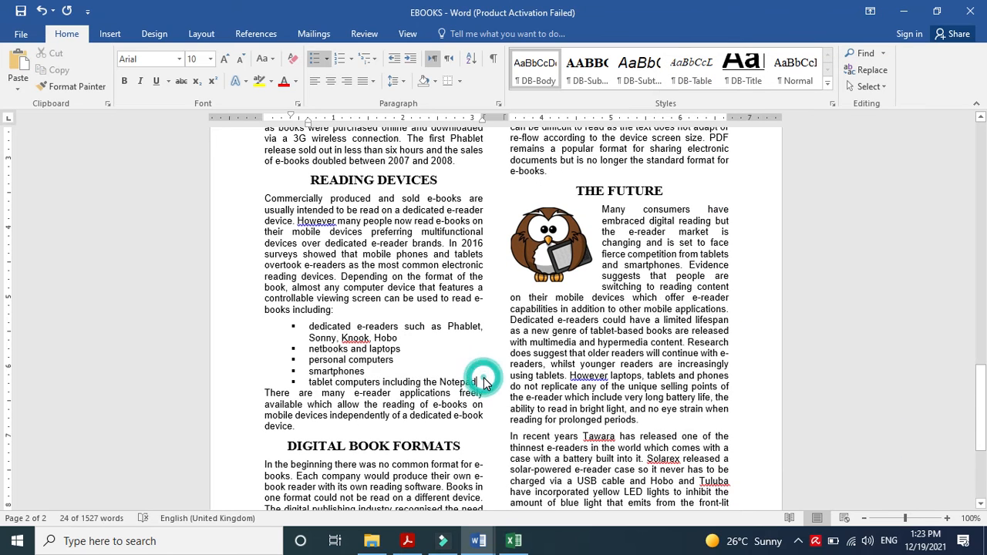
click(498, 103)
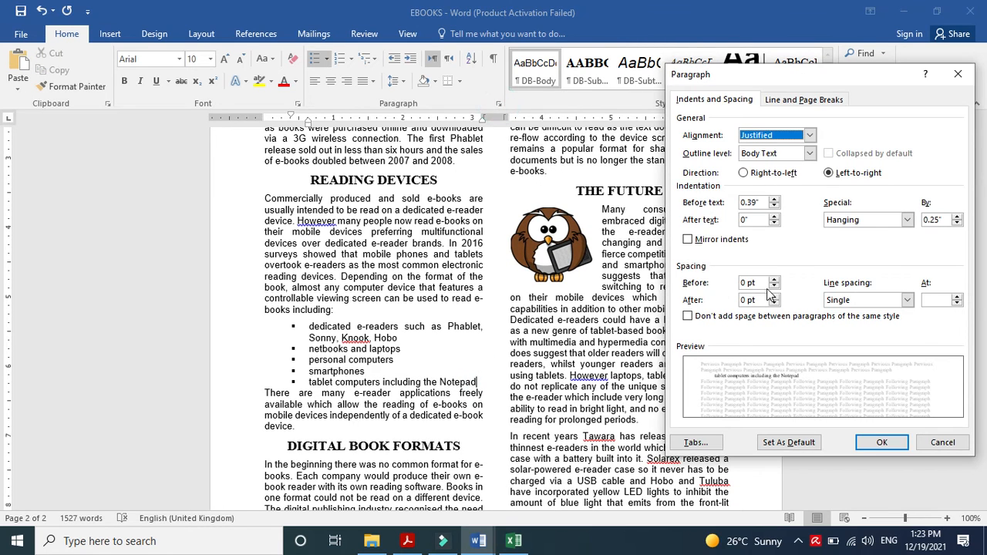
click(776, 298)
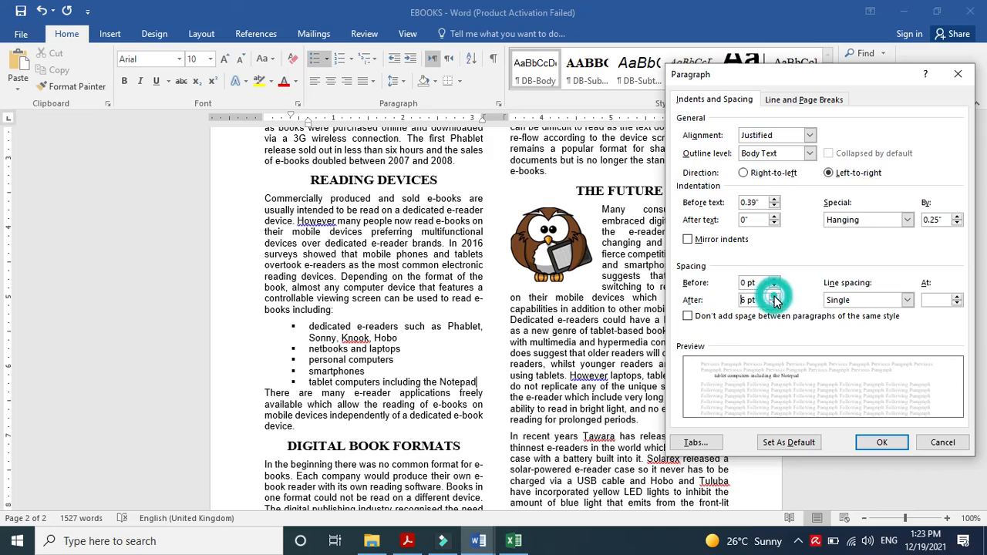
click(882, 442)
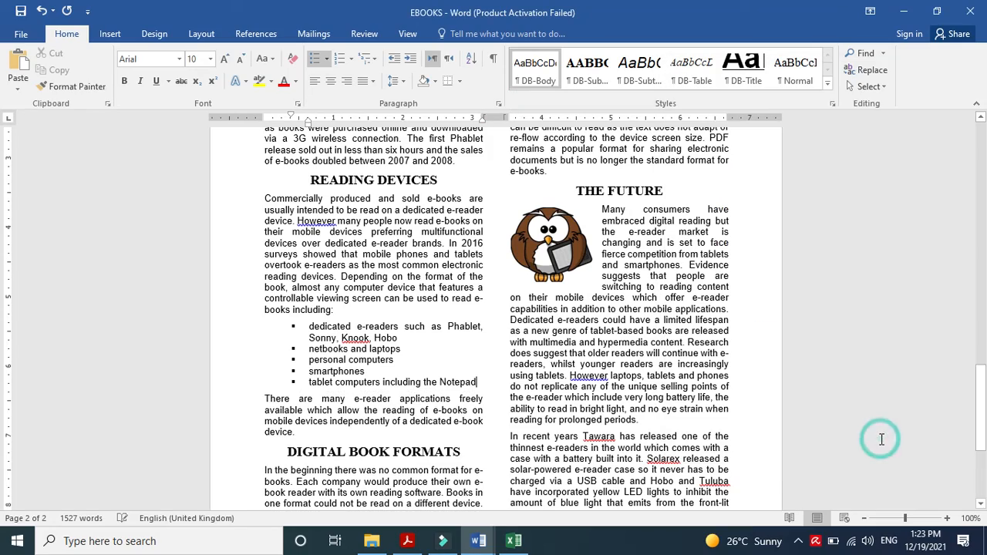
- Start the spelling and grammar check on the EBOOKS document and ignore all occurrences of OeB and ePub
drag(983, 389, 985, 266)
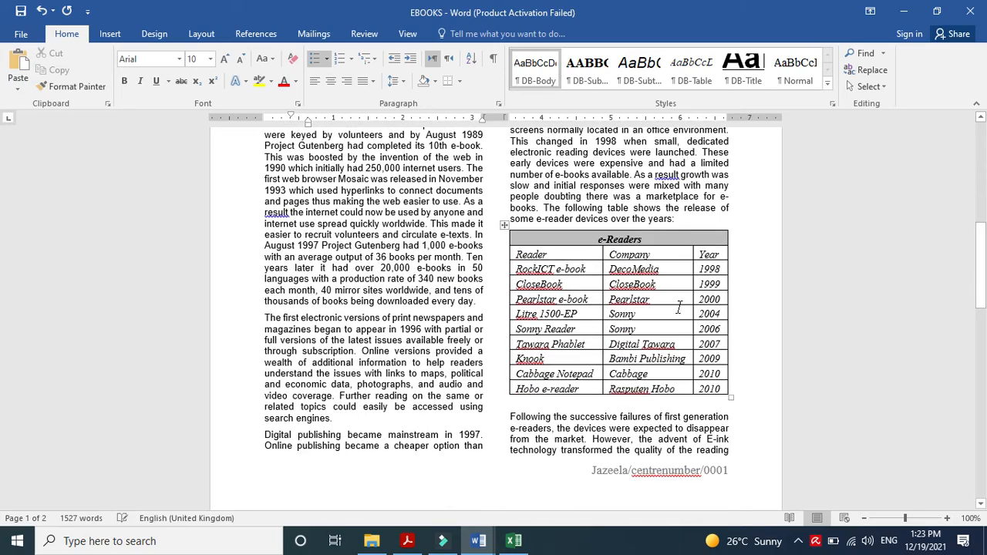
drag(985, 305, 985, 505)
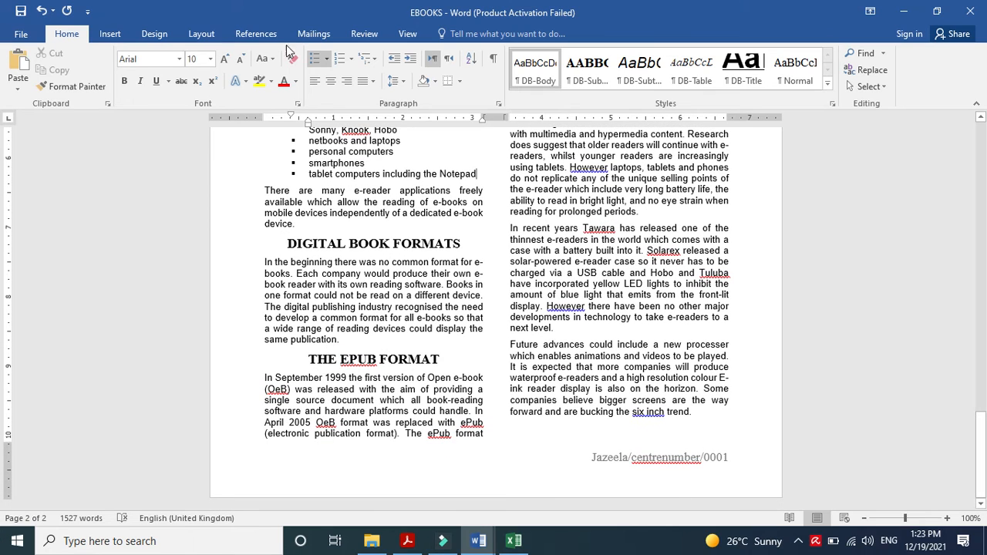
click(364, 34)
click(39, 81)
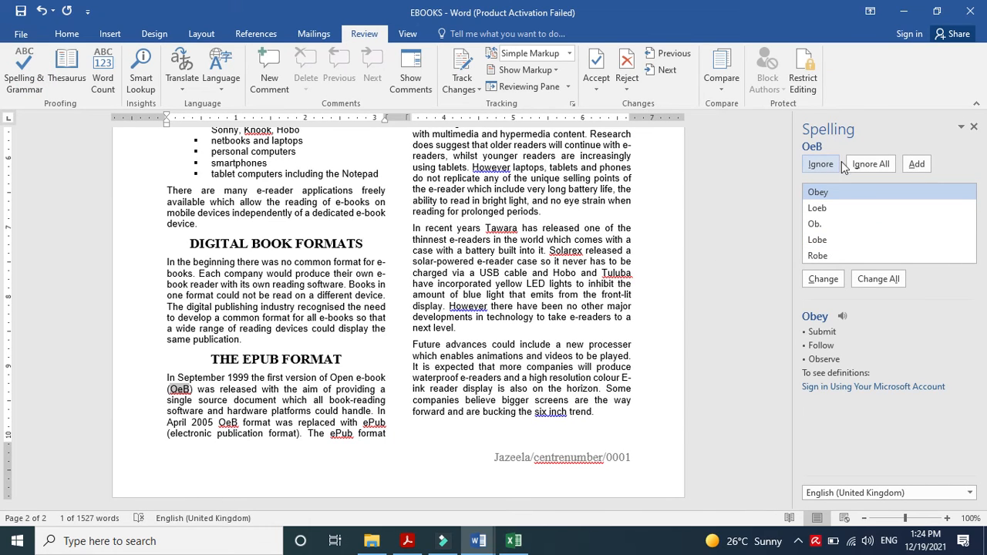
click(871, 163)
click(872, 164)
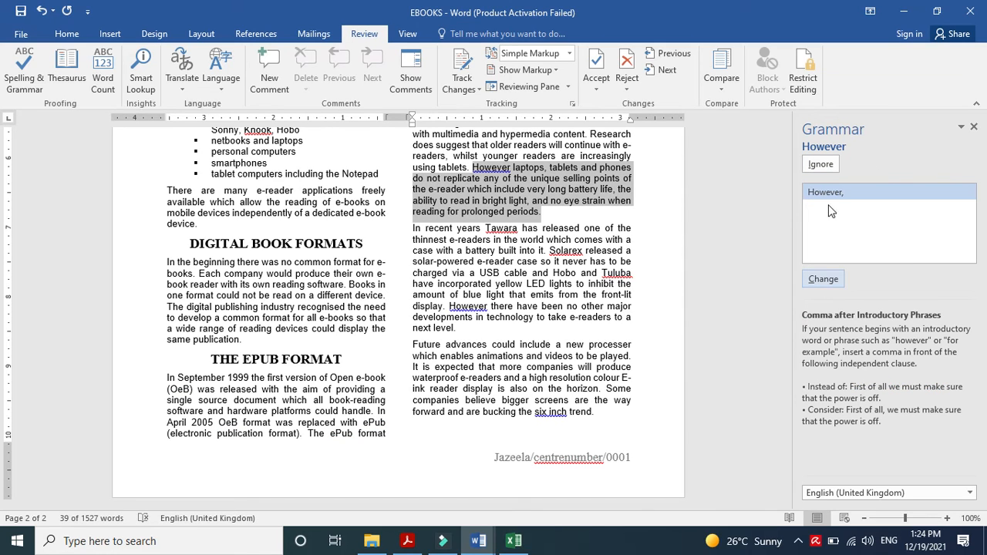
- Accept the comma after However in the sentence about laptops, tablets and phones, and ignore all occurrences of Tawara, Solarex and Tuluba
click(821, 277)
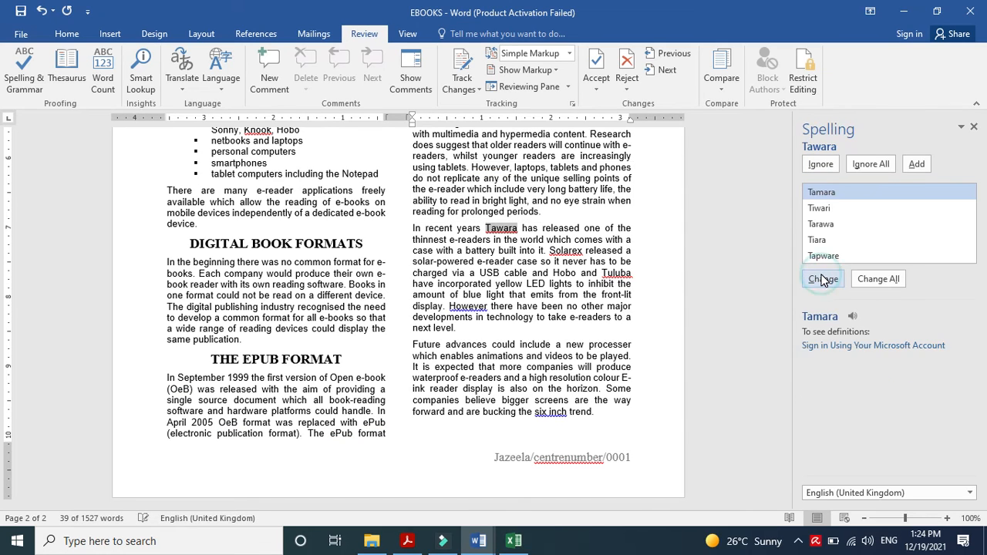
click(863, 165)
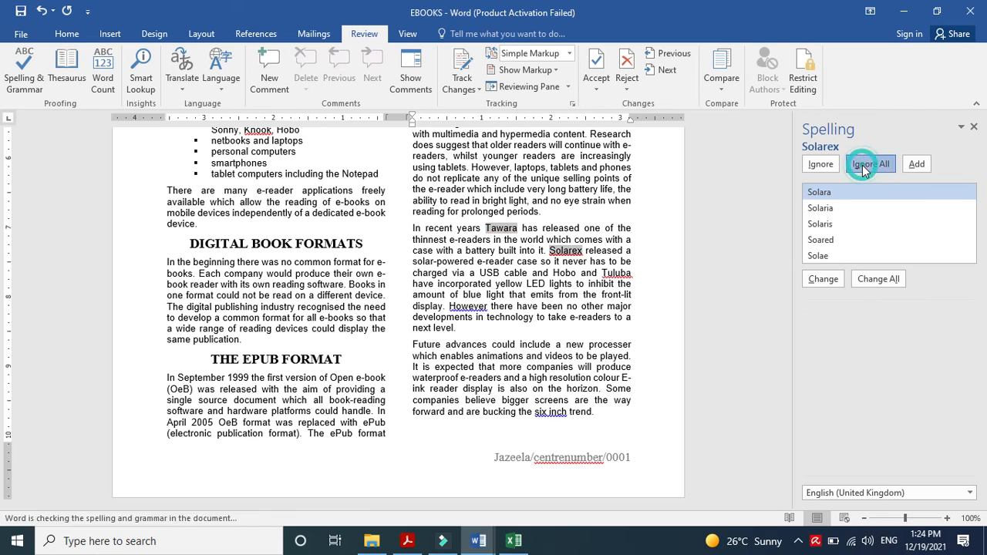
click(862, 165)
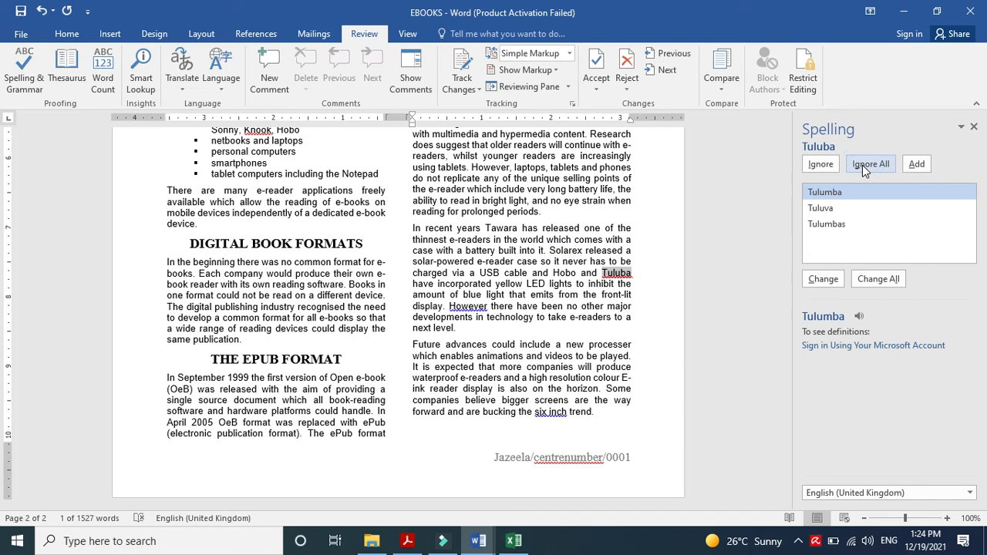
click(862, 165)
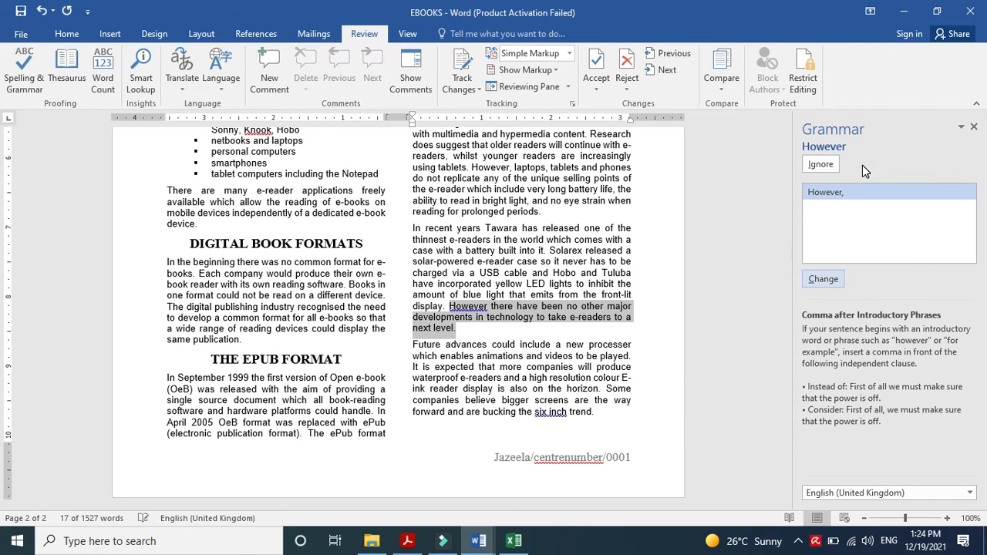
- Accept the comma after However in the sentence about other major developments, and change "six inch" to "six-inch"
click(822, 287)
click(823, 283)
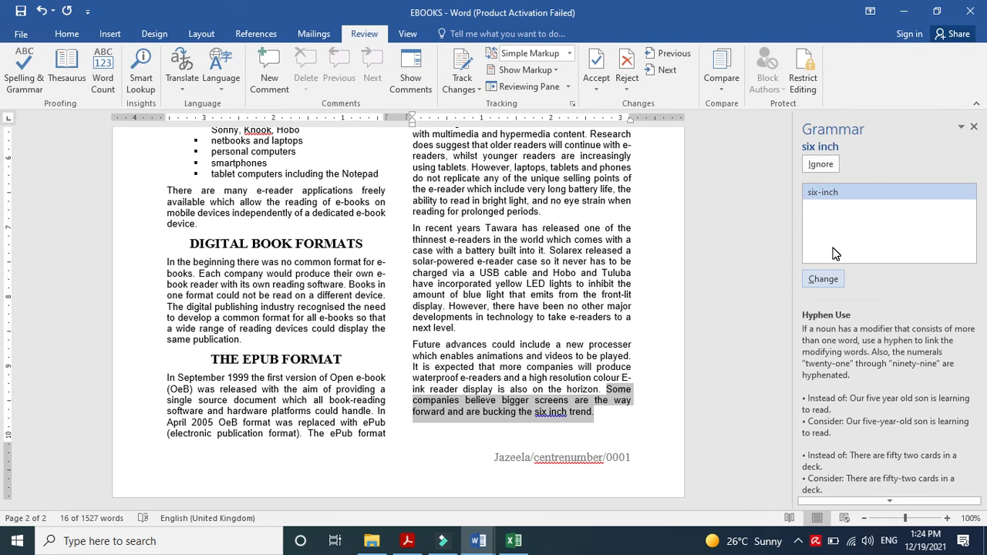
click(825, 282)
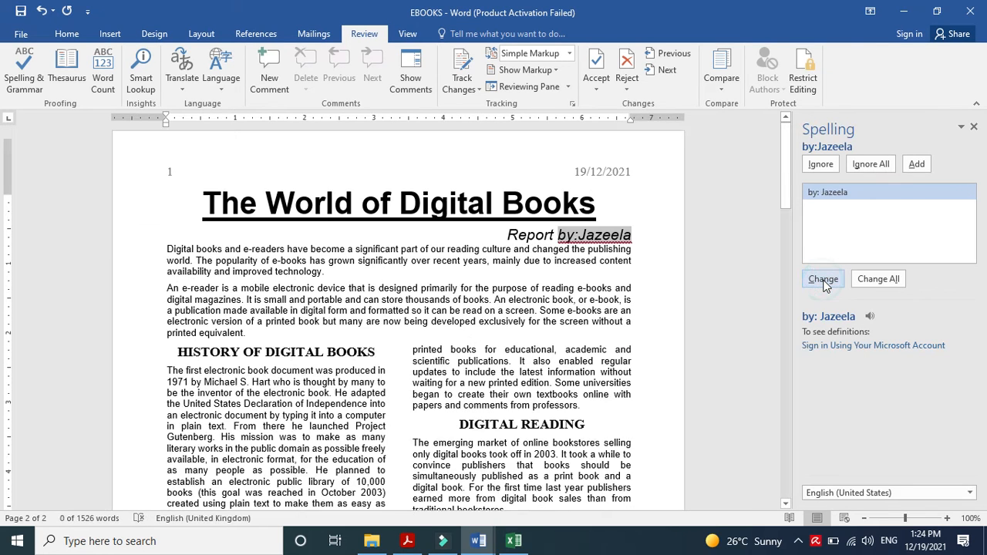
- Ignore the spelling and spacing suggestions for the report's author line, and accept the comma after both "As a result" phrases
click(871, 165)
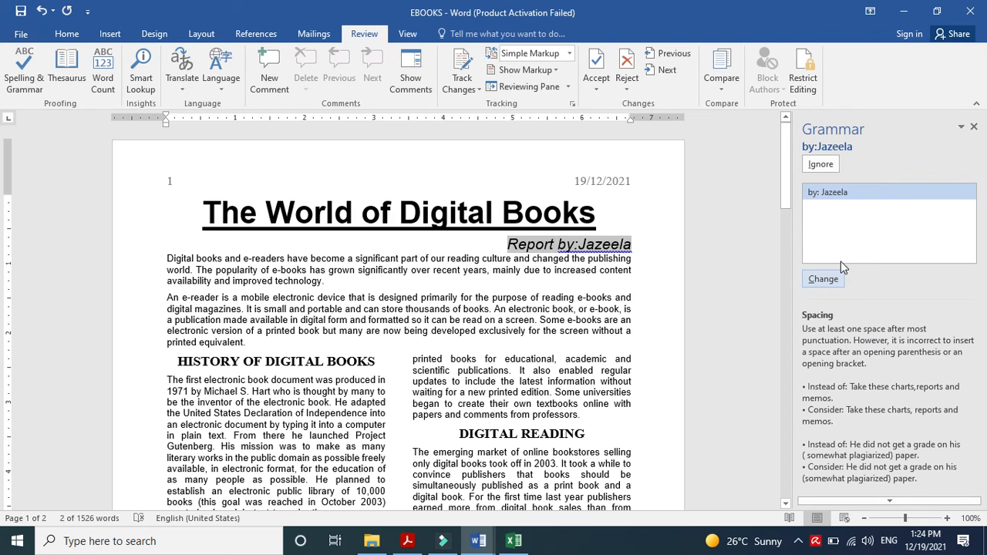
click(821, 164)
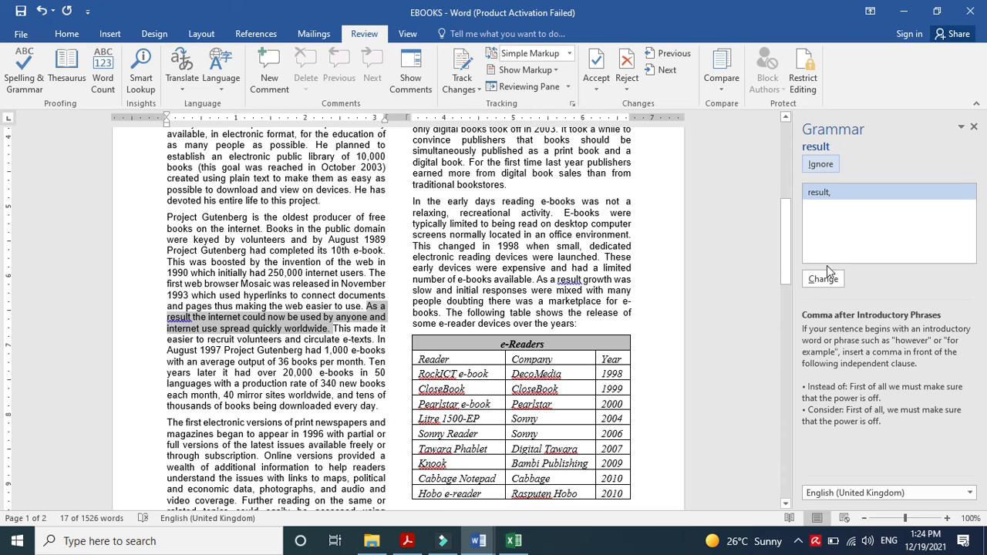
click(824, 278)
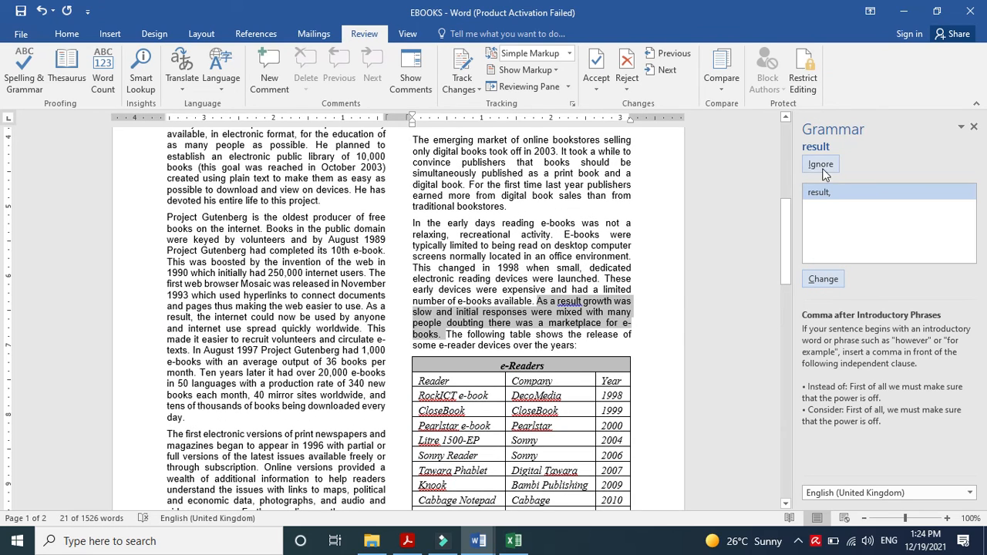
click(830, 283)
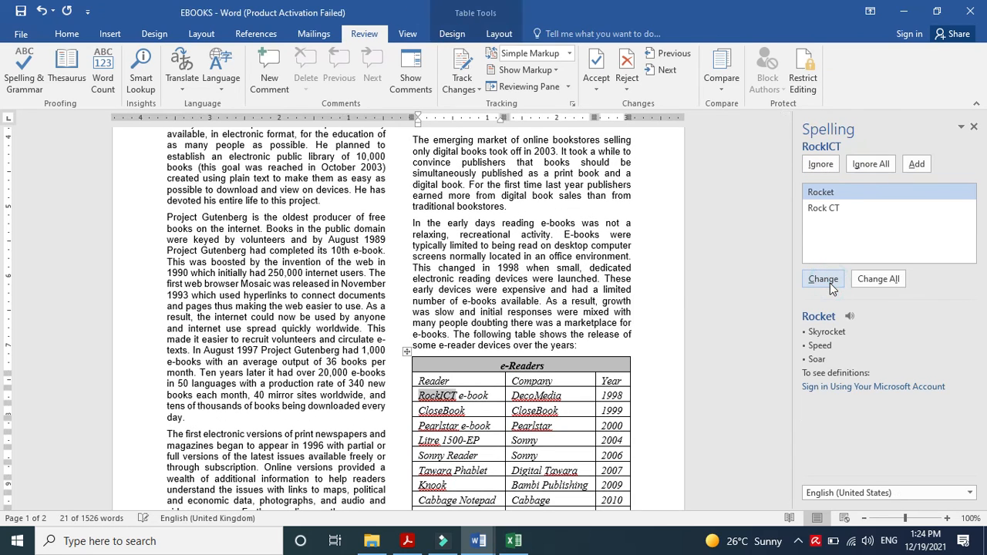
- Ignore all flagged reader and company names in the e-Readers table, from RockICT through Tawara to Rasputen
click(870, 165)
click(870, 165)
click(869, 164)
click(870, 165)
click(869, 164)
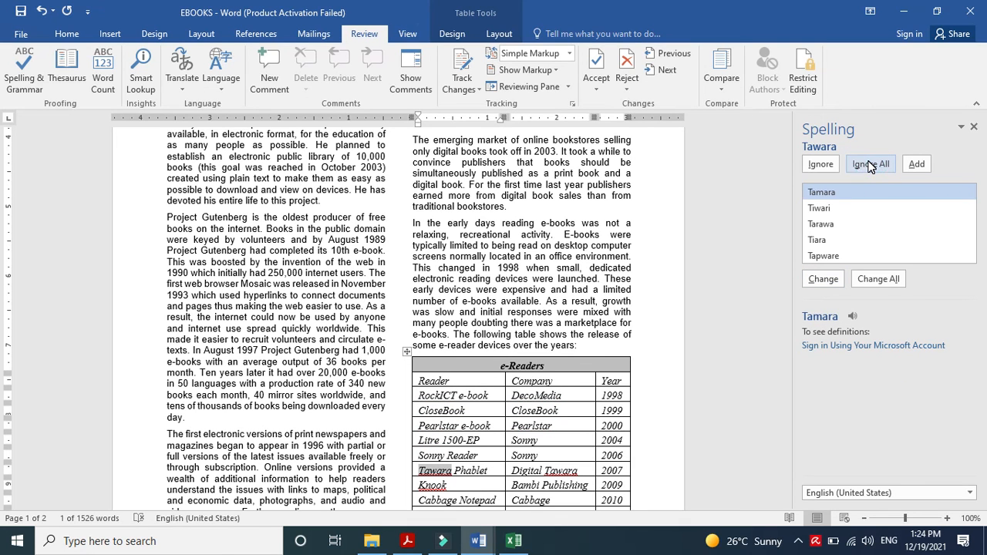
click(870, 164)
click(870, 164)
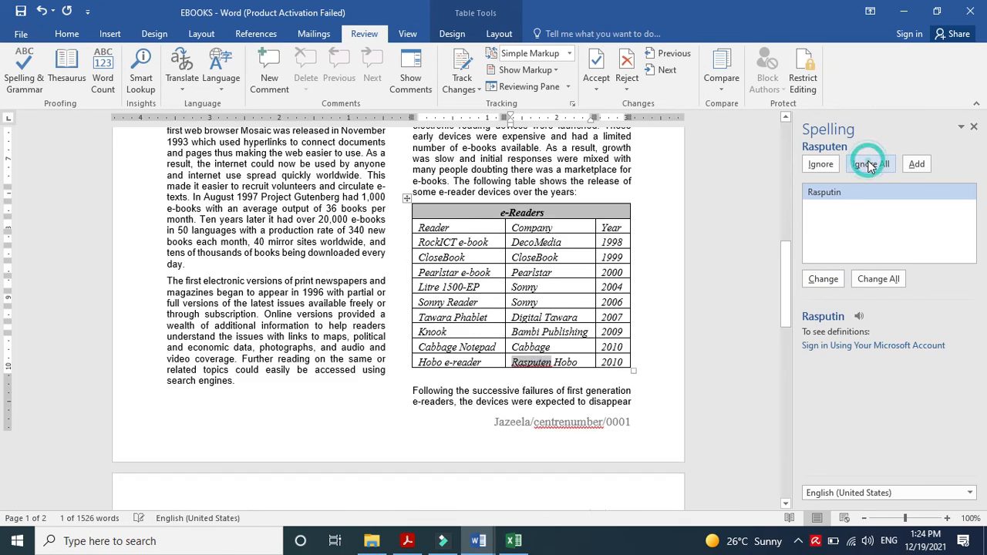
click(870, 164)
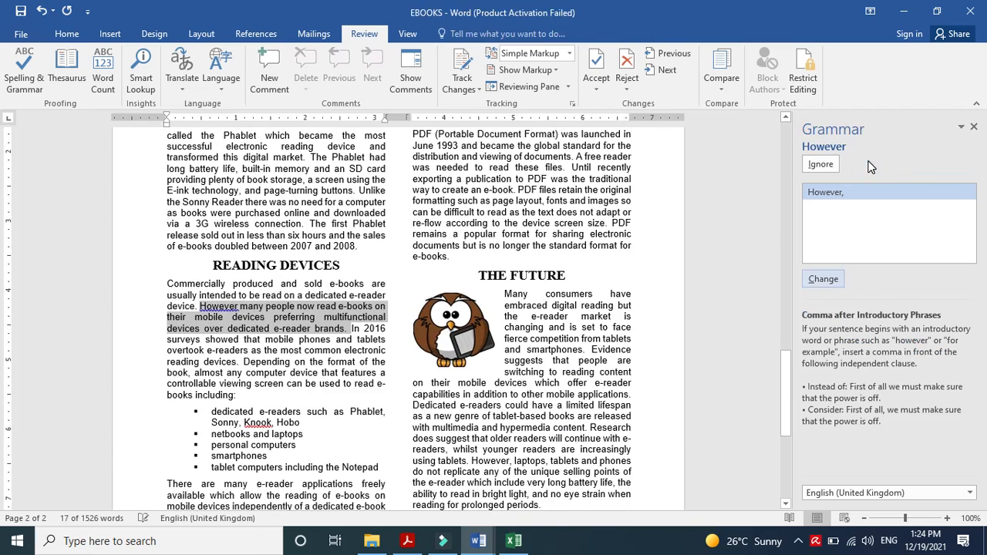
- Finish the check by accepting the comma after However, ignoring all occurrences of Knook, and changing centrenumber in the footer to "centre number"
click(823, 279)
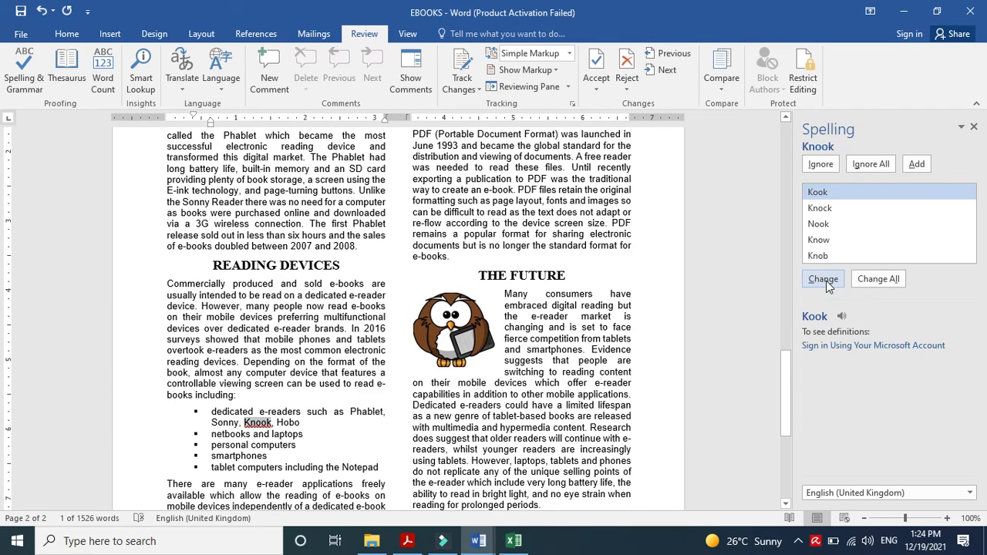
click(871, 165)
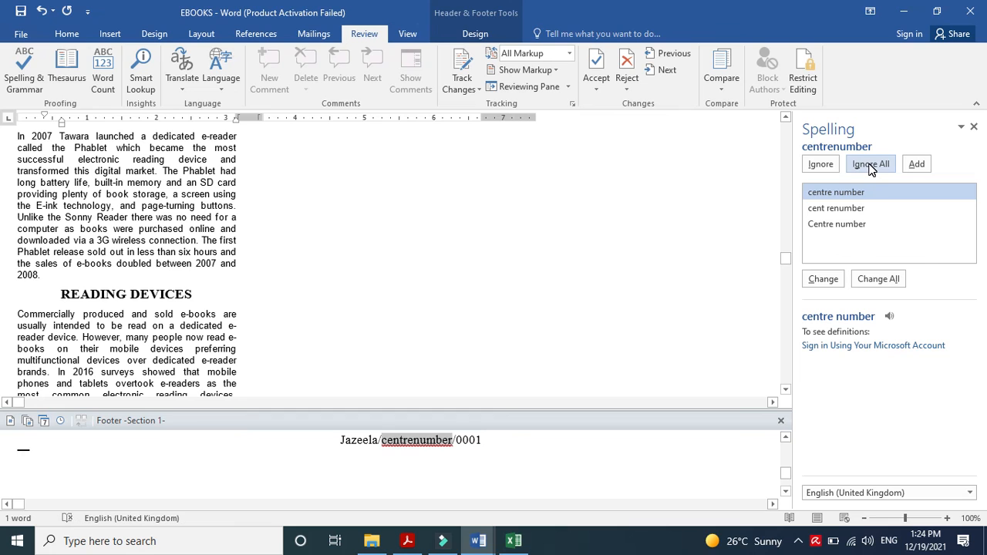
click(838, 280)
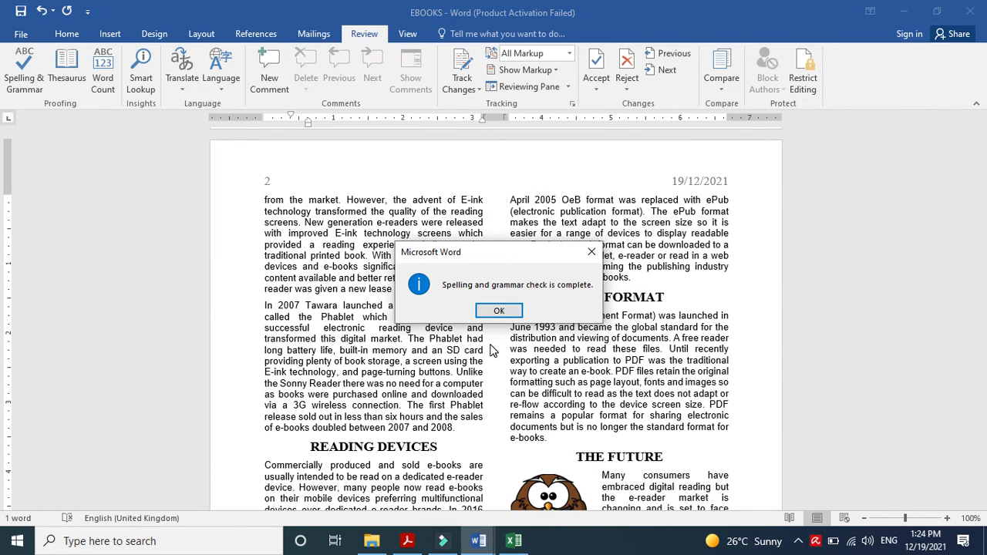
click(493, 310)
click(409, 543)
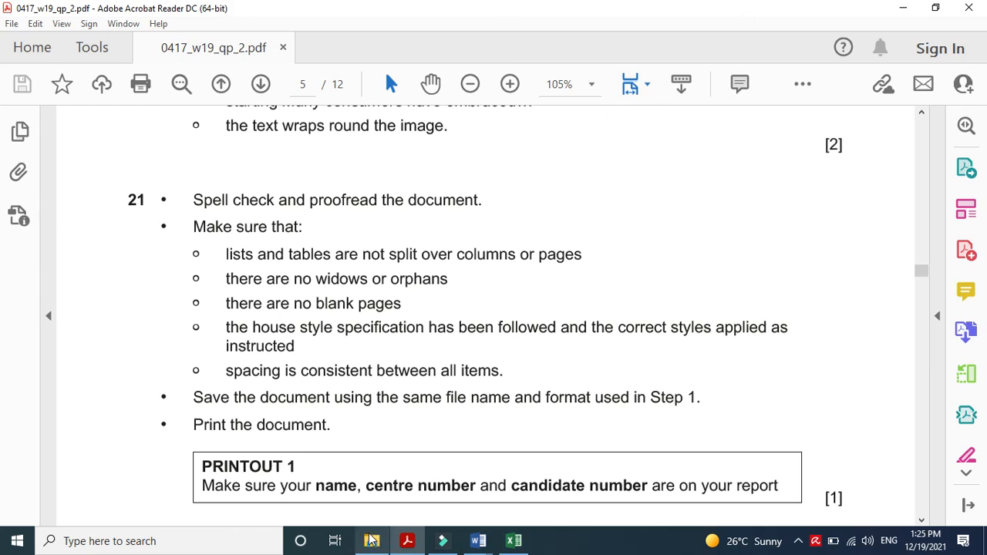
click(408, 544)
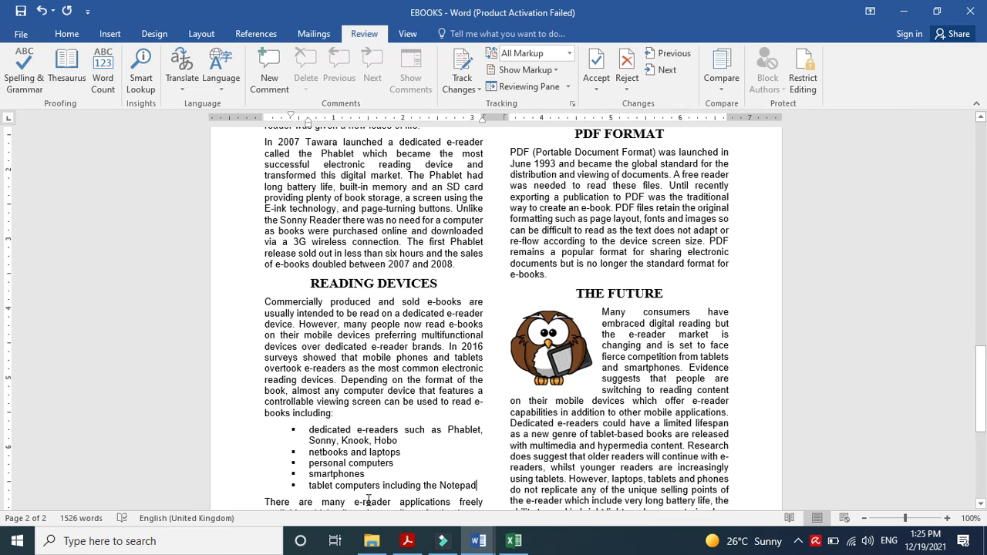
click(443, 540)
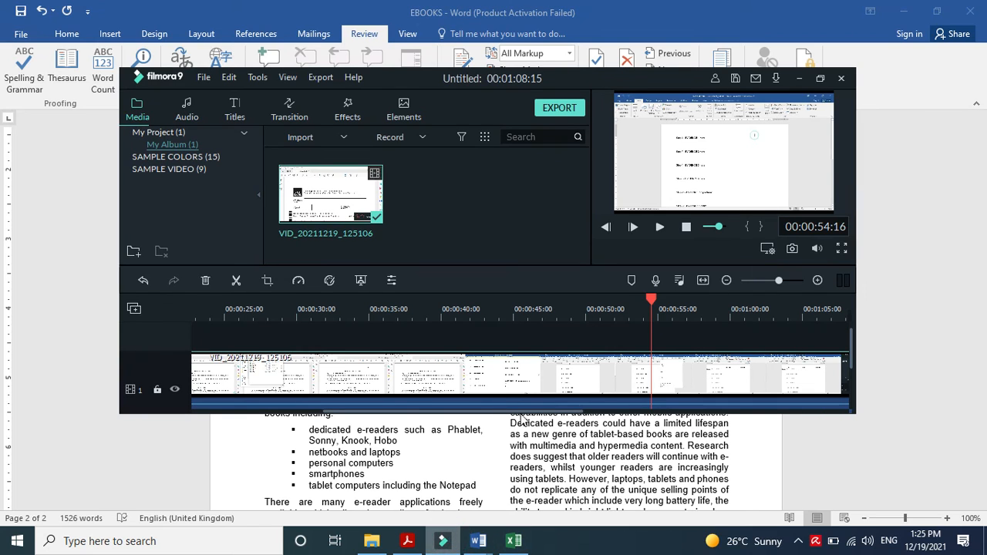
click(421, 140)
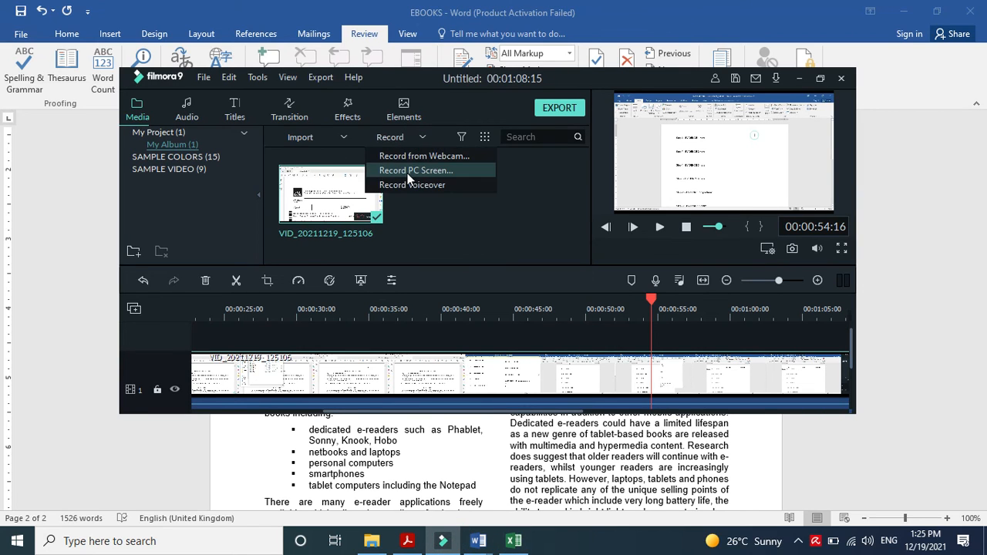